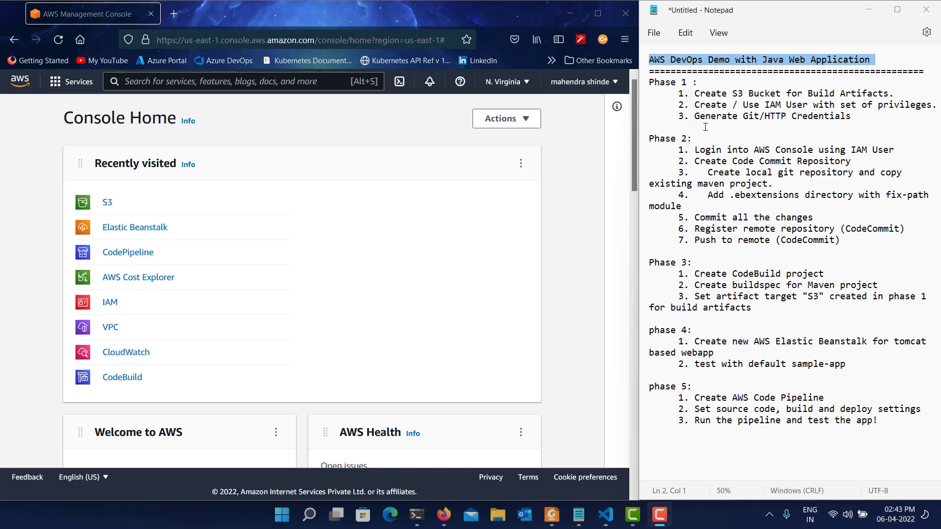
Review the Phase 1 items in the notes, covering the S3 bucket, IAM user and Git/HTTP credentials, highlighting each line.
{"action": "left_click", "coordinate": [681, 81]}
{"action": "triple_click", "coordinate": [681, 81]}
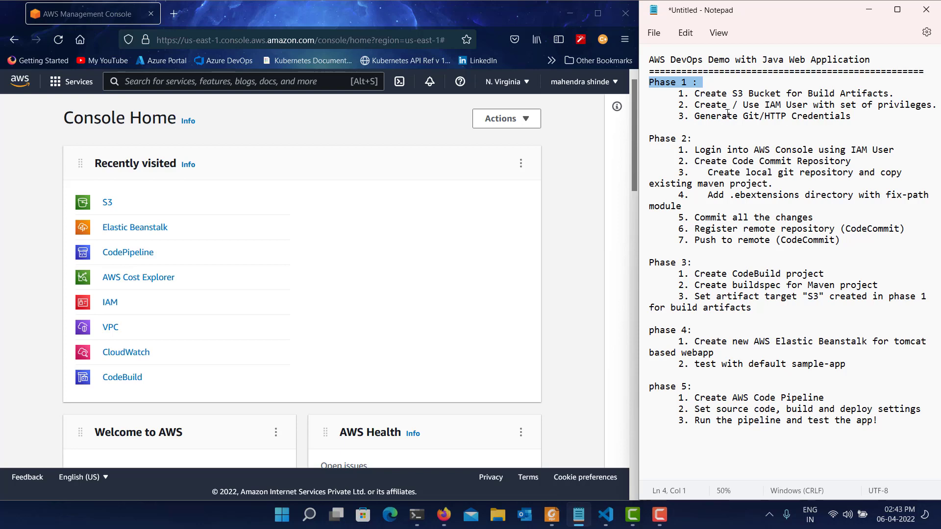
{"action": "triple_click", "coordinate": [754, 96]}
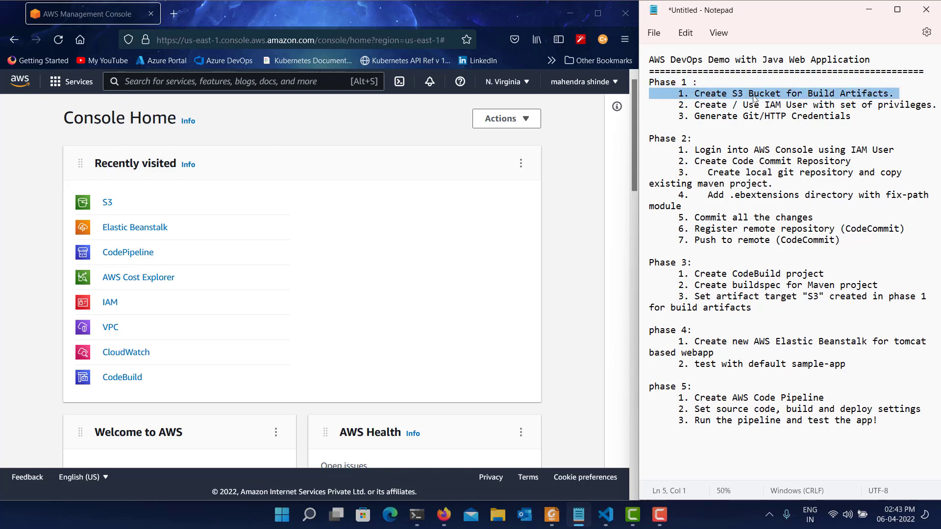
{"action": "triple_click", "coordinate": [756, 105]}
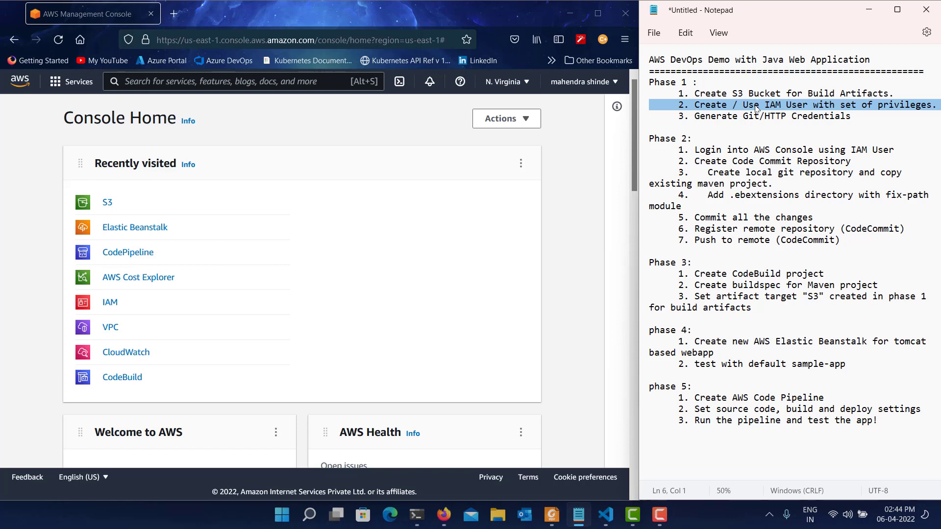
{"action": "triple_click", "coordinate": [753, 119]}
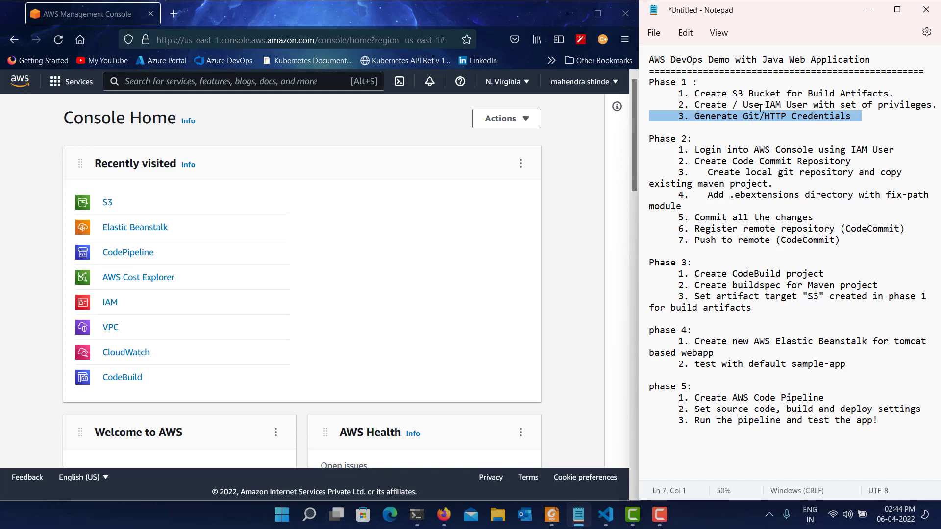
{"action": "triple_click", "coordinate": [760, 107]}
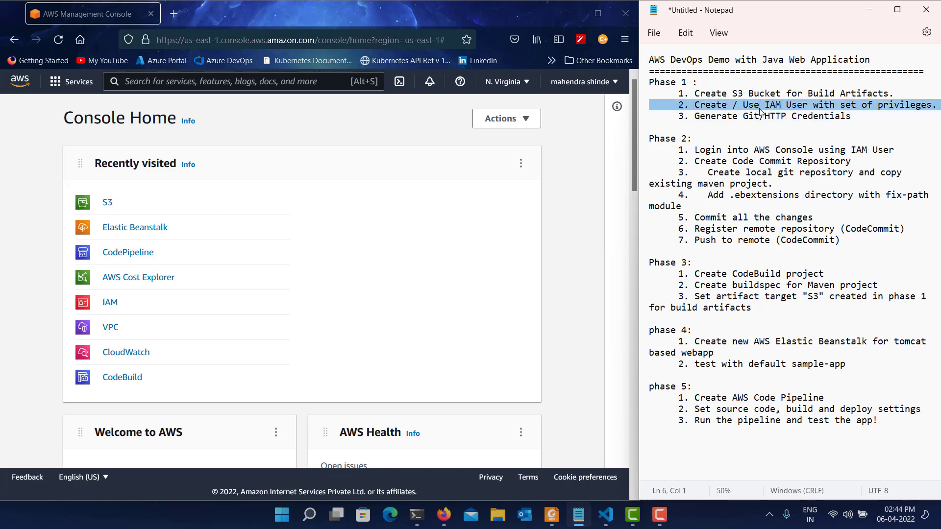
{"action": "triple_click", "coordinate": [758, 118]}
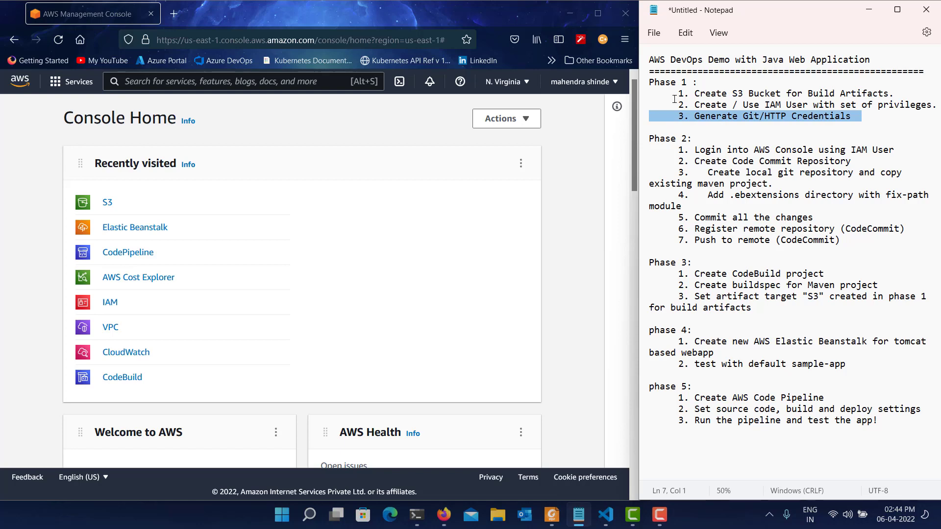
Review the Phase 2 items in the notes, from the IAM user login to the push to CodeCommit, highlighting them line by line.
{"action": "triple_click", "coordinate": [679, 139]}
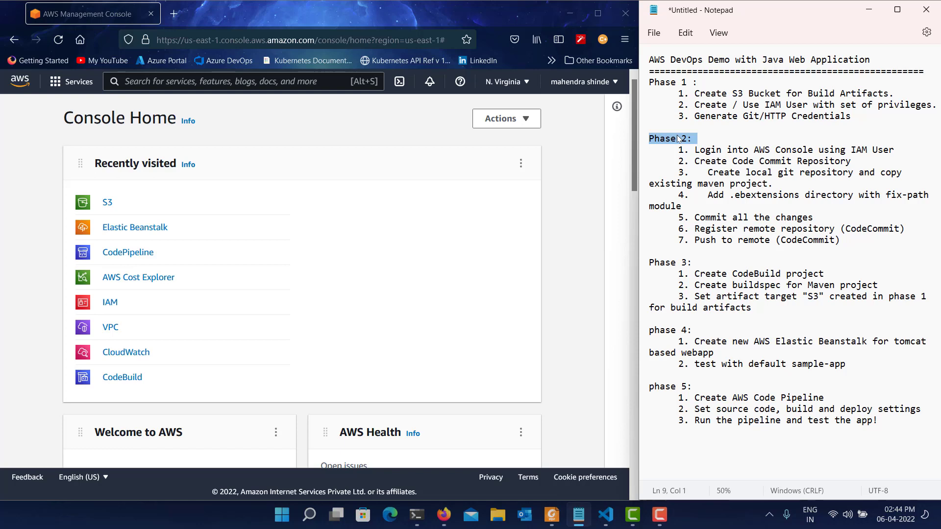
{"action": "triple_click", "coordinate": [858, 151]}
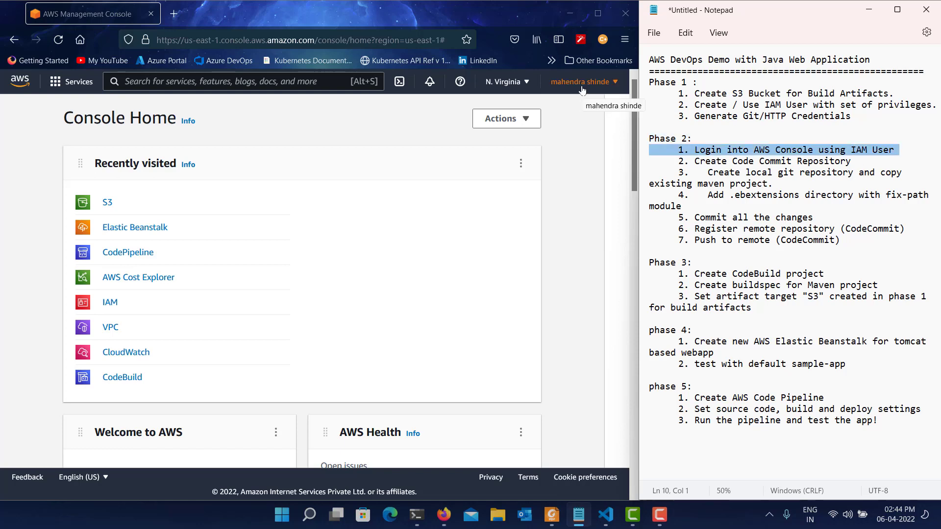
{"action": "triple_click", "coordinate": [736, 161]}
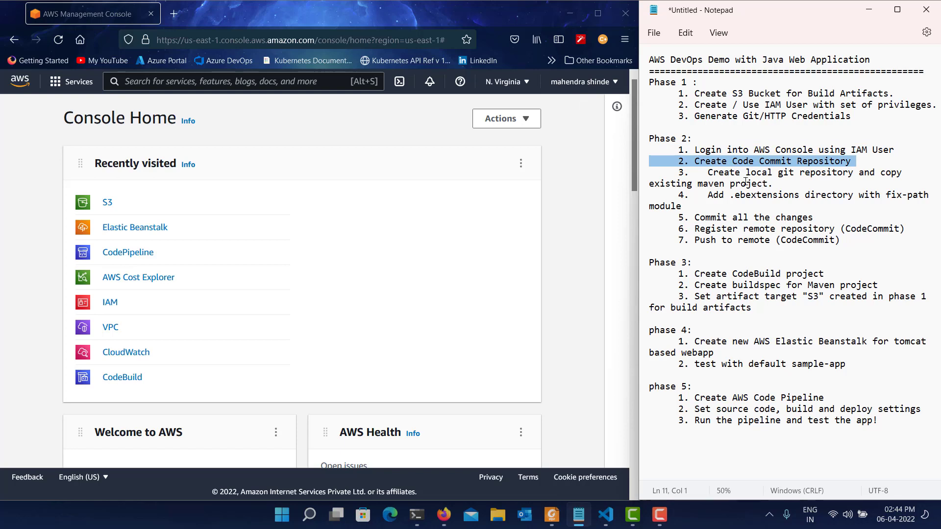
{"action": "triple_click", "coordinate": [744, 178]}
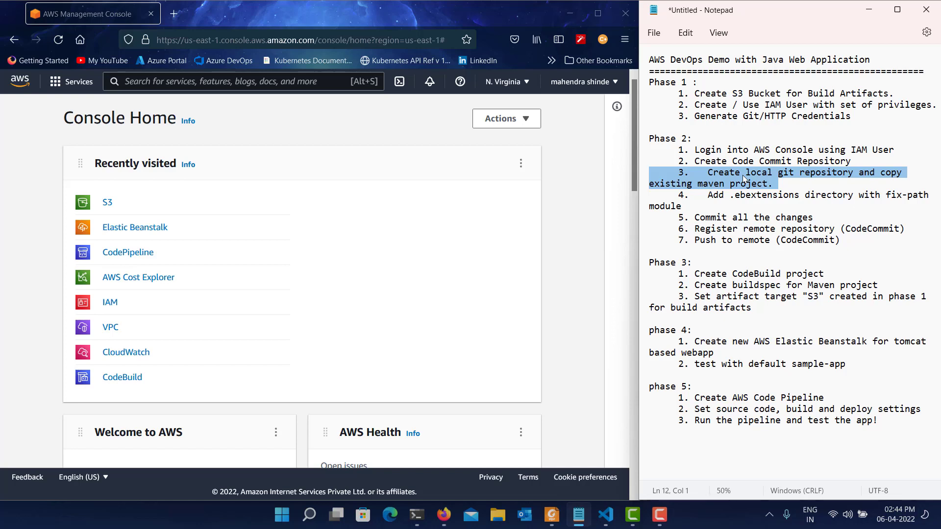
{"action": "triple_click", "coordinate": [735, 199]}
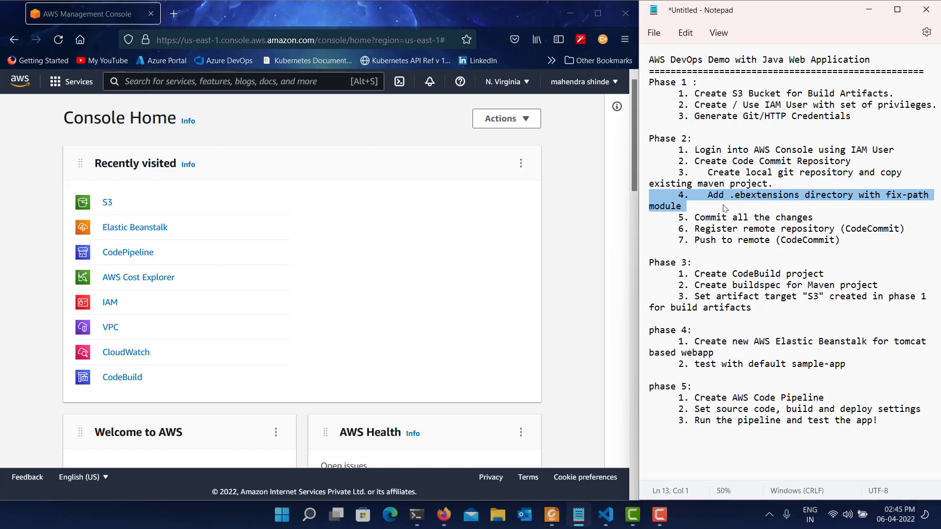
{"action": "triple_click", "coordinate": [719, 220]}
{"action": "triple_click", "coordinate": [724, 221]}
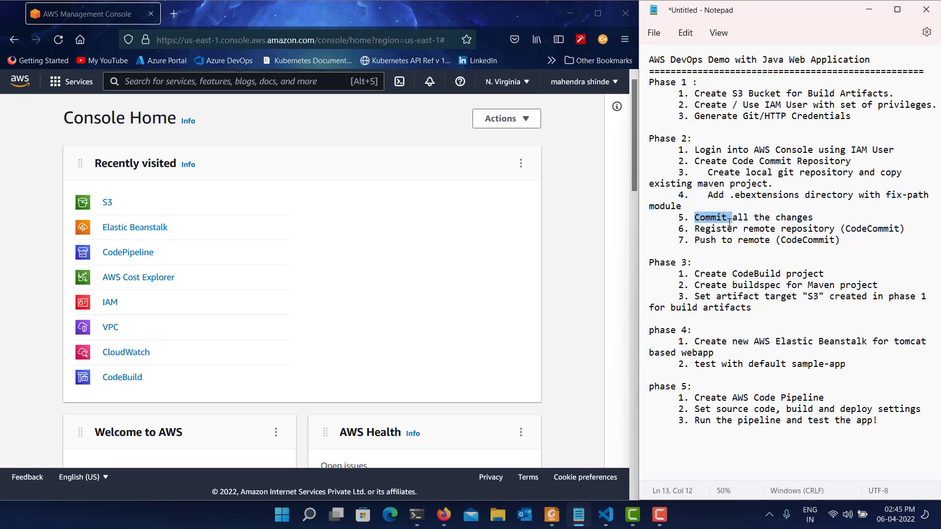
{"action": "double_click", "coordinate": [730, 230]}
{"action": "triple_click", "coordinate": [731, 231]}
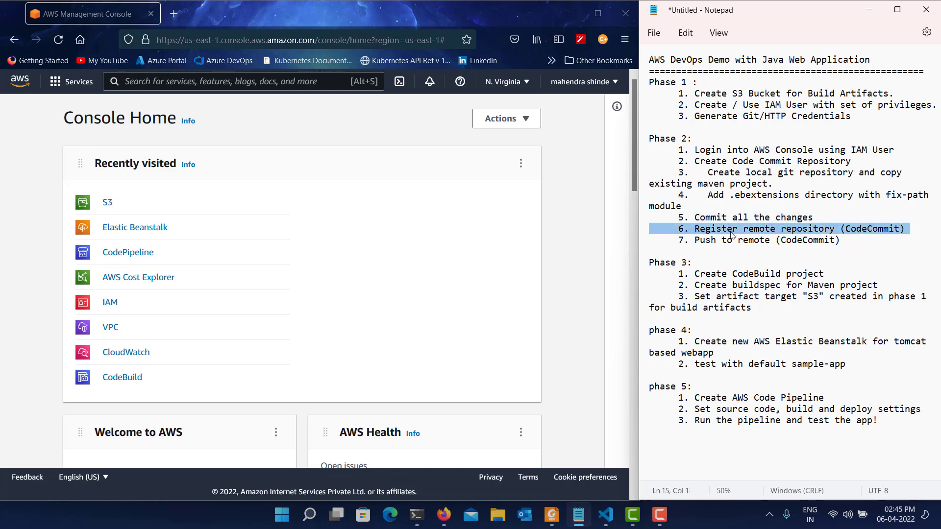
{"action": "triple_click", "coordinate": [727, 241]}
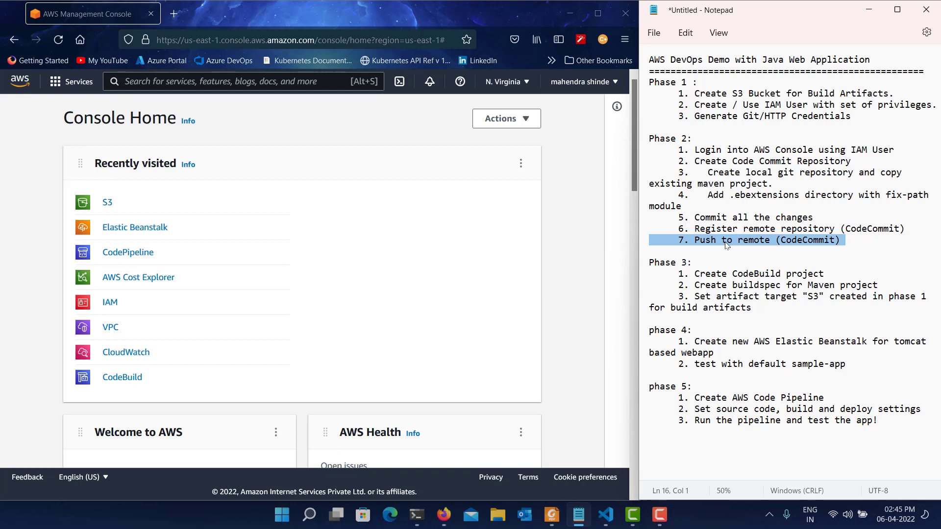
Review the Phase 3 items in the notes, covering the CodeBuild project, the Maven buildspec and the S3 artifact target.
{"action": "triple_click", "coordinate": [665, 263]}
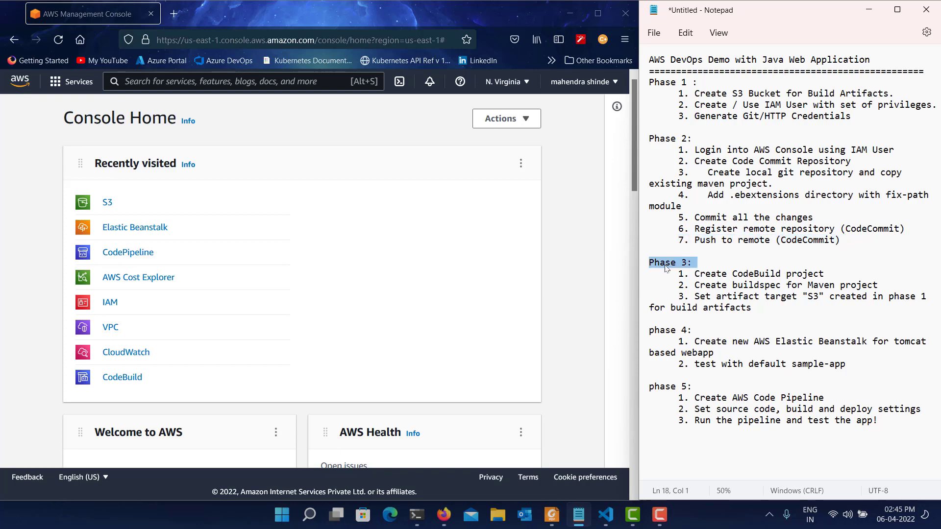
{"action": "triple_click", "coordinate": [790, 268]}
{"action": "double_click", "coordinate": [789, 269]}
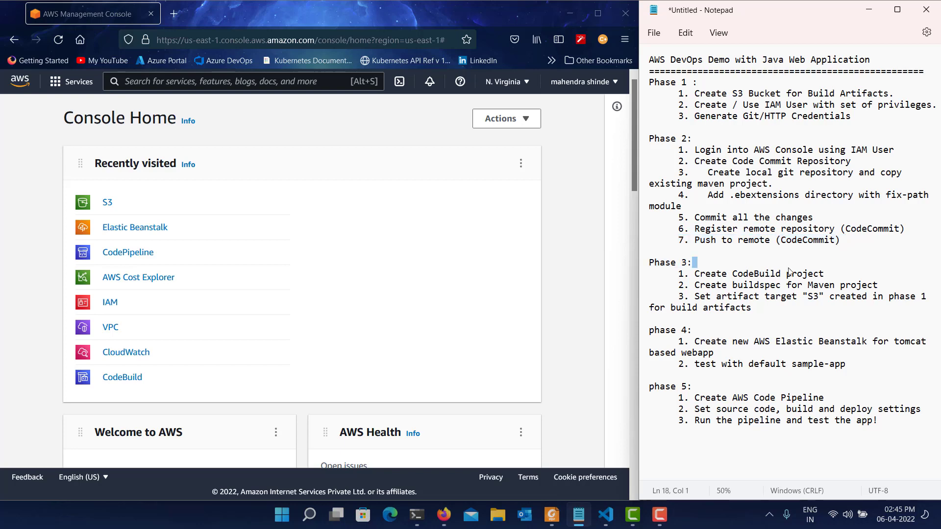
{"action": "double_click", "coordinate": [789, 273]}
{"action": "triple_click", "coordinate": [789, 273]}
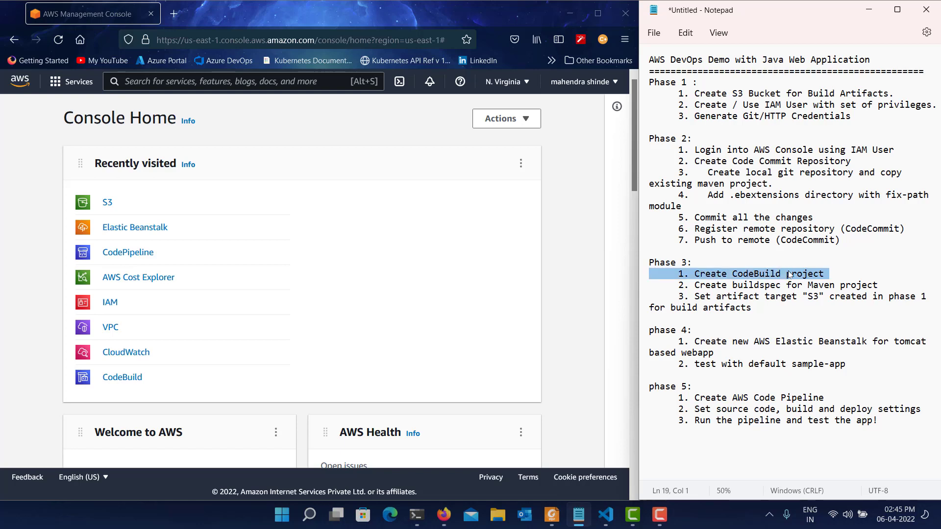
{"action": "double_click", "coordinate": [845, 285]}
{"action": "triple_click", "coordinate": [845, 286]}
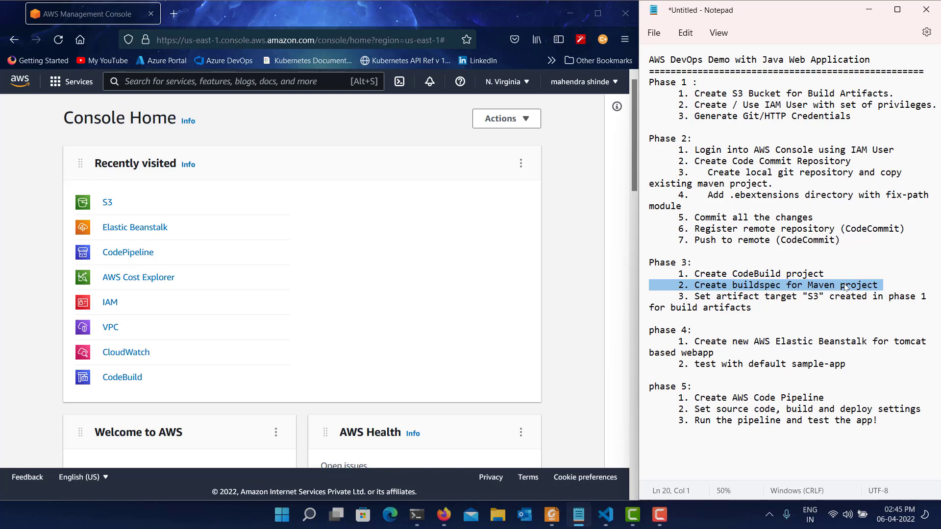
{"action": "triple_click", "coordinate": [835, 303]}
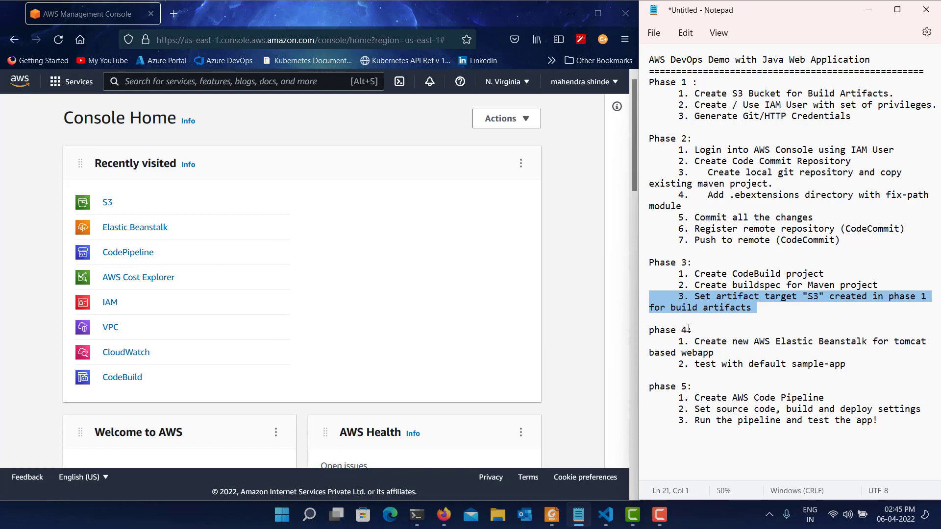
Review the phase 4 Elastic Beanstalk items and the first phase 5 item about creating the AWS Code Pipeline.
{"action": "triple_click", "coordinate": [707, 343]}
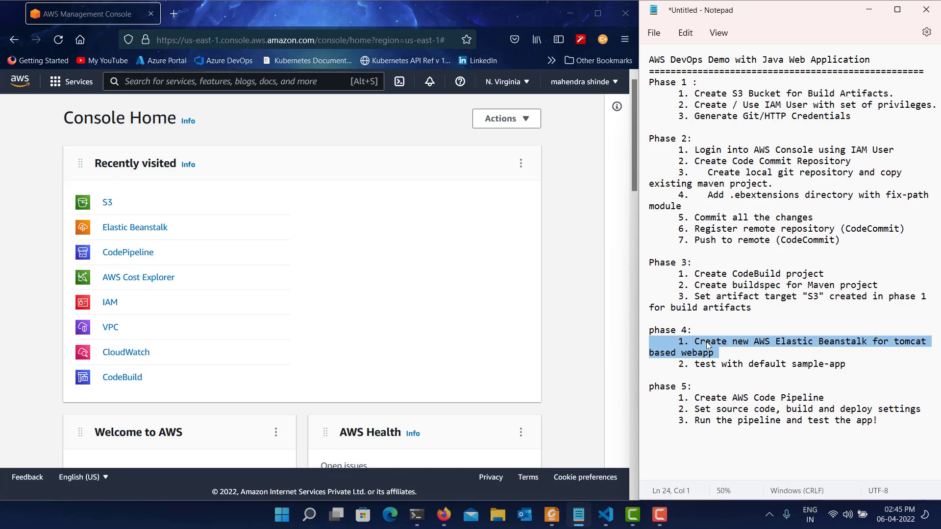
{"action": "left_click", "coordinate": [705, 371]}
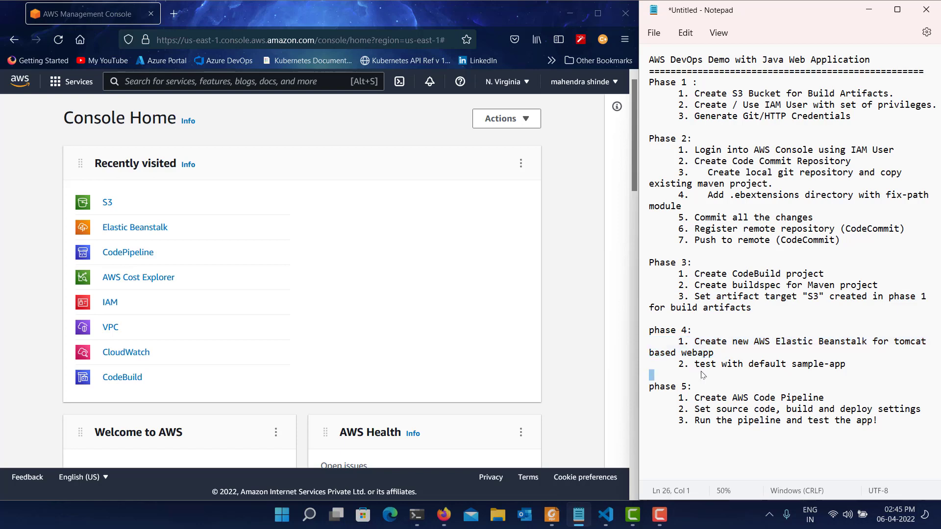
{"action": "triple_click", "coordinate": [706, 372]}
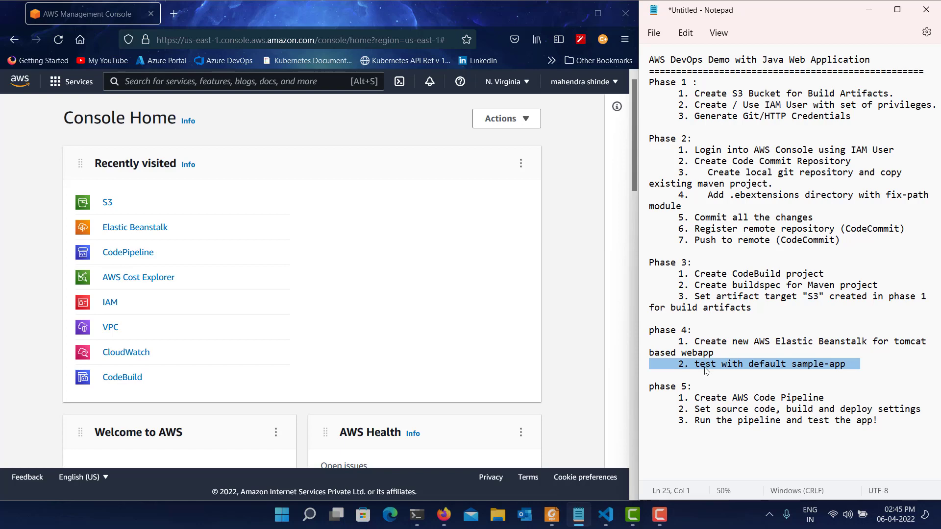
{"action": "triple_click", "coordinate": [686, 389]}
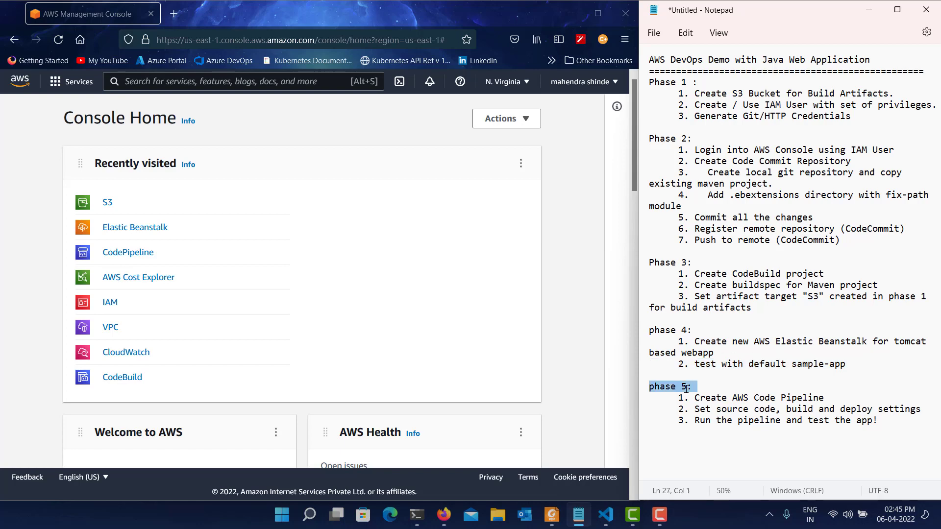
{"action": "triple_click", "coordinate": [746, 400]}
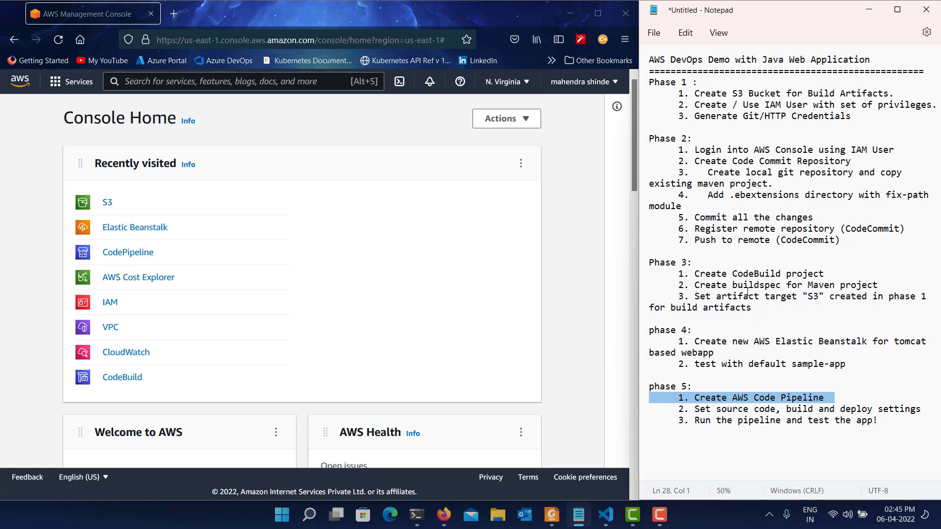
Highlight the Phase 1 heading in the notes, and open the form for creating a bucket in the AWS console's S3 service.
{"action": "triple_click", "coordinate": [687, 80]}
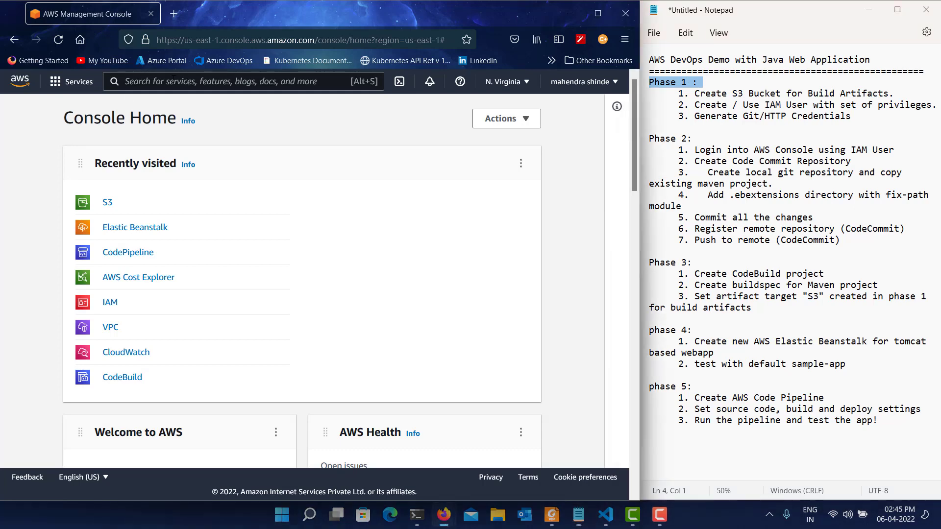
{"action": "left_click", "coordinate": [106, 82]}
{"action": "type", "text": "s3"}
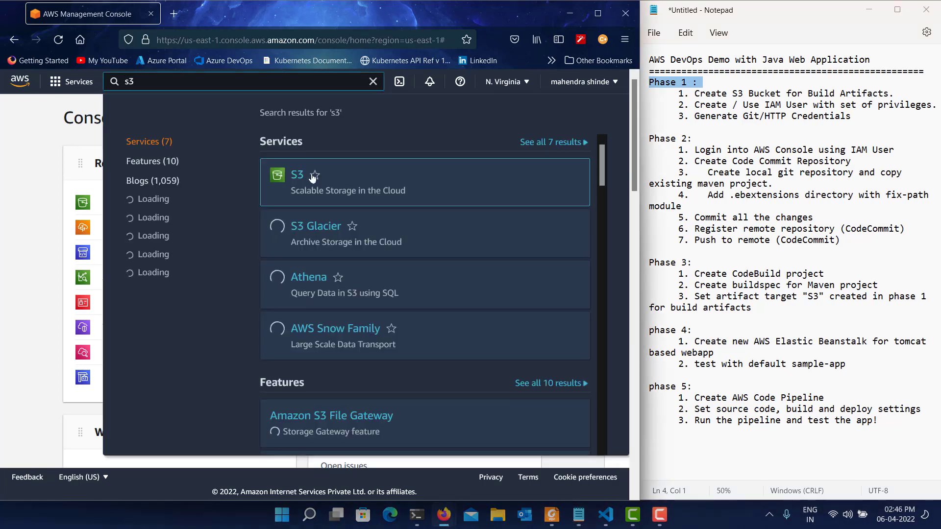
{"action": "left_click", "coordinate": [292, 177]}
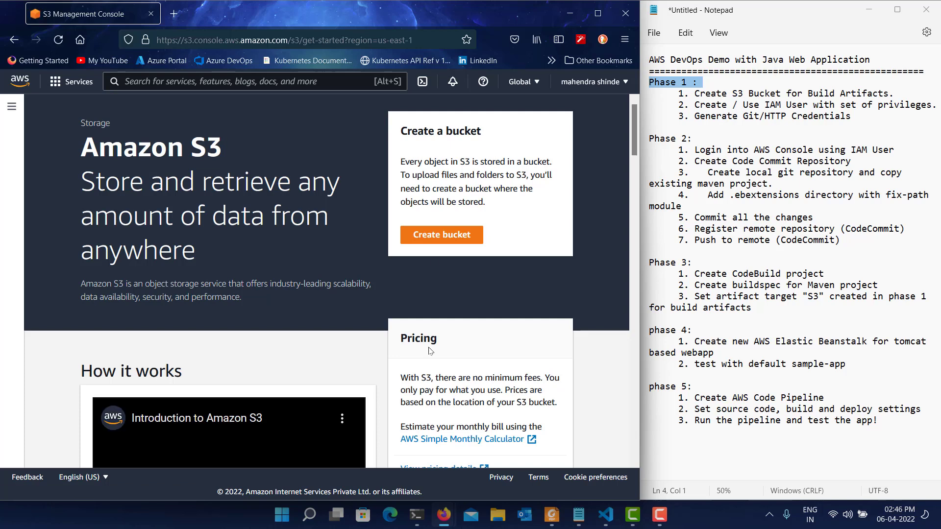
{"action": "scroll", "coordinate": [431, 352], "scroll_direction": "down", "scroll_amount": 1}
{"action": "scroll", "coordinate": [234, 309], "scroll_direction": "up", "scroll_amount": 3}
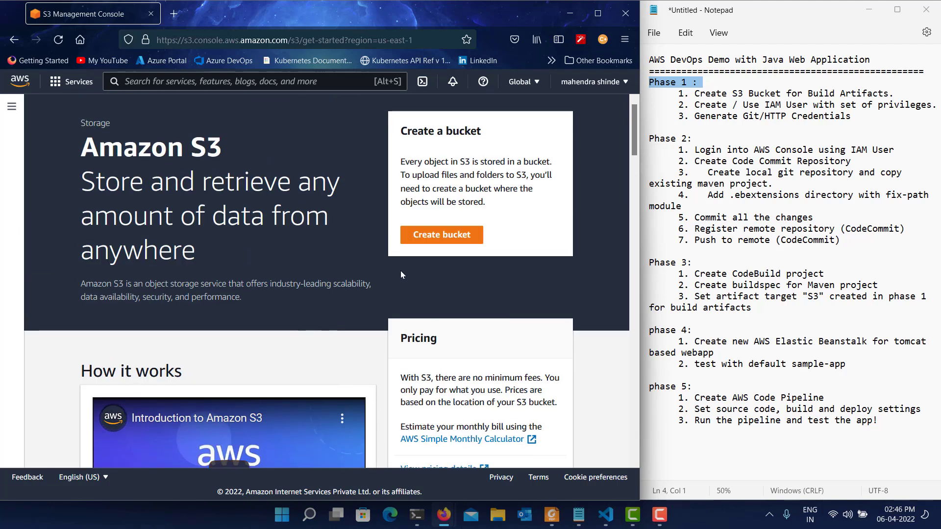
{"action": "left_click", "coordinate": [427, 239]}
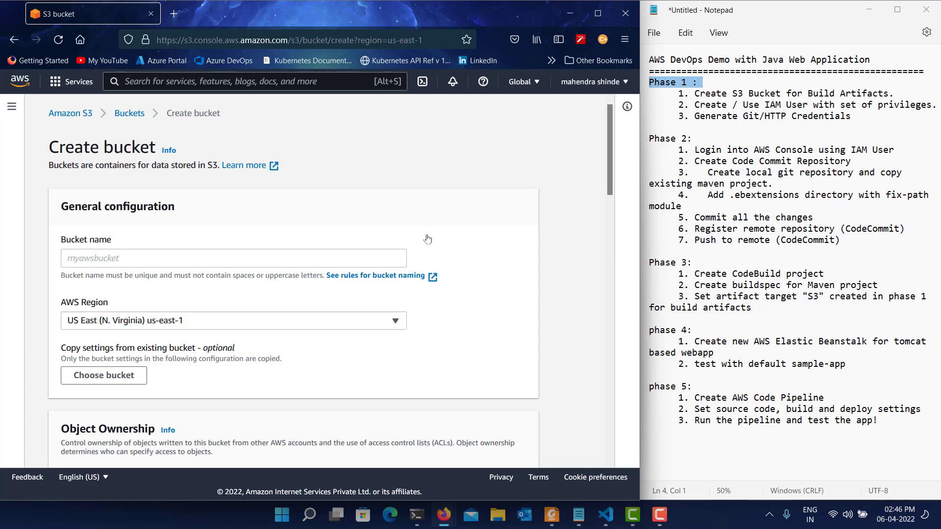
Name the new S3 bucket devops-buckets.
{"action": "left_click", "coordinate": [160, 256]}
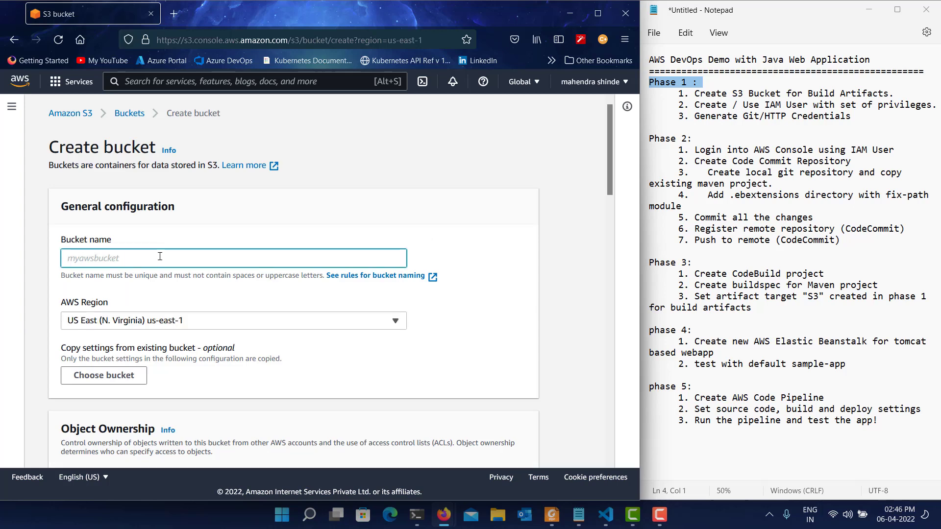
{"action": "type", "text": "devops-buckets"}
{"action": "key", "text": "Tab"}
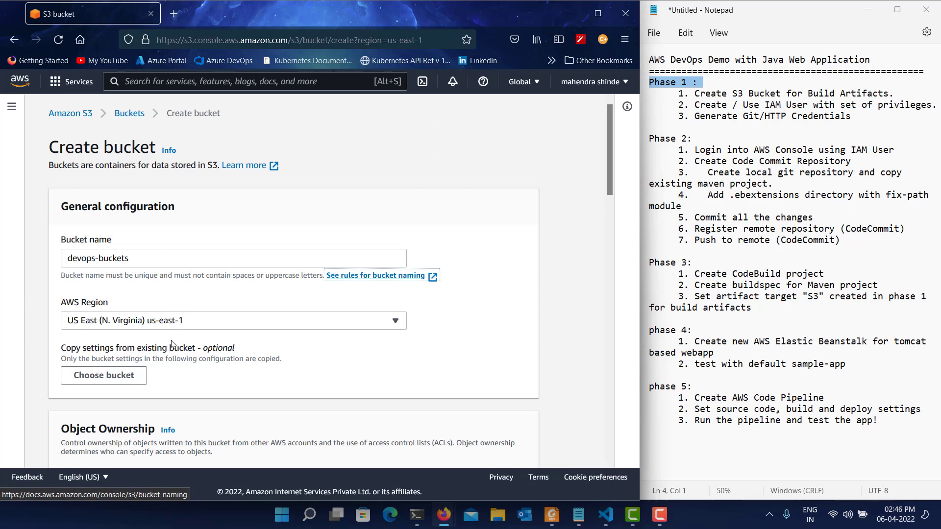
Enable Bucket Versioning for the new bucket.
{"action": "scroll", "coordinate": [220, 391], "scroll_direction": "down", "scroll_amount": 5}
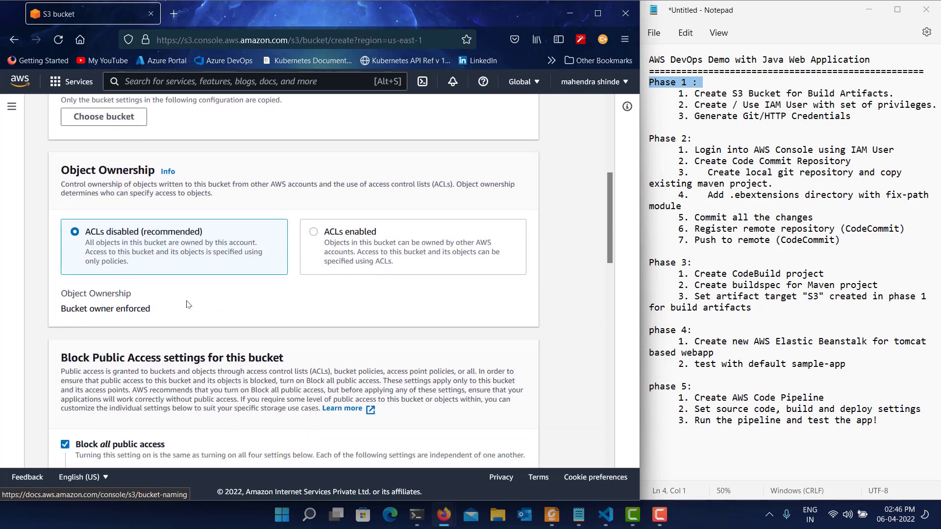
{"action": "scroll", "coordinate": [188, 306], "scroll_direction": "down", "scroll_amount": 5}
{"action": "scroll", "coordinate": [188, 306], "scroll_direction": "down", "scroll_amount": 4}
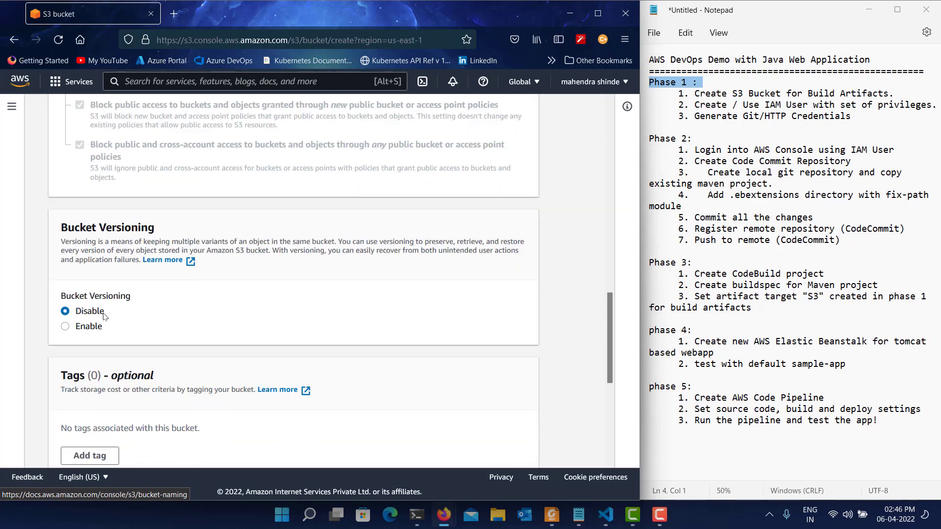
{"action": "left_click", "coordinate": [71, 327]}
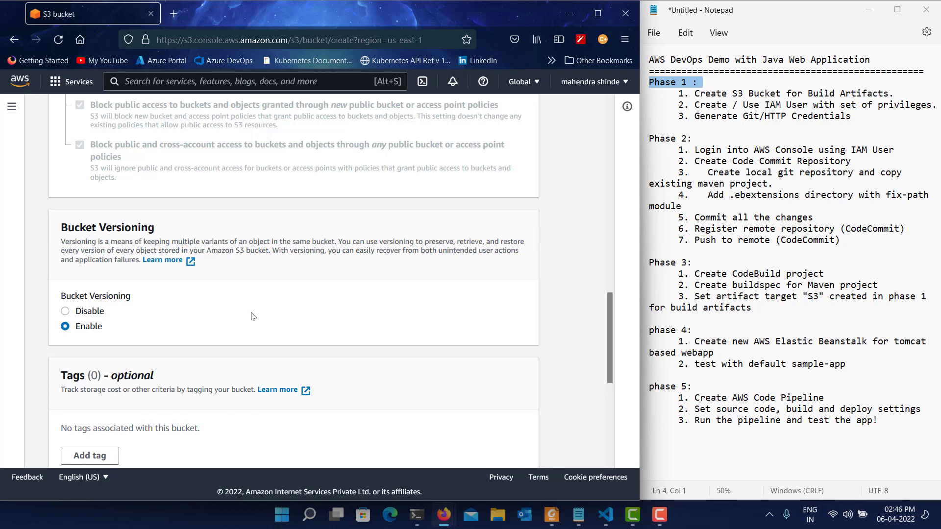
{"action": "scroll", "coordinate": [253, 316], "scroll_direction": "down", "scroll_amount": 1}
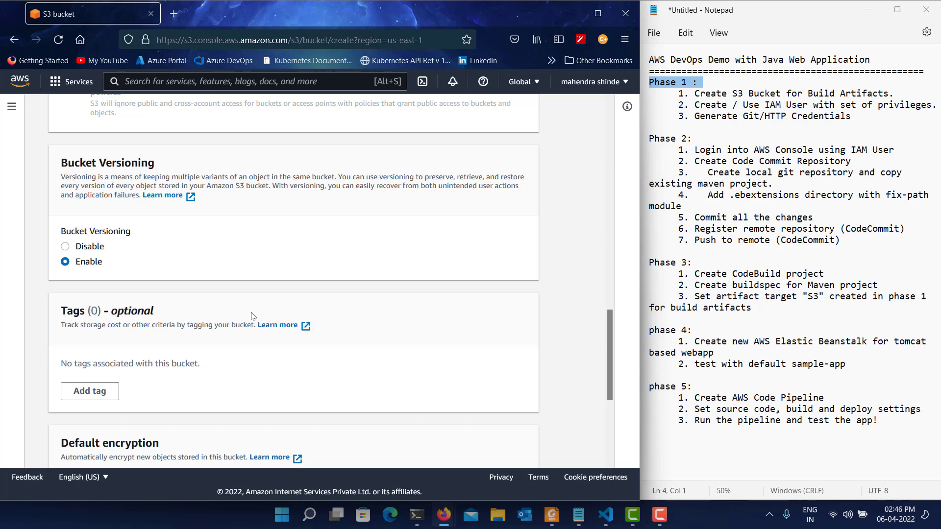
Create the devops-buckets bucket with no tags and server-side encryption left disabled.
{"action": "scroll", "coordinate": [253, 316], "scroll_direction": "down", "scroll_amount": 3}
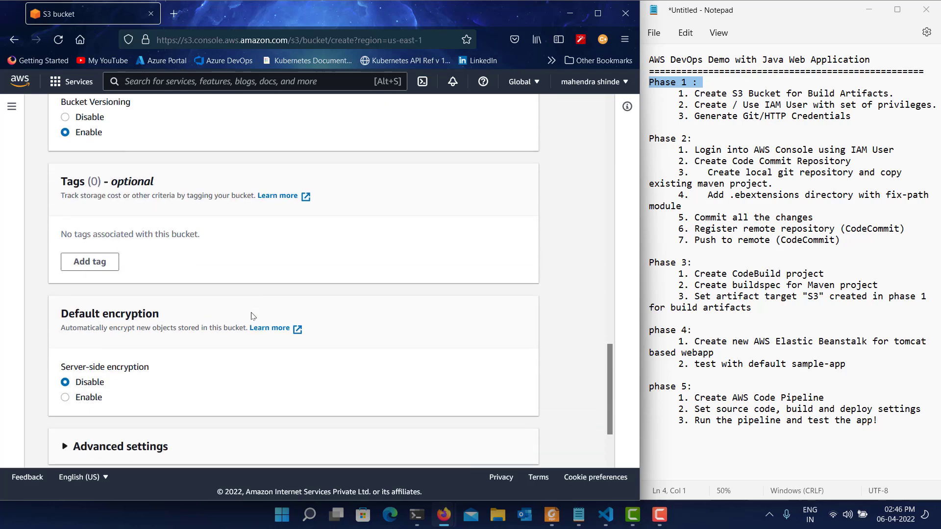
{"action": "scroll", "coordinate": [196, 196], "scroll_direction": "up", "scroll_amount": 1}
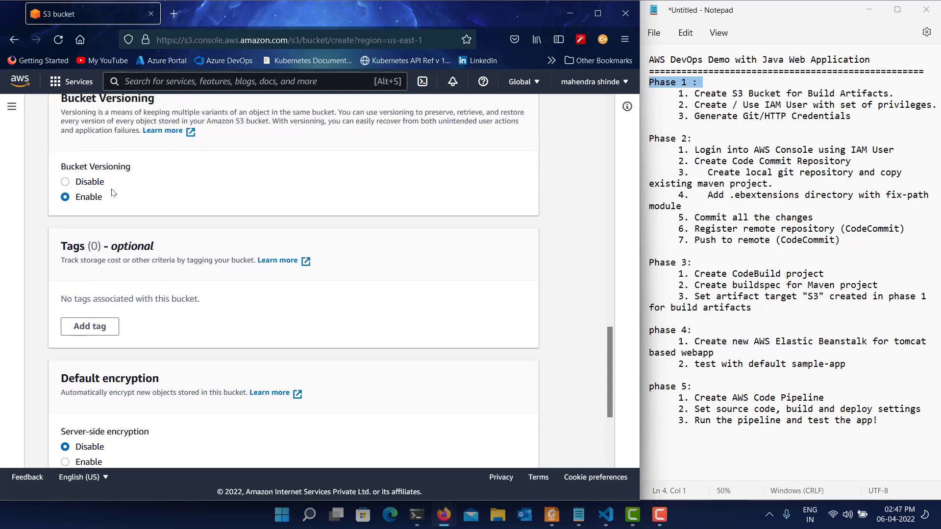
{"action": "scroll", "coordinate": [112, 192], "scroll_direction": "down", "scroll_amount": 3}
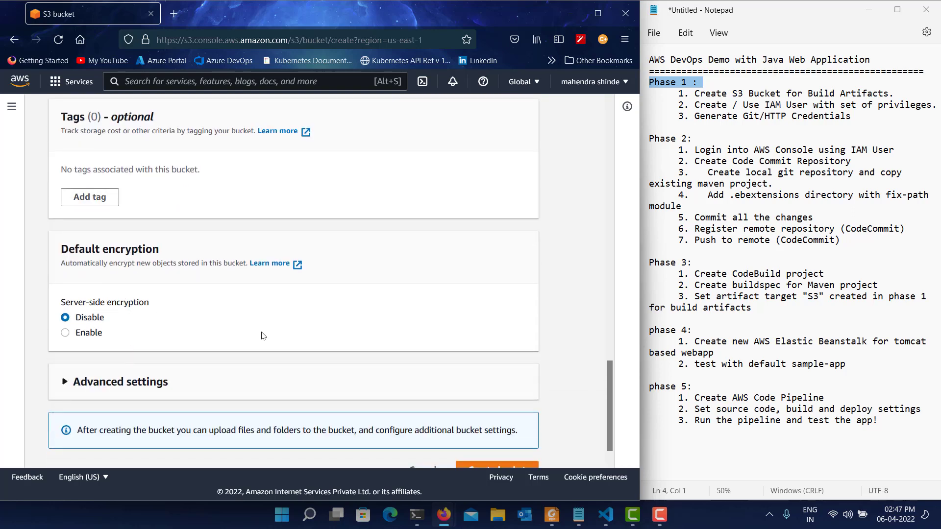
{"action": "scroll", "coordinate": [264, 336], "scroll_direction": "down", "scroll_amount": 1}
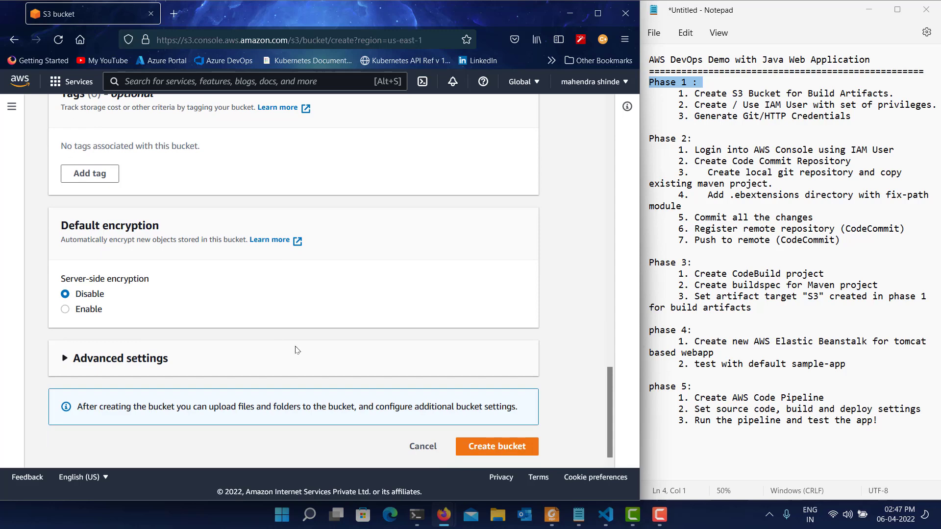
{"action": "left_click", "coordinate": [498, 447]}
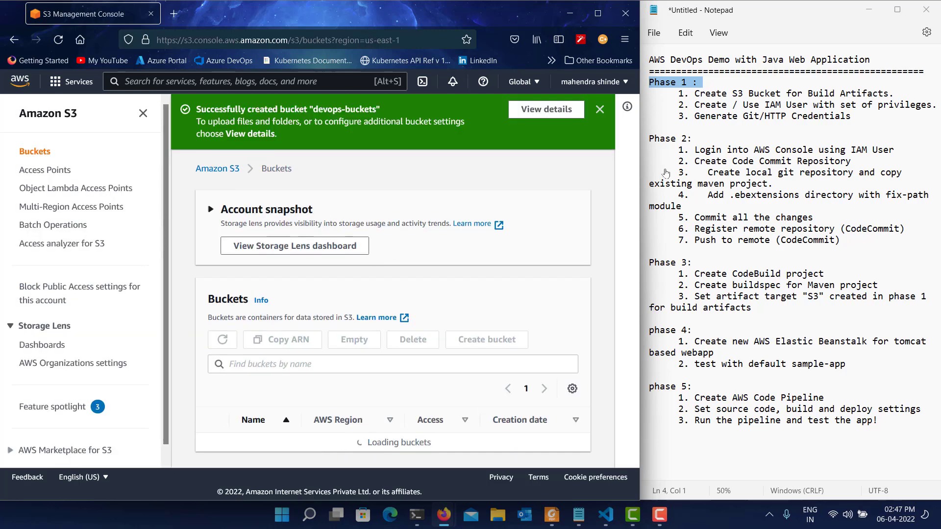
Highlight the IAM user item in the Phase 1 notes, and open the form for adding a user in the IAM service.
{"action": "triple_click", "coordinate": [783, 106]}
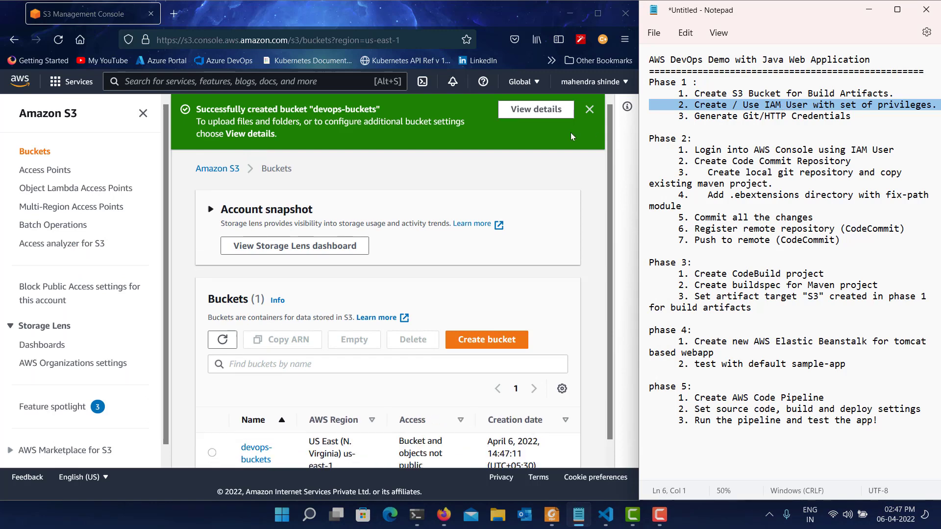
{"action": "left_click", "coordinate": [590, 111]}
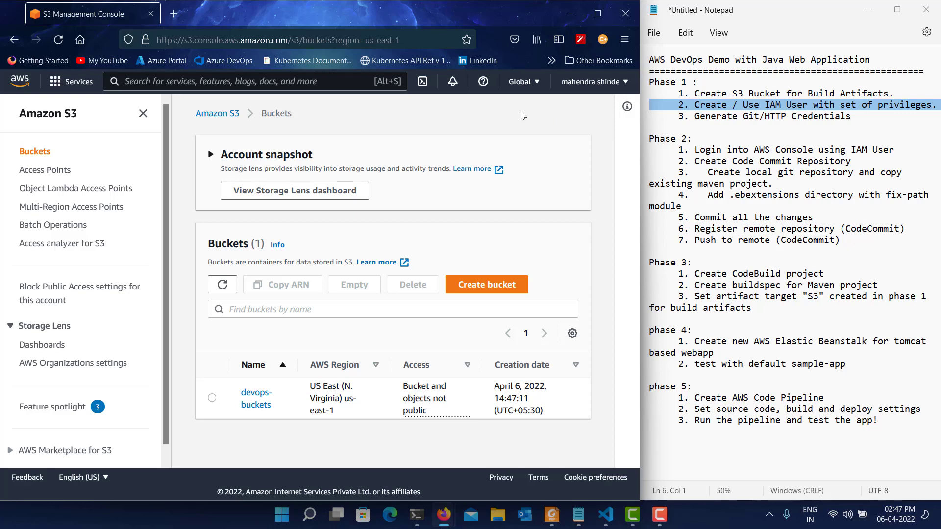
{"action": "left_click", "coordinate": [273, 80]}
{"action": "type", "text": "IAM"}
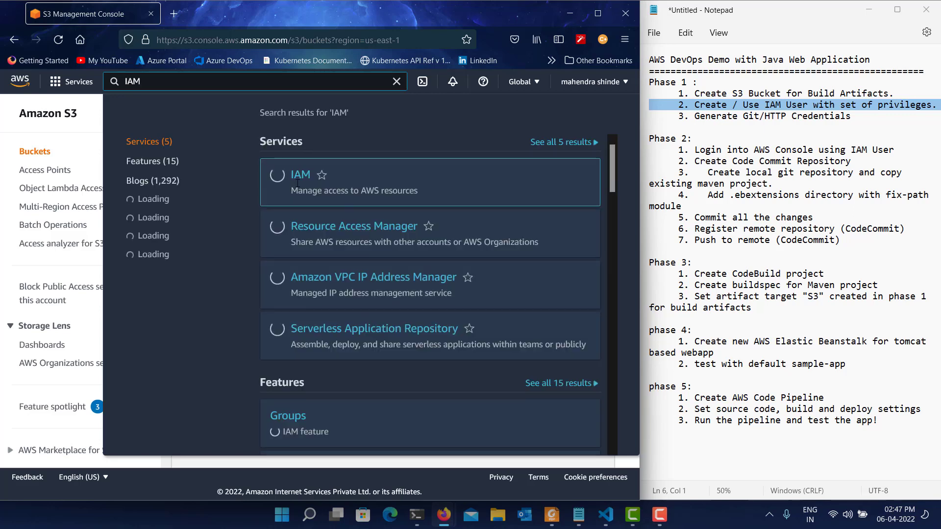
{"action": "left_click", "coordinate": [295, 180]}
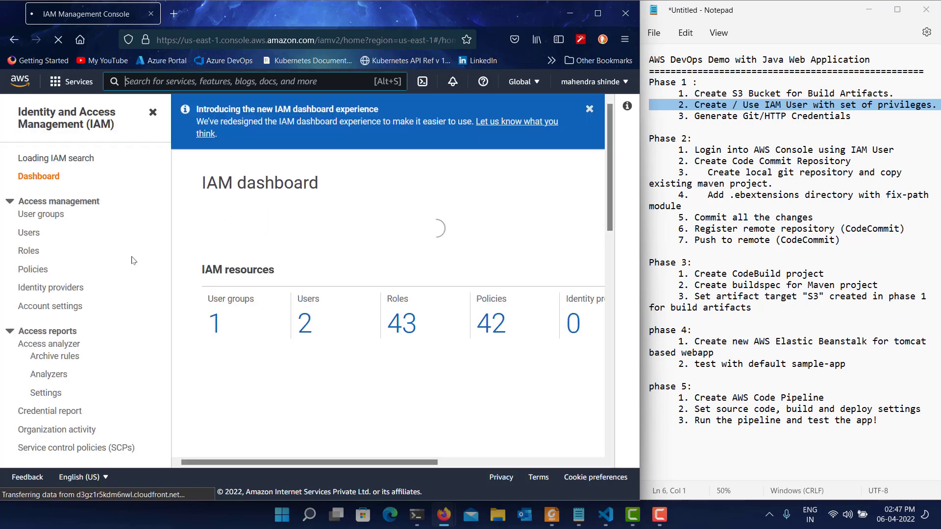
{"action": "left_click", "coordinate": [30, 239]}
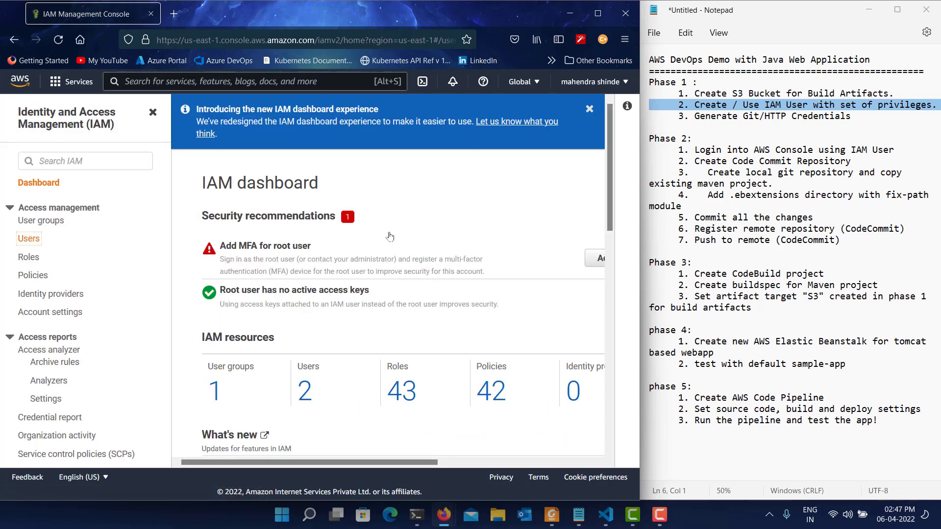
{"action": "left_click", "coordinate": [536, 212]}
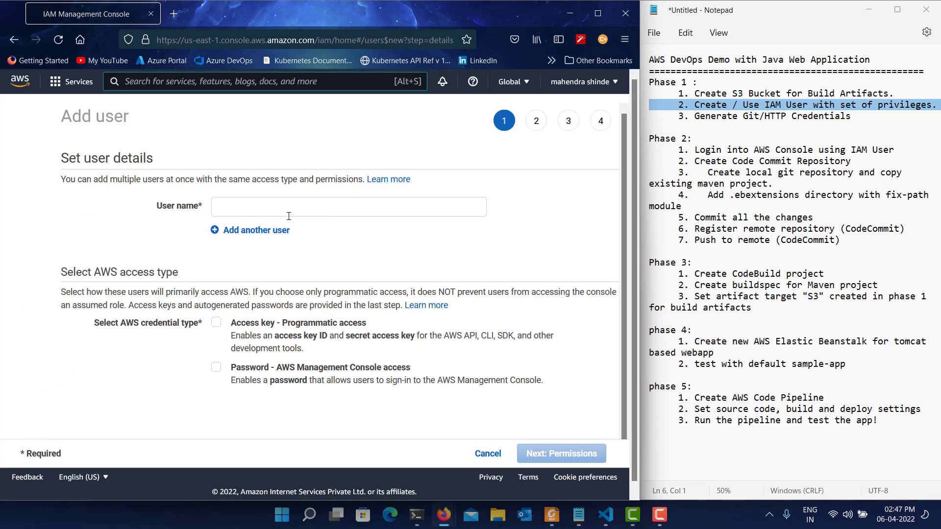
Enter the new user's name and enable both programmatic access and AWS Management Console access.
{"action": "left_click", "coordinate": [260, 212]}
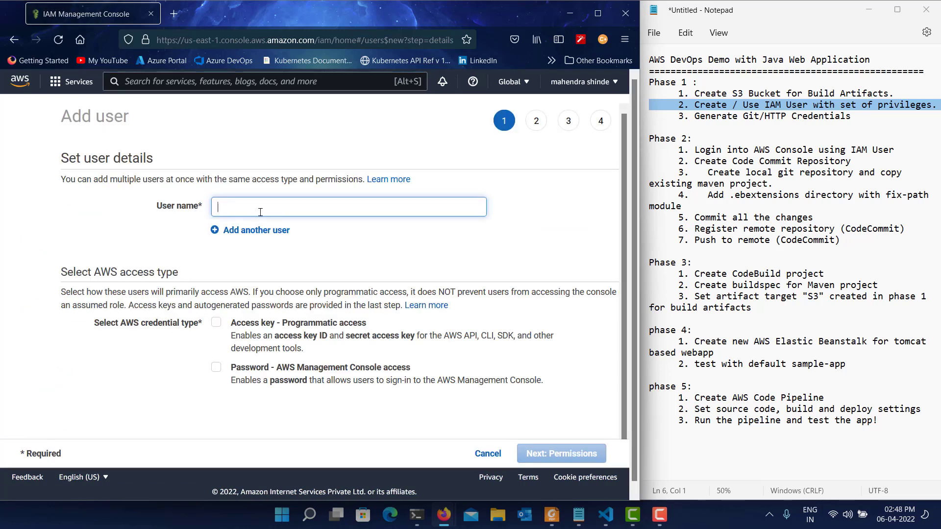
{"action": "type", "text": "divya"}
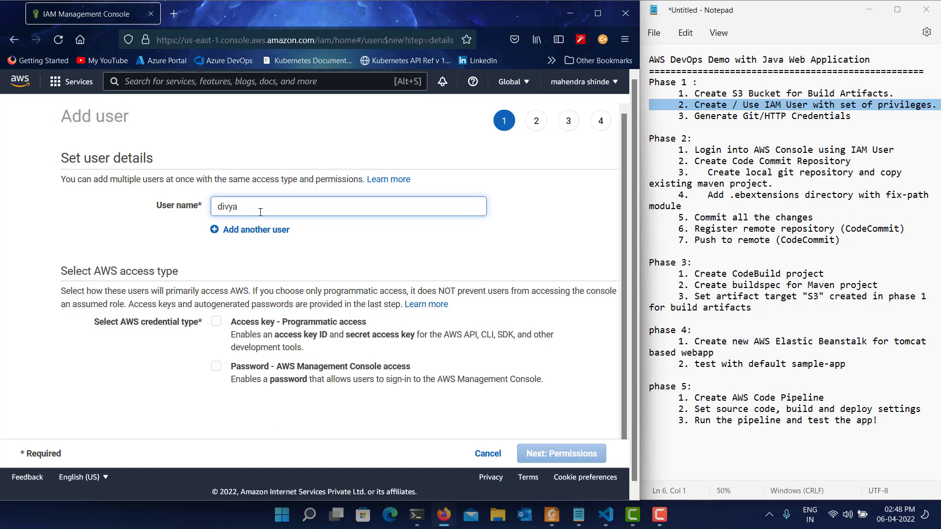
{"action": "left_click", "coordinate": [216, 322]}
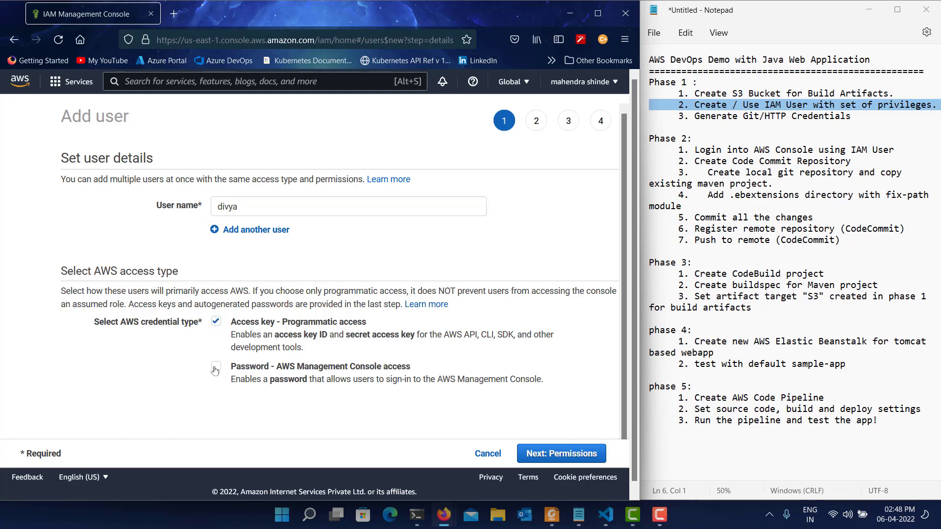
{"action": "left_click", "coordinate": [216, 368]}
Set a custom console password without requiring a reset, and continue to the permissions without saving the login in the browser.
{"action": "scroll", "coordinate": [421, 373], "scroll_direction": "down", "scroll_amount": 2}
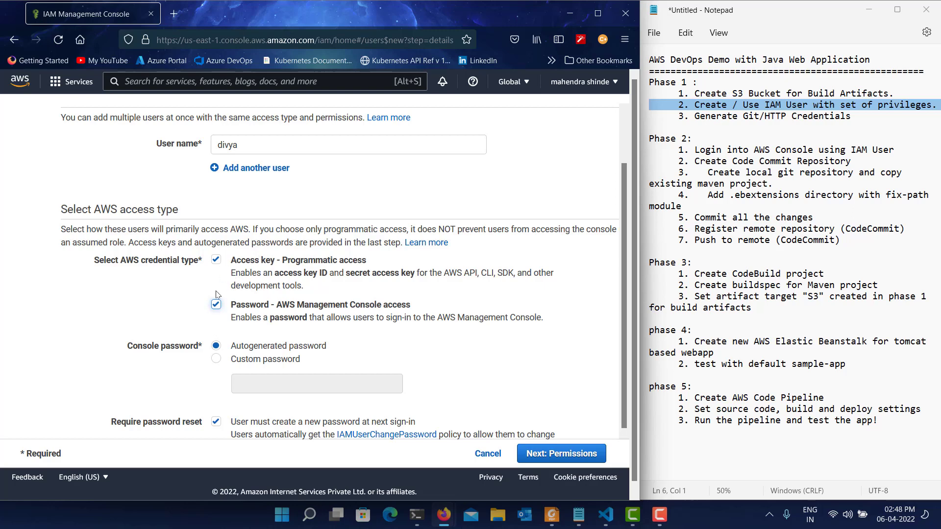
{"action": "left_click", "coordinate": [233, 361]}
{"action": "left_click", "coordinate": [251, 381]}
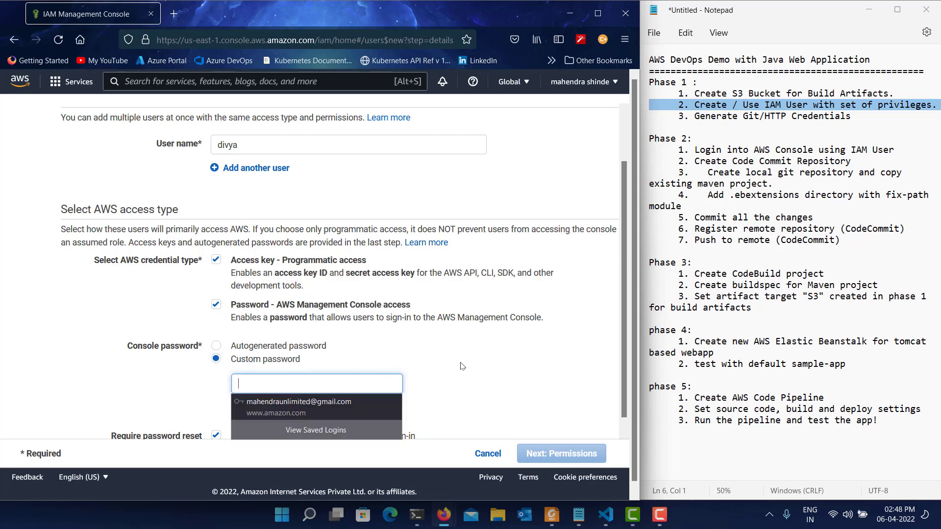
{"action": "type", "text": "••••"}
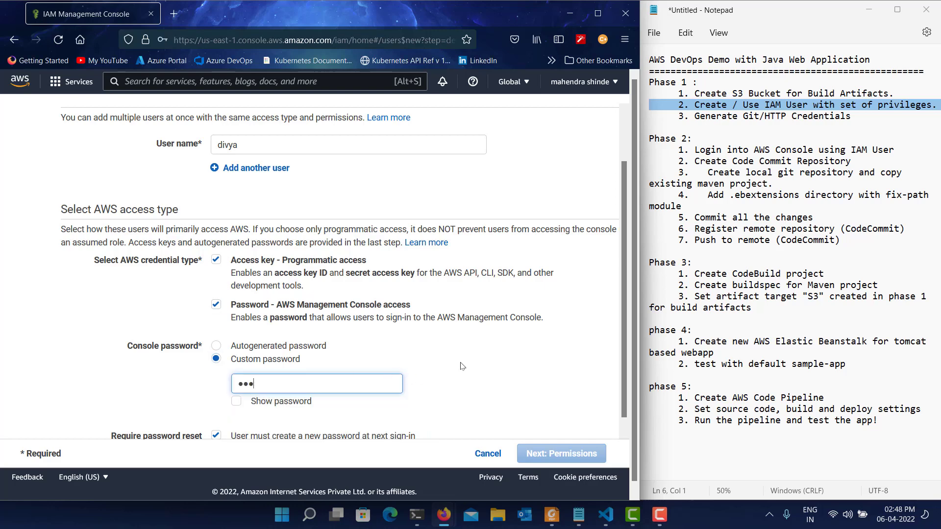
{"action": "type", "text": "••••••"}
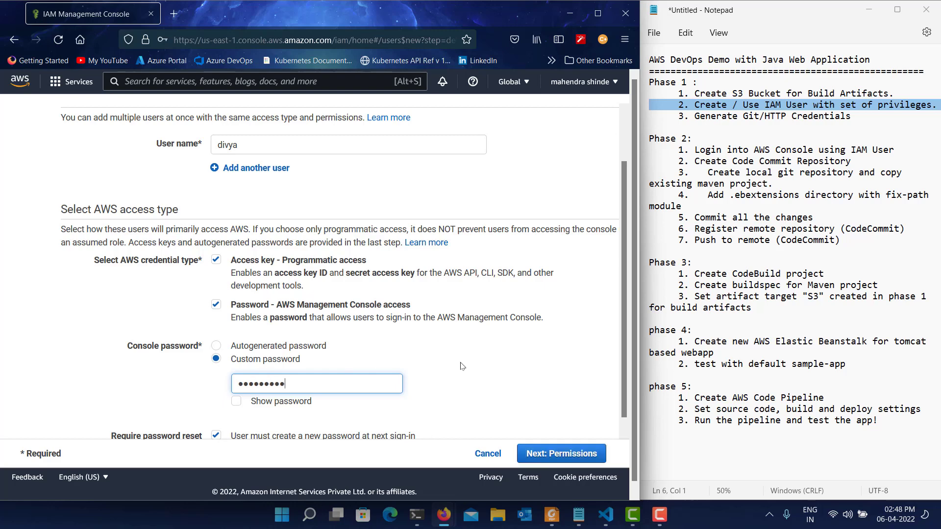
{"action": "scroll", "coordinate": [461, 366], "scroll_direction": "down", "scroll_amount": 2}
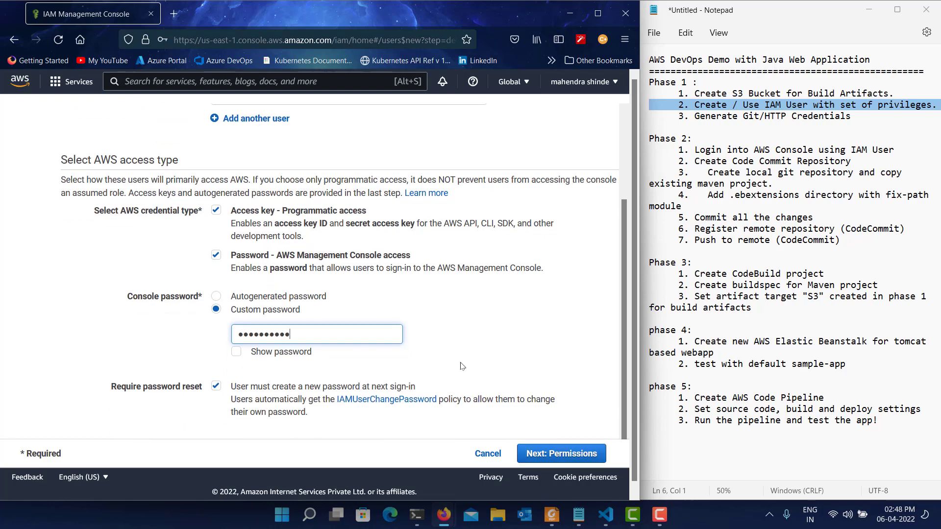
{"action": "left_click", "coordinate": [247, 390]}
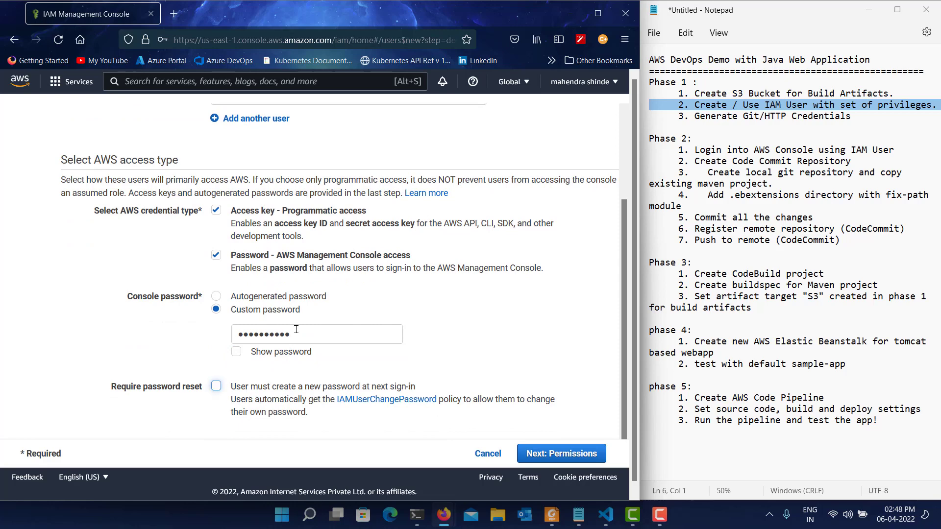
{"action": "left_click", "coordinate": [550, 455]}
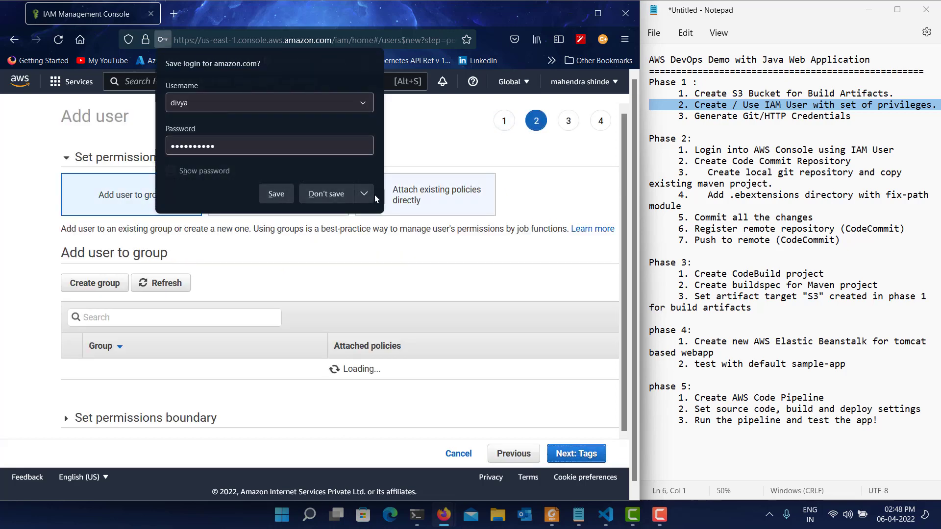
{"action": "left_click", "coordinate": [325, 193]}
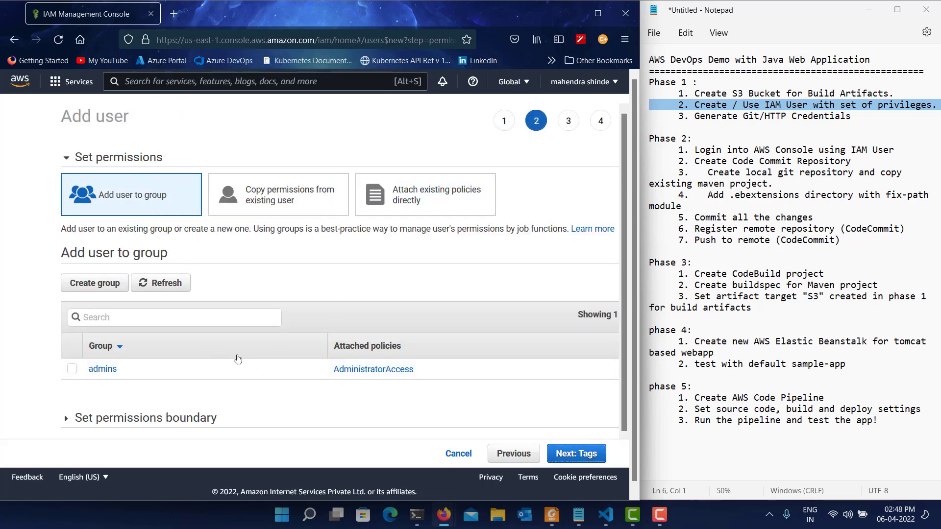
Select the admins group for the new user and expand the permissions boundary options.
{"action": "left_click", "coordinate": [72, 368]}
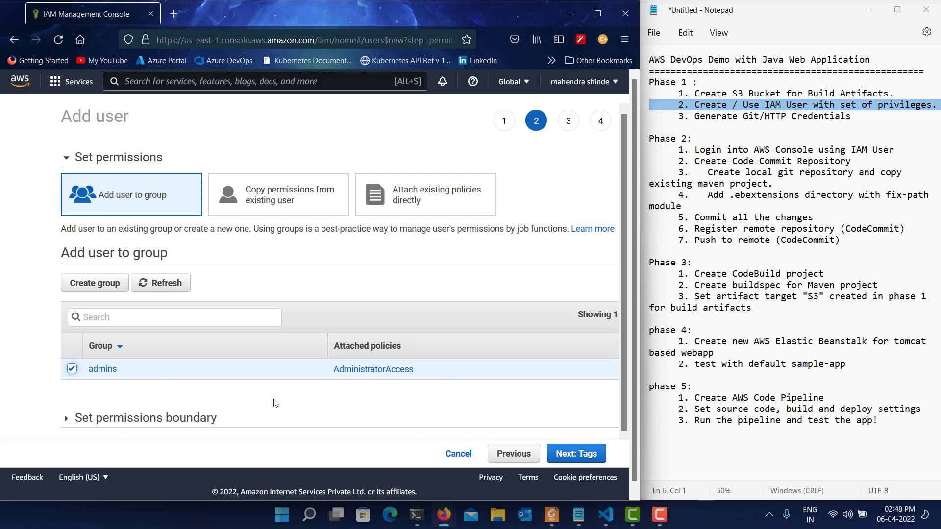
{"action": "scroll", "coordinate": [308, 384], "scroll_direction": "down", "scroll_amount": 1}
{"action": "left_click", "coordinate": [74, 396]}
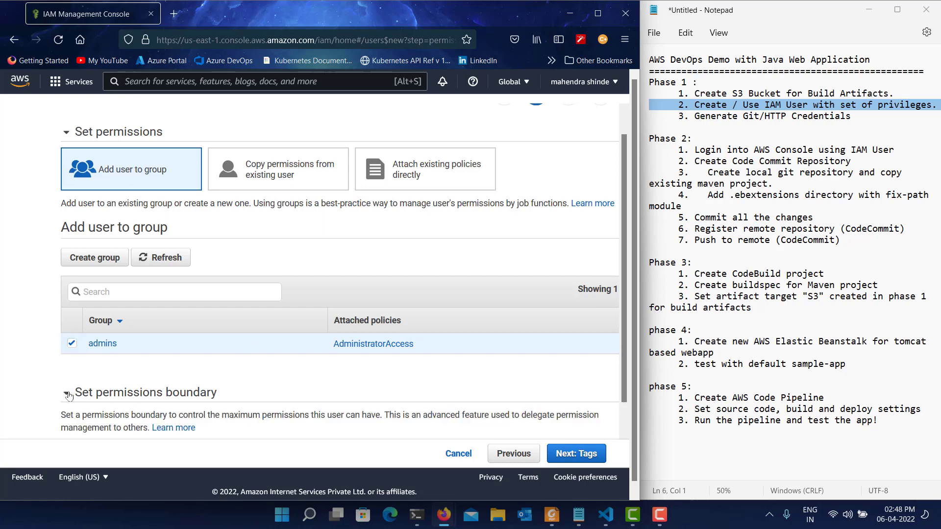
{"action": "scroll", "coordinate": [293, 351], "scroll_direction": "down", "scroll_amount": 3}
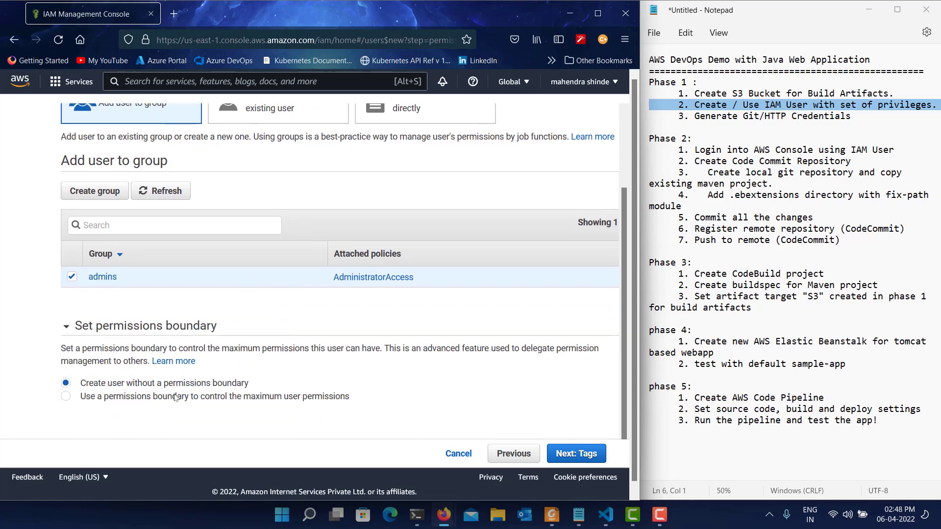
{"action": "scroll", "coordinate": [256, 381], "scroll_direction": "up", "scroll_amount": 4}
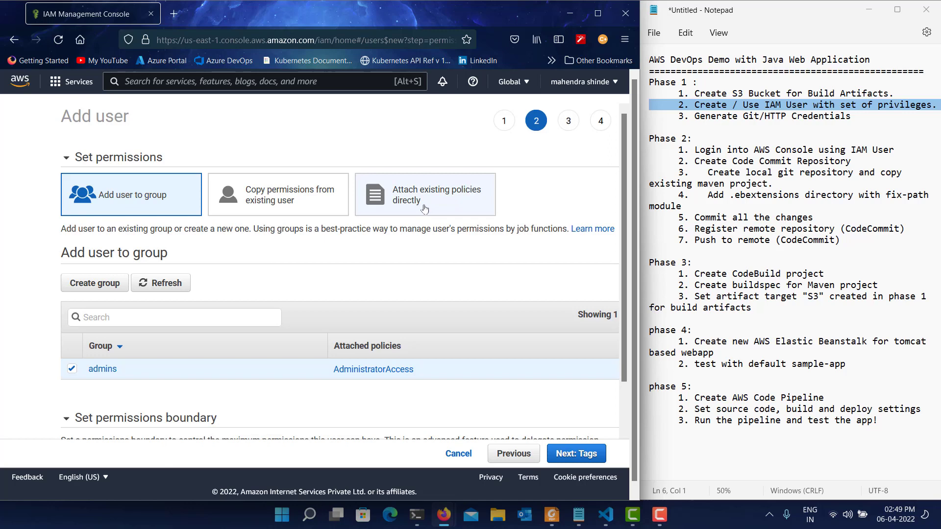
{"action": "scroll", "coordinate": [425, 209], "scroll_direction": "down", "scroll_amount": 3}
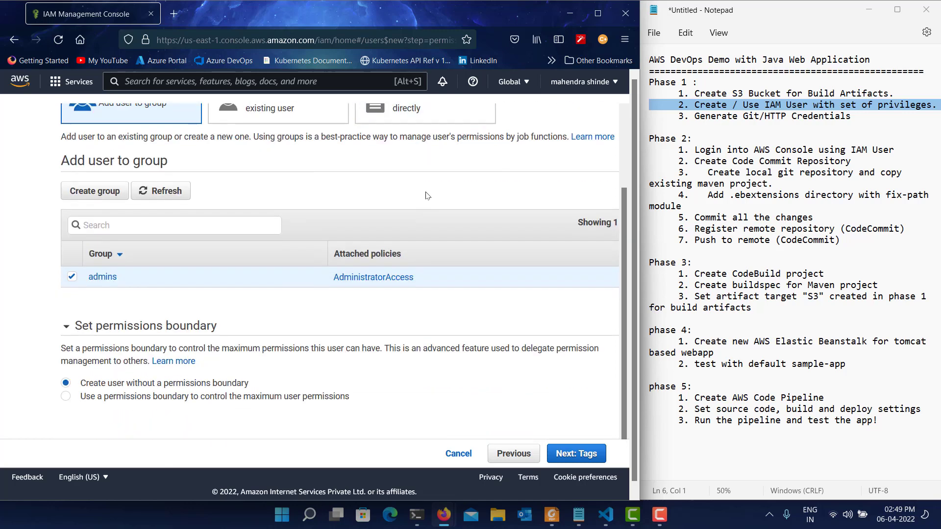
Change the permission type to attaching existing policies directly, and select AWSCodeCommitPowerUser by searching for PowerUser.
{"action": "scroll", "coordinate": [425, 176], "scroll_direction": "up", "scroll_amount": 2}
{"action": "left_click", "coordinate": [425, 170]}
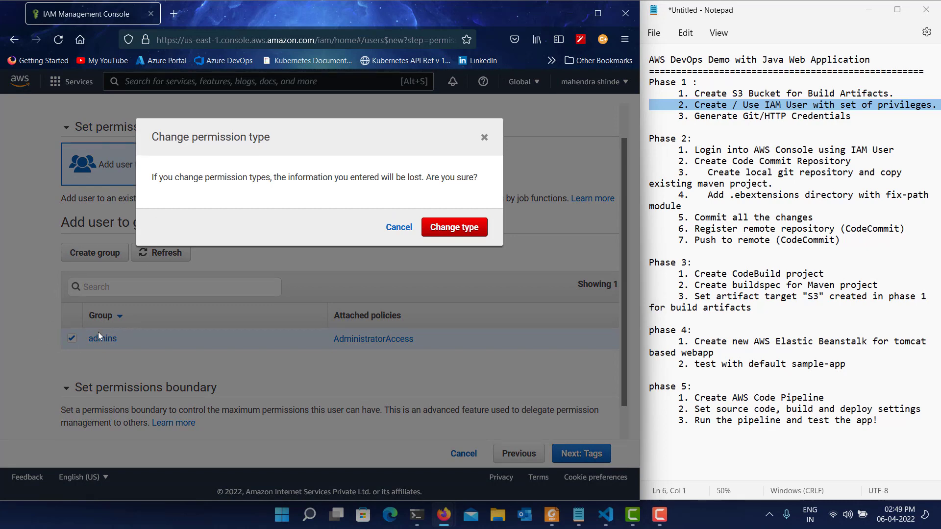
{"action": "left_click", "coordinate": [466, 227]}
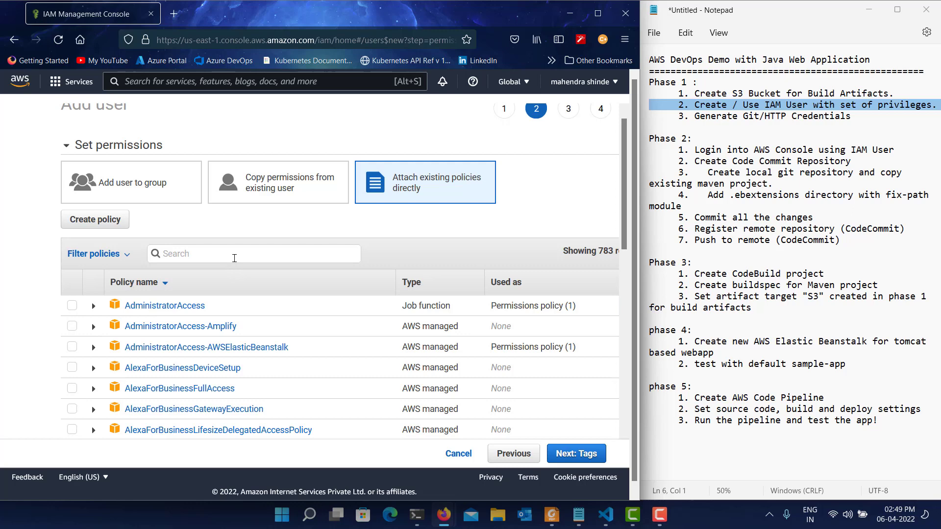
{"action": "type", "text": "PowerUser"}
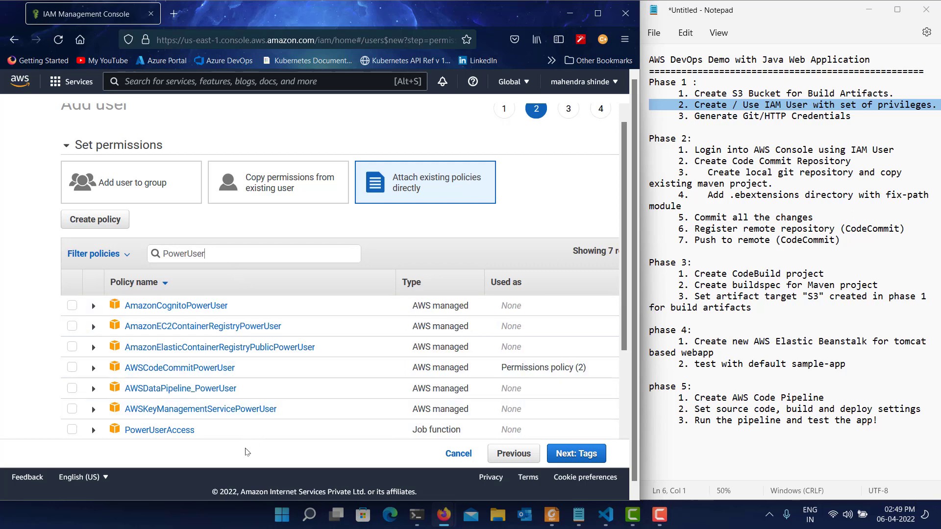
{"action": "left_click", "coordinate": [72, 367]}
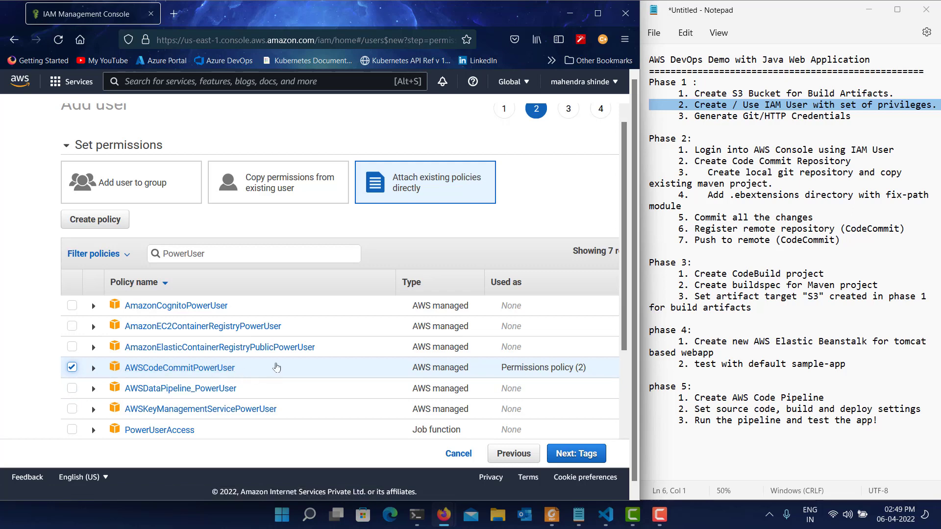
Skip the tags, review the user details and permissions summary, and create the user.
{"action": "left_click", "coordinate": [575, 455]}
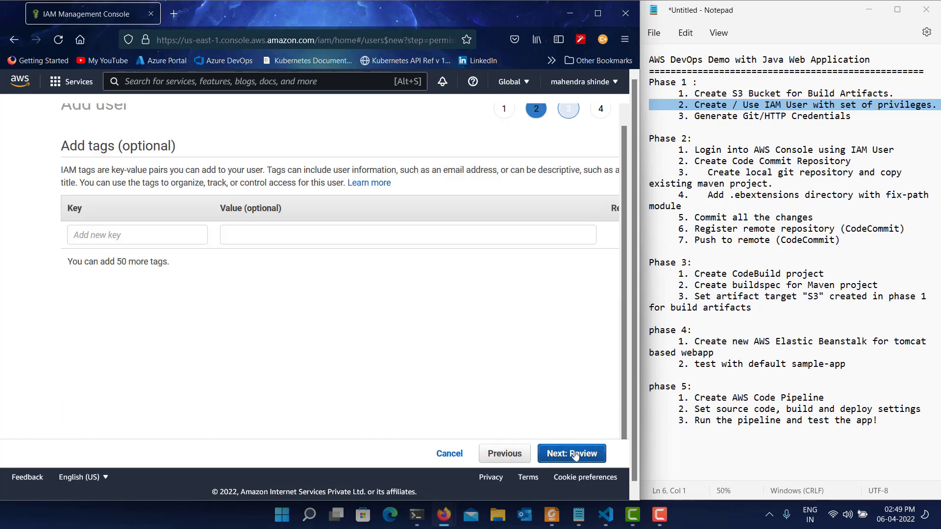
{"action": "left_click", "coordinate": [575, 455]}
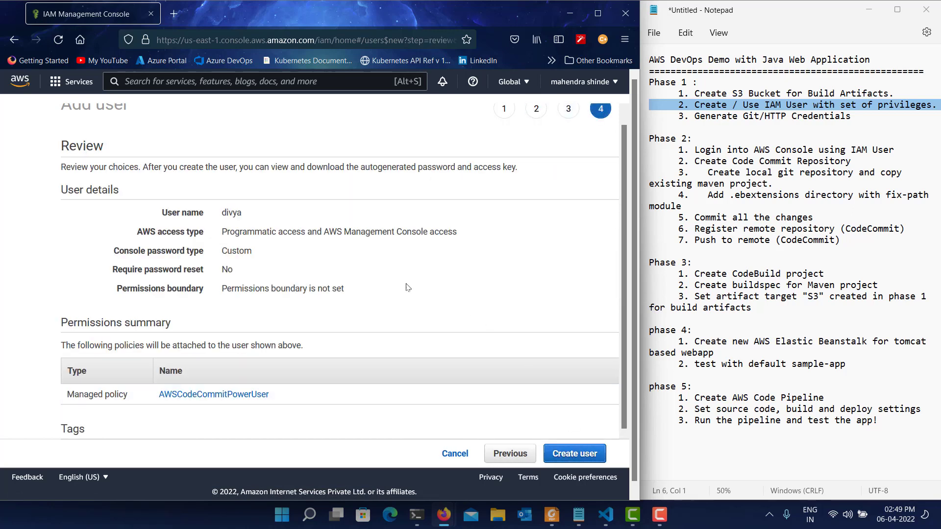
{"action": "scroll", "coordinate": [456, 354], "scroll_direction": "down", "scroll_amount": 2}
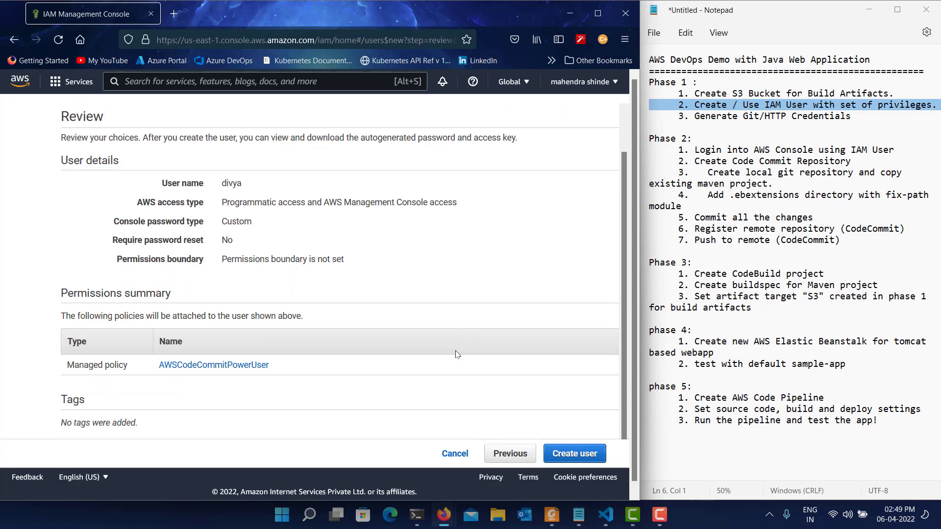
{"action": "left_click", "coordinate": [593, 451]}
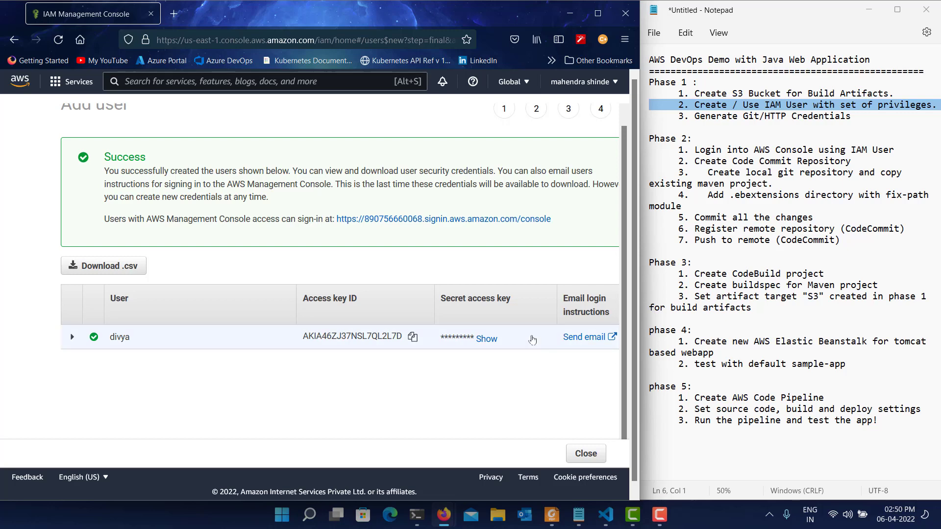
{"action": "scroll", "coordinate": [319, 274], "scroll_direction": "down", "scroll_amount": 1}
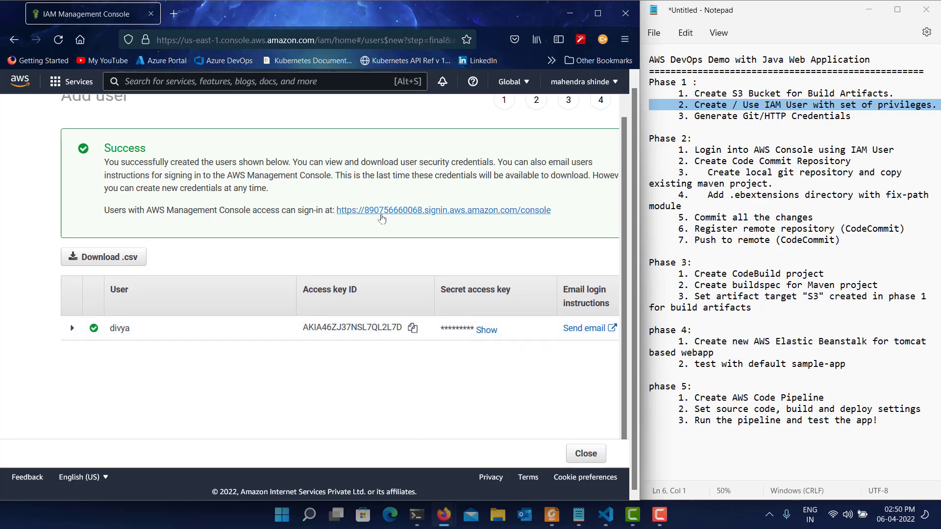
Copy the new user's console sign-in link and load it in a new private browser window.
{"action": "right_click", "coordinate": [384, 215]}
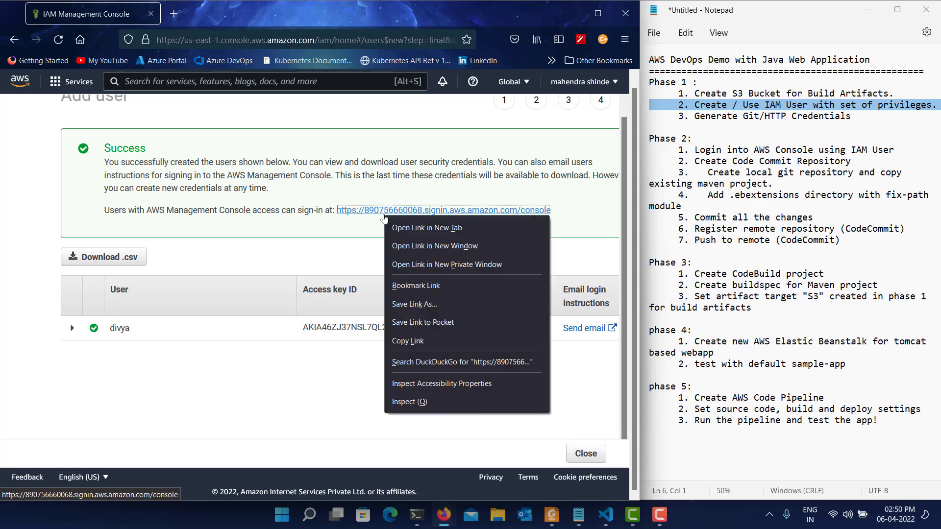
{"action": "left_click", "coordinate": [433, 345]}
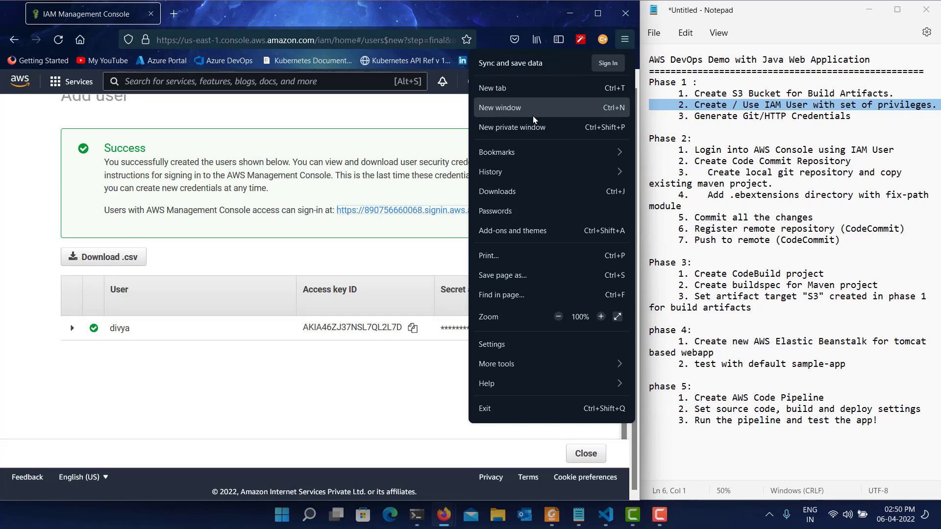
{"action": "left_click", "coordinate": [526, 131]}
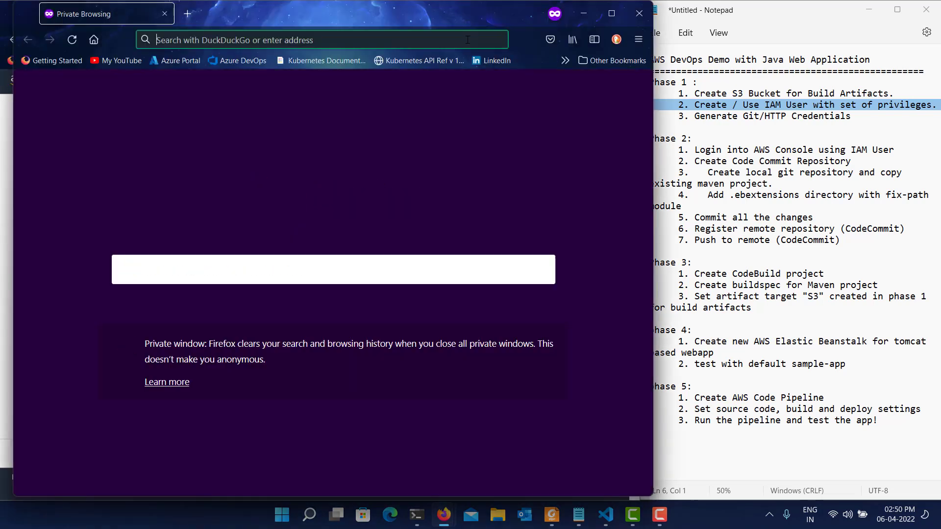
{"action": "key", "text": "ctrl+v"}
{"action": "key", "text": "Return"}
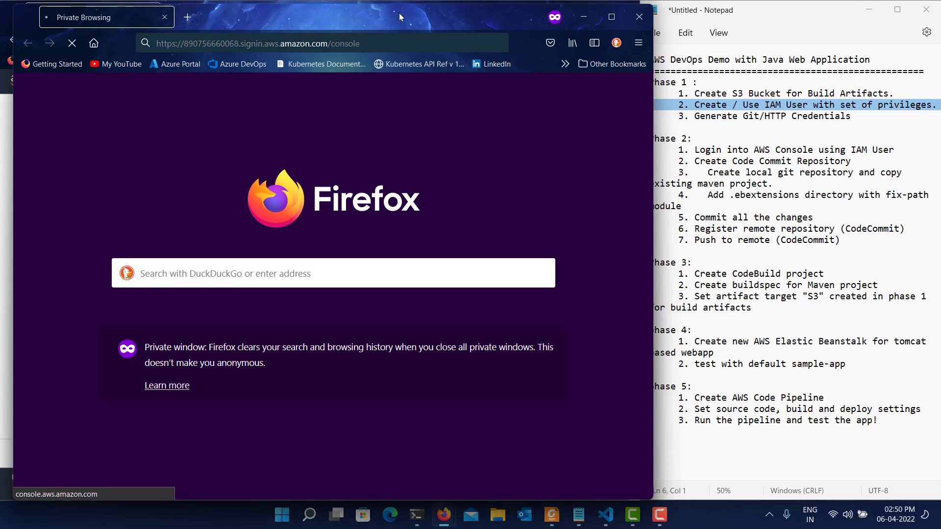
{"action": "left_click_drag", "start_coordinate": [400, 4], "coordinate": [390, 26]}
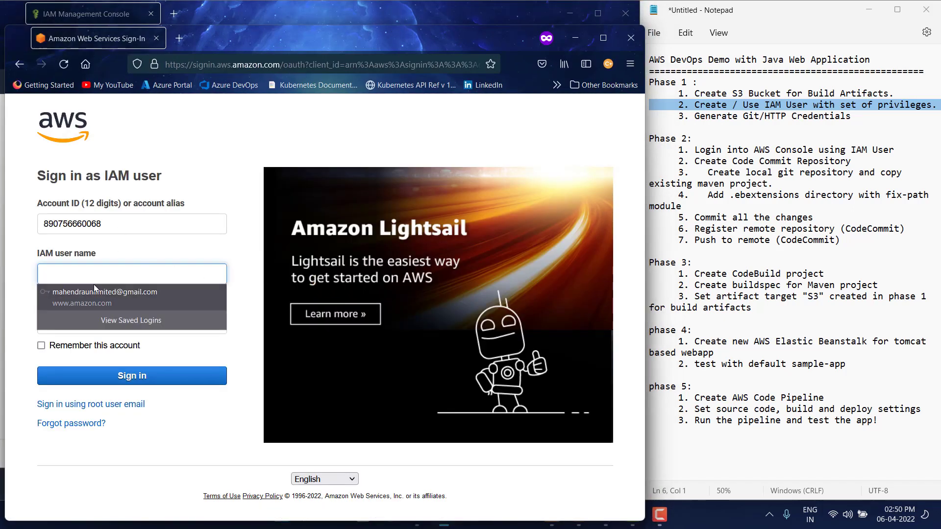
Sign in as the new IAM user by entering the IAM user name and the account password.
{"action": "left_click", "coordinate": [108, 266]}
{"action": "type", "text": "div"}
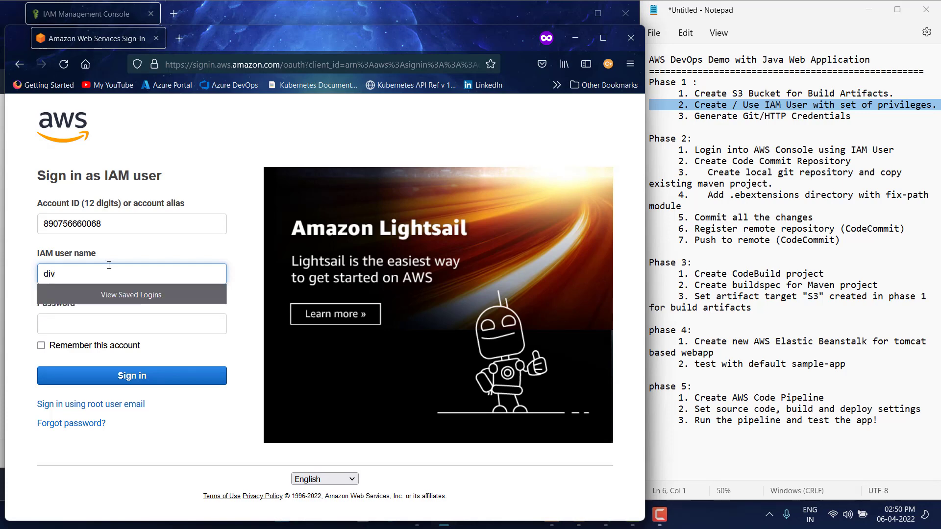
{"action": "type", "text": "ya"}
{"action": "key", "text": "Tab"}
{"action": "type", "text": "••"}
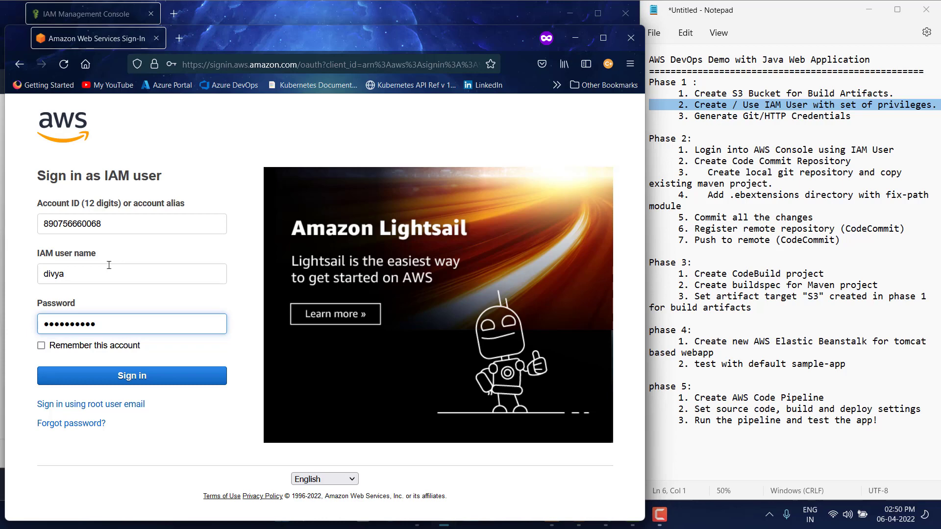
{"action": "key", "text": "Return"}
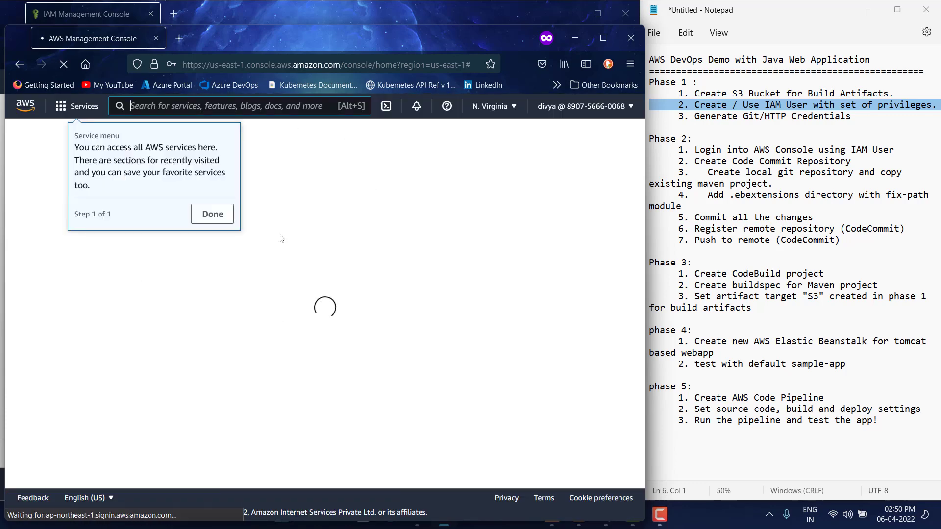
Dismiss the New AWS Console Home offer and the service menu tip without switching to the new home.
{"action": "left_click", "coordinate": [218, 217]}
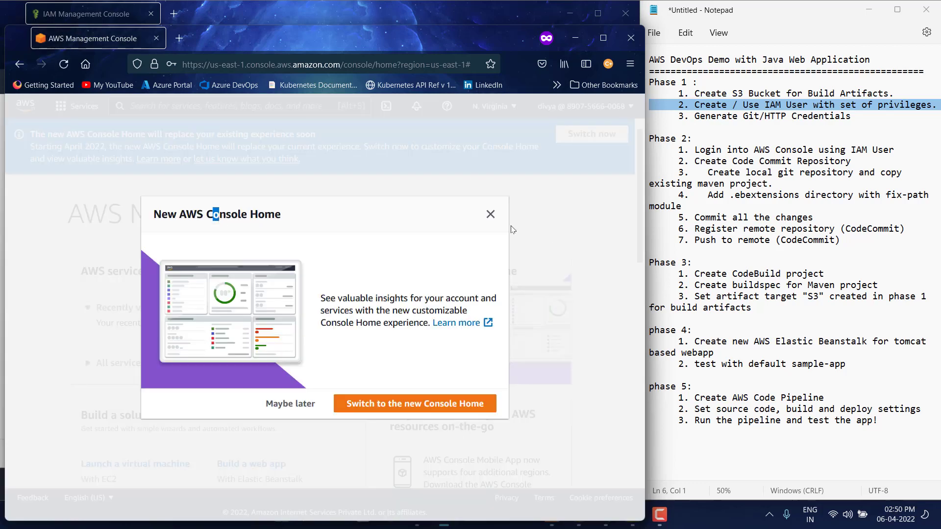
{"action": "left_click", "coordinate": [490, 214]}
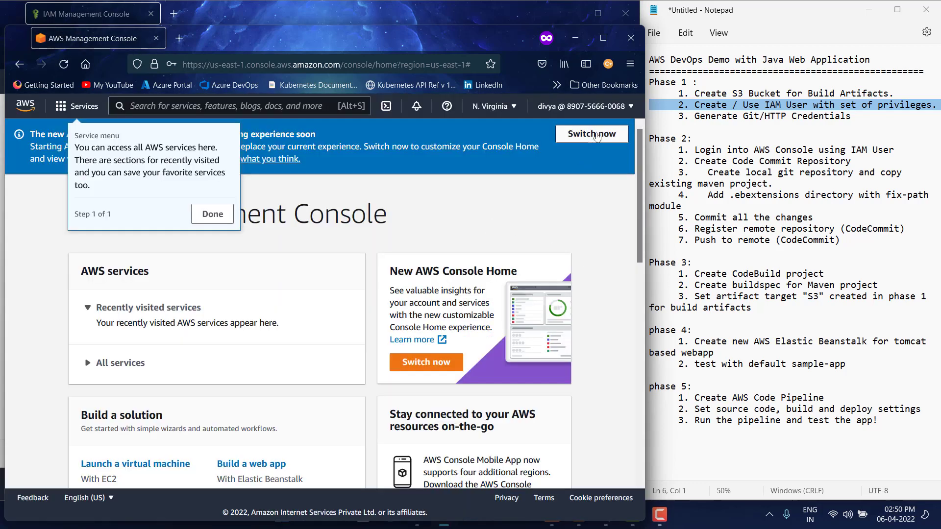
{"action": "left_click", "coordinate": [214, 215]}
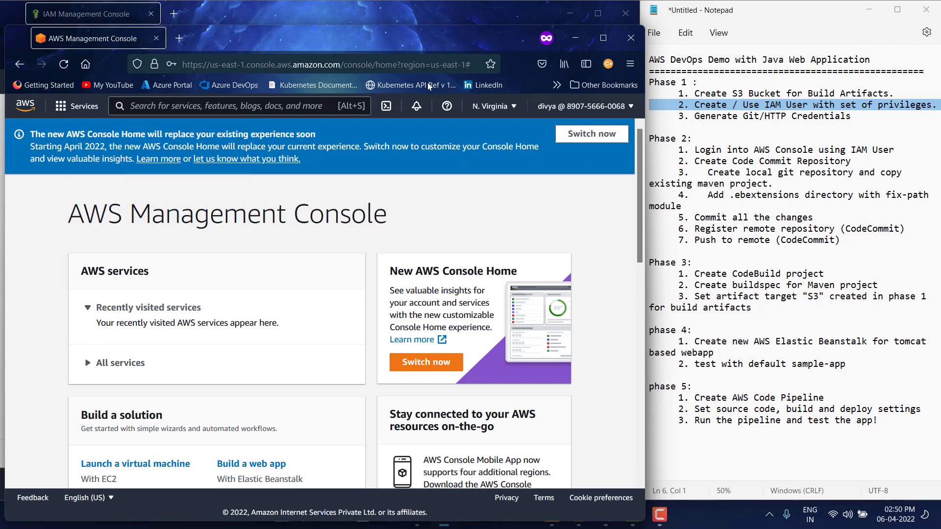
Return to the IAM Management Console window and highlight the Generate Git/HTTP Credentials item under Phase 1 in the notes.
{"action": "left_click", "coordinate": [401, 2]}
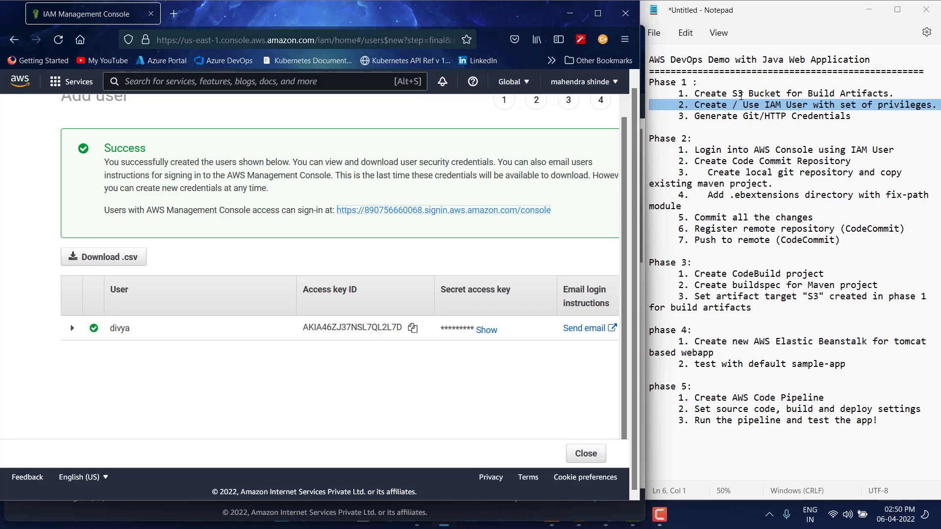
{"action": "triple_click", "coordinate": [741, 96]}
{"action": "triple_click", "coordinate": [742, 105]}
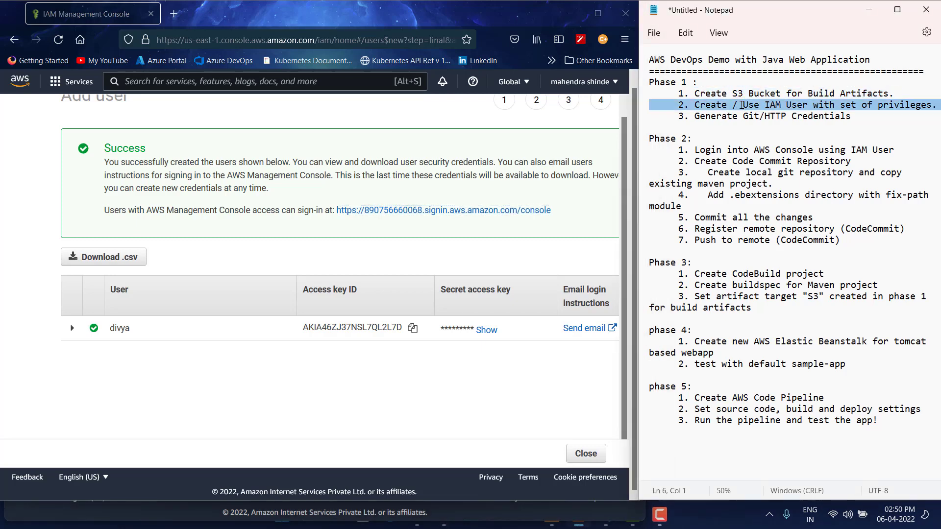
{"action": "triple_click", "coordinate": [731, 118]}
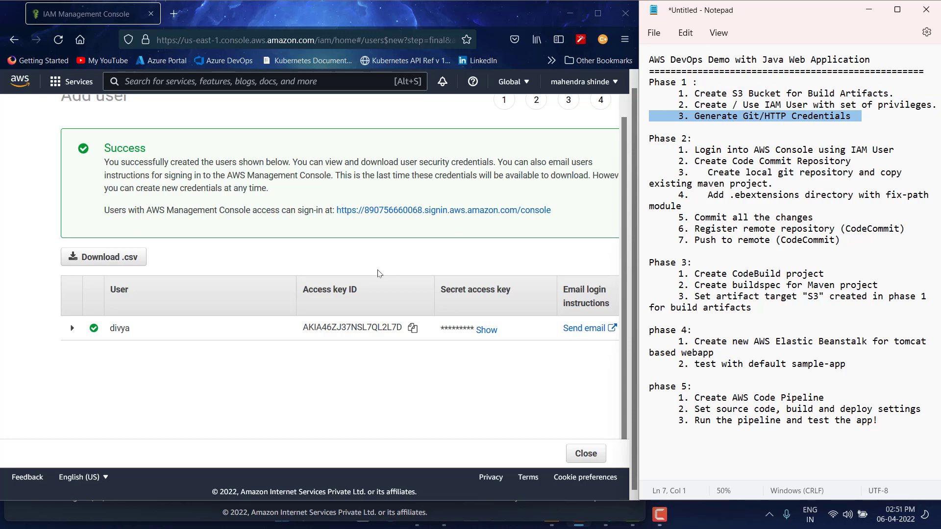
Bring the IAM user's private console window into view and look at its list of recently visited services.
{"action": "left_click", "coordinate": [570, 13]}
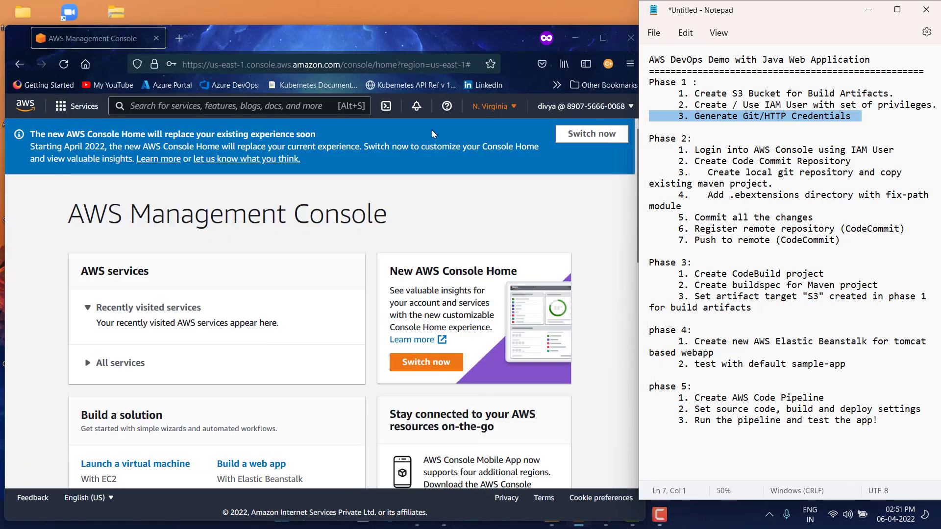
{"action": "left_click", "coordinate": [466, 46]}
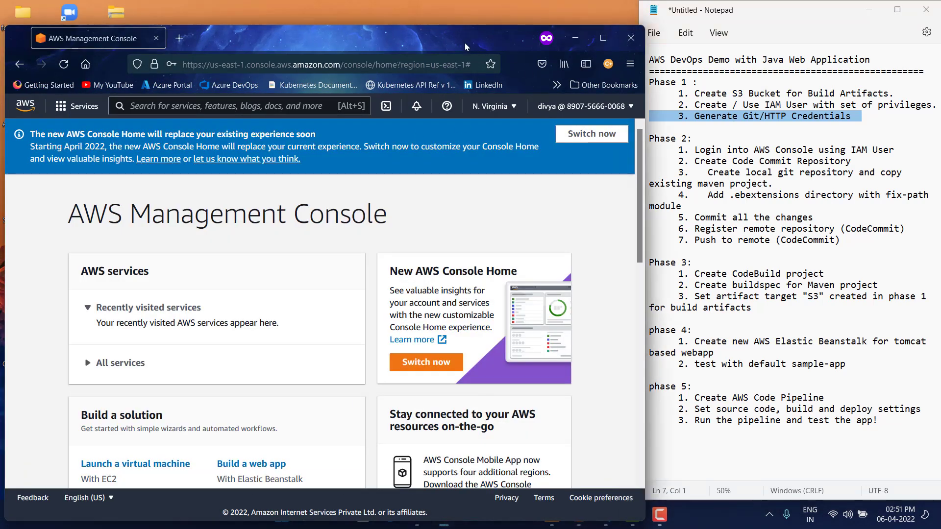
{"action": "left_click_drag", "start_coordinate": [466, 47], "coordinate": [454, 29]}
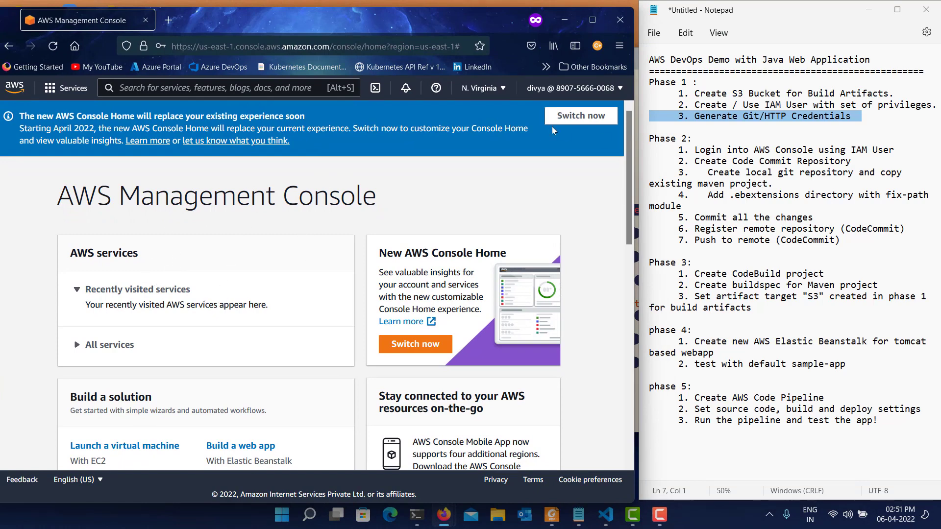
{"action": "left_click", "coordinate": [60, 88]}
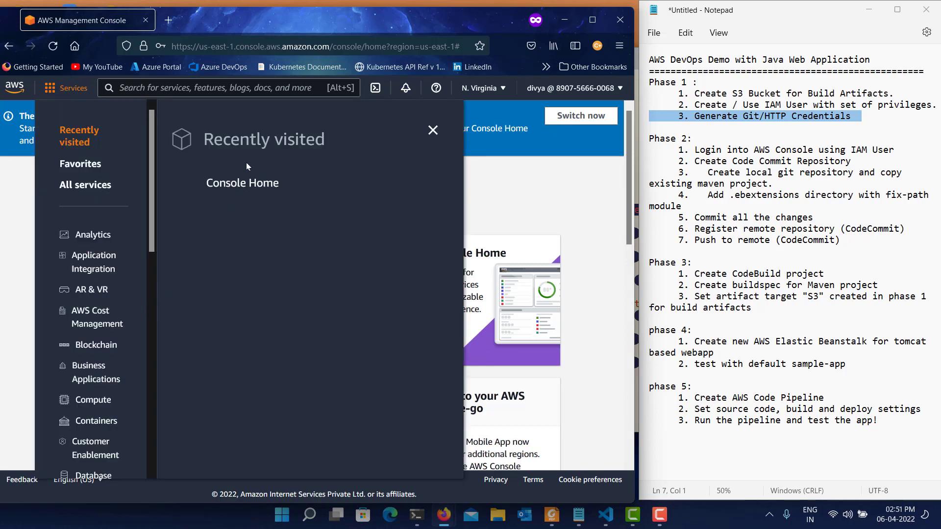
{"action": "left_click", "coordinate": [212, 88]}
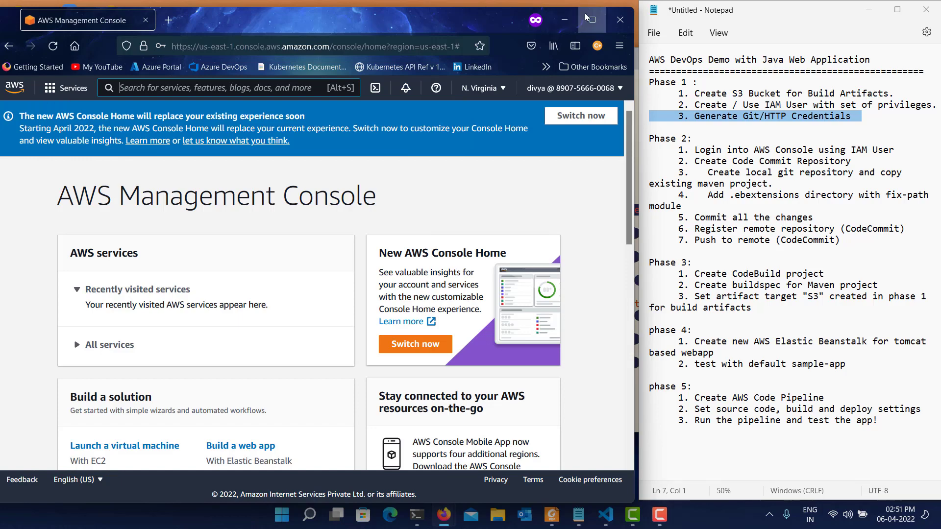
Minimize the private console and PowerShell windows, and bring back the IAM window with the user creation confirmation.
{"action": "left_click", "coordinate": [564, 20]}
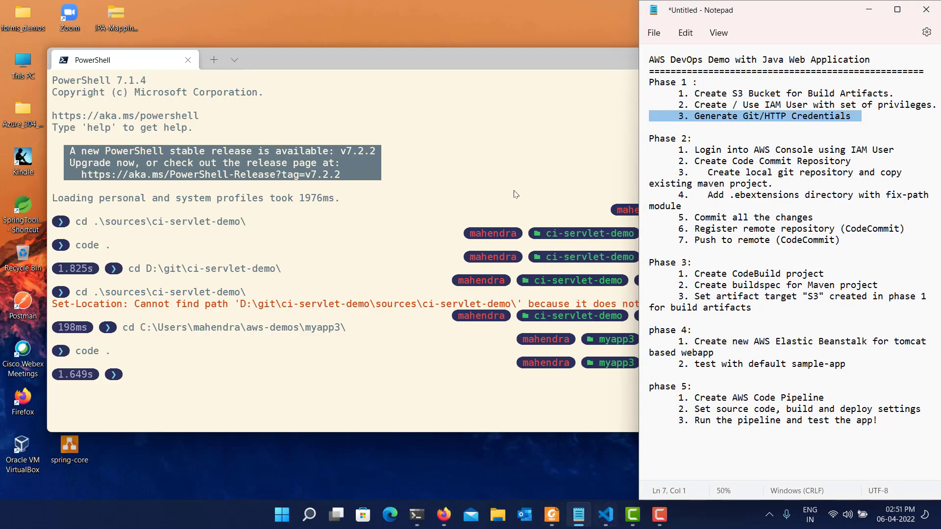
{"action": "left_click_drag", "start_coordinate": [557, 59], "coordinate": [384, 153]}
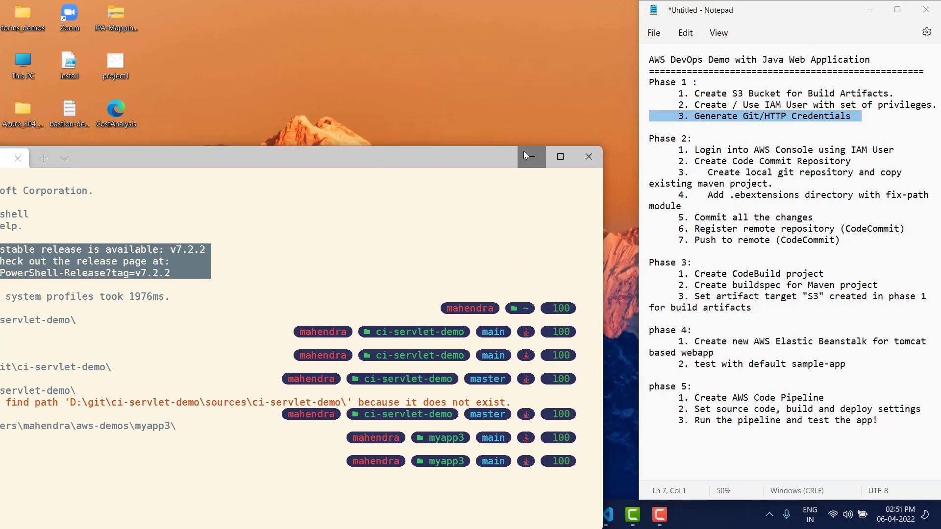
{"action": "left_click", "coordinate": [523, 152]}
{"action": "mouse_move", "coordinate": [444, 514]}
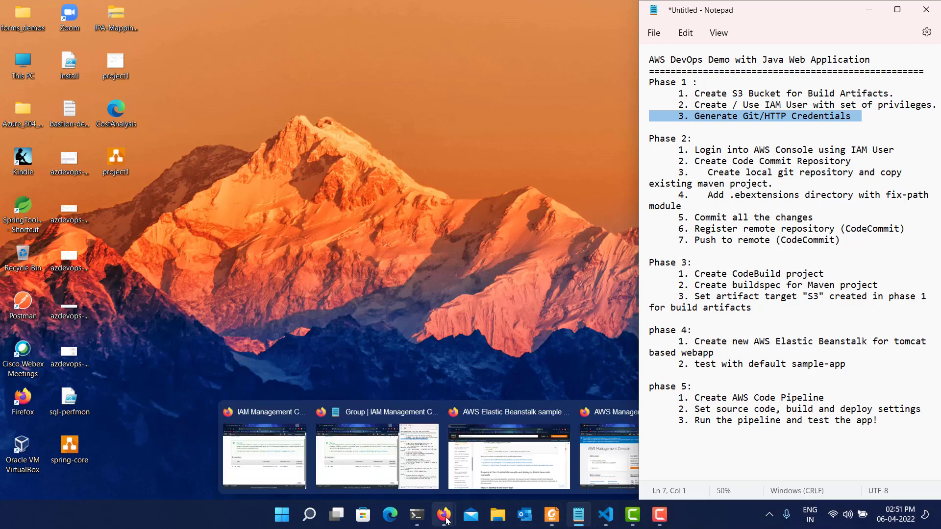
{"action": "left_click", "coordinate": [294, 471]}
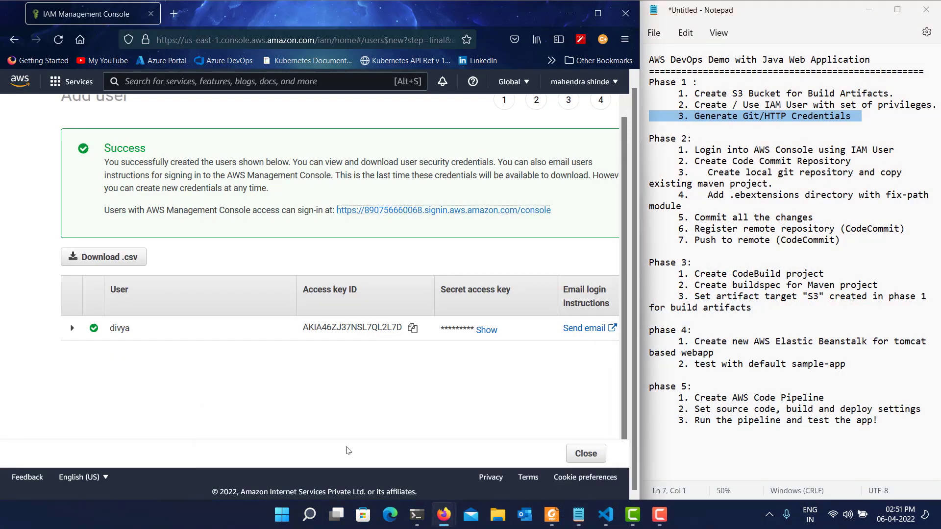
{"action": "scroll", "coordinate": [248, 160], "scroll_direction": "up", "scroll_amount": 2}
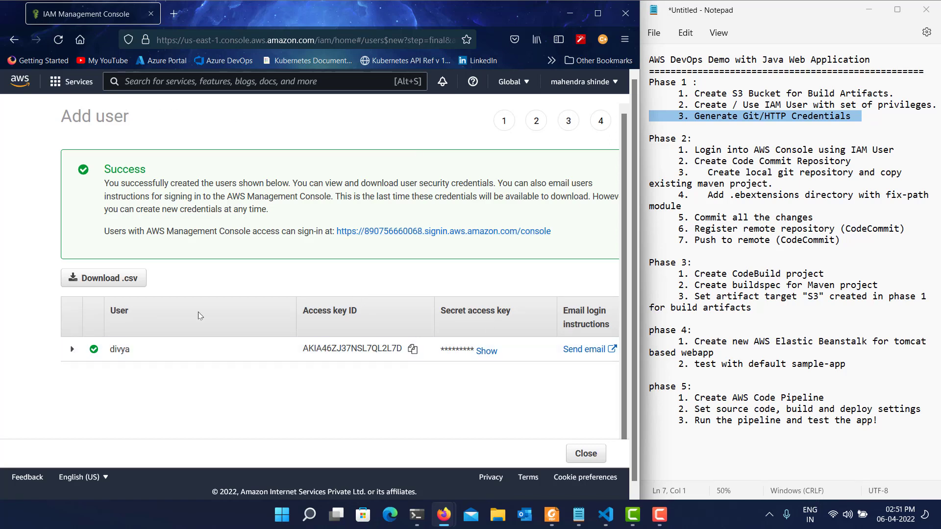
Close the user creation wizard and open the new user's security credentials.
{"action": "left_click", "coordinate": [586, 453]}
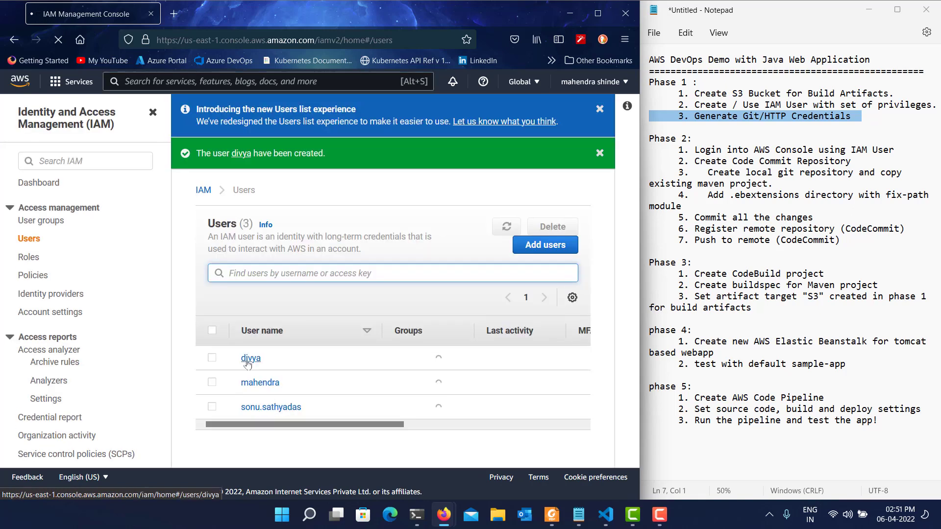
{"action": "left_click", "coordinate": [249, 361]}
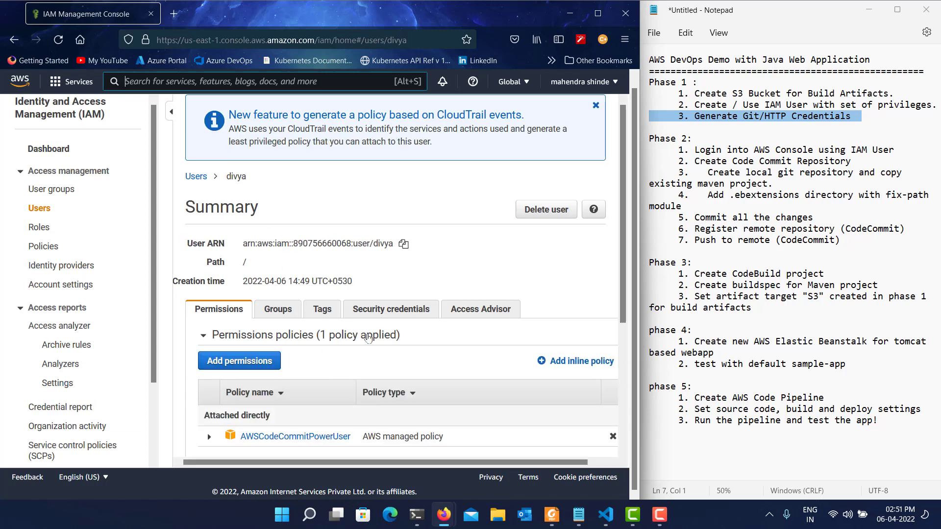
{"action": "left_click", "coordinate": [383, 309]}
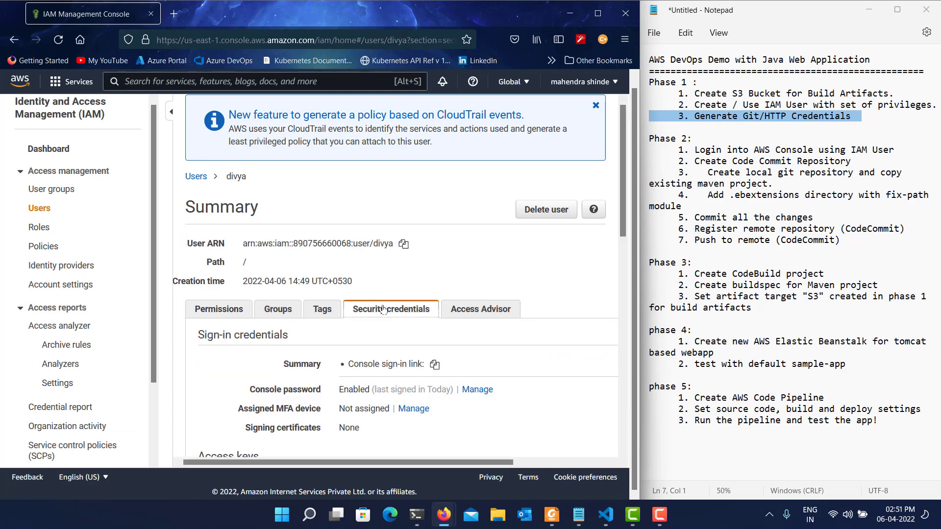
Generate HTTPS Git credentials for AWS CodeCommit and reveal the generated password.
{"action": "scroll", "coordinate": [397, 280], "scroll_direction": "down", "scroll_amount": 6}
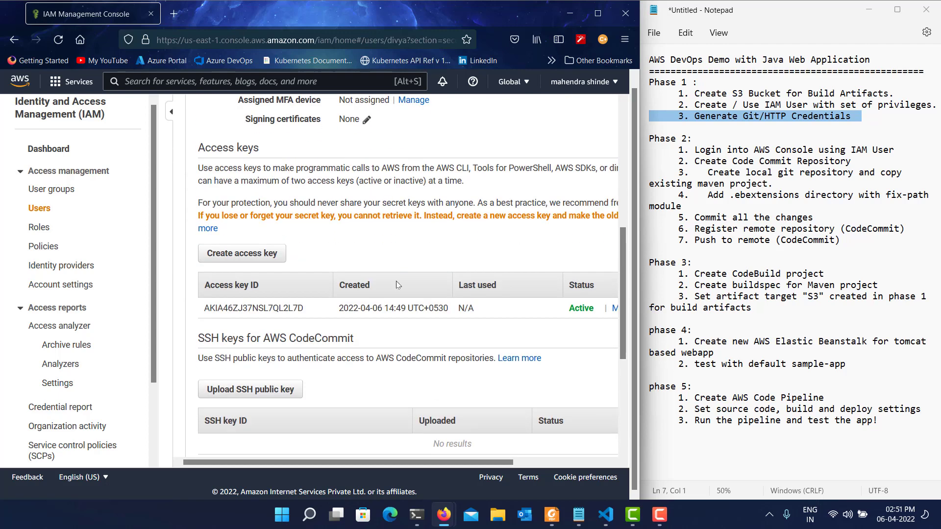
{"action": "scroll", "coordinate": [396, 284], "scroll_direction": "down", "scroll_amount": 1}
{"action": "scroll", "coordinate": [275, 391], "scroll_direction": "down", "scroll_amount": 3}
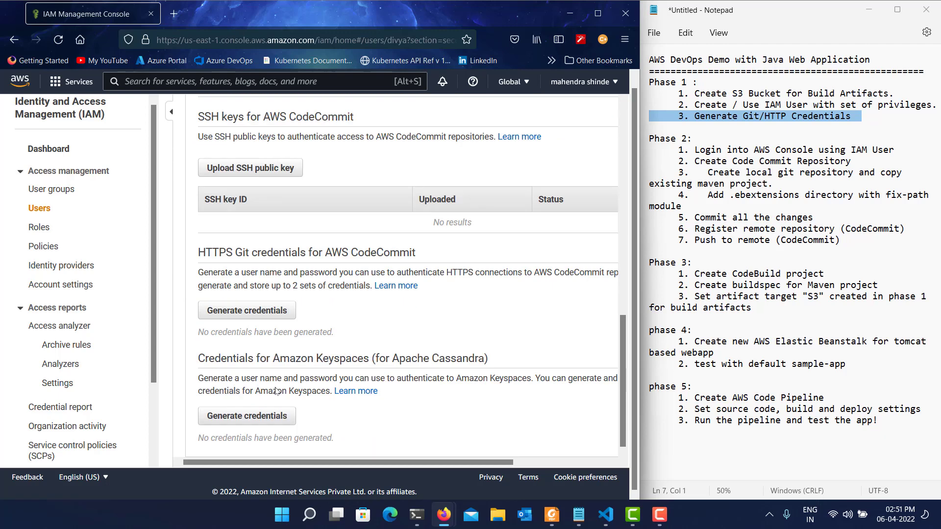
{"action": "triple_click", "coordinate": [242, 253]}
{"action": "double_click", "coordinate": [242, 252]}
{"action": "left_click", "coordinate": [258, 312]}
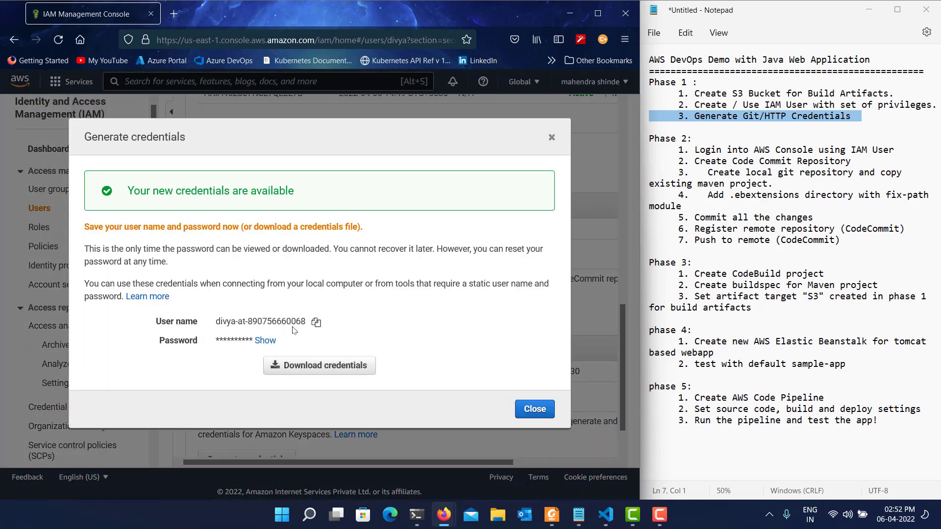
{"action": "left_click", "coordinate": [266, 342]}
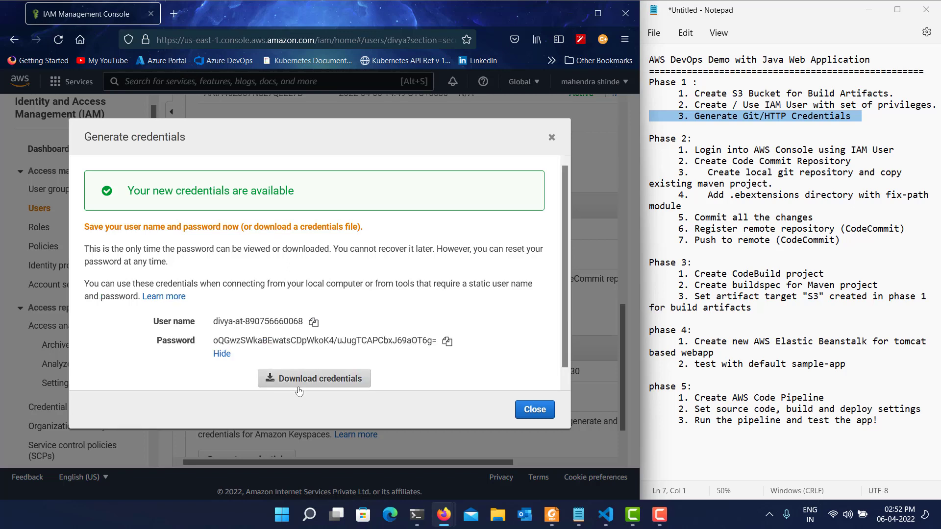
Download the generated CodeCommit credentials and open the CSV in Excel, widening the User Name column.
{"action": "left_click", "coordinate": [312, 381]}
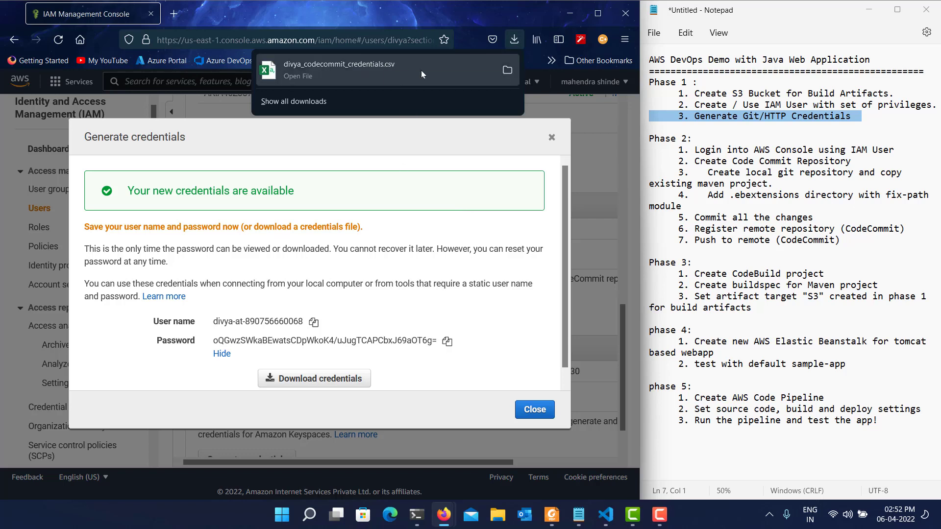
{"action": "left_click", "coordinate": [376, 77]}
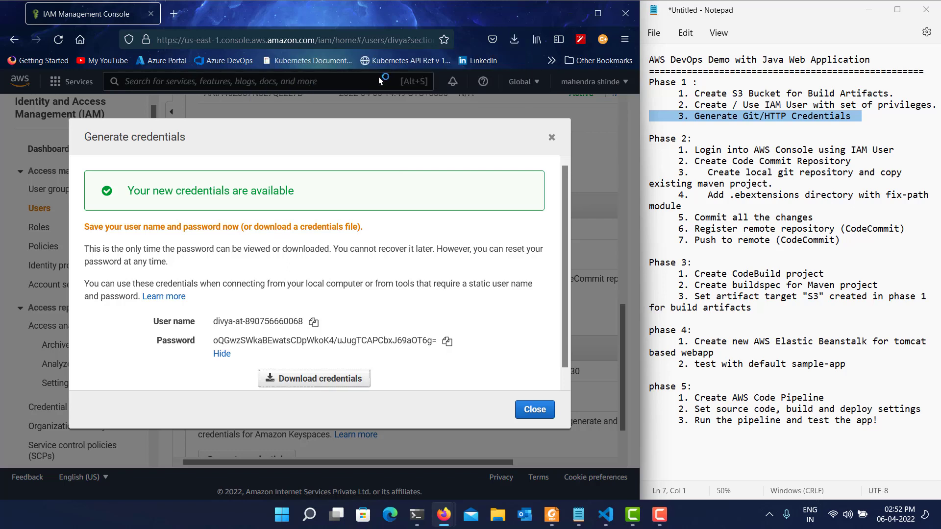
{"action": "left_click", "coordinate": [552, 139]}
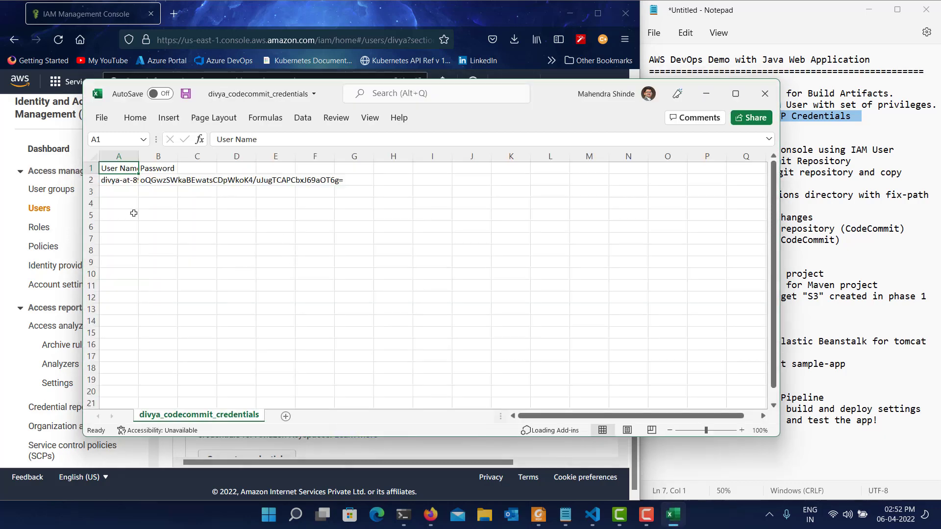
{"action": "left_click_drag", "start_coordinate": [139, 156], "coordinate": [194, 154]}
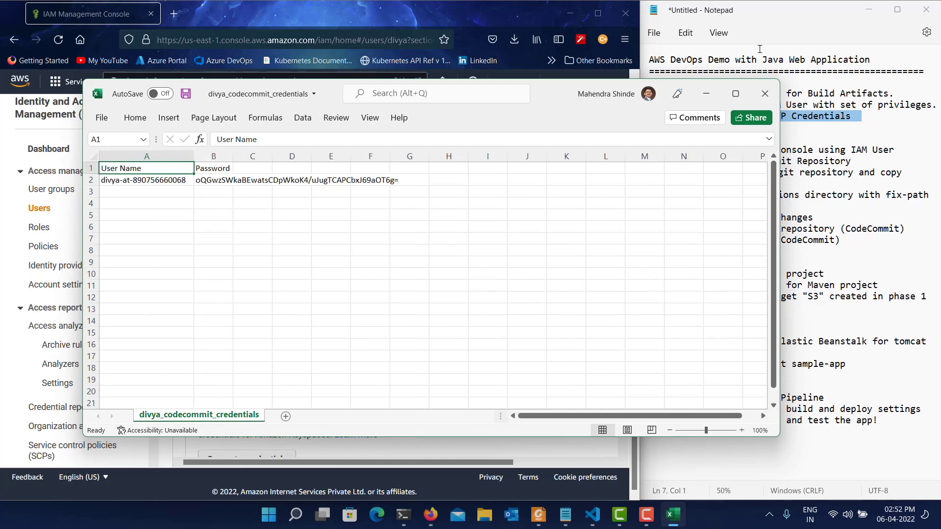
Minimize the Excel credentials sheet and highlight the Phase 2 line "Login into AWS Console using IAM User" in the notes.
{"action": "left_click", "coordinate": [706, 94]}
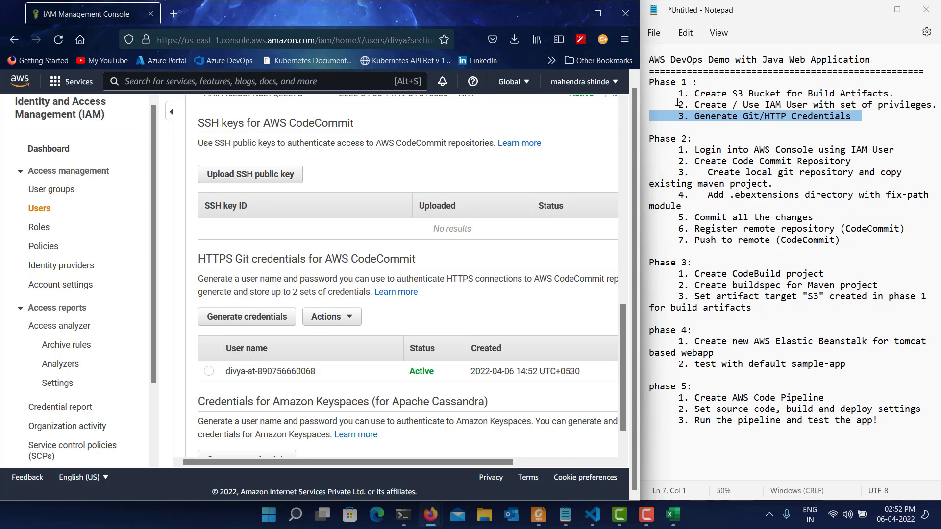
{"action": "double_click", "coordinate": [720, 152]}
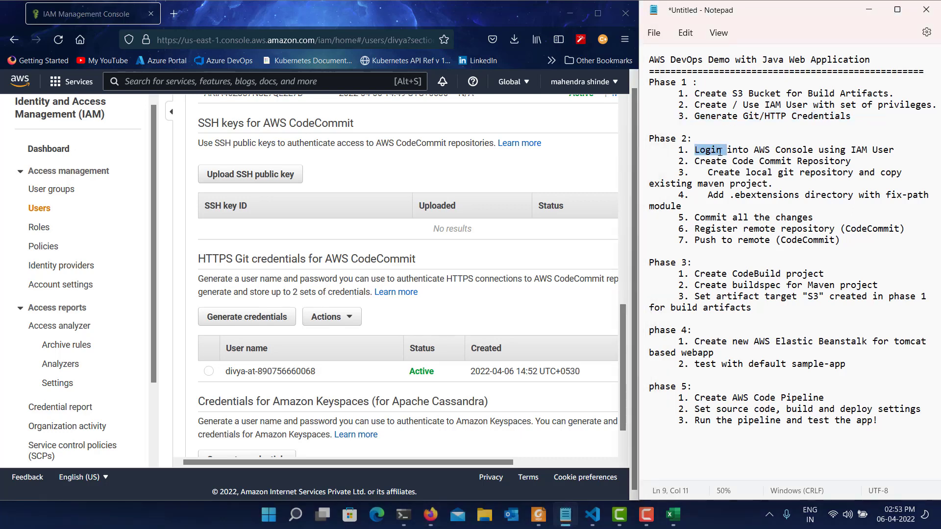
{"action": "triple_click", "coordinate": [720, 152]}
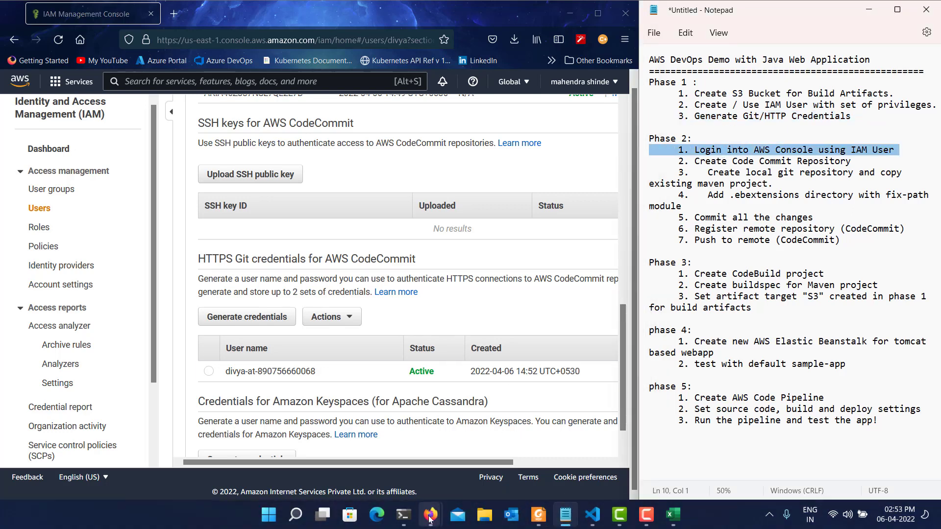
Bring up the IAM user's private console window, switch to the new Console Home and close its info panel.
{"action": "mouse_move", "coordinate": [430, 517]}
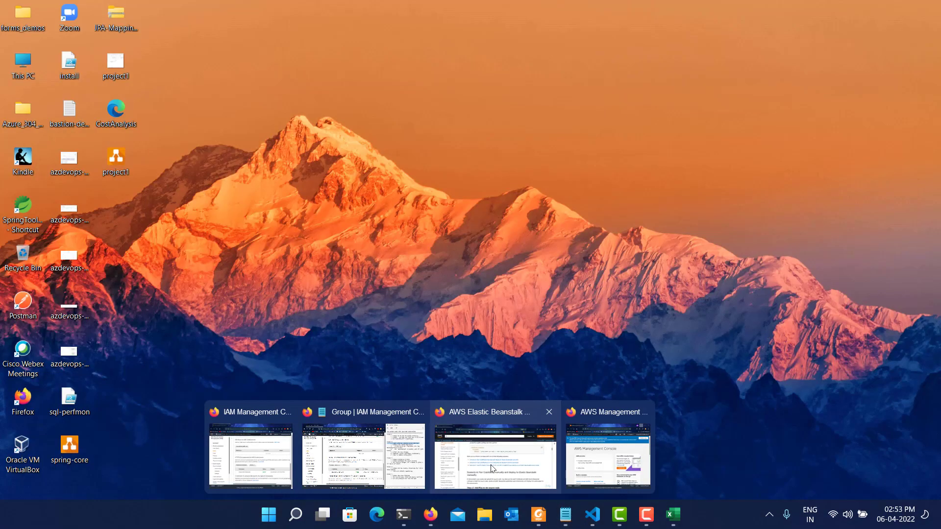
{"action": "left_click", "coordinate": [608, 456]}
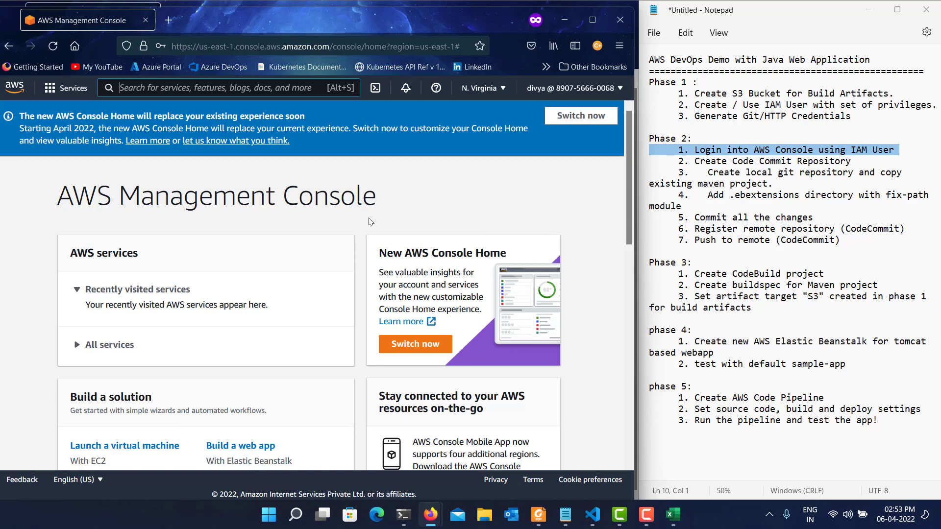
{"action": "left_click", "coordinate": [597, 121]}
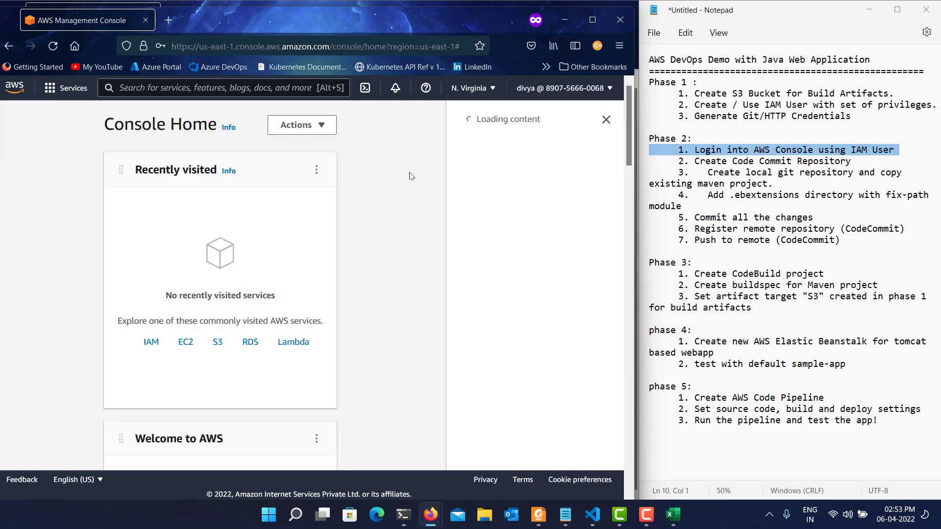
{"action": "left_click", "coordinate": [605, 120]}
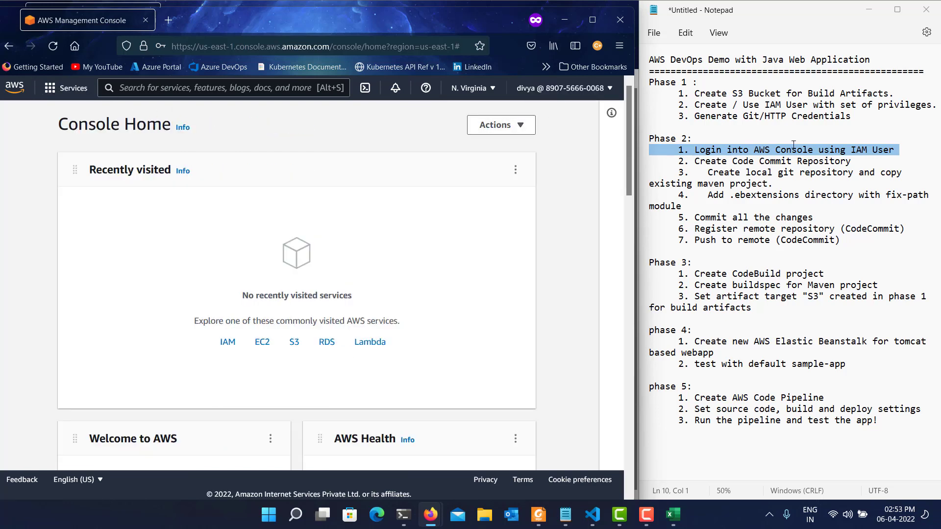
Highlight the "Create Code Commit Repository" line in the notes and open the CodeCommit service in the AWS console.
{"action": "triple_click", "coordinate": [789, 161]}
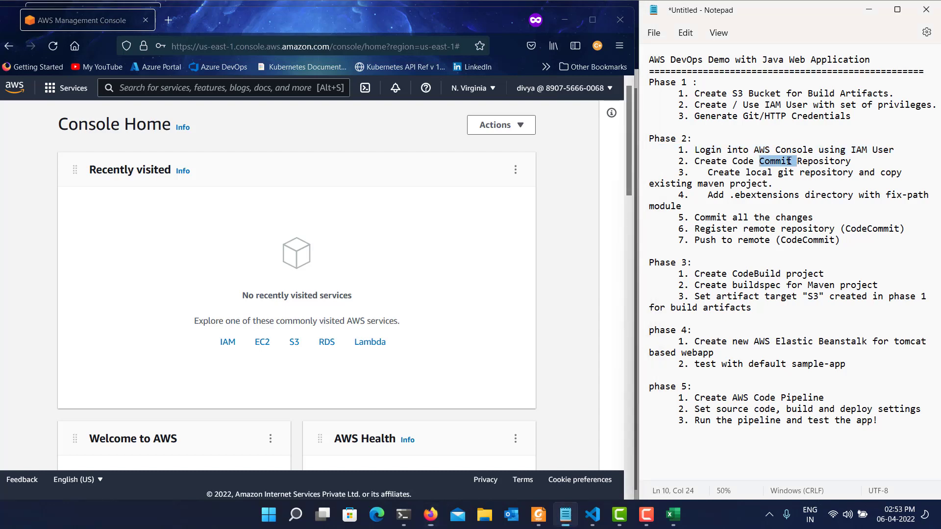
{"action": "left_click", "coordinate": [161, 88]}
{"action": "type", "text": "CodeCommit"}
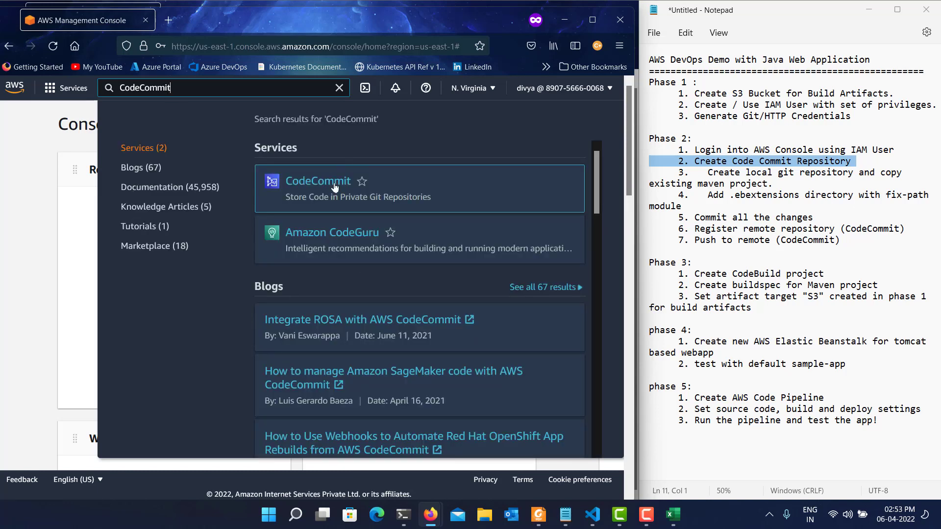
{"action": "left_click", "coordinate": [335, 186]}
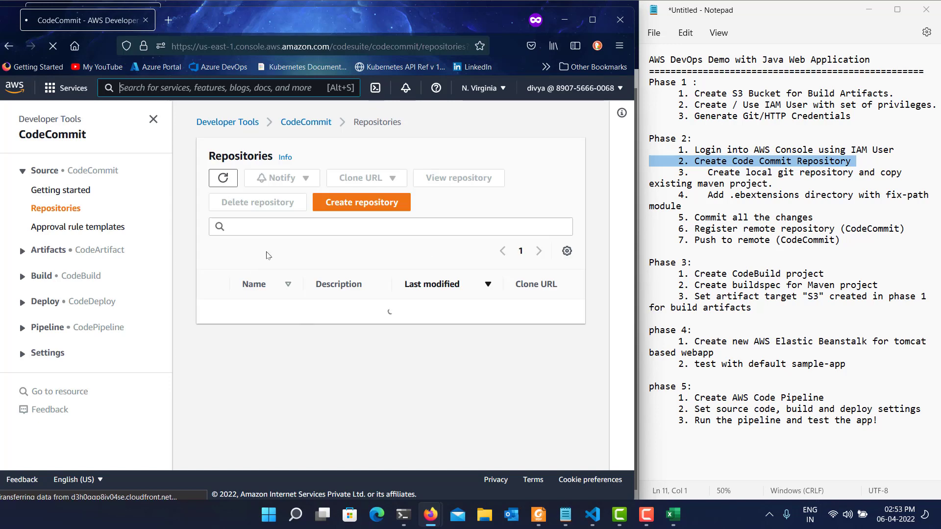
Create a CodeCommit repository named java-demo with the description "A Sample Java project".
{"action": "left_click", "coordinate": [337, 209]}
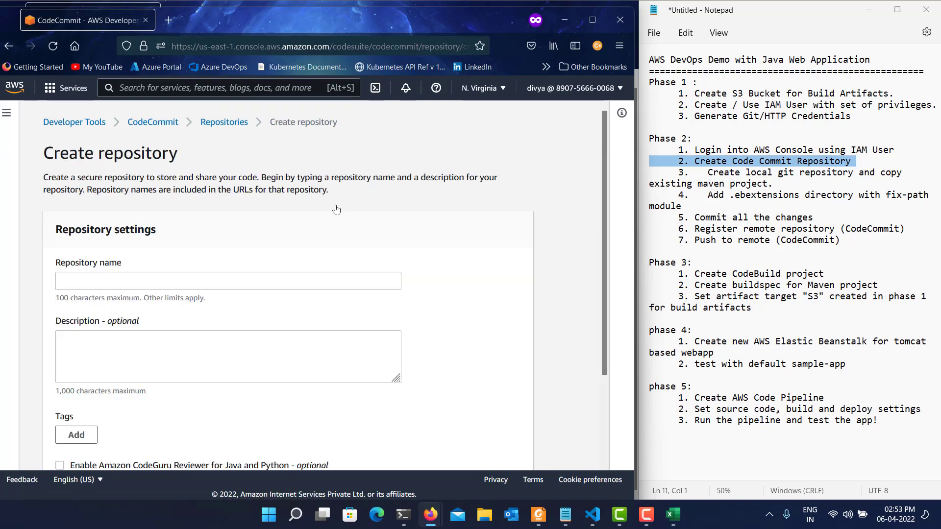
{"action": "left_click", "coordinate": [95, 276]}
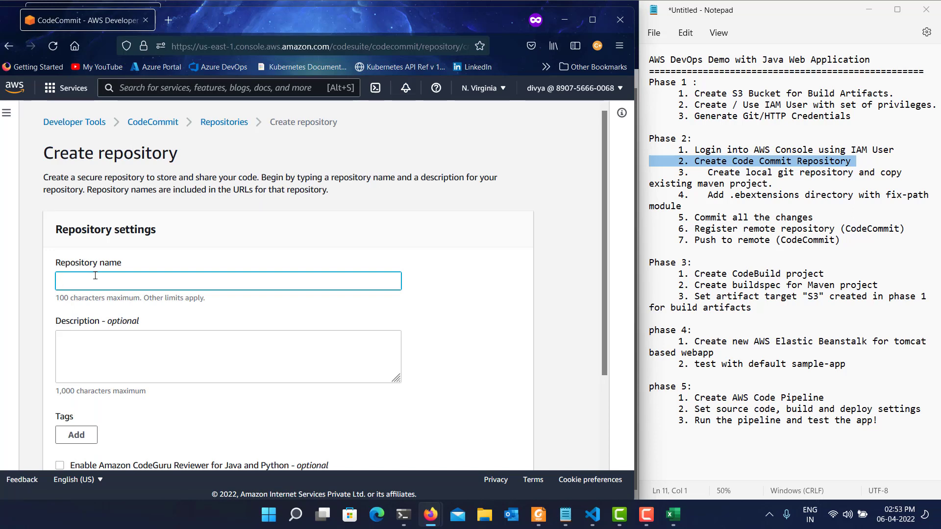
{"action": "type", "text": "java-demo"}
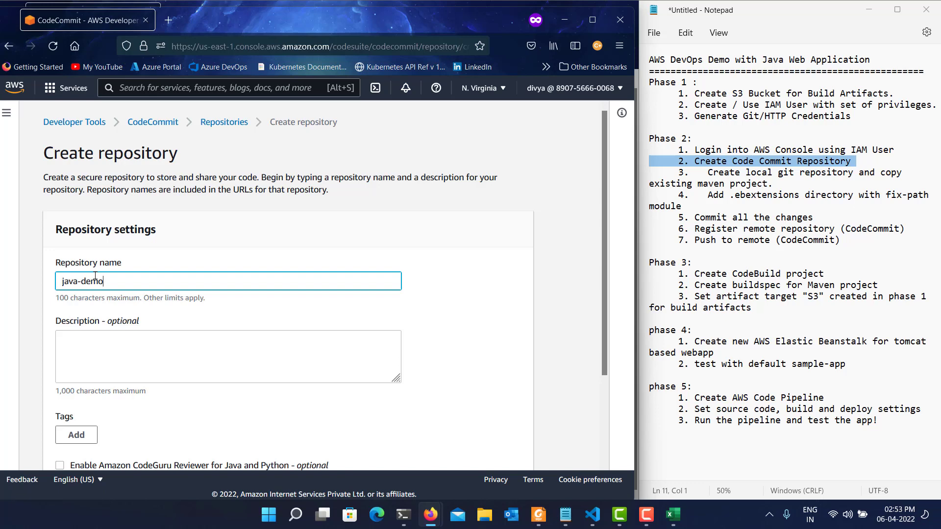
{"action": "left_click", "coordinate": [140, 363]}
{"action": "type", "text": "A Samp"}
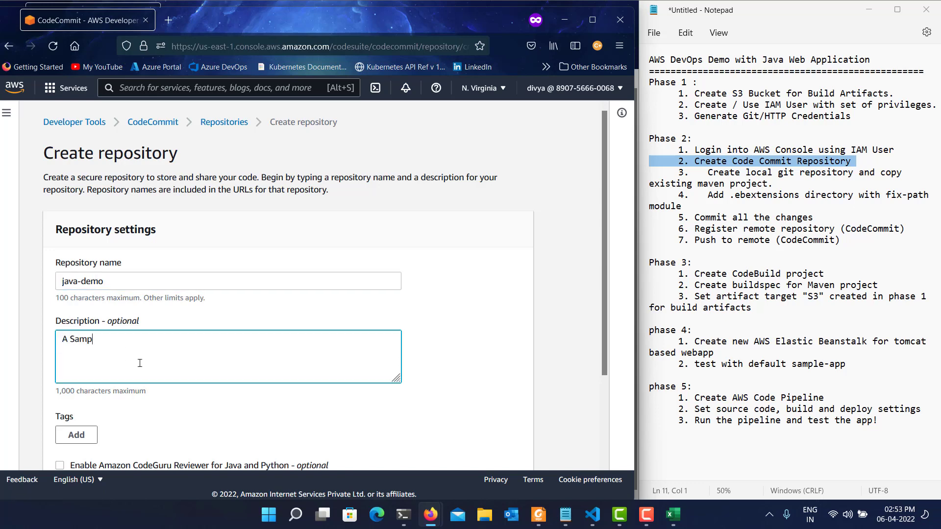
{"action": "type", "text": "le Java project"}
{"action": "scroll", "coordinate": [139, 364], "scroll_direction": "down", "scroll_amount": 1}
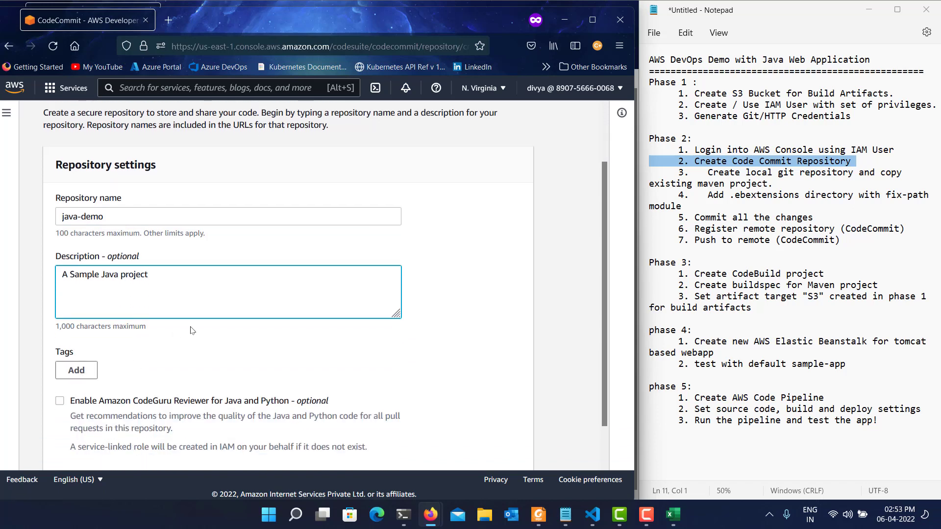
{"action": "scroll", "coordinate": [191, 329], "scroll_direction": "down", "scroll_amount": 1}
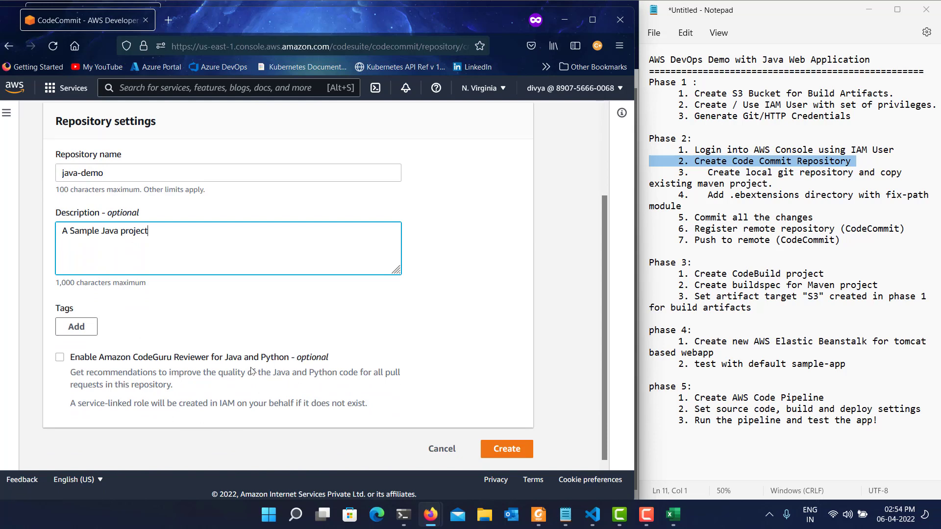
{"action": "left_click", "coordinate": [512, 449]}
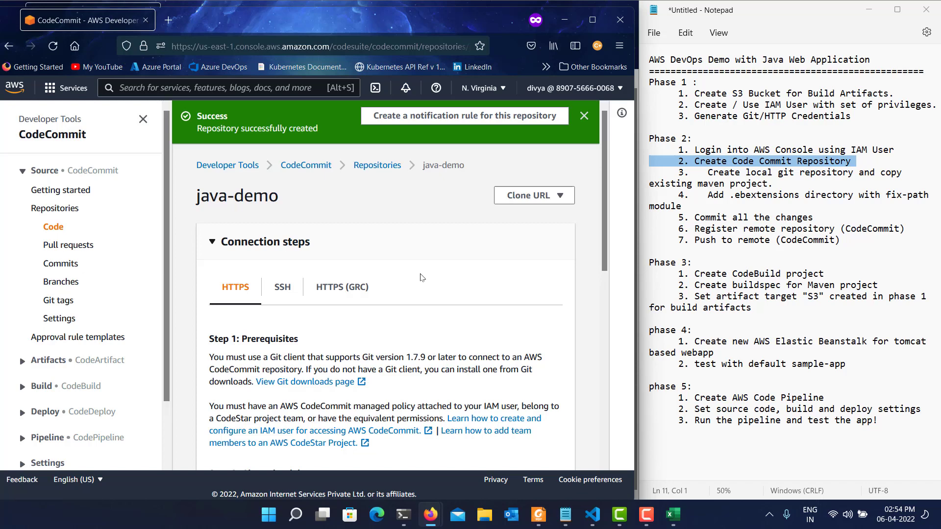
Copy the HTTPS git clone command from the java-demo repository's connection steps.
{"action": "scroll", "coordinate": [423, 278], "scroll_direction": "down", "scroll_amount": 5}
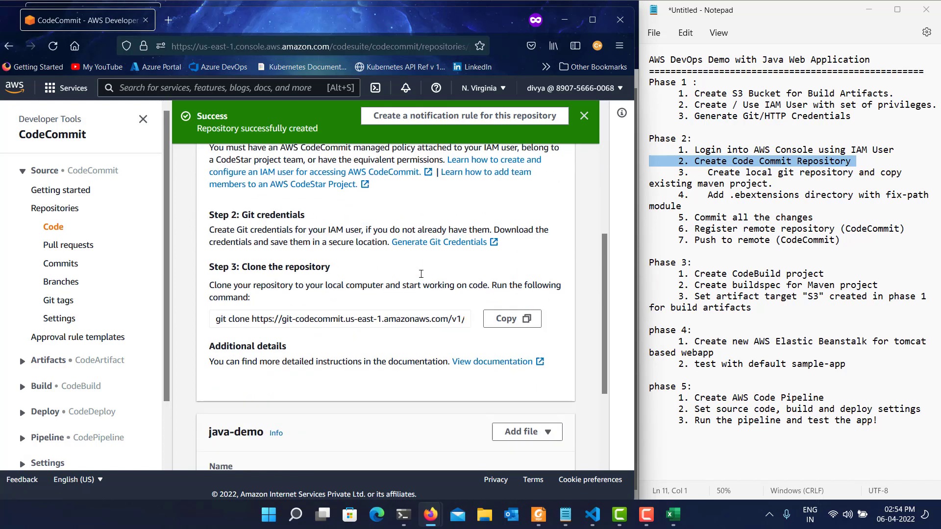
{"action": "scroll", "coordinate": [421, 274], "scroll_direction": "down", "scroll_amount": 2}
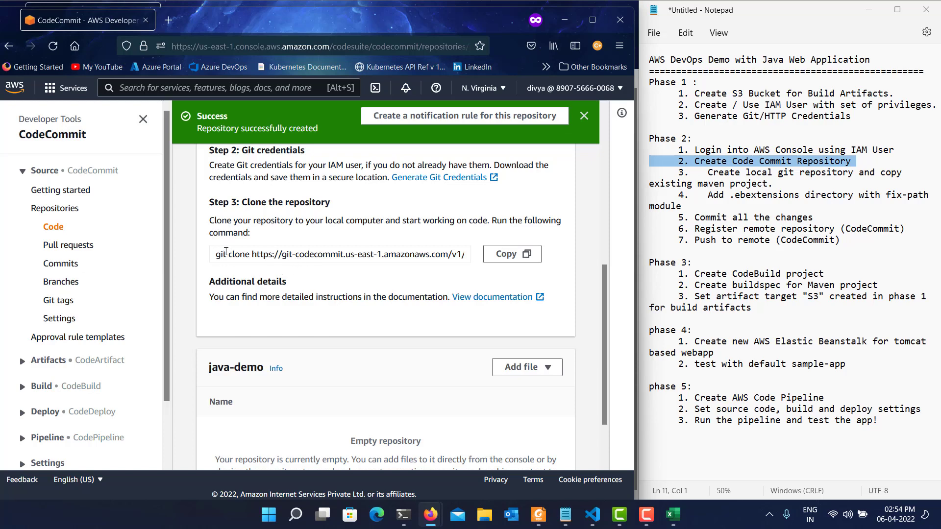
{"action": "left_click", "coordinate": [508, 256]}
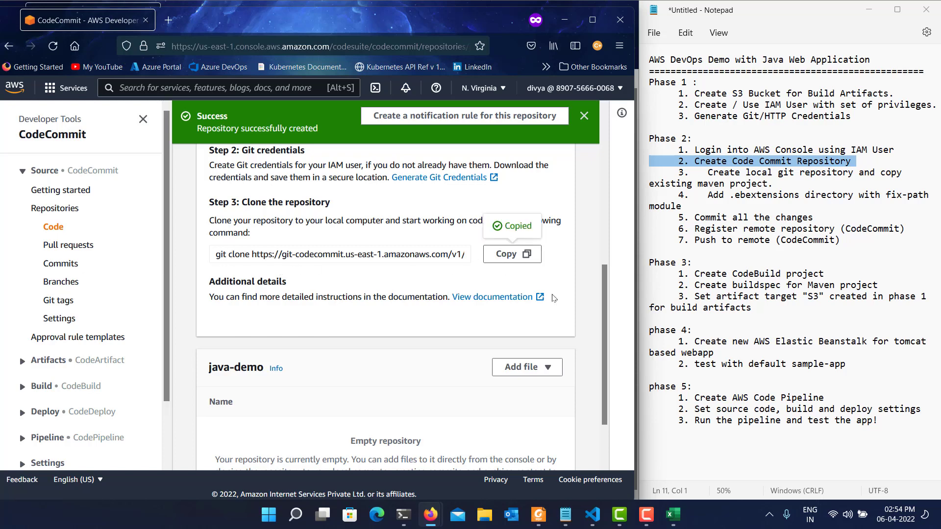
Switch to the PowerShell window, clear its output, and reposition and narrow it so the notes stay uncovered.
{"action": "left_click", "coordinate": [404, 515]}
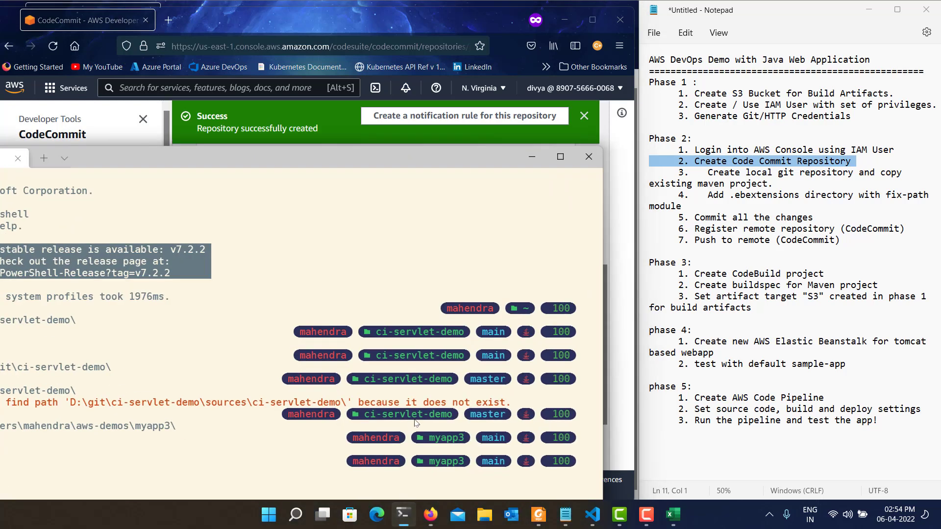
{"action": "key", "text": "ctrl+l"}
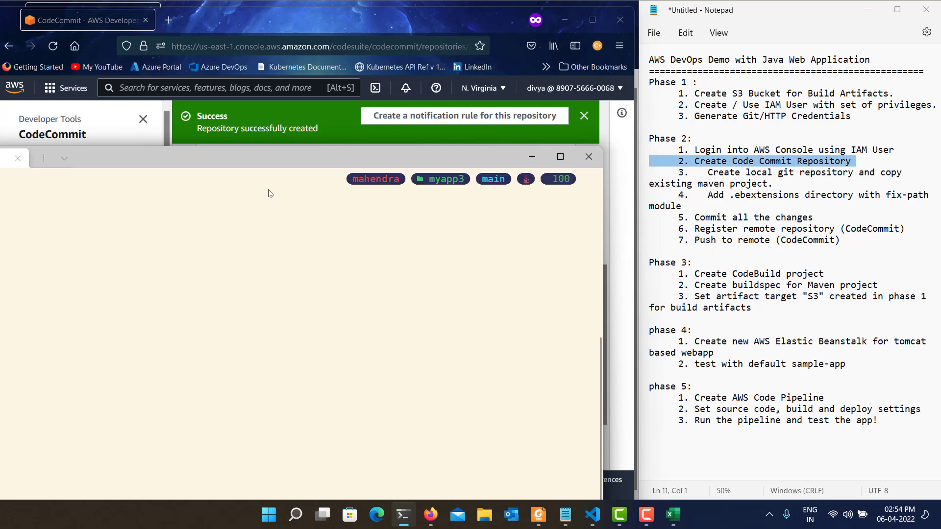
{"action": "left_click_drag", "start_coordinate": [278, 151], "coordinate": [435, 136]}
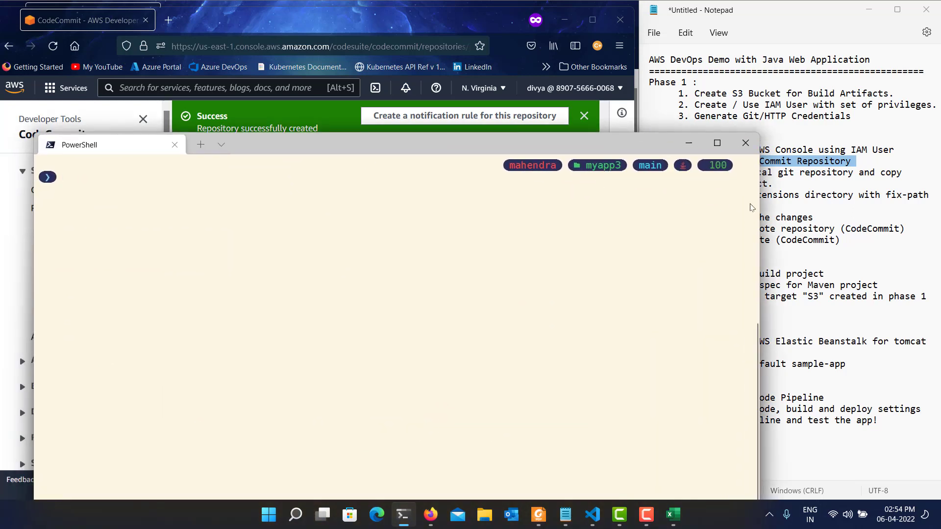
{"action": "left_click_drag", "start_coordinate": [759, 220], "coordinate": [644, 192]}
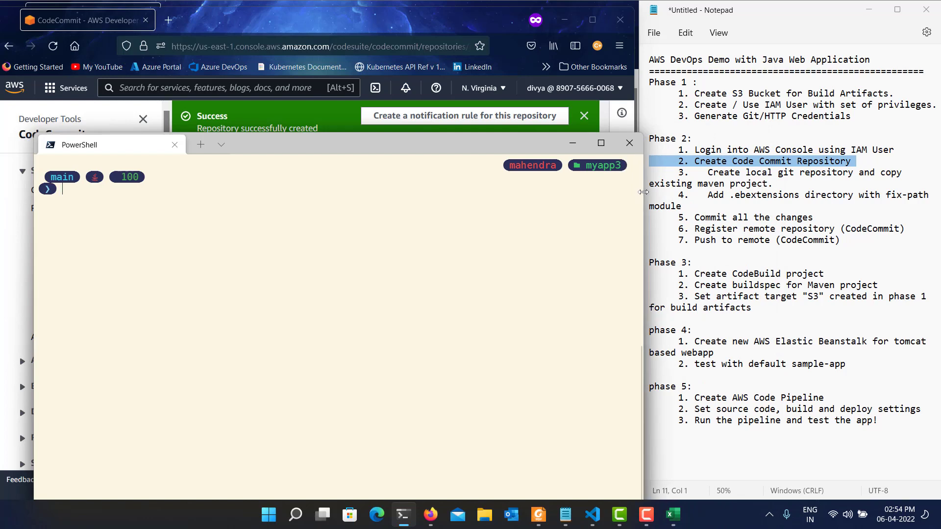
Change to the root of drive C: and create a directory named aws-demos.
{"action": "type", "text": "cd\\"}
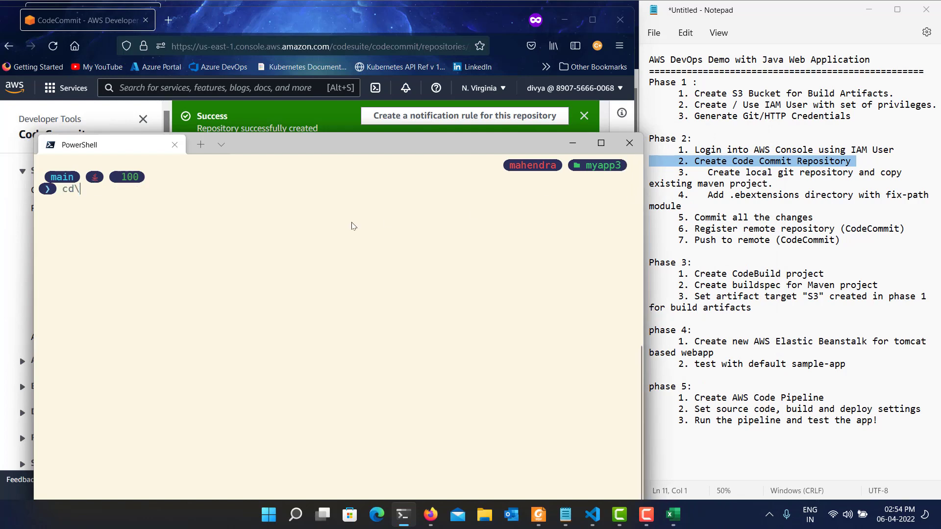
{"action": "key", "text": "Return"}
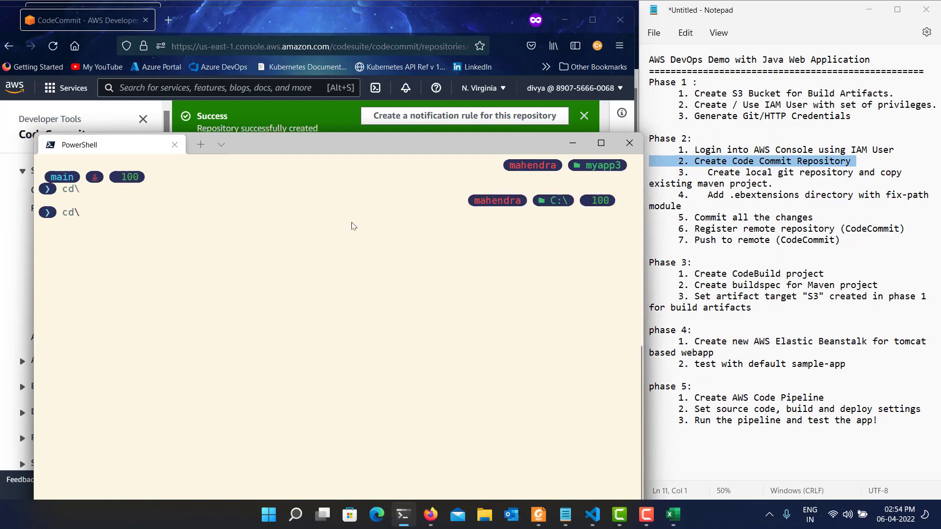
{"action": "type", "text": "cd "}
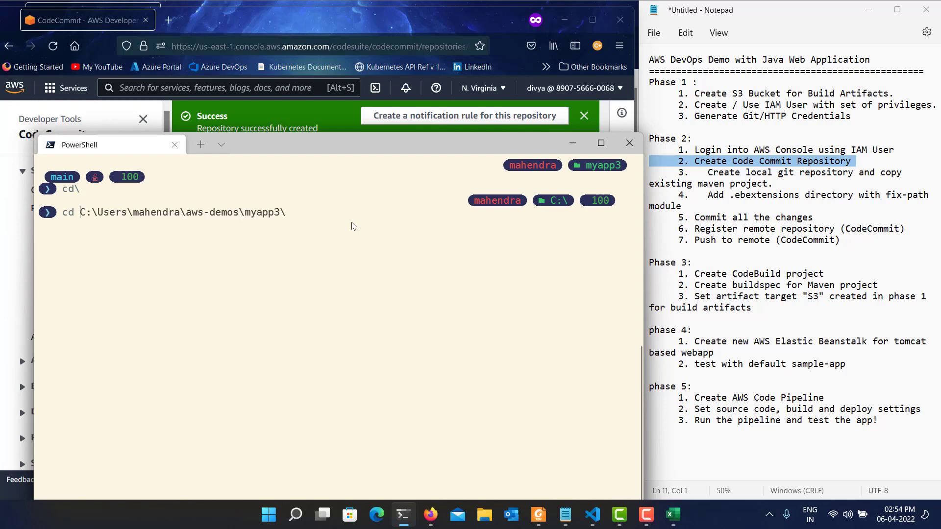
{"action": "type", "text": "\\repos"}
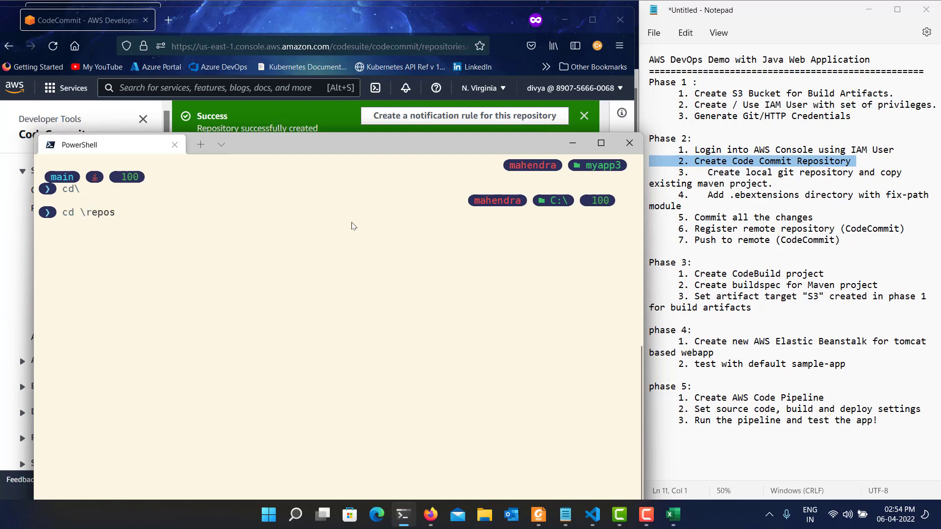
{"action": "key", "text": "BackSpace"}
{"action": "key", "text": "BackSpace"}
{"action": "key", "text": "BackSpace"}
{"action": "key", "text": "BackSpace"}
{"action": "key", "text": "BackSpace"}
{"action": "key", "text": "BackSpace"}
{"action": "key", "text": "BackSpace"}
{"action": "key", "text": "BackSpace"}
{"action": "key", "text": "BackSpace"}
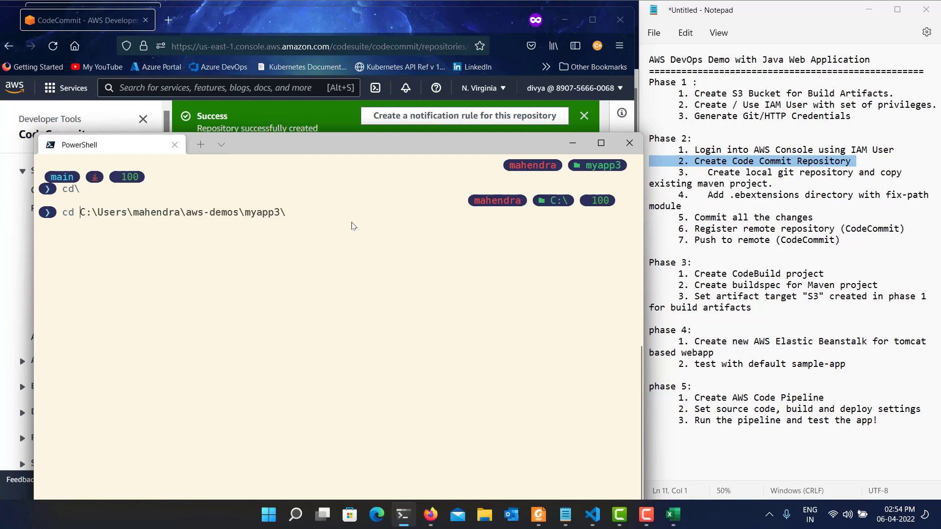
{"action": "type", "text": "mkdir aws-demos"}
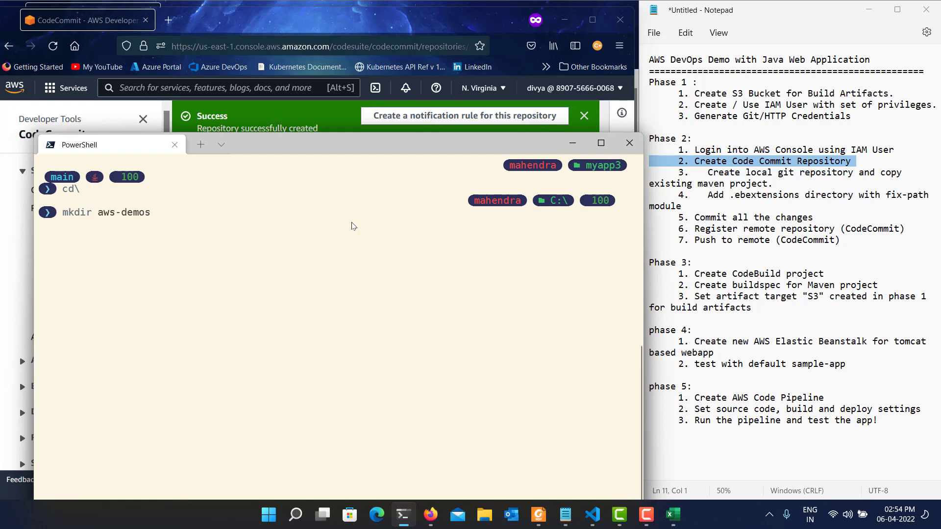
{"action": "key", "text": "Right"}
{"action": "key", "text": "Return"}
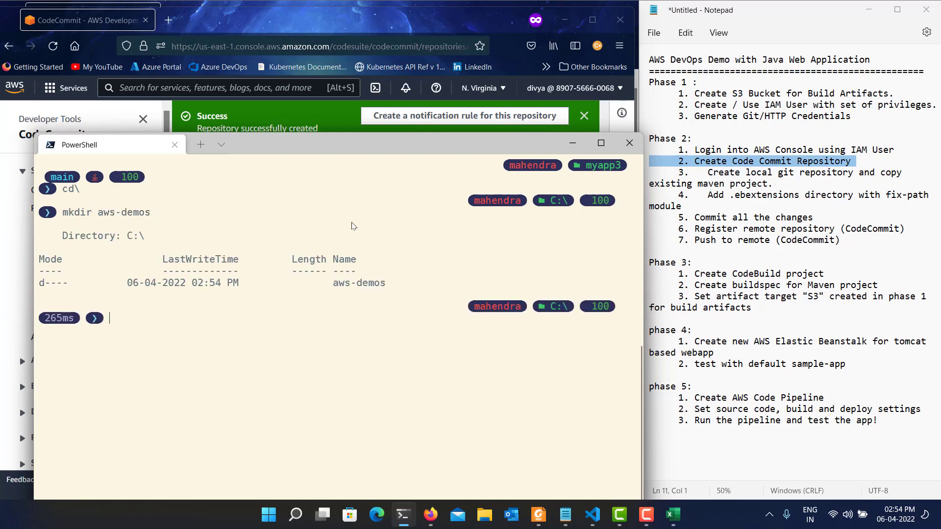
Change into the aws-demos directory and clear the terminal.
{"action": "type", "text": "cd .\\"}
{"action": "type", "text": "aws"}
{"action": "type", "text": "-de"}
{"action": "key", "text": "Tab"}
{"action": "key", "text": "Return"}
{"action": "type", "text": "cls"}
{"action": "key", "text": "Return"}
{"action": "type", "text": "dt"}
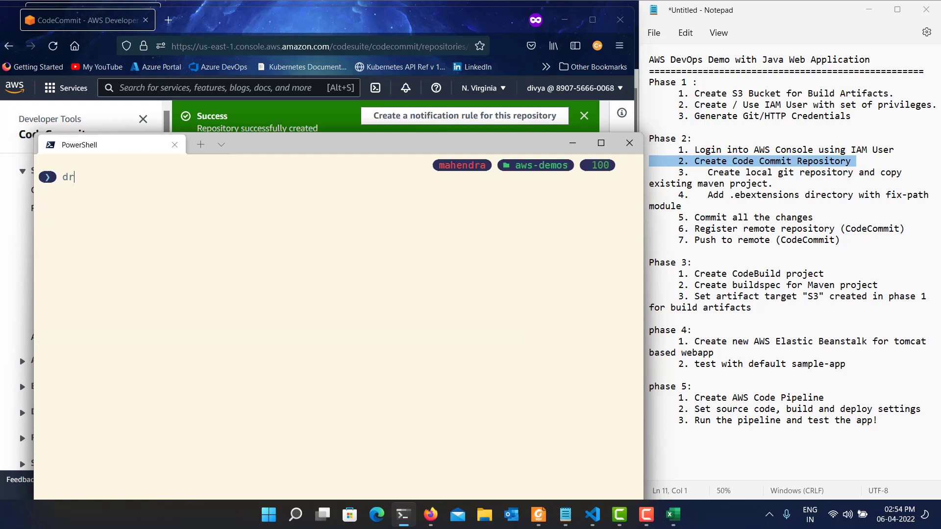
{"action": "key", "text": "BackSpace"}
{"action": "type", "text": "ir"}
{"action": "key", "text": "Return"}
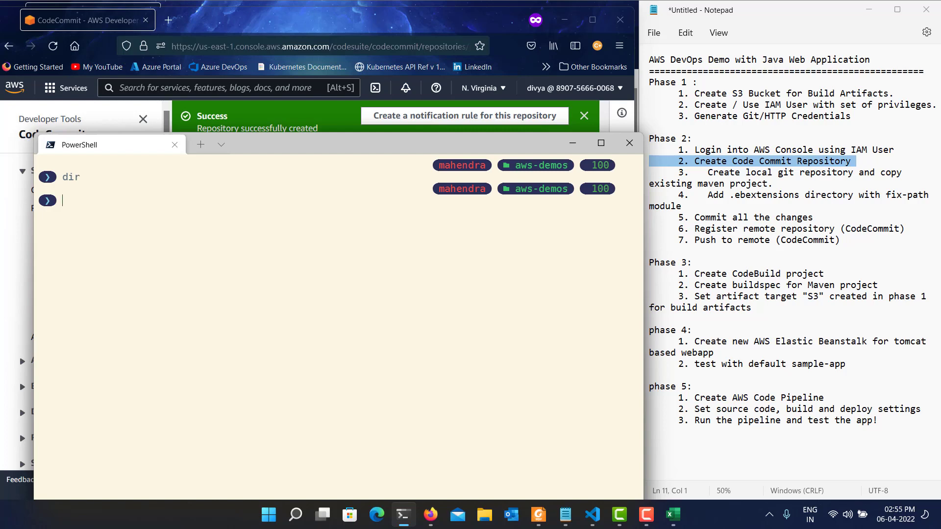
{"action": "key", "text": "ctrl+v"}
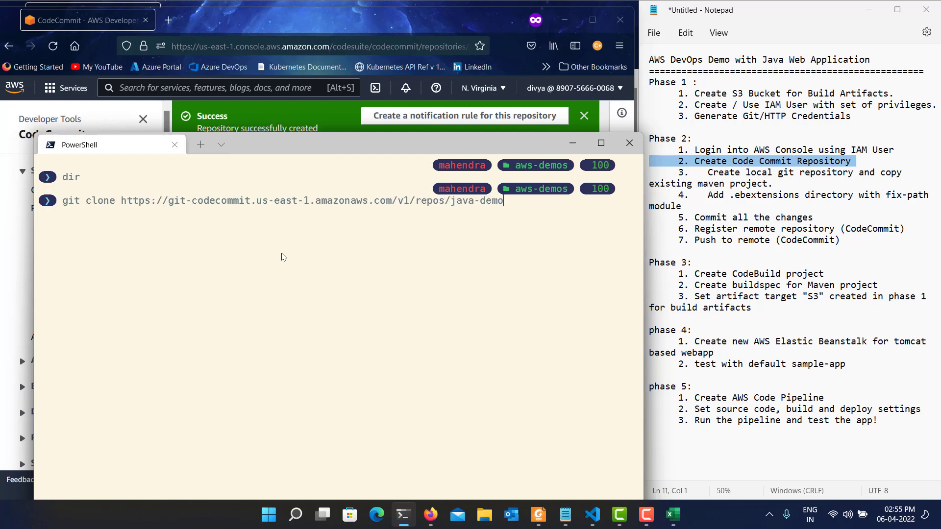
{"action": "key", "text": "Return"}
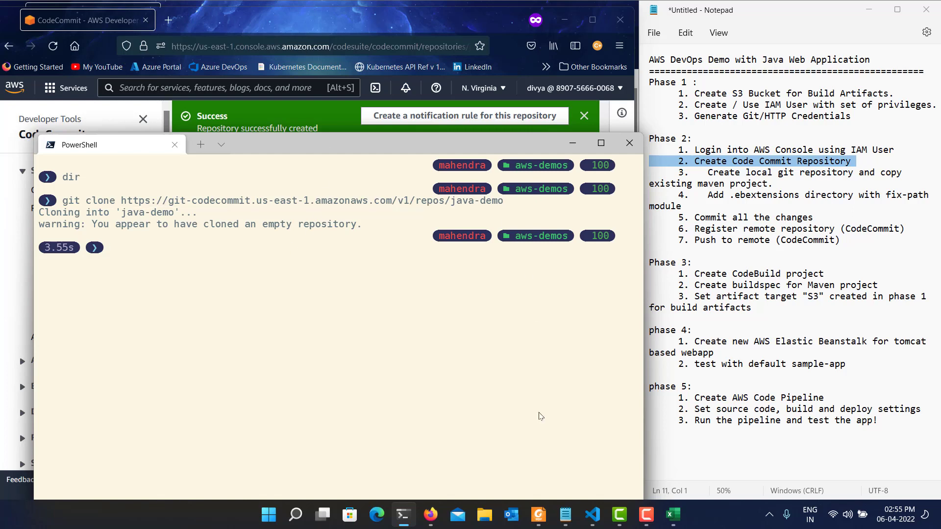
Show the CodeCommit user name and password cells in the Excel credentials file, and minimize the workbook.
{"action": "left_click", "coordinate": [673, 515]}
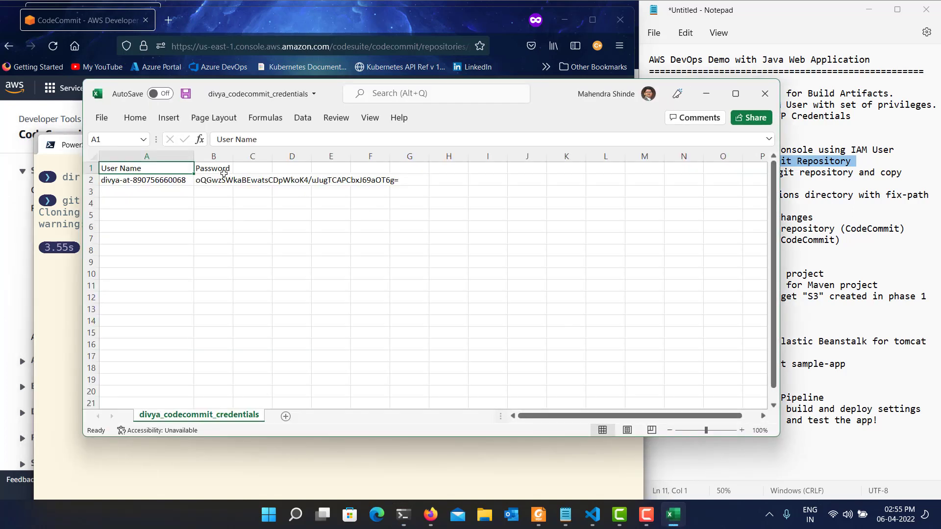
{"action": "left_click_drag", "start_coordinate": [241, 195], "coordinate": [156, 169]}
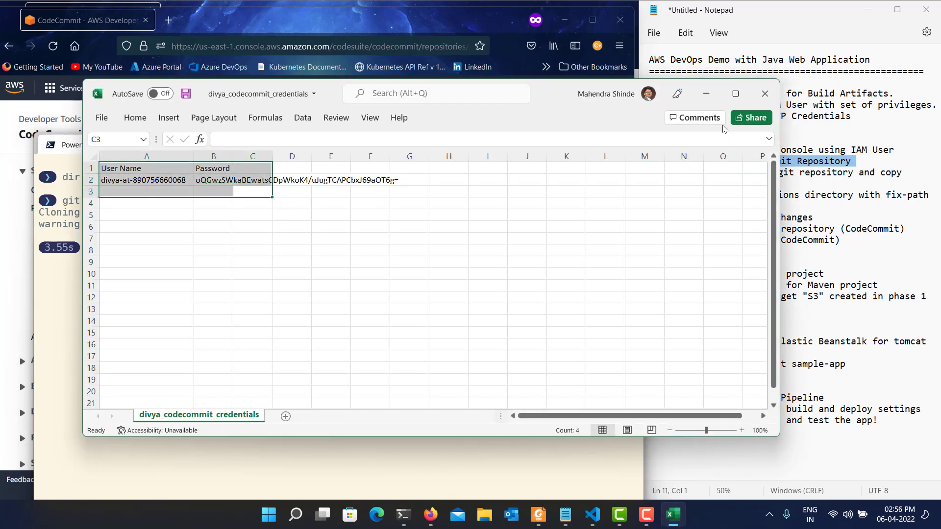
{"action": "left_click", "coordinate": [709, 92]}
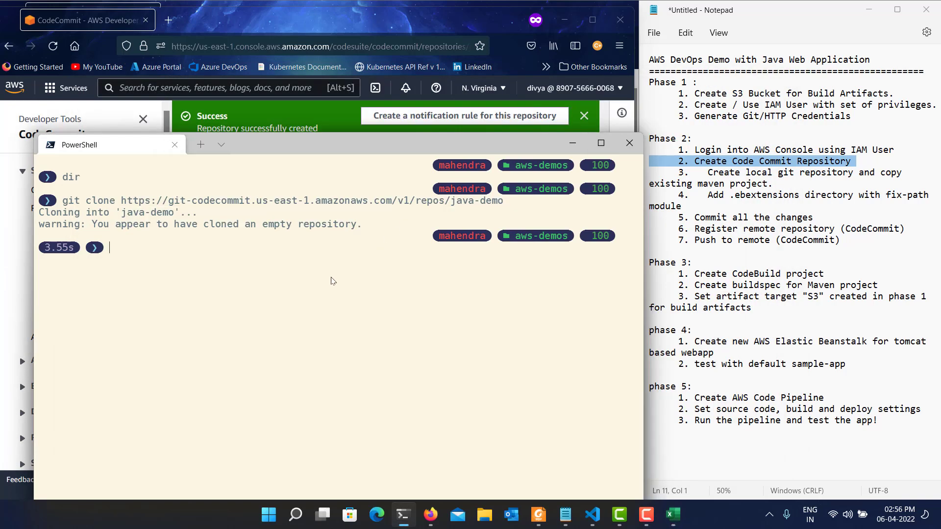
Open the cloned java-demo folder in Visual Studio Code from PowerShell, move its window clear of the notes, and trust the folder's authors.
{"action": "type", "text": "code .\\"}
{"action": "type", "text": "java"}
{"action": "key", "text": "Tab"}
{"action": "key", "text": "Return"}
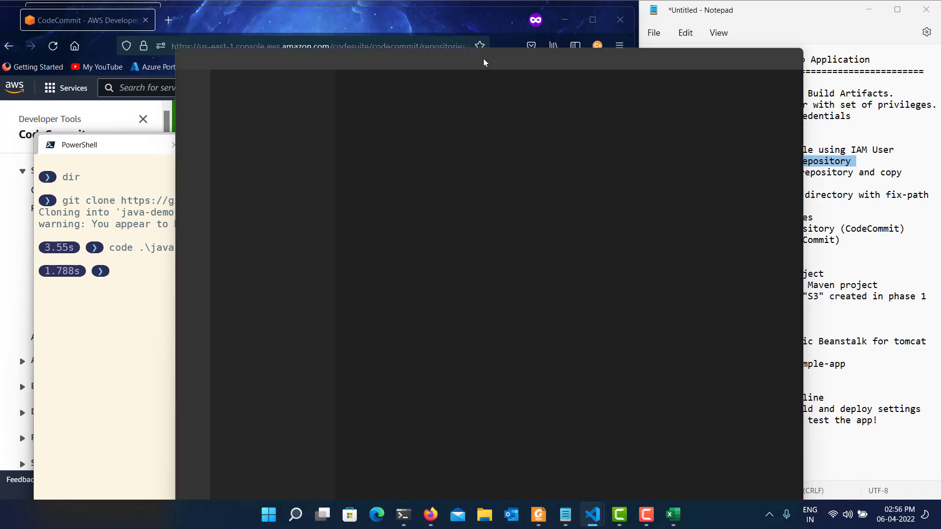
{"action": "left_click_drag", "start_coordinate": [486, 59], "coordinate": [313, 19]}
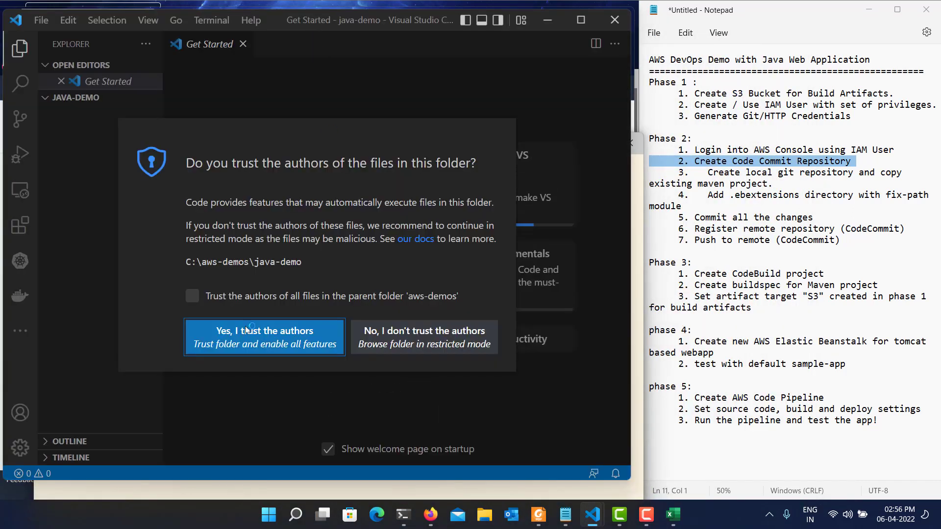
{"action": "left_click", "coordinate": [246, 330]}
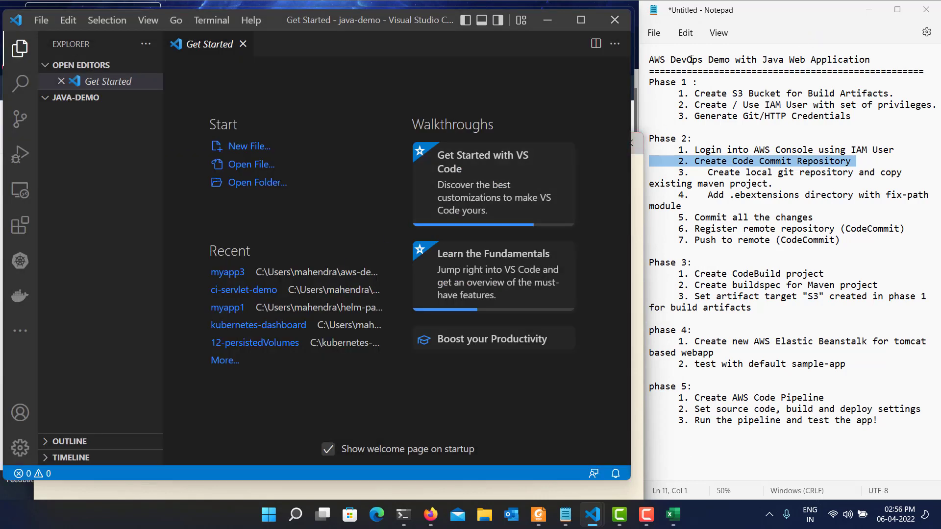
Arrange the java-demo editor window and the Notepad notes side by side, giving the editor the larger share of the screen.
{"action": "mouse_move", "coordinate": [898, 10]}
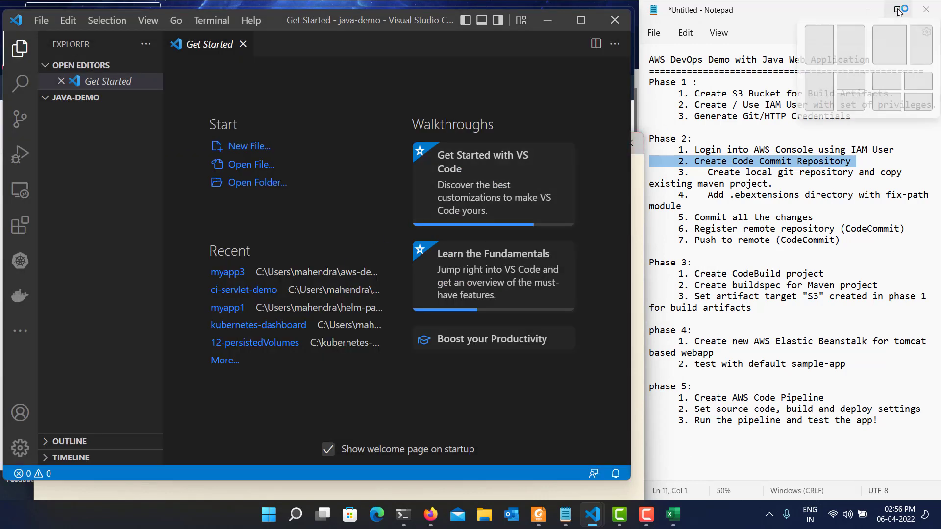
{"action": "left_click", "coordinate": [916, 48]}
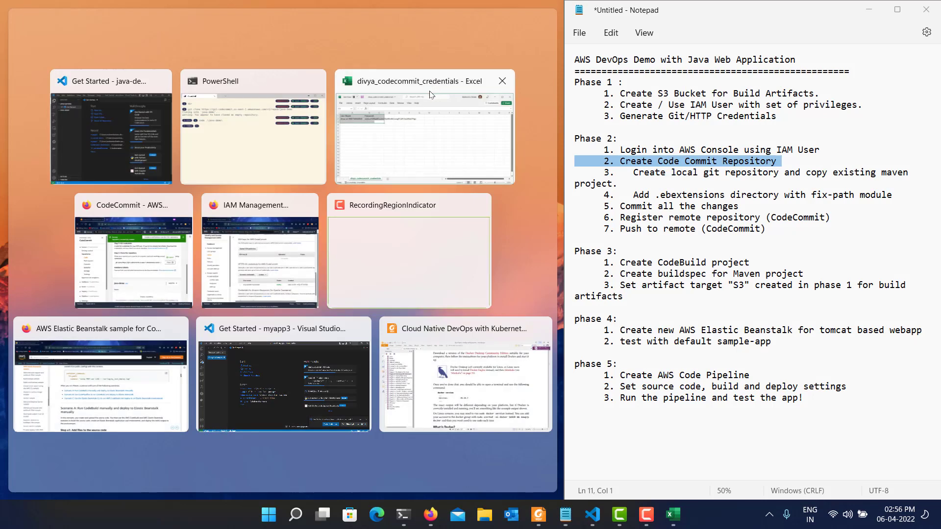
{"action": "left_click", "coordinate": [106, 119]}
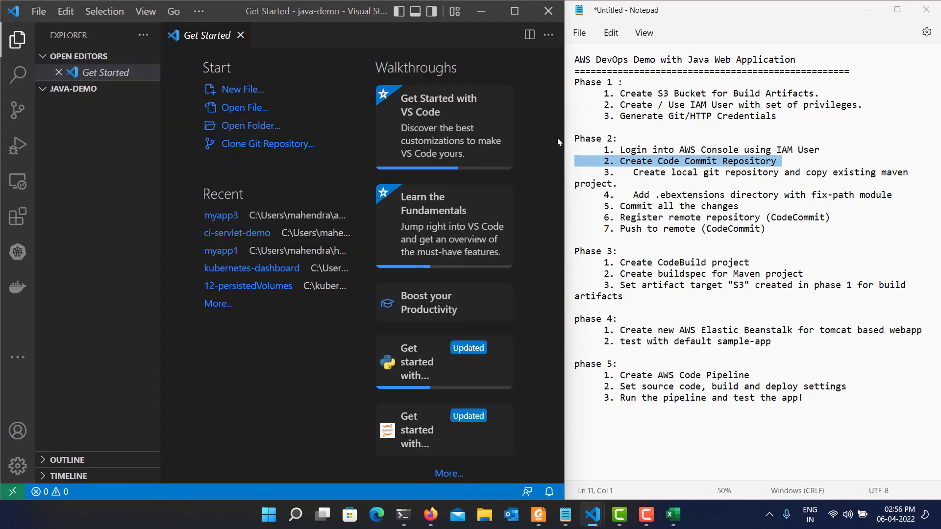
{"action": "left_click_drag", "start_coordinate": [565, 146], "coordinate": [611, 147]}
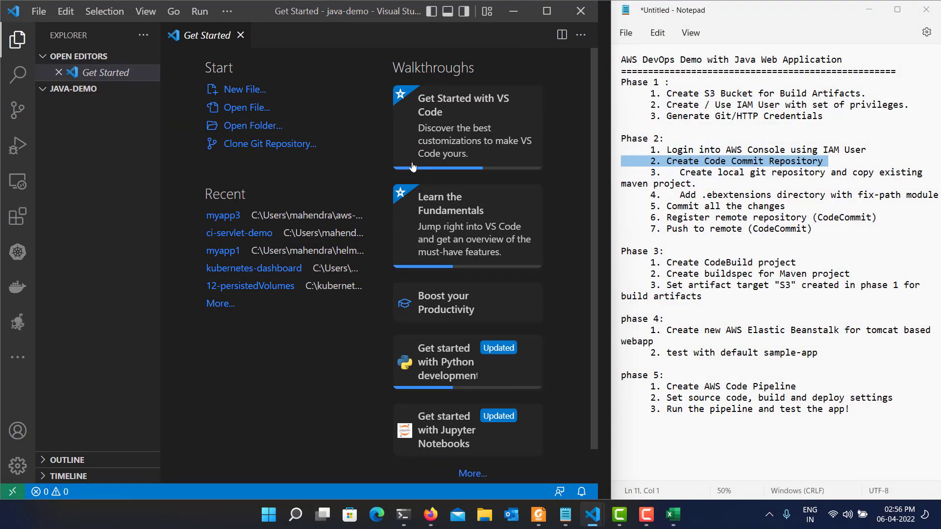
Close the Get Started page, check the java-demo folder's contents in the Explorer, and minimize the editor.
{"action": "left_click", "coordinate": [240, 35]}
{"action": "left_click", "coordinate": [49, 73]}
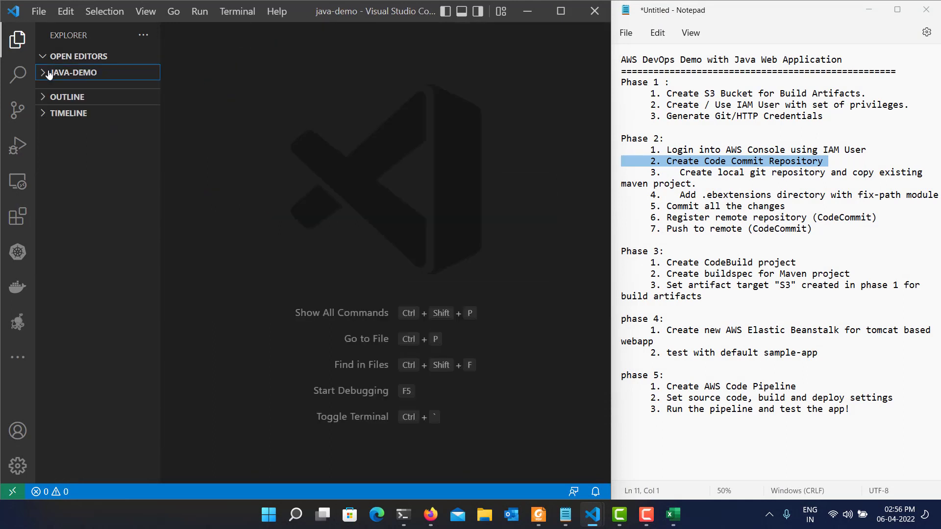
{"action": "left_click", "coordinate": [49, 74]}
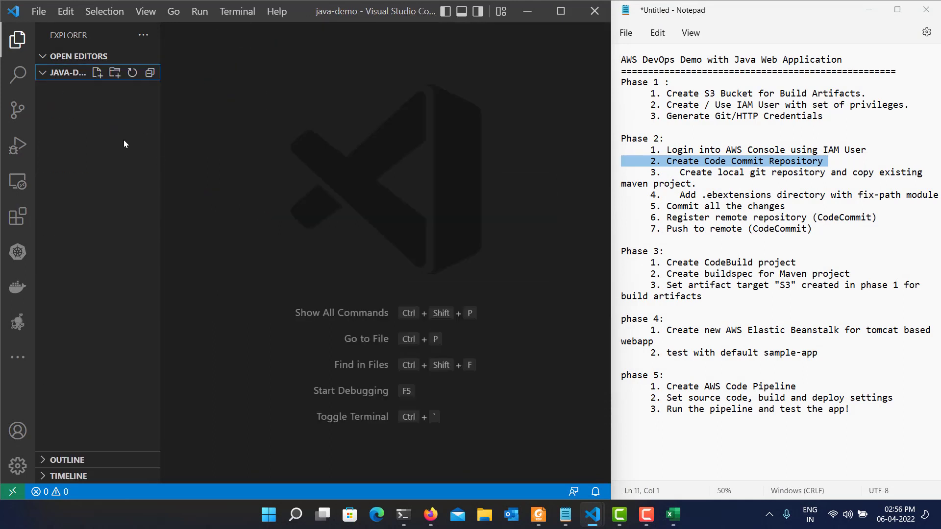
{"action": "left_click", "coordinate": [528, 11]}
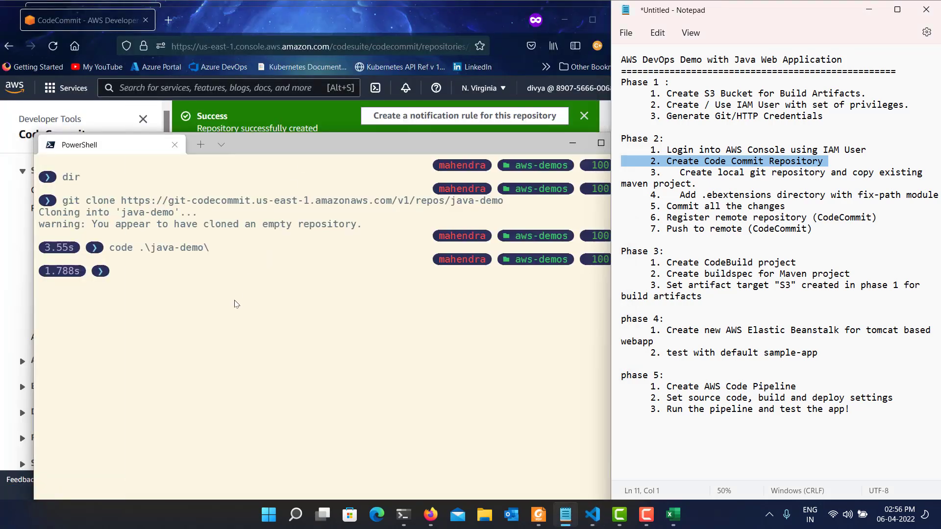
{"action": "type", "text": "d:"}
{"action": "key", "text": "Return"}
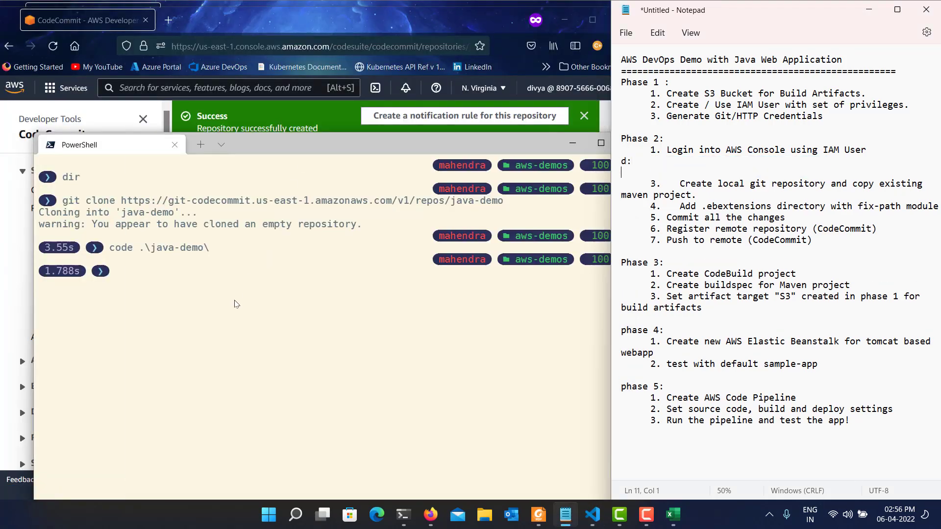
{"action": "key", "text": "ctrl+z"}
Switch PowerShell to drive D and try to change into the git directory.
{"action": "left_click", "coordinate": [234, 304]}
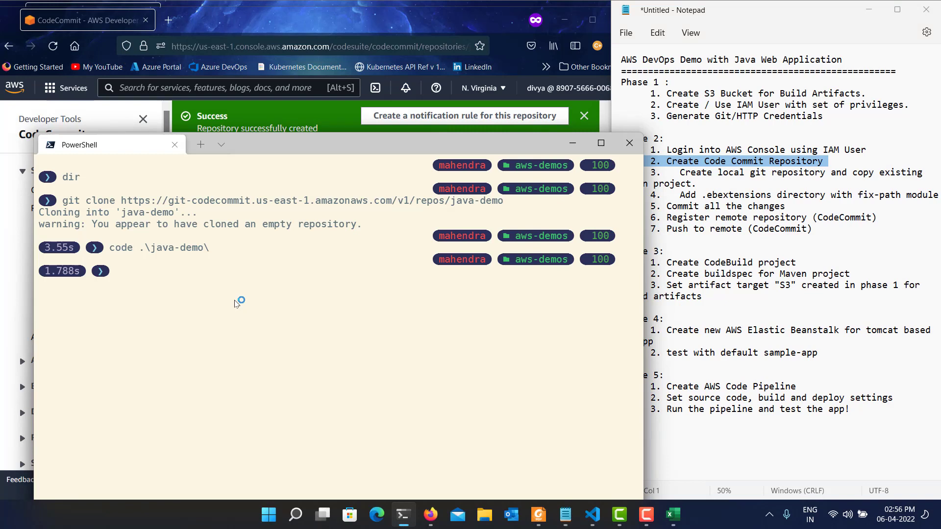
{"action": "type", "text": "d:"}
{"action": "key", "text": "Return"}
{"action": "type", "text": "cd "}
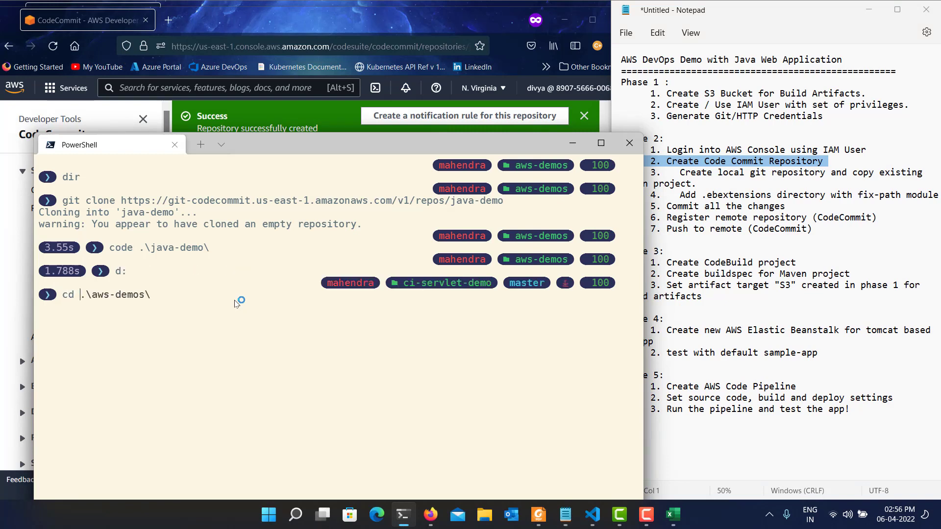
{"action": "type", "text": "git\\ci"}
{"action": "key", "text": "BackSpace"}
{"action": "key", "text": "BackSpace"}
{"action": "key", "text": "BackSpace"}
{"action": "key", "text": "Return"}
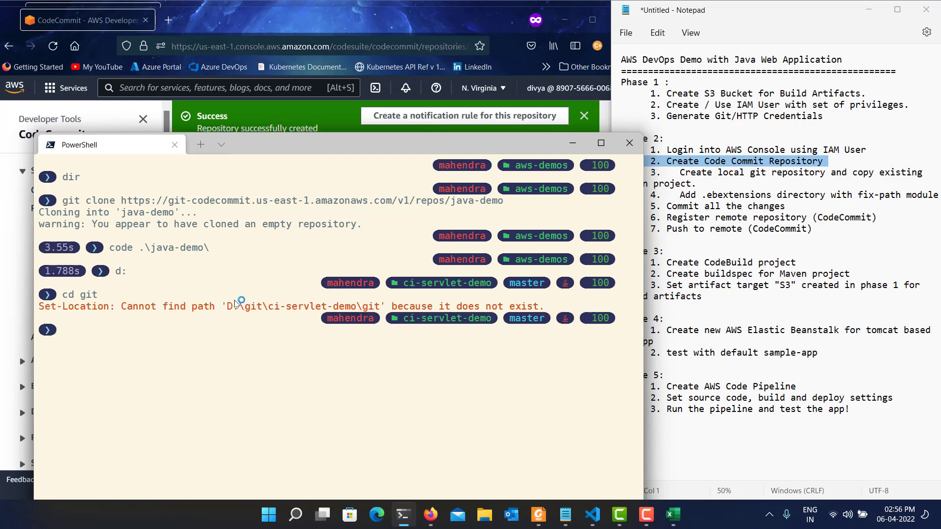
{"action": "type", "text": "cd git\\ci"}
{"action": "key", "text": "BackSpace"}
{"action": "key", "text": "BackSpace"}
{"action": "key", "text": "BackSpace"}
{"action": "key", "text": "BackSpace"}
{"action": "key", "text": "BackSpace"}
{"action": "key", "text": "BackSpace"}
{"action": "key", "text": "BackSpace"}
{"action": "key", "text": "BackSpace"}
{"action": "key", "text": "BackSpace"}
{"action": "key", "text": "BackSpace"}
{"action": "key", "text": "BackSpace"}
Clear the terminal, list the contents of the ci-servlet-demo project directory, and check the current path.
{"action": "key", "text": "ctrl+l"}
{"action": "type", "text": "ls"}
{"action": "key", "text": "Return"}
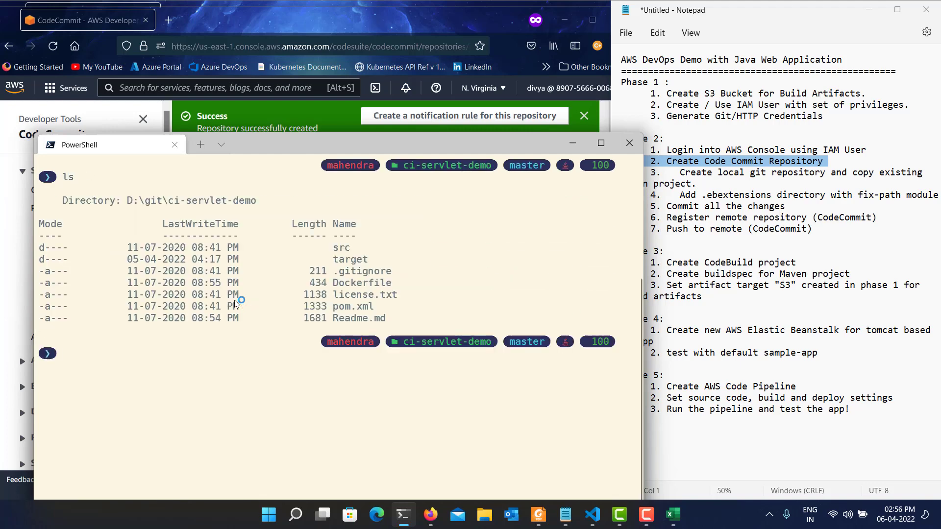
{"action": "type", "text": "pwd"}
{"action": "key", "text": "Return"}
{"action": "key", "text": "ctrl+l"}
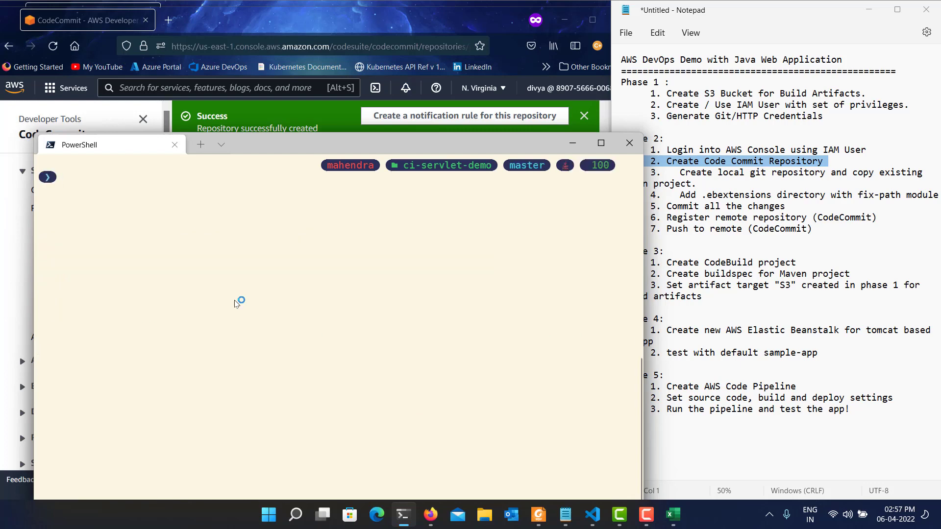
{"action": "type", "text": "dir"}
{"action": "key", "text": "Return"}
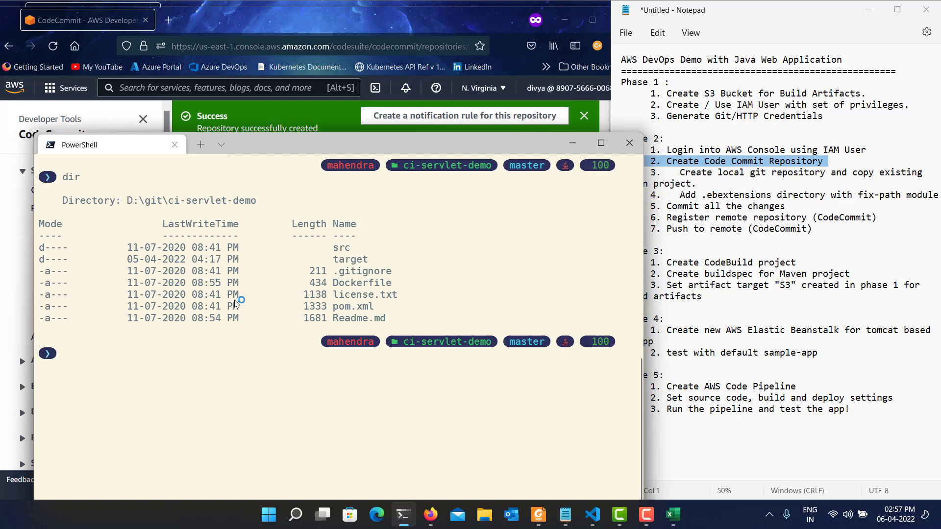
Copy everything in ci-servlet-demo, including subdirectories, to c:\aws-demos\java-demo with xcopy /s by adapting the previous xcopy command.
{"action": "type", "text": "xcopy /s * C:\\Users\\mahendra\\aws-demos\\myapp3\\"}
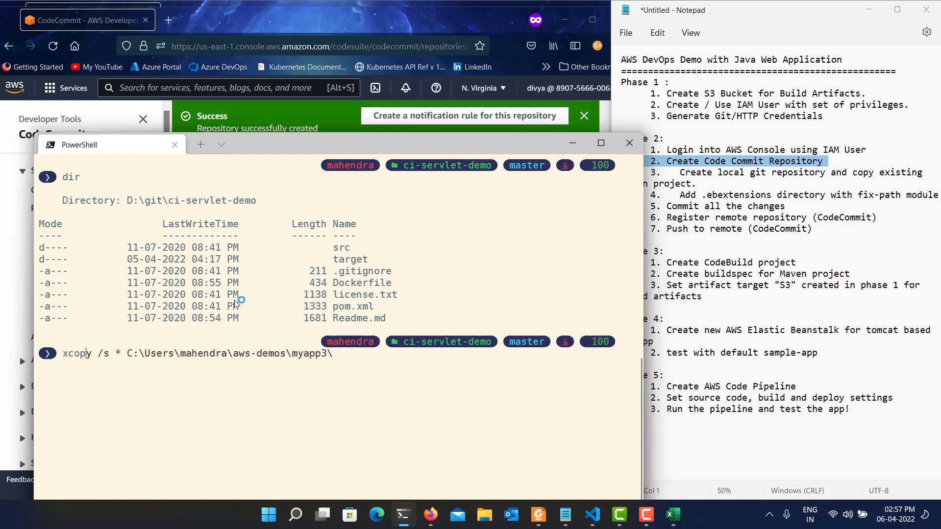
{"action": "key", "text": "Right"}
{"action": "key", "text": "Left"}
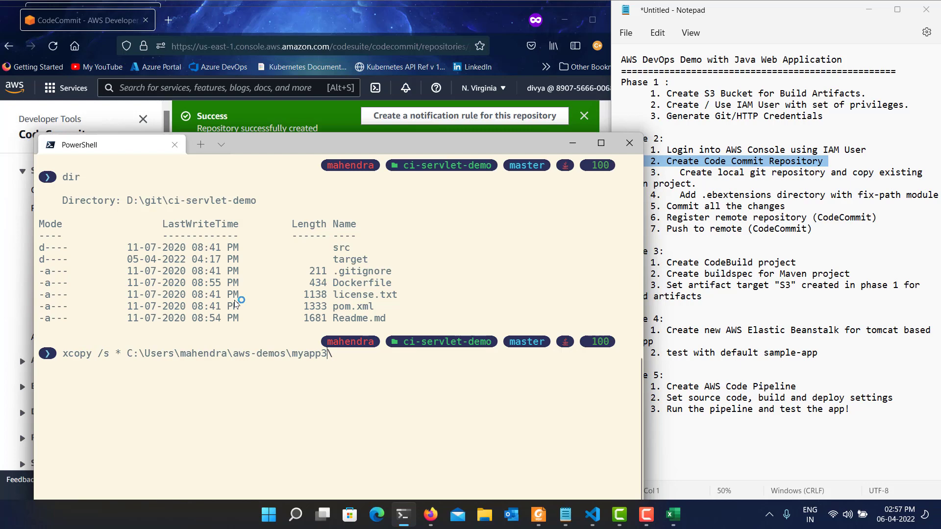
{"action": "key", "text": "Left"}
{"action": "key", "text": "Left"}
{"action": "key", "text": "Left"}
{"action": "key", "text": "Left"}
{"action": "key", "text": "Left"}
{"action": "key", "text": "Left"}
{"action": "key", "text": "Left"}
{"action": "key", "text": "Left"}
{"action": "key", "text": "Left"}
{"action": "key", "text": "Left"}
{"action": "key", "text": "Left"}
{"action": "key", "text": "Left"}
{"action": "key", "text": "Left"}
{"action": "key", "text": "Left"}
{"action": "key", "text": "Left"}
{"action": "key", "text": "Left"}
{"action": "key", "text": "Left"}
{"action": "key", "text": "Left"}
{"action": "key", "text": "Left"}
{"action": "key", "text": "Left"}
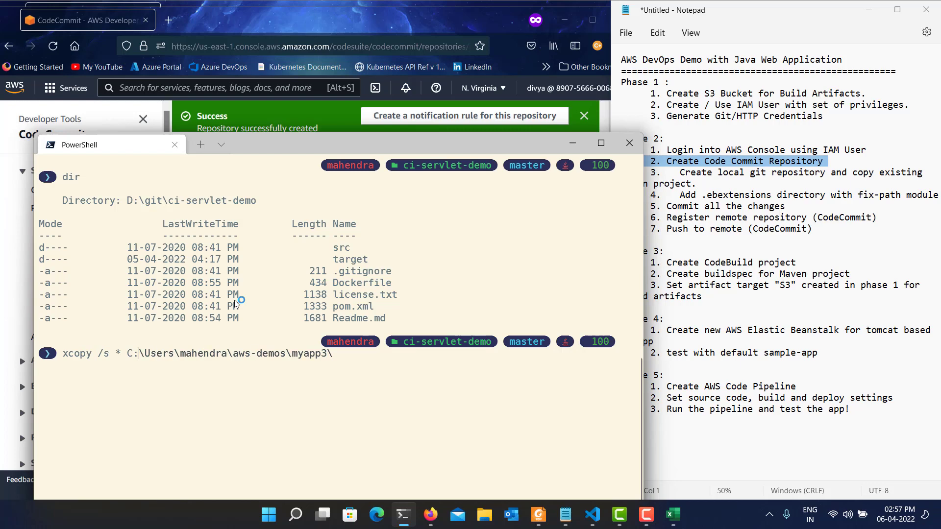
{"action": "key", "text": "Left"}
{"action": "key", "text": "Left"}
{"action": "key", "text": "Delete"}
{"action": "type", "text": "c"}
{"action": "key", "text": "Right"}
{"action": "key", "text": "Right"}
{"action": "key", "text": "ctrl+End"}
{"action": "type", "text": "aws-d"}
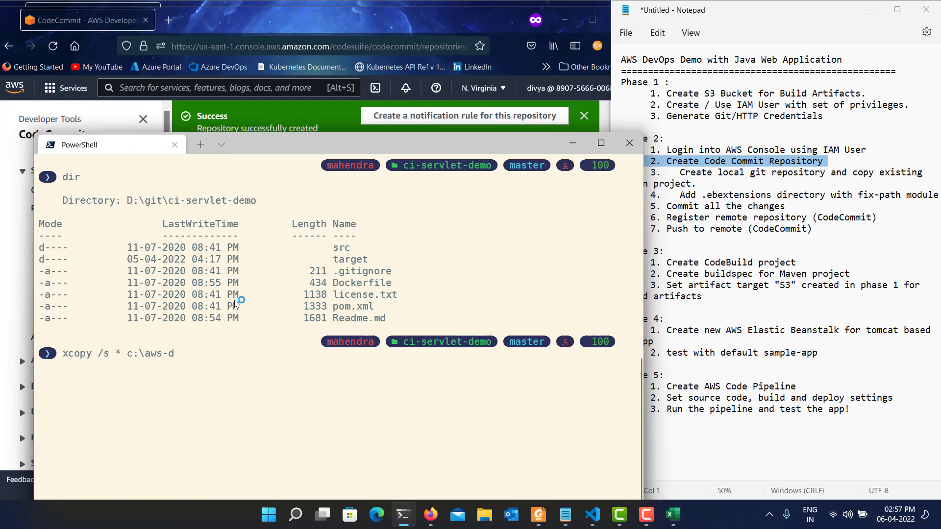
{"action": "key", "text": "Tab"}
{"action": "type", "text": "j"}
{"action": "key", "text": "Tab"}
{"action": "key", "text": "Return"}
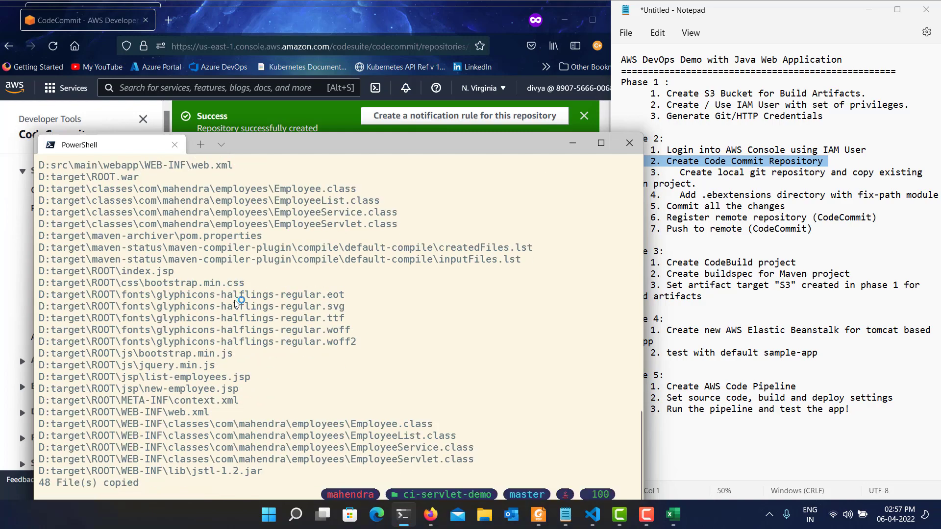
Return to the java-demo Visual Studio Code window beside the notes and highlight Phase 2 item 3 about copying the Maven project.
{"action": "key", "text": "alt+Tab"}
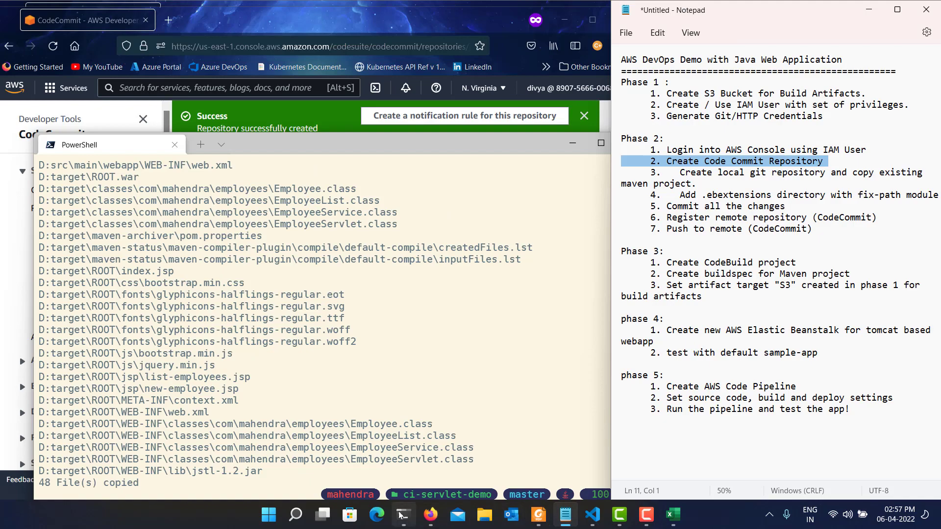
{"action": "mouse_move", "coordinate": [593, 515]}
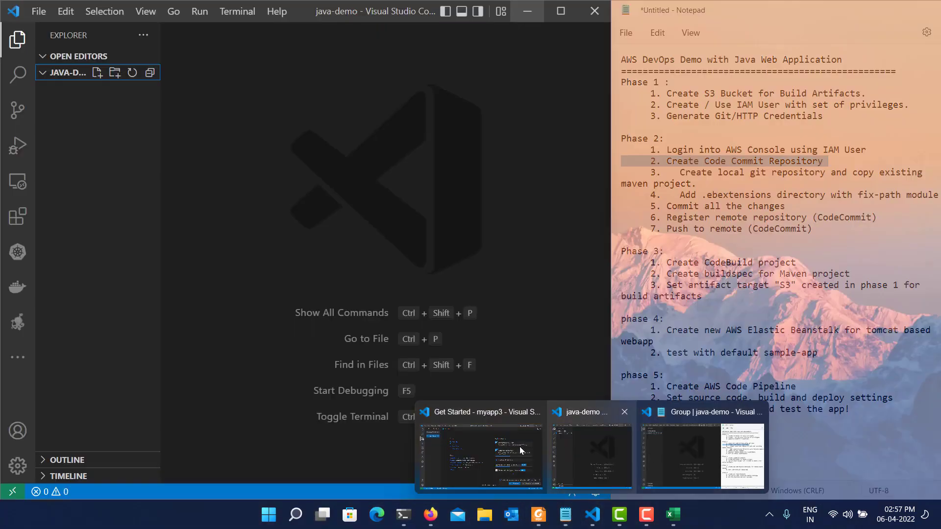
{"action": "mouse_move", "coordinate": [509, 448]}
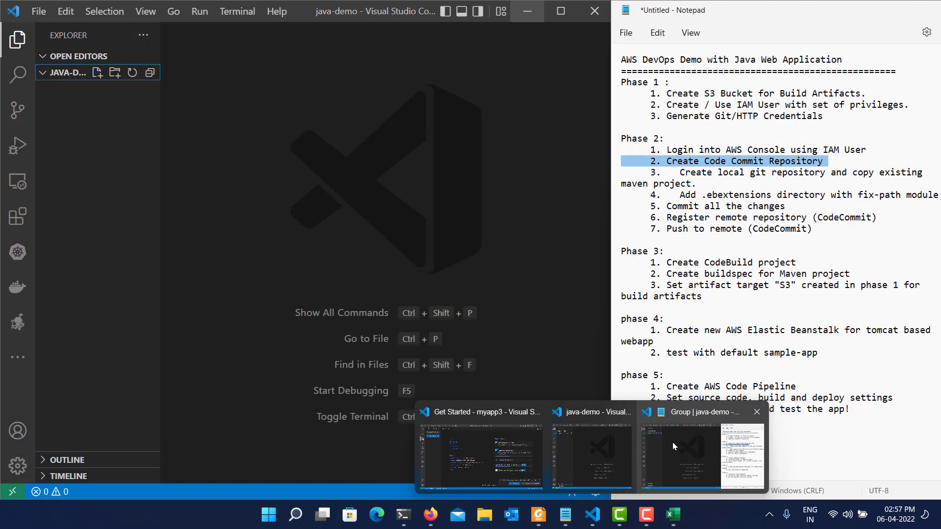
{"action": "left_click", "coordinate": [672, 442]}
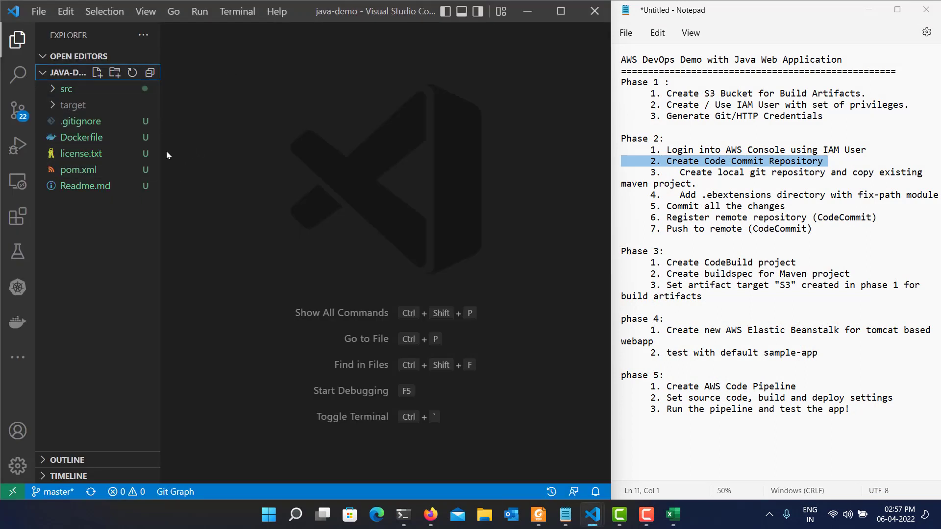
{"action": "triple_click", "coordinate": [726, 172]}
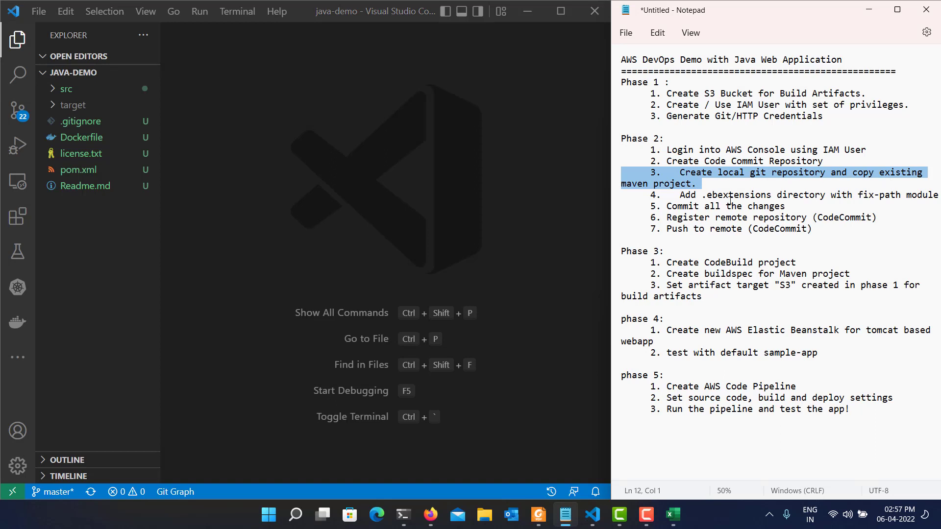
Highlight Phase 2 item 4 in the notes and create a folder named .ebextensions in the java-demo project.
{"action": "triple_click", "coordinate": [731, 196]}
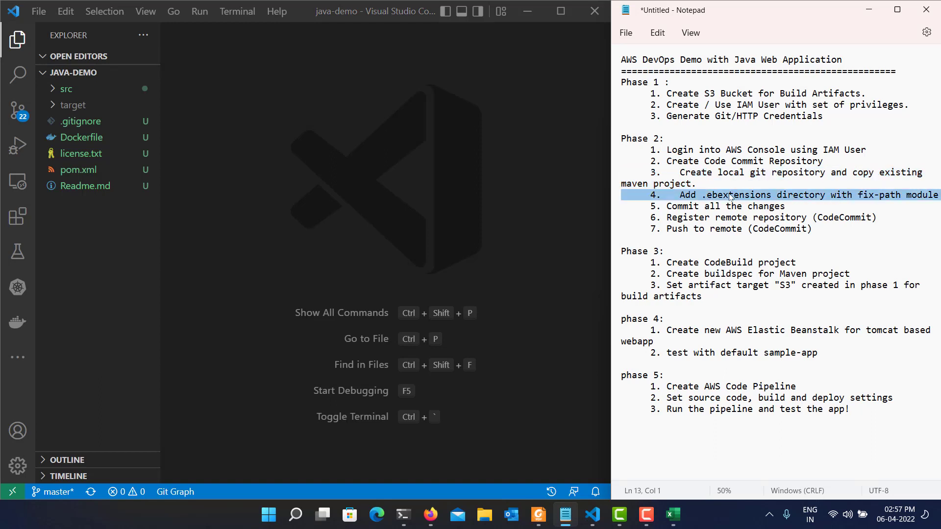
{"action": "left_click", "coordinate": [116, 75]}
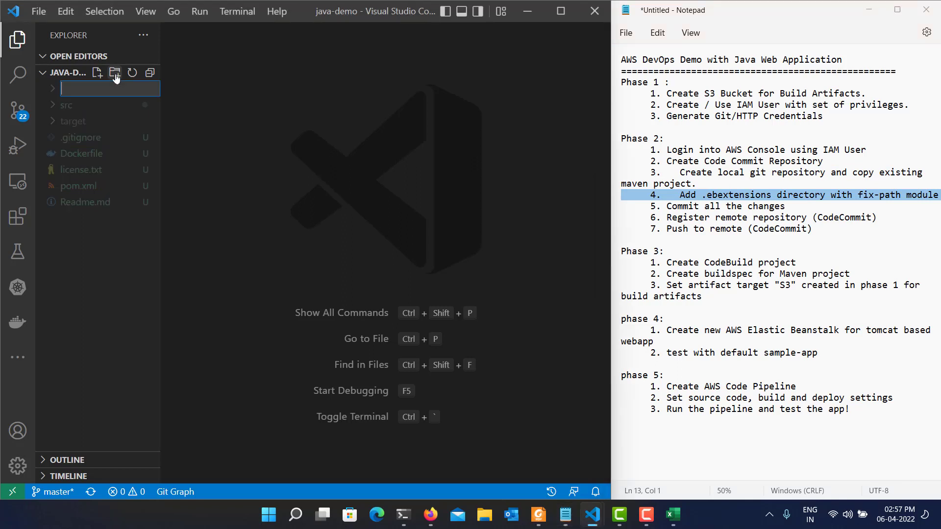
{"action": "type", "text": ".ebextensions"}
{"action": "key", "text": "Return"}
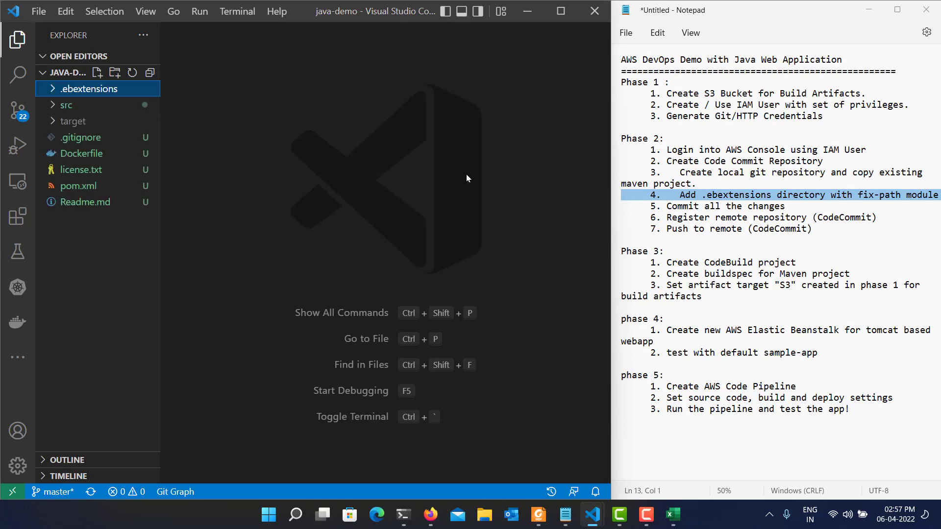
Create a new file named fix-path.config inside the .ebextensions folder.
{"action": "left_click", "coordinate": [97, 72]}
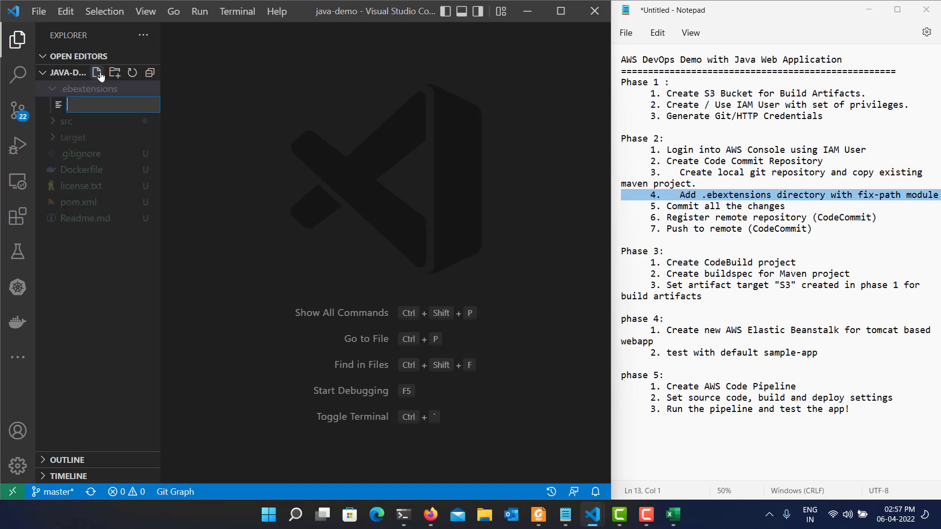
{"action": "type", "text": "fix-path.config"}
{"action": "key", "text": "Return"}
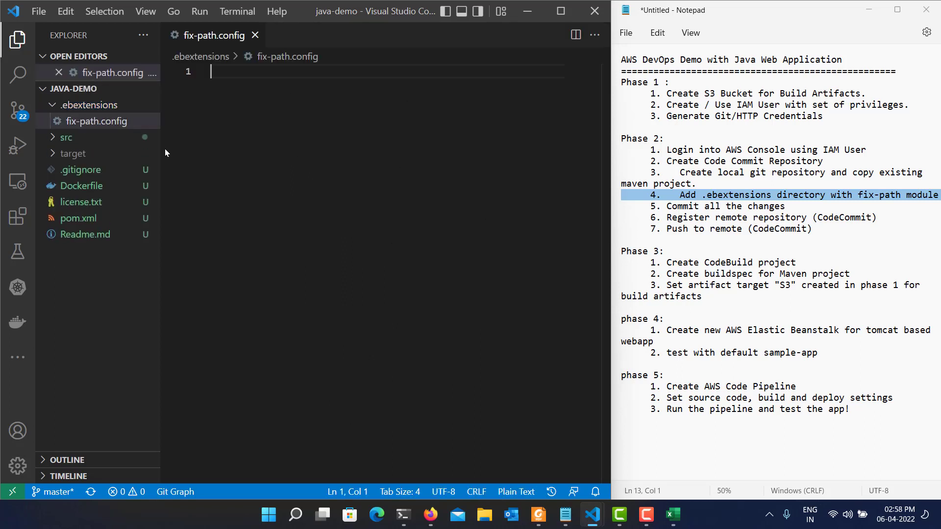
Paste the container_commands block with fix_path command "unzip ROOT.war 2>&1 > /var/log/my_last_deploy.log" into fix-path.config and close the file.
{"action": "left_click", "coordinate": [424, 200]}
{"action": "type", "text": "container_commands:   fix_path:     command: \"unzip ROOT.war 2>&1 > /var/log/my_last_deploy.log\""}
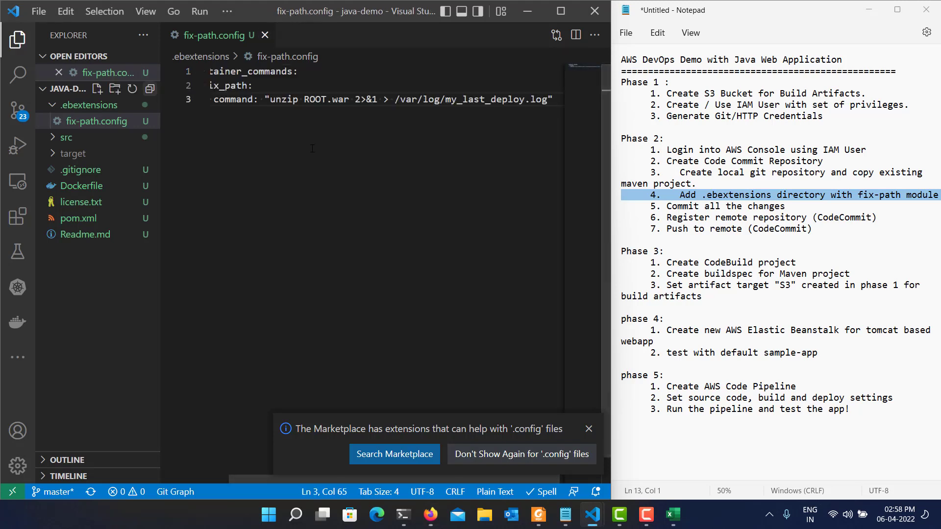
{"action": "key", "text": "Home"}
{"action": "key", "text": "Home"}
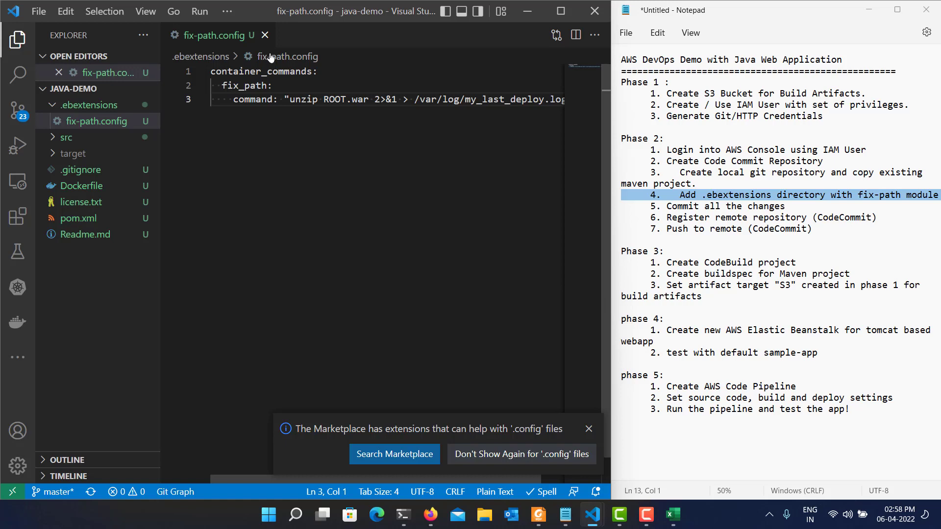
{"action": "left_click", "coordinate": [264, 35]}
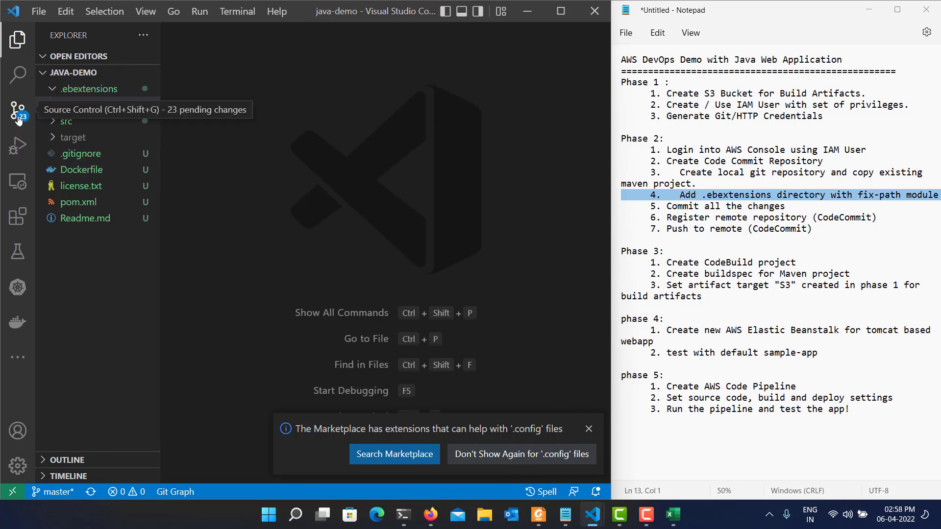
Highlight Phase 2 item 5 in the notes and commit all pending changes with the message "Sample Project".
{"action": "triple_click", "coordinate": [746, 207]}
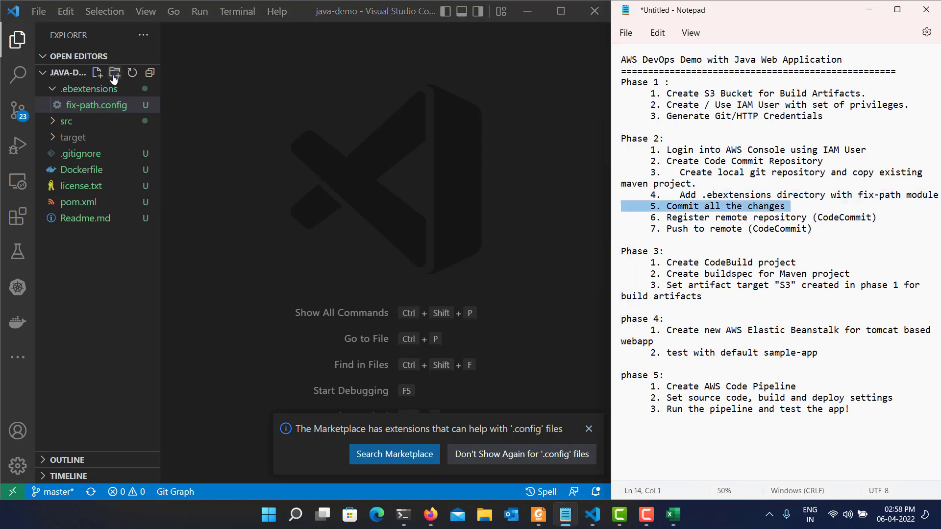
{"action": "left_click", "coordinate": [18, 108]}
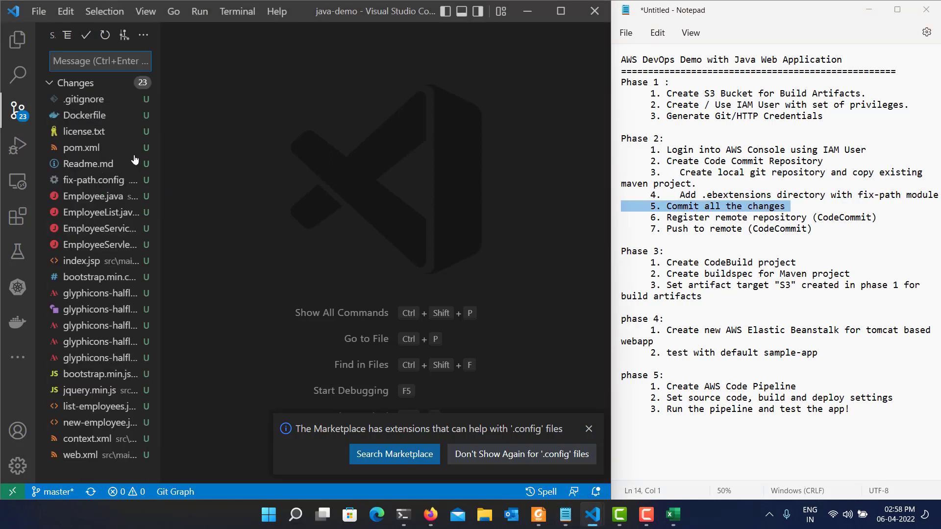
{"action": "left_click", "coordinate": [99, 59]}
{"action": "type", "text": "Sample Pro"}
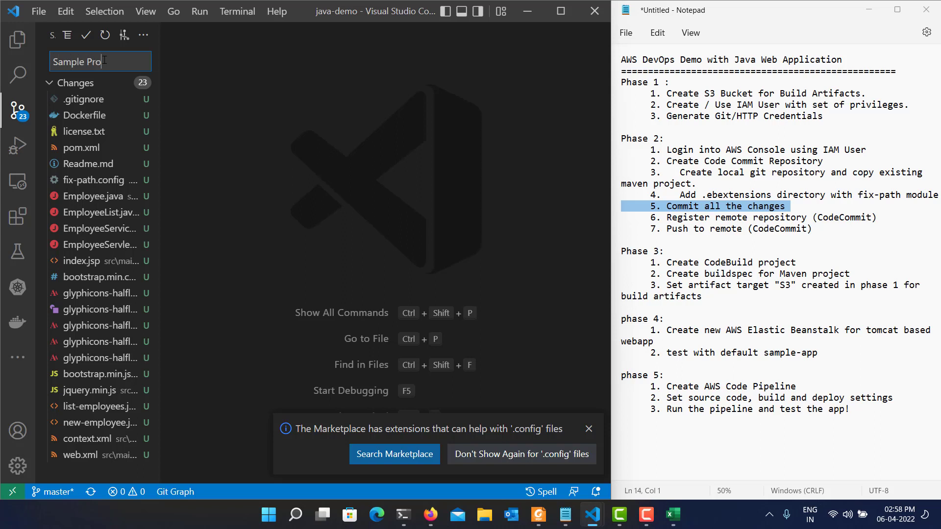
{"action": "type", "text": "ject"}
{"action": "left_click", "coordinate": [83, 44]}
Push the commit to the remote CodeCommit repository, return to the project file explorer and minimize Visual Studio Code.
{"action": "left_click", "coordinate": [144, 35]}
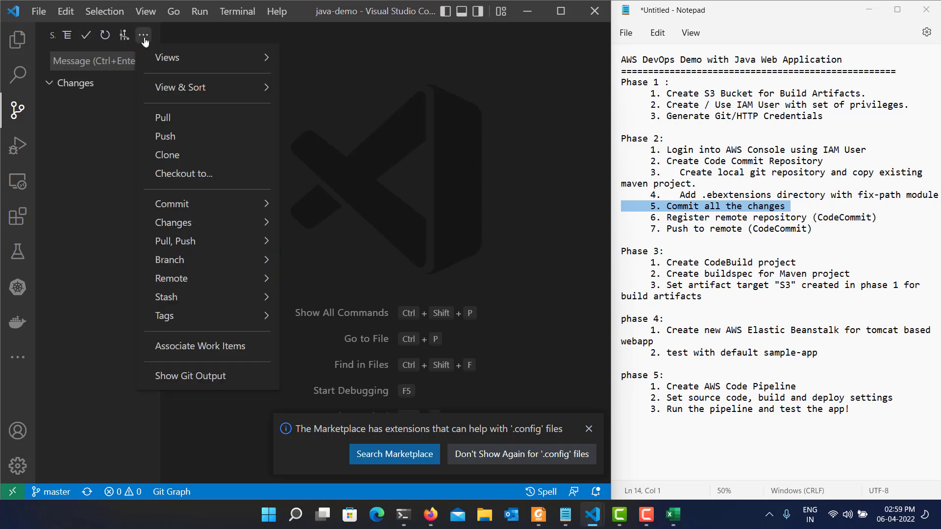
{"action": "left_click", "coordinate": [217, 136]}
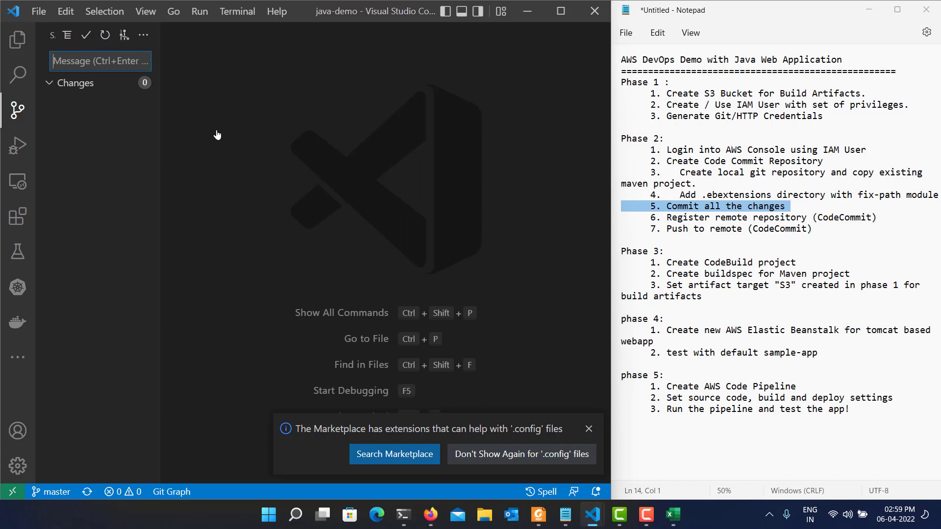
{"action": "left_click", "coordinate": [17, 39]}
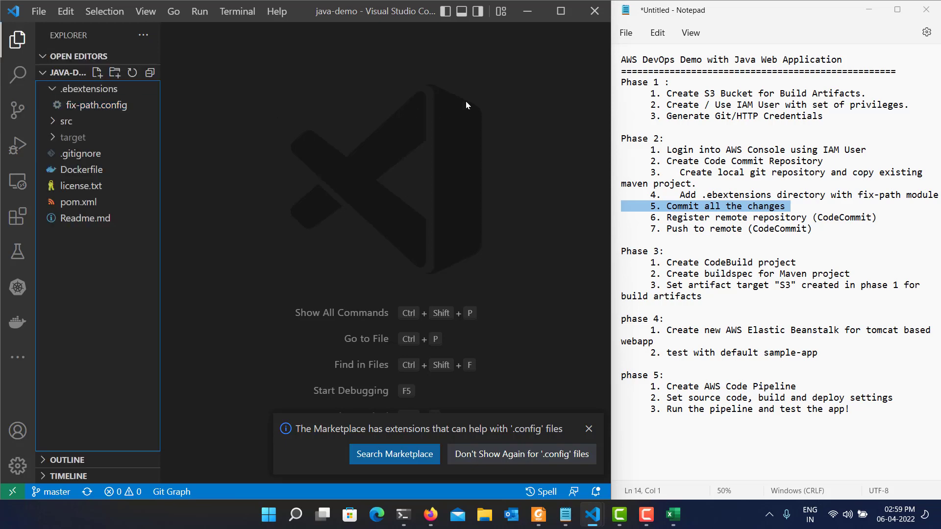
{"action": "left_click", "coordinate": [528, 10]}
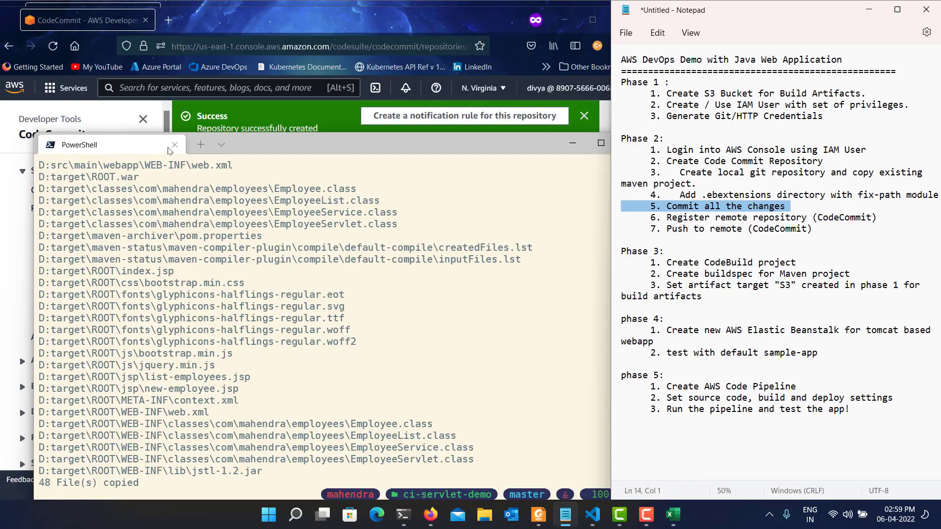
Switch to the CodeCommit browser window and examine the java-demo repository's pushed files in its code view.
{"action": "left_click", "coordinate": [304, 16]}
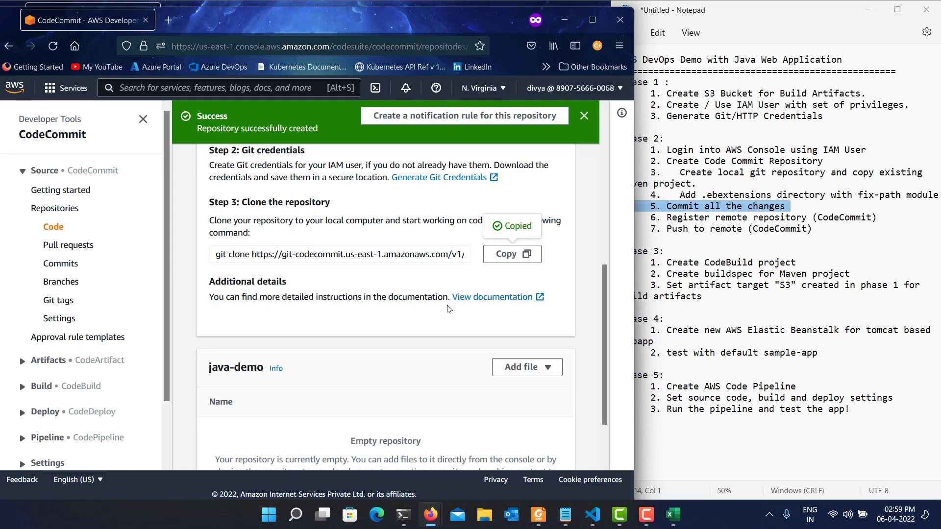
{"action": "left_click", "coordinate": [61, 229]}
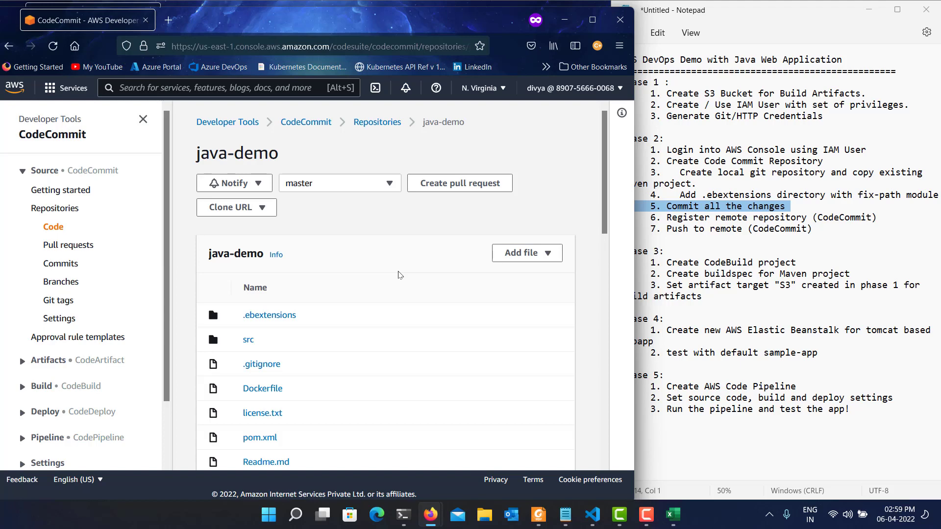
{"action": "scroll", "coordinate": [400, 275], "scroll_direction": "down", "scroll_amount": 3}
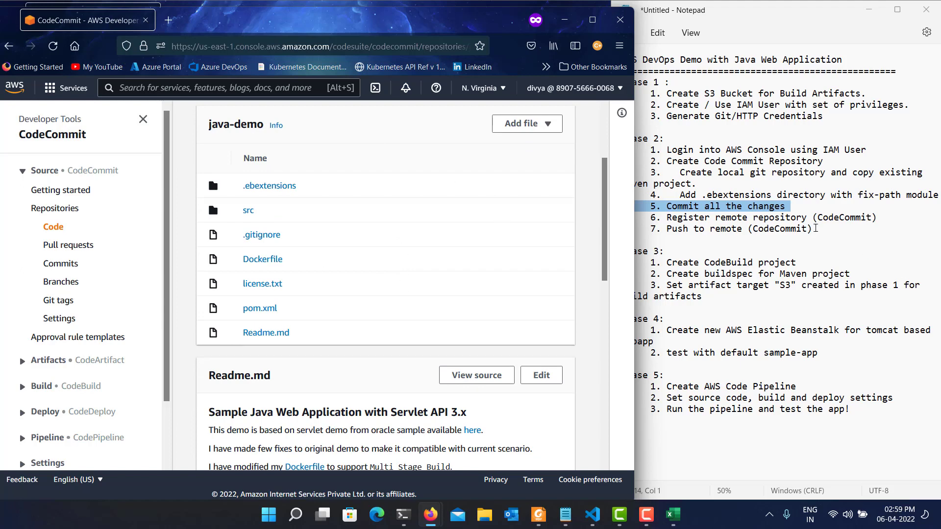
Highlight Phase 2 items 6 and 7 and Phase 3 item 1 about creating the CodeBuild project in the notes.
{"action": "triple_click", "coordinate": [814, 219]}
{"action": "triple_click", "coordinate": [764, 231]}
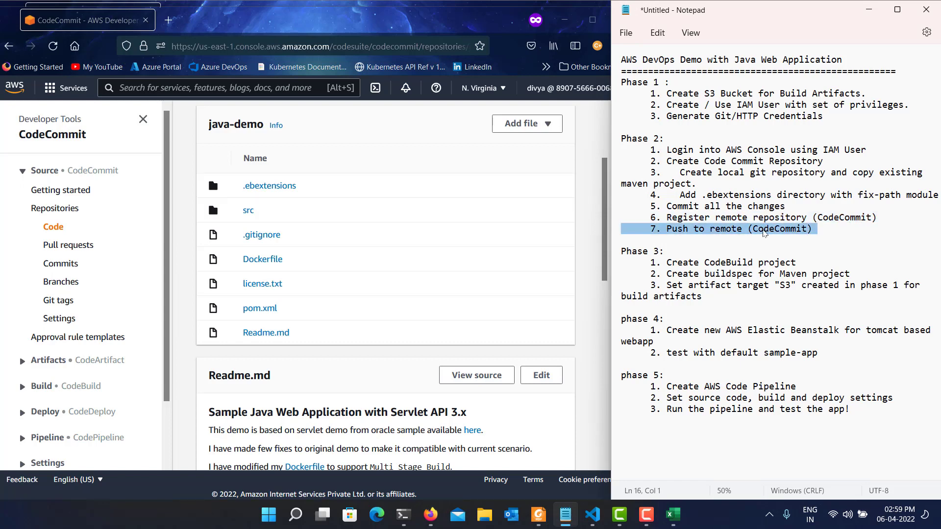
{"action": "triple_click", "coordinate": [664, 265]}
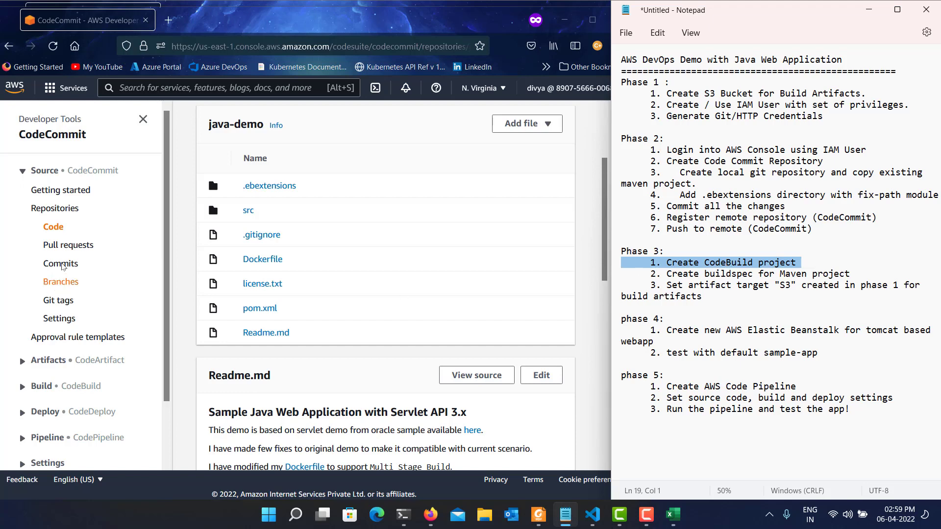
Return to the AWS Developer Tools browser window and open the CodeBuild build projects page.
{"action": "left_click", "coordinate": [23, 176]}
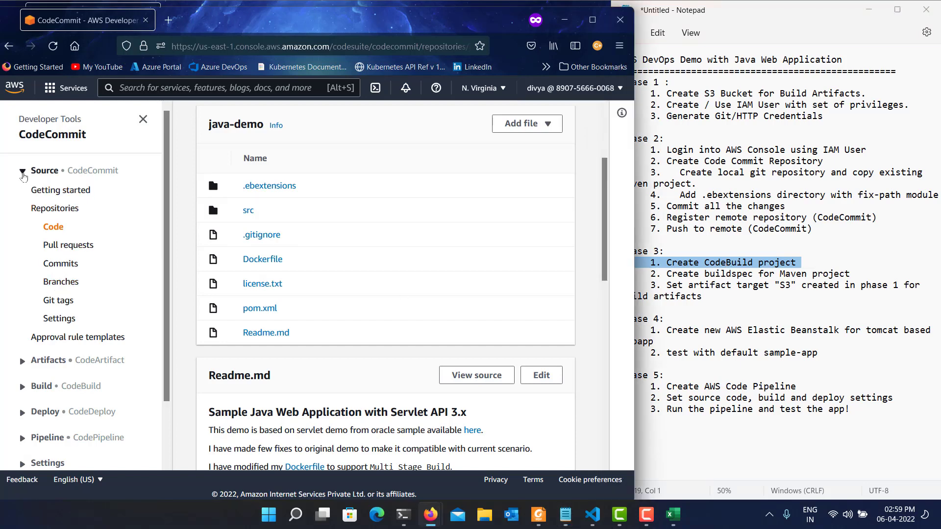
{"action": "left_click", "coordinate": [23, 173]}
{"action": "left_click", "coordinate": [23, 224]}
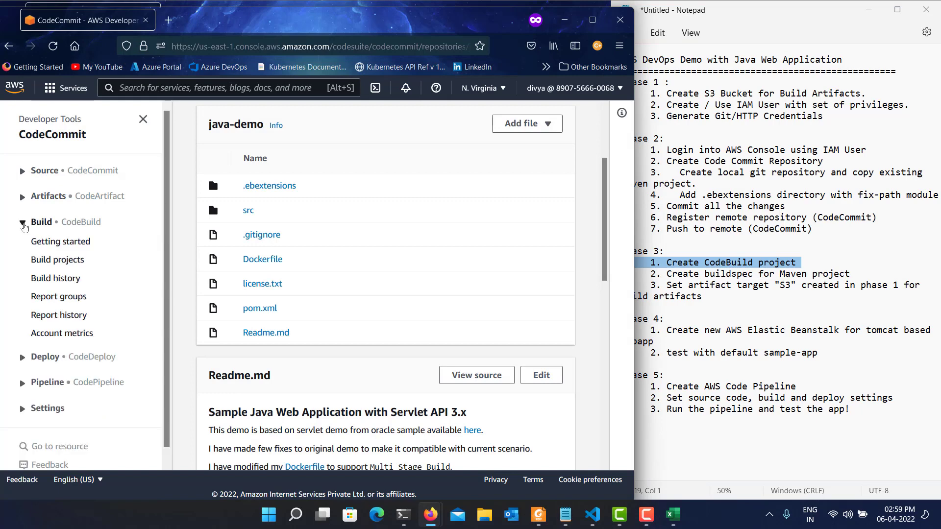
{"action": "left_click", "coordinate": [58, 260]}
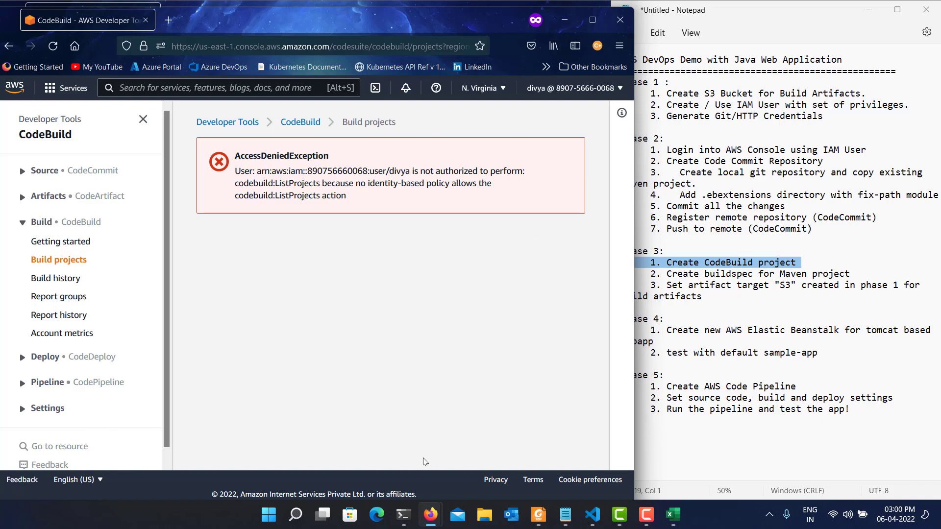
Switch to the IAM Management Console window and open the demo IAM user's attached permissions policies from the users list.
{"action": "mouse_move", "coordinate": [431, 515]}
{"action": "mouse_move", "coordinate": [431, 447]}
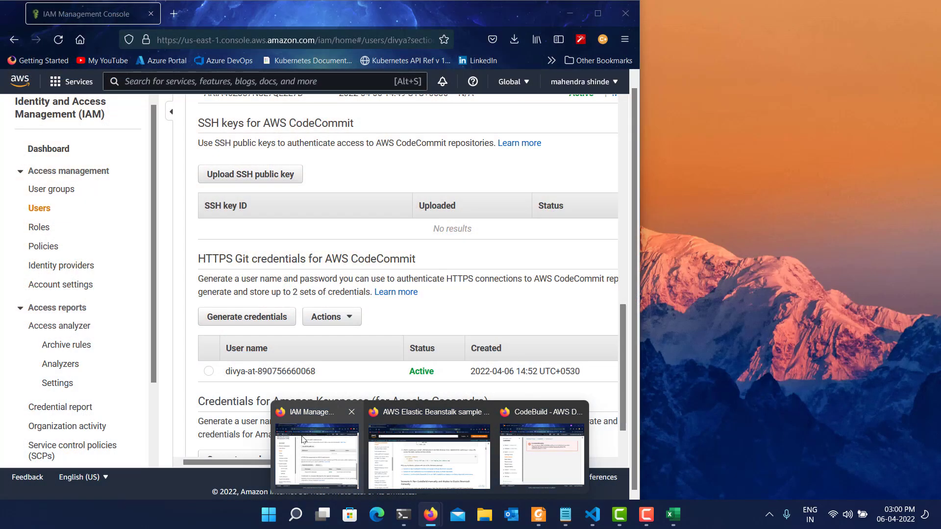
{"action": "left_click", "coordinate": [316, 456]}
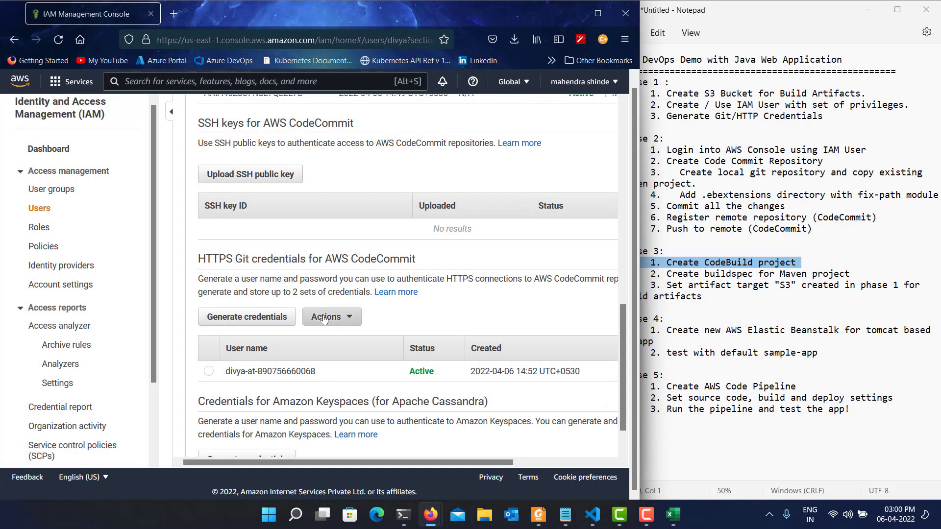
{"action": "scroll", "coordinate": [346, 314], "scroll_direction": "up", "scroll_amount": 10}
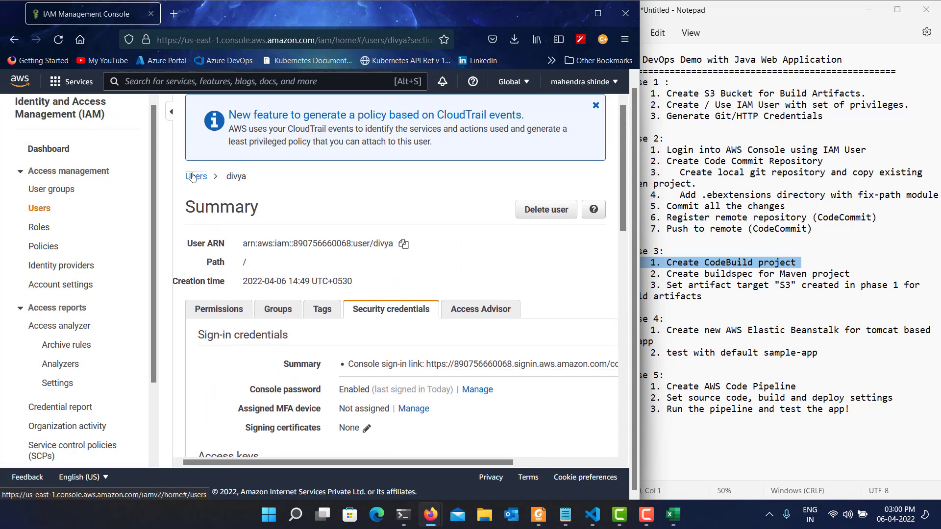
{"action": "left_click", "coordinate": [196, 176]}
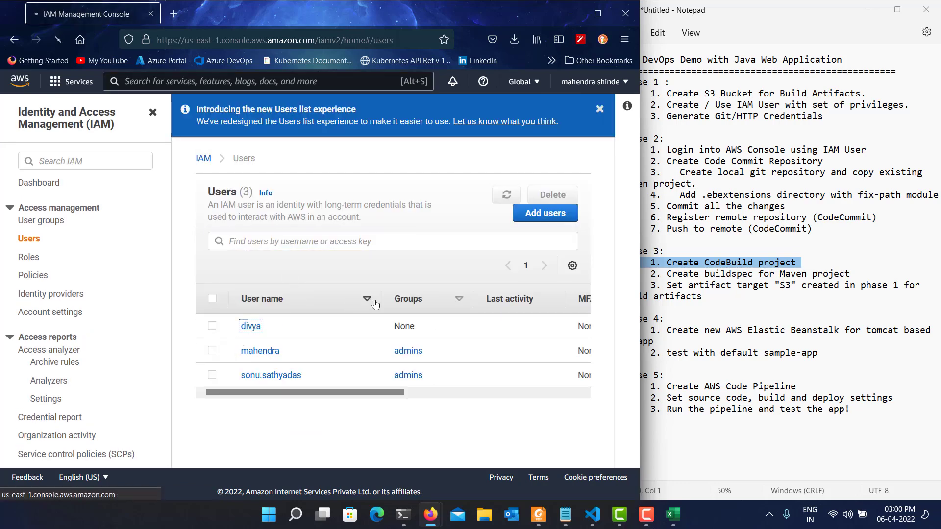
{"action": "scroll", "coordinate": [377, 303], "scroll_direction": "right", "scroll_amount": 3}
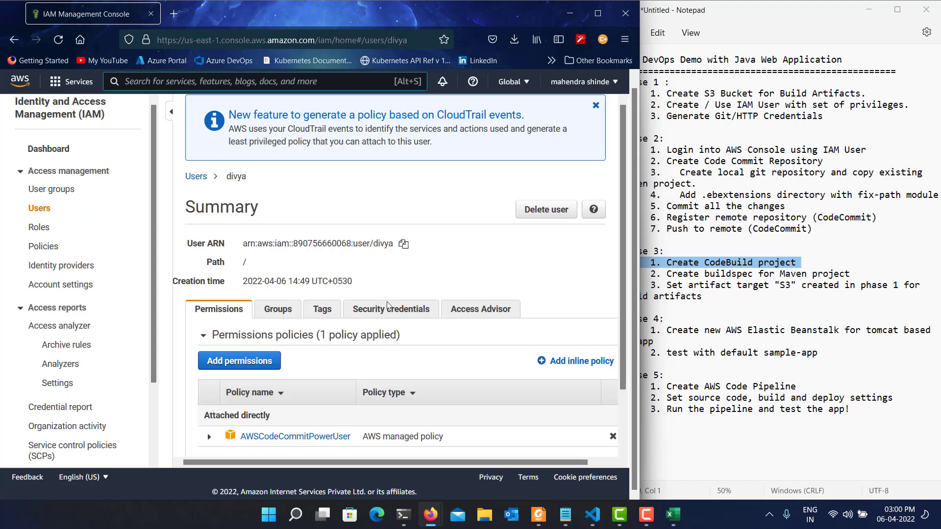
{"action": "scroll", "coordinate": [357, 374], "scroll_direction": "down", "scroll_amount": 2}
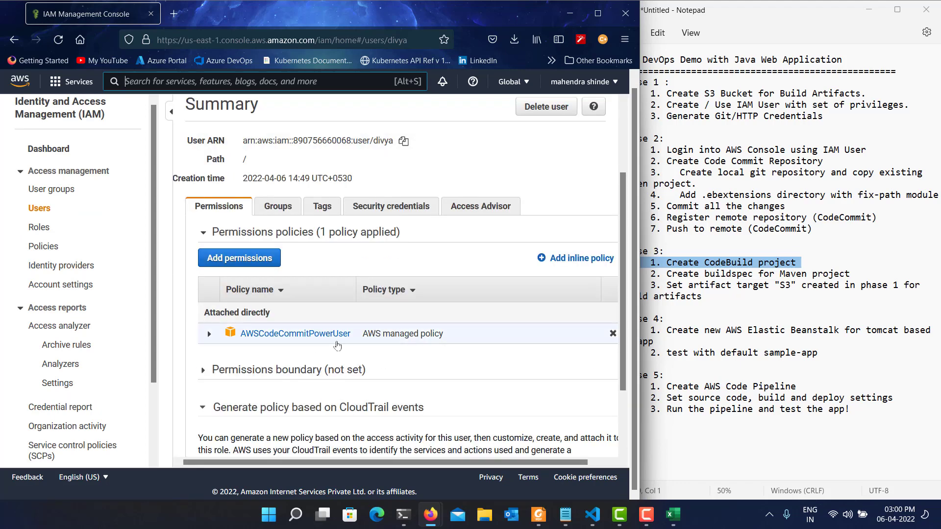
Start adding permissions to the IAM user by attaching existing policies directly and search the policies for PowerUser.
{"action": "left_click", "coordinate": [251, 259]}
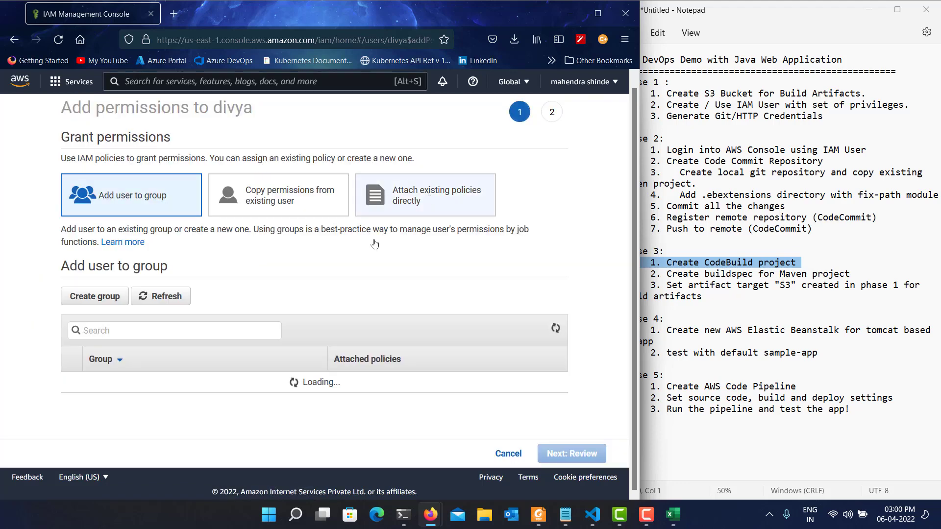
{"action": "left_click", "coordinate": [414, 194]}
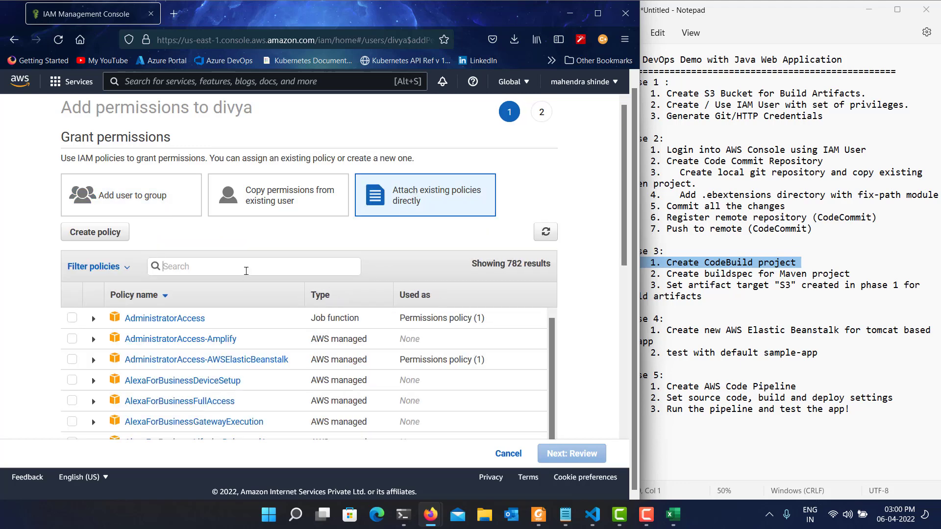
{"action": "type", "text": "PPower"}
{"action": "key", "text": "BackSpace"}
{"action": "key", "text": "BackSpace"}
{"action": "key", "text": "BackSpace"}
{"action": "key", "text": "BackSpace"}
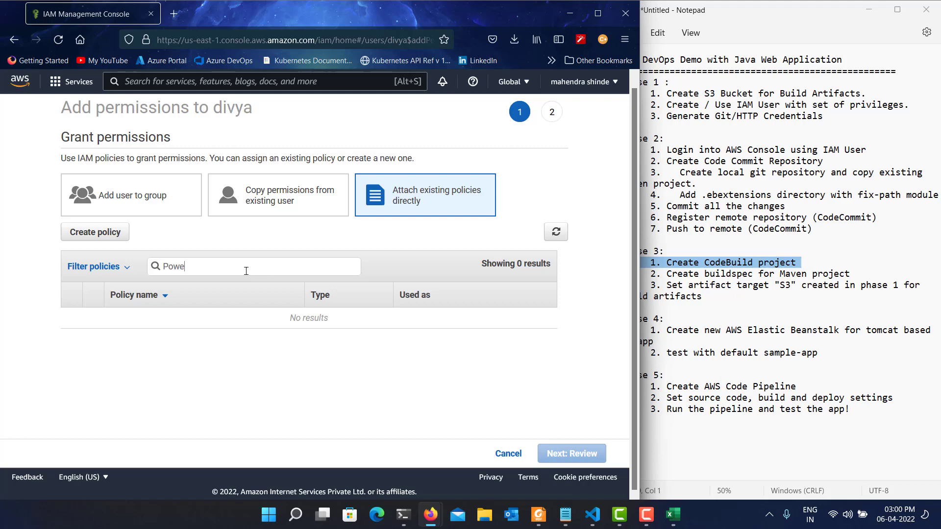
{"action": "type", "text": "User"}
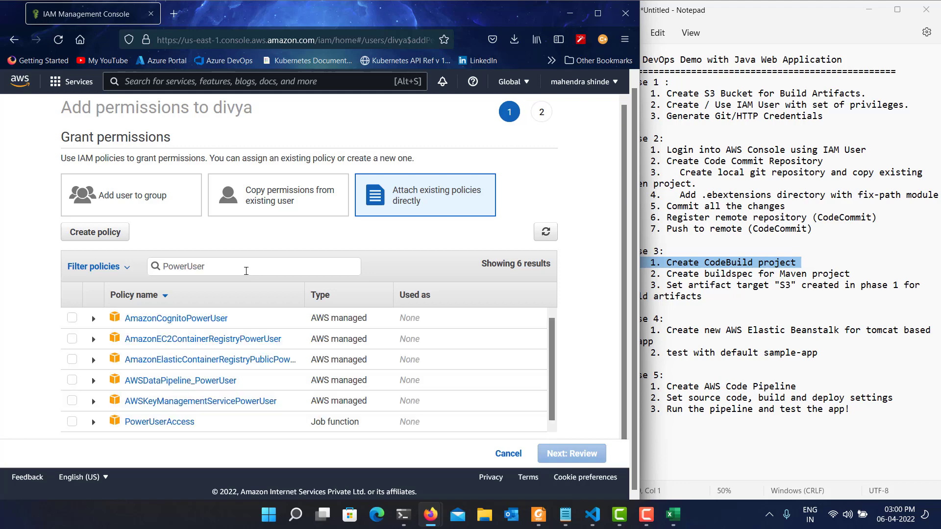
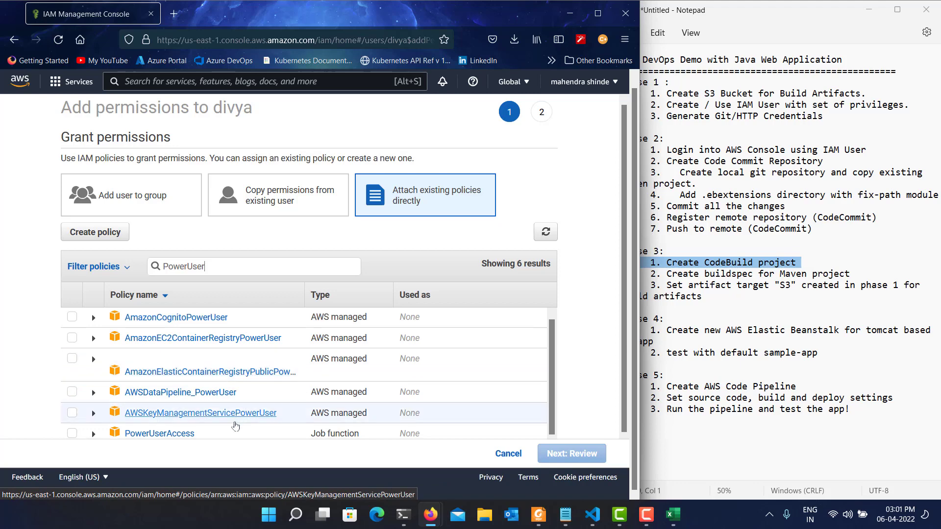
Expand the PowerUserAccess policy in the search results to examine its description and policy summary.
{"action": "scroll", "coordinate": [237, 392], "scroll_direction": "down", "scroll_amount": 1}
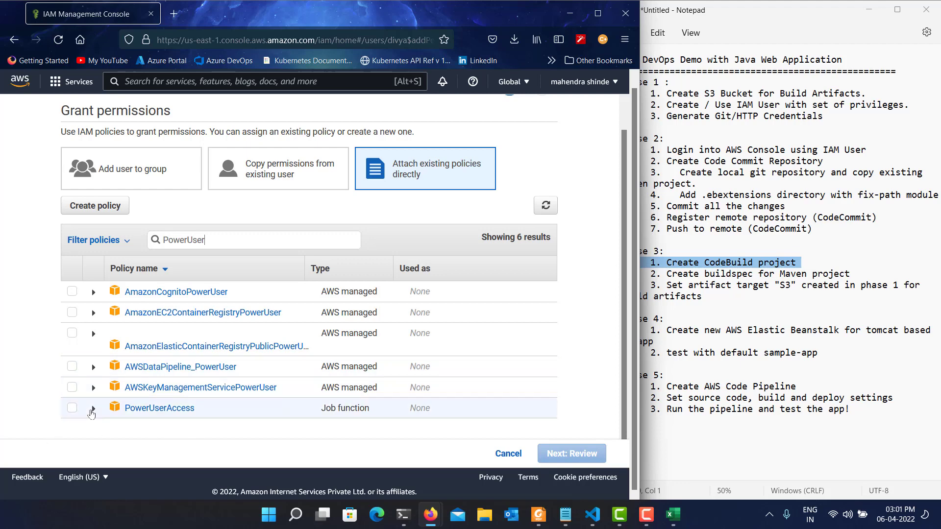
{"action": "left_click", "coordinate": [93, 408]}
{"action": "scroll", "coordinate": [211, 375], "scroll_direction": "down", "scroll_amount": 2}
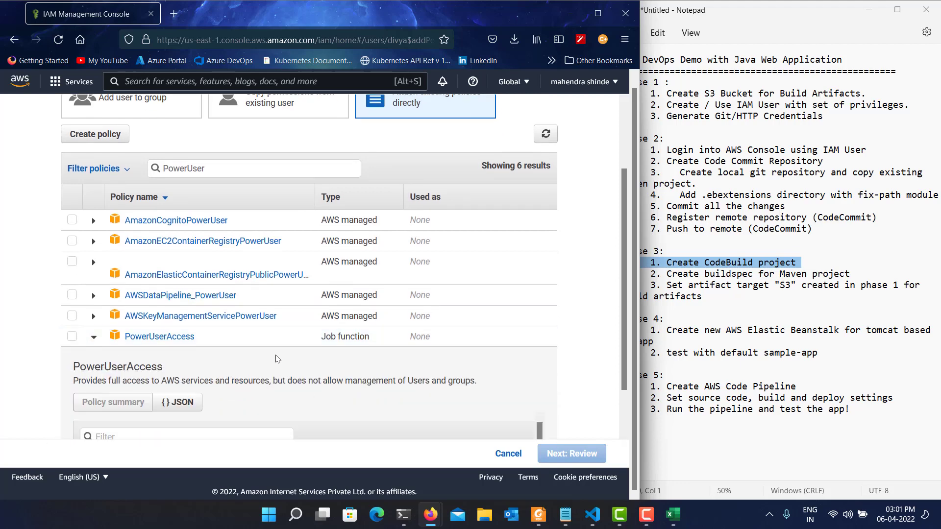
{"action": "scroll", "coordinate": [281, 353], "scroll_direction": "down", "scroll_amount": 3}
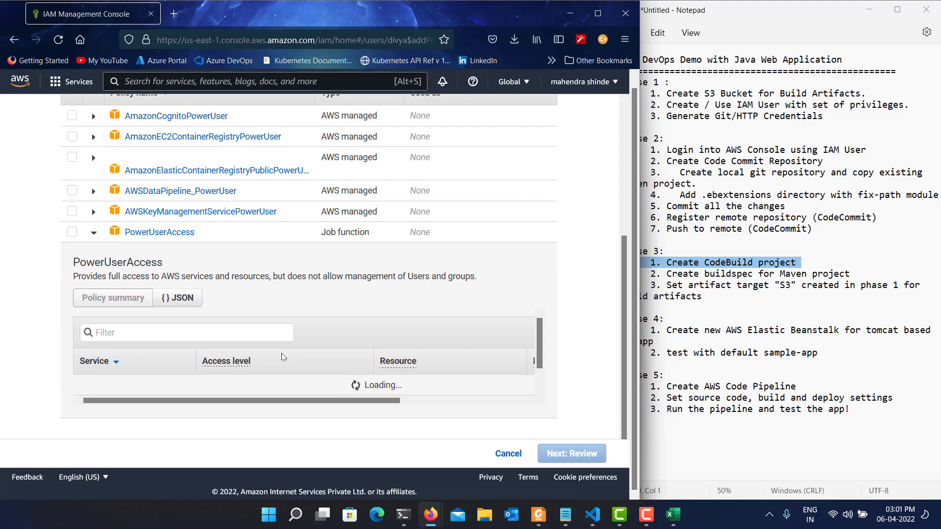
{"action": "scroll", "coordinate": [281, 353], "scroll_direction": "up", "scroll_amount": 5}
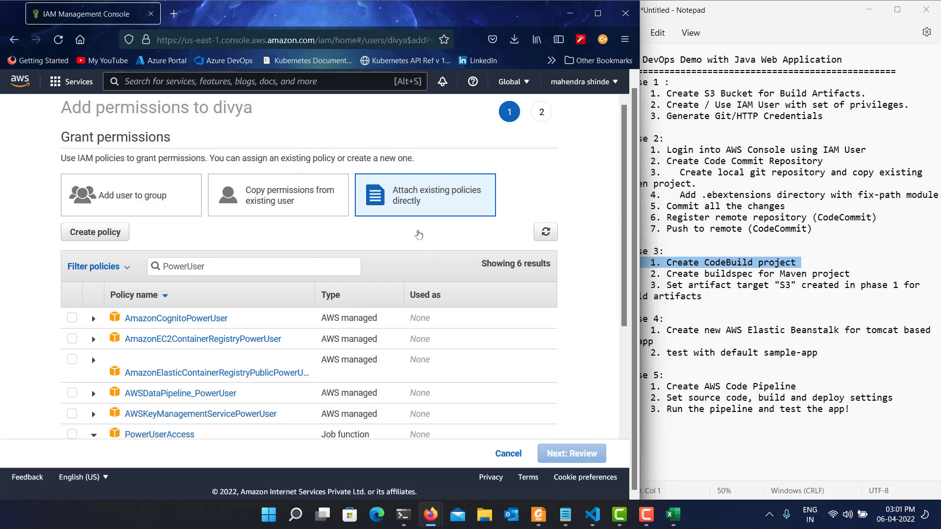
Add the IAM user to the admins group with the AdministratorAccess policy, then review and apply the permissions.
{"action": "scroll", "coordinate": [345, 204], "scroll_direction": "up", "scroll_amount": 2}
{"action": "left_click", "coordinate": [143, 204]}
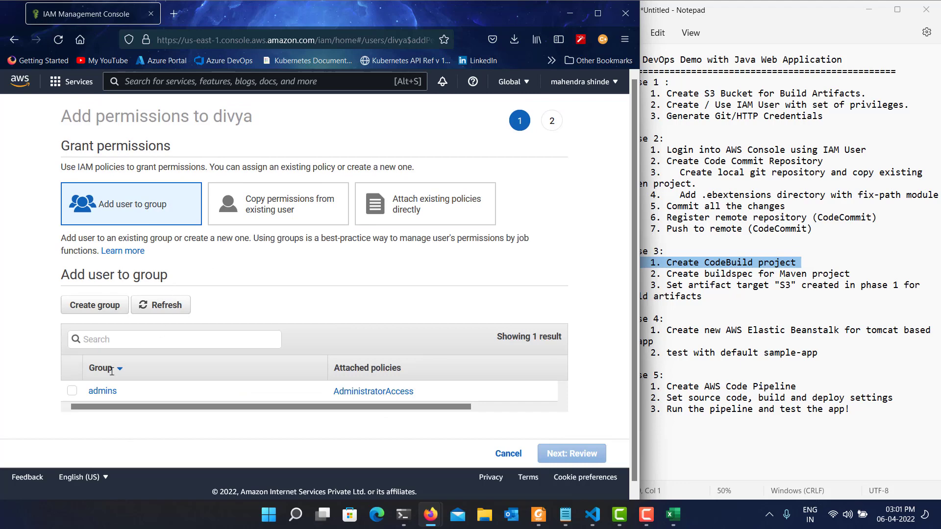
{"action": "left_click", "coordinate": [72, 391]}
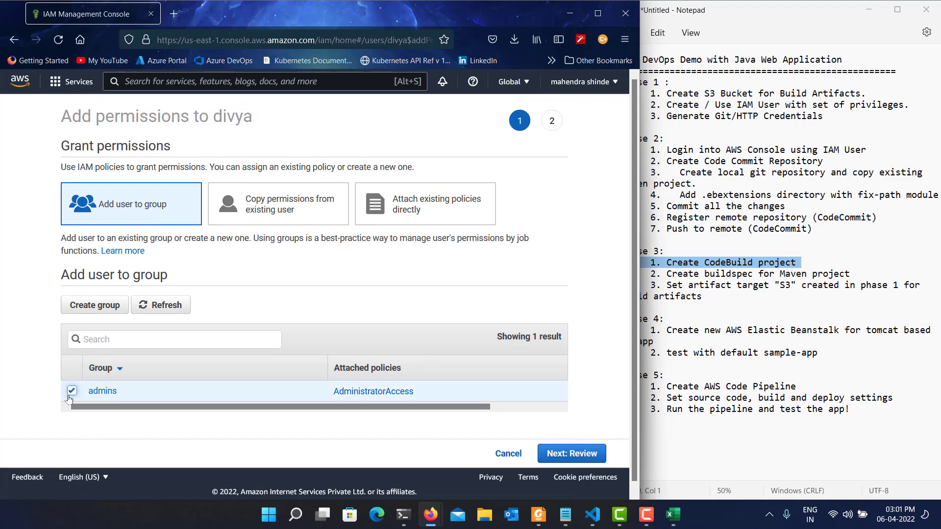
{"action": "left_click", "coordinate": [586, 453]}
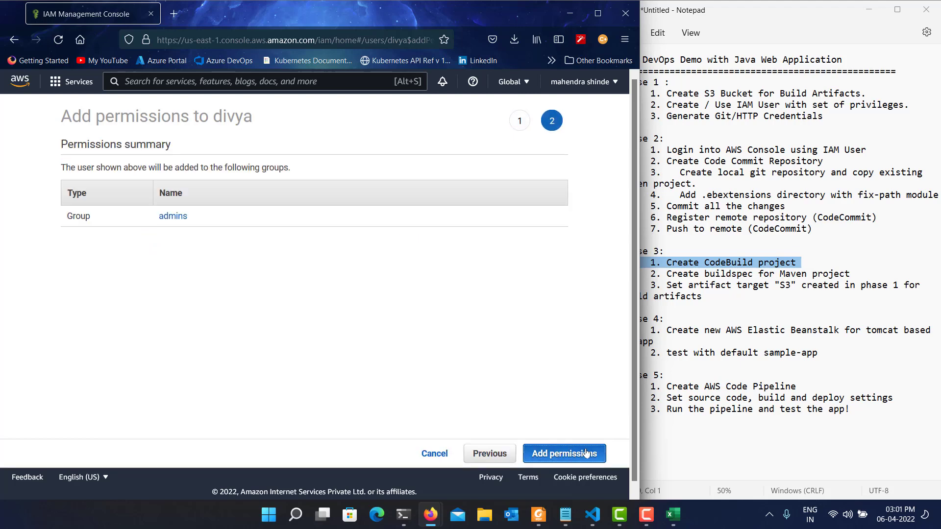
{"action": "left_click", "coordinate": [586, 453]}
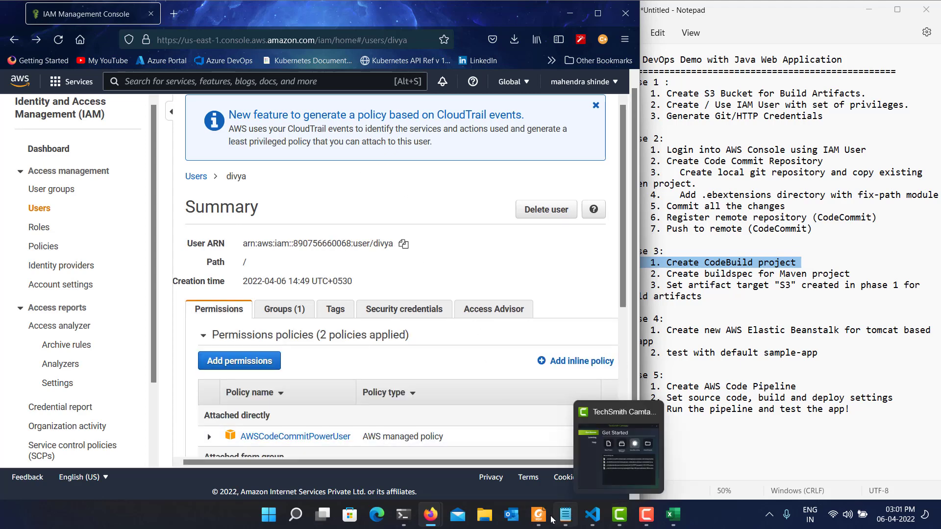
Switch to the AWS Developer Tools browser window, reopen the CodeBuild build projects page and start creating a build project.
{"action": "key", "text": "alt+Tab"}
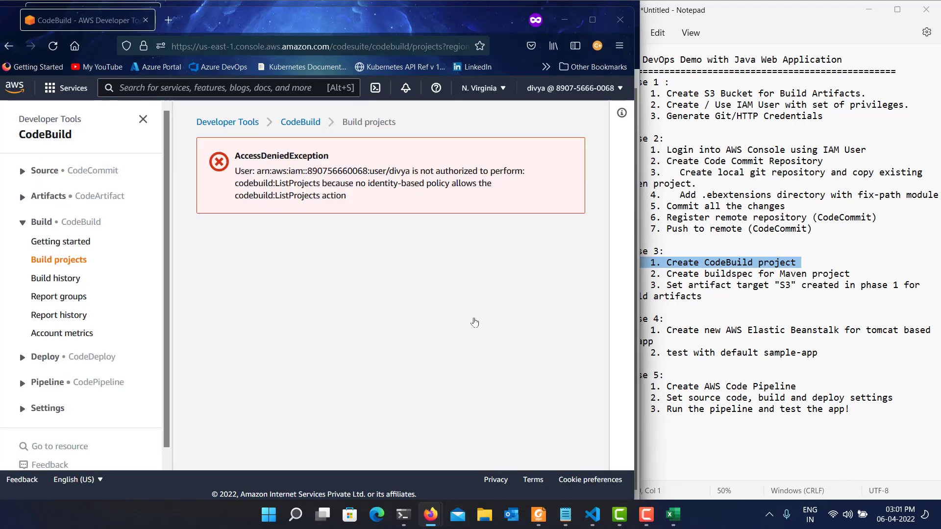
{"action": "left_click", "coordinate": [301, 123]}
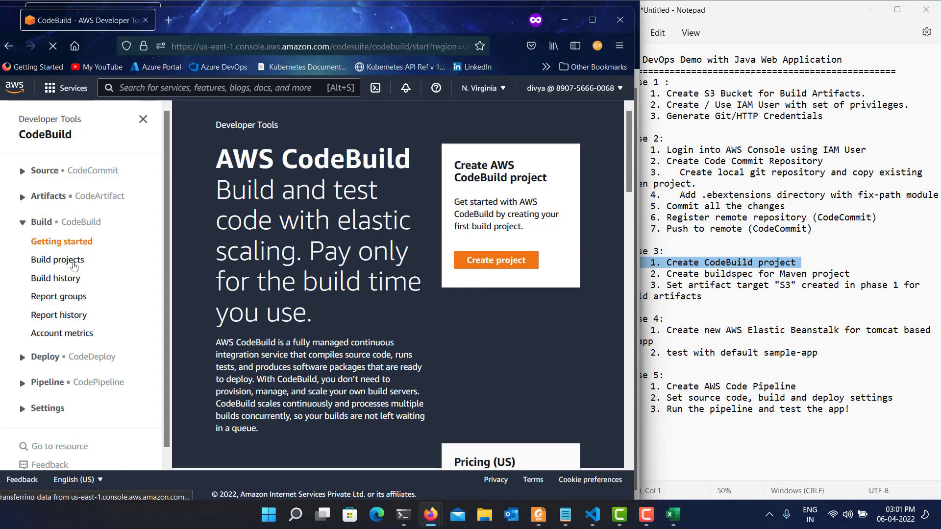
{"action": "left_click", "coordinate": [47, 262]}
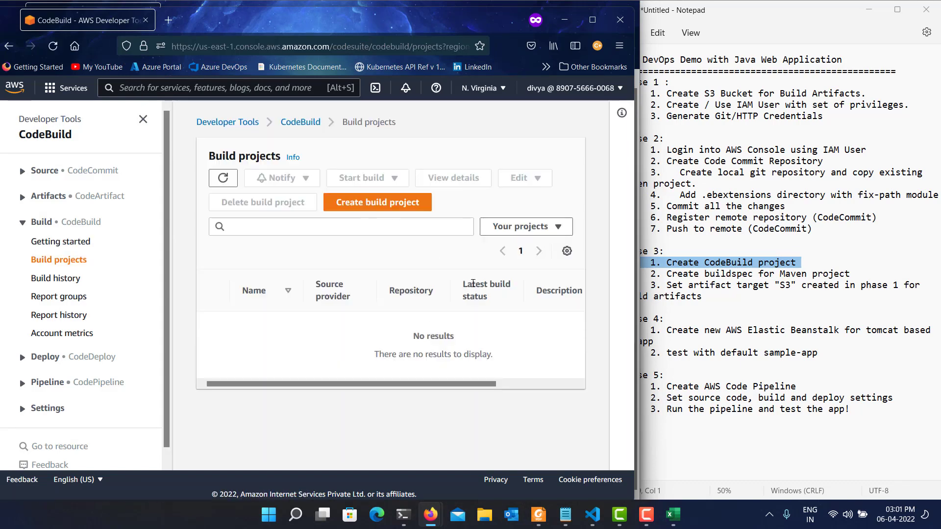
{"action": "left_click", "coordinate": [414, 208]}
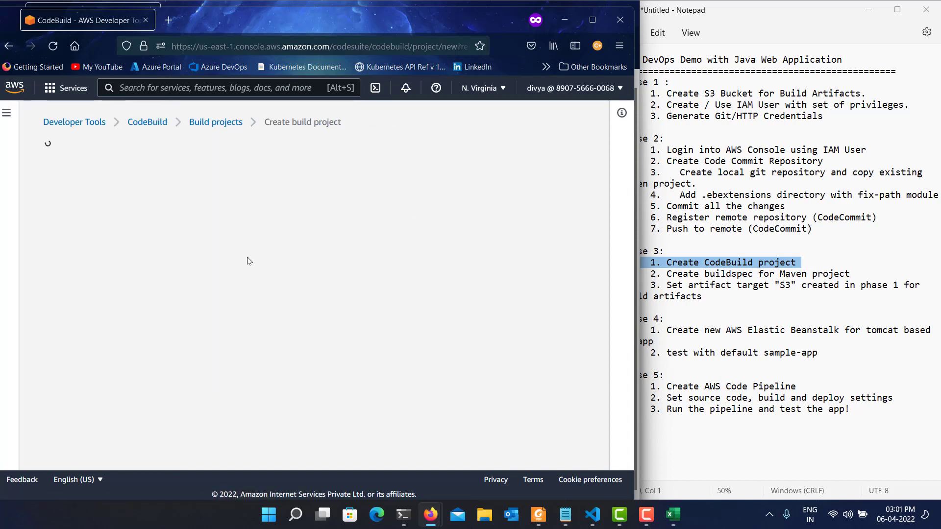
Name the build project java-build.
{"action": "left_click", "coordinate": [104, 245]}
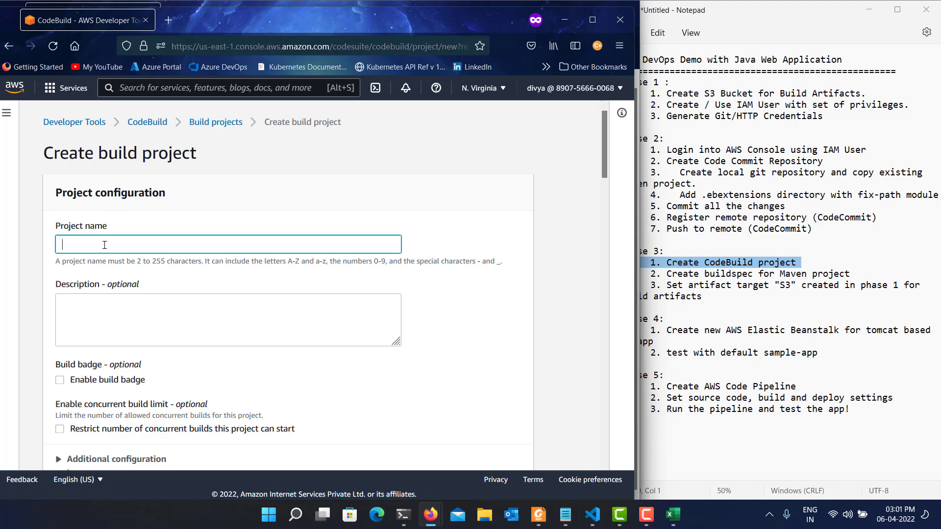
{"action": "type", "text": "myap"}
{"action": "key", "text": "BackSpace"}
{"action": "key", "text": "BackSpace"}
{"action": "key", "text": "BackSpace"}
{"action": "type", "text": "java"}
Enter "A Sample Maven (Java) Application build" as the build project's description.
{"action": "left_click", "coordinate": [115, 304]}
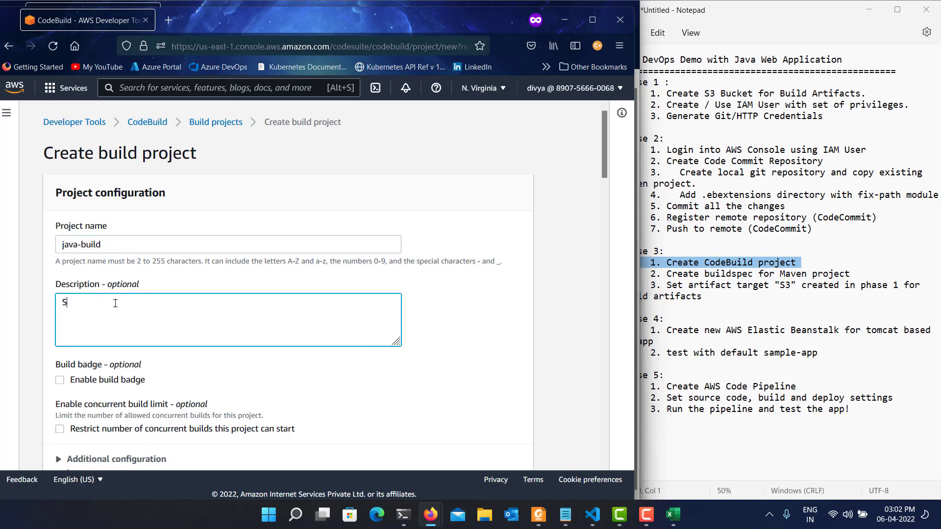
{"action": "type", "text": "A Sample Maven (Hav"}
{"action": "key", "text": "BackSpace"}
{"action": "key", "text": "BackSpace"}
{"action": "type", "text": "ava) Application build"}
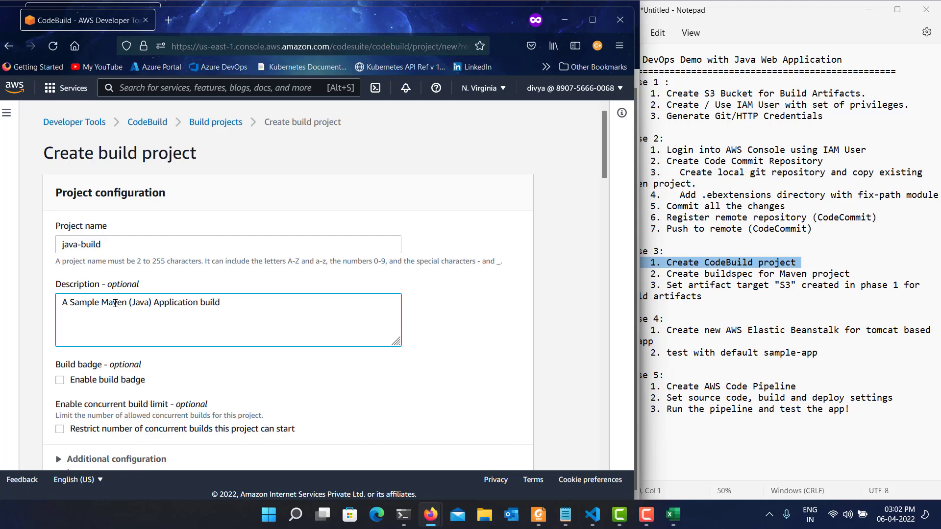
Set the primary source to the java-demo repository in AWS CodeCommit, using the master branch.
{"action": "scroll", "coordinate": [231, 334], "scroll_direction": "down", "scroll_amount": 6}
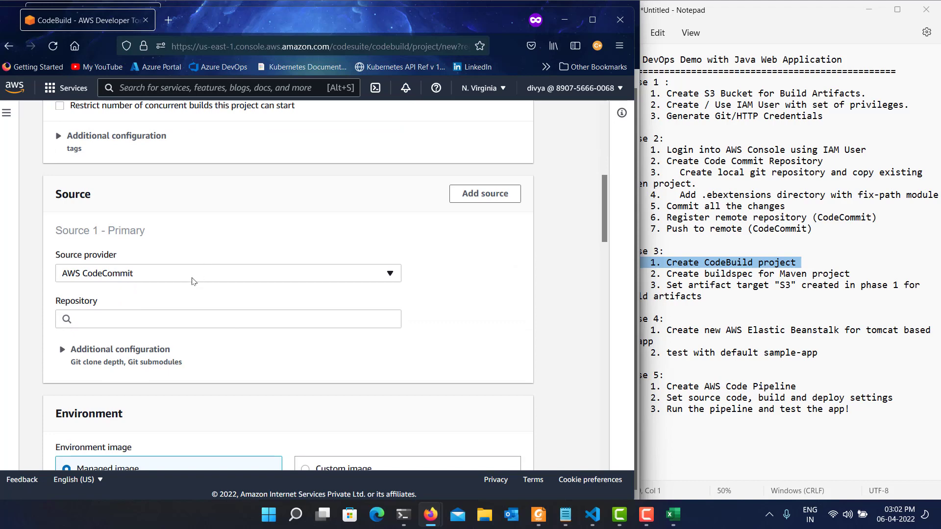
{"action": "left_click", "coordinate": [192, 275]}
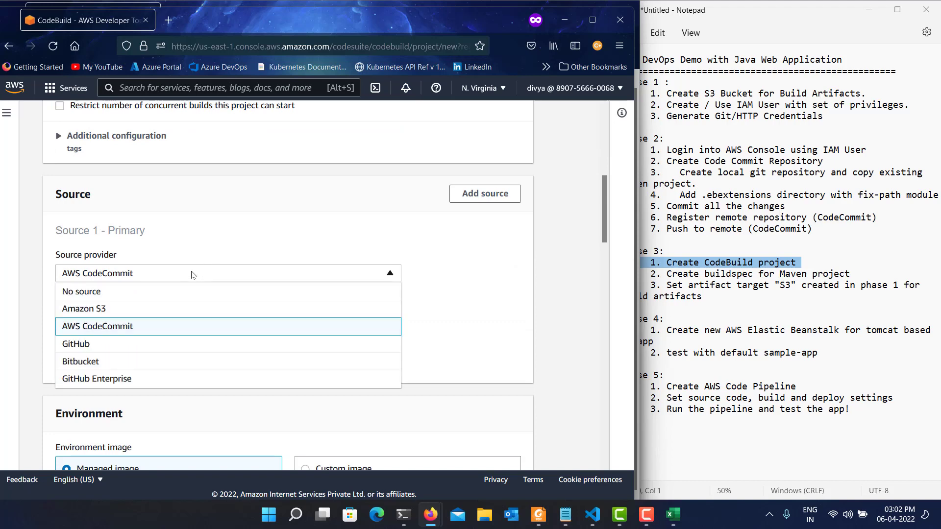
{"action": "left_click", "coordinate": [192, 275]}
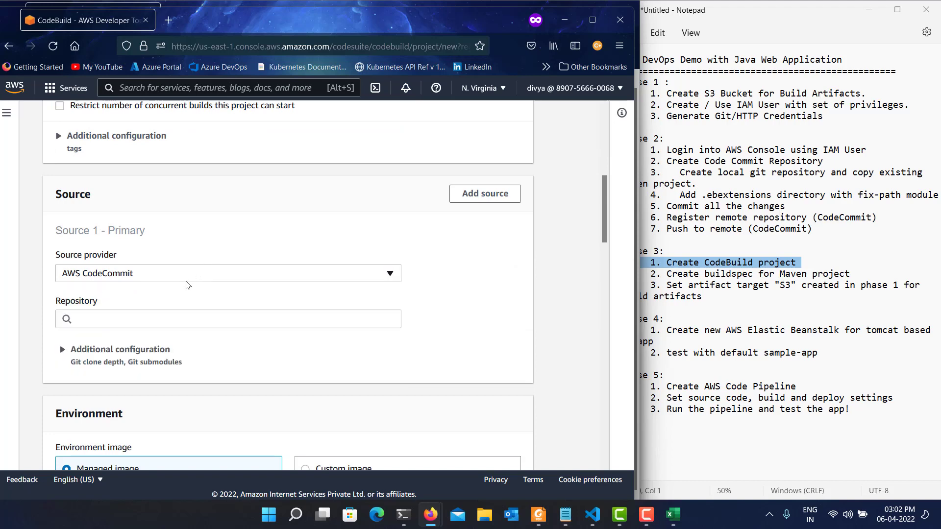
{"action": "left_click", "coordinate": [173, 314]}
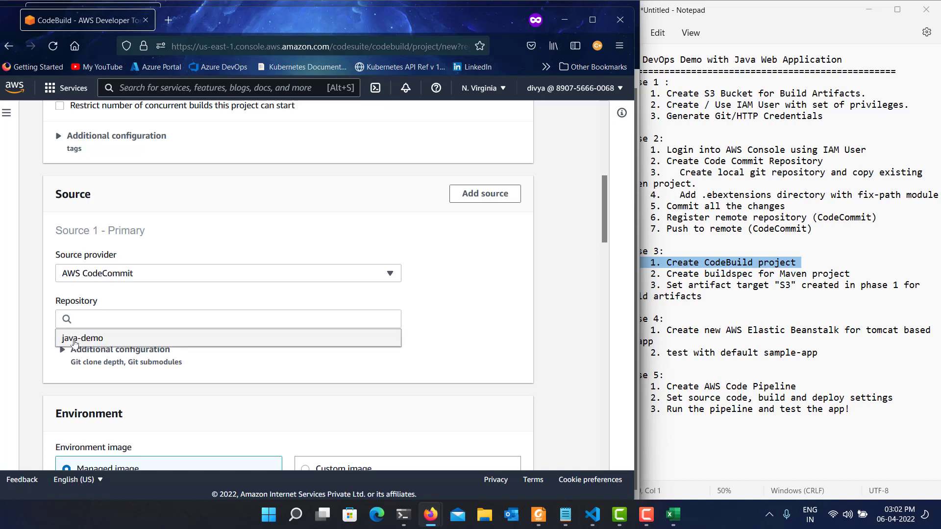
{"action": "left_click", "coordinate": [156, 338]}
{"action": "scroll", "coordinate": [145, 386], "scroll_direction": "down", "scroll_amount": 3}
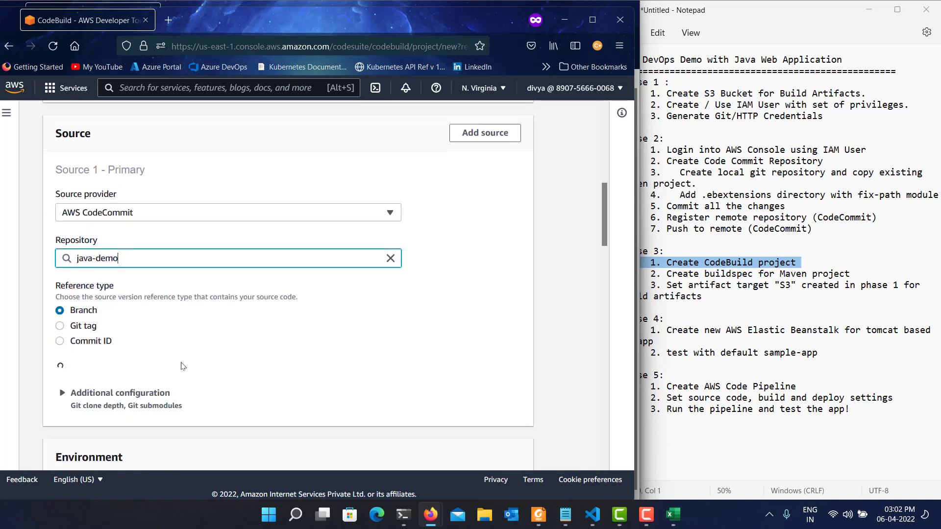
{"action": "left_click", "coordinate": [114, 323]}
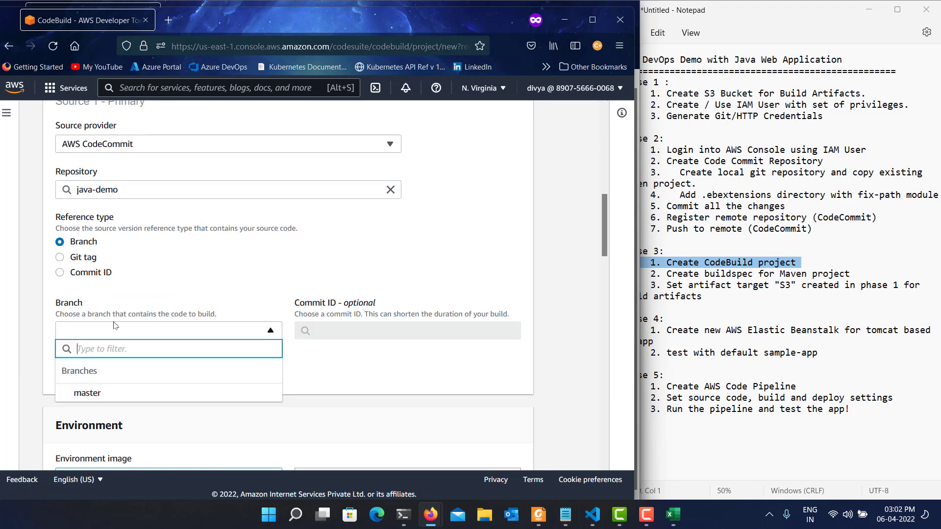
{"action": "left_click", "coordinate": [109, 390]}
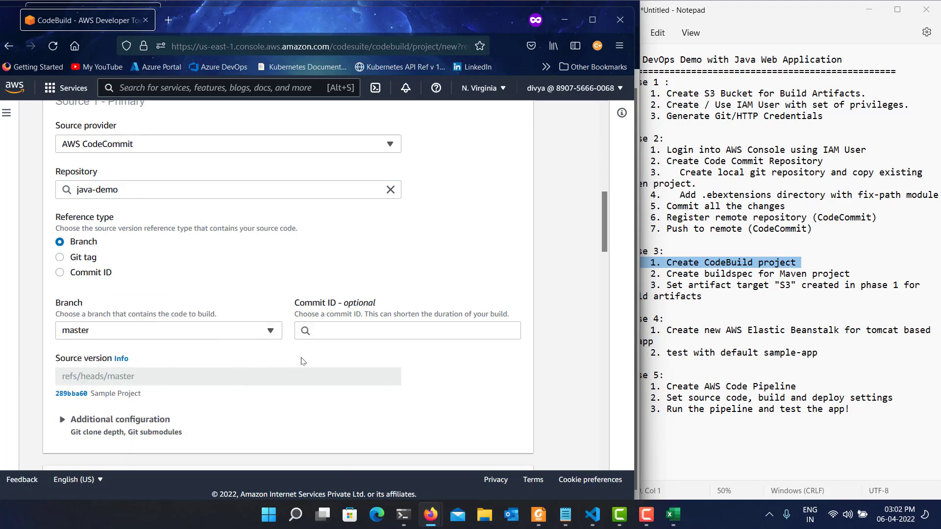
Configure the managed environment image with the Ubuntu operating system, Standard runtime and aws/codebuild/standard:5.0 image.
{"action": "scroll", "coordinate": [319, 382], "scroll_direction": "down", "scroll_amount": 4}
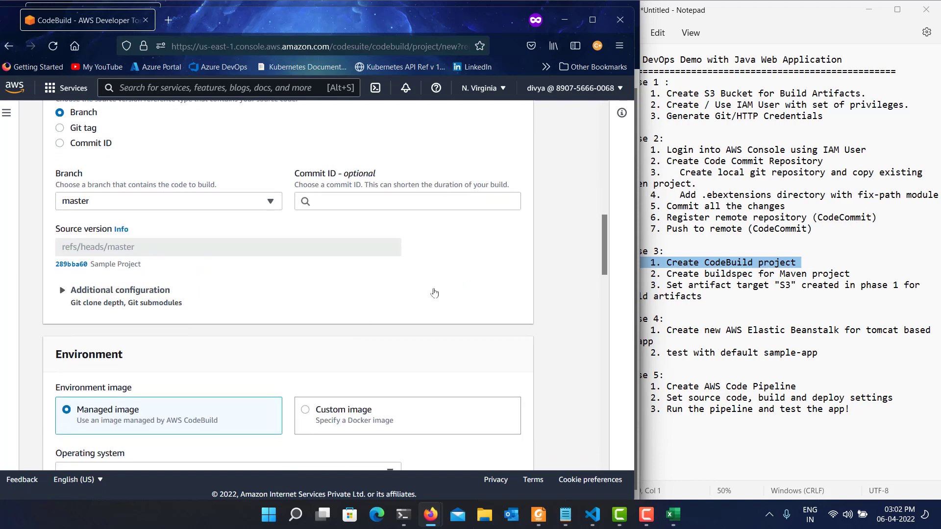
{"action": "scroll", "coordinate": [405, 332], "scroll_direction": "down", "scroll_amount": 2}
{"action": "scroll", "coordinate": [405, 331], "scroll_direction": "down", "scroll_amount": 3}
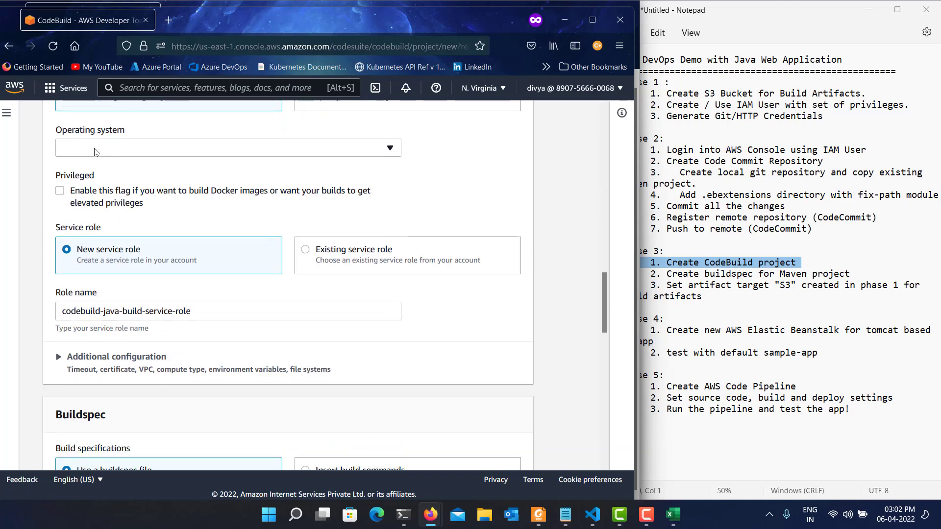
{"action": "left_click", "coordinate": [97, 149]}
{"action": "left_click", "coordinate": [114, 183]}
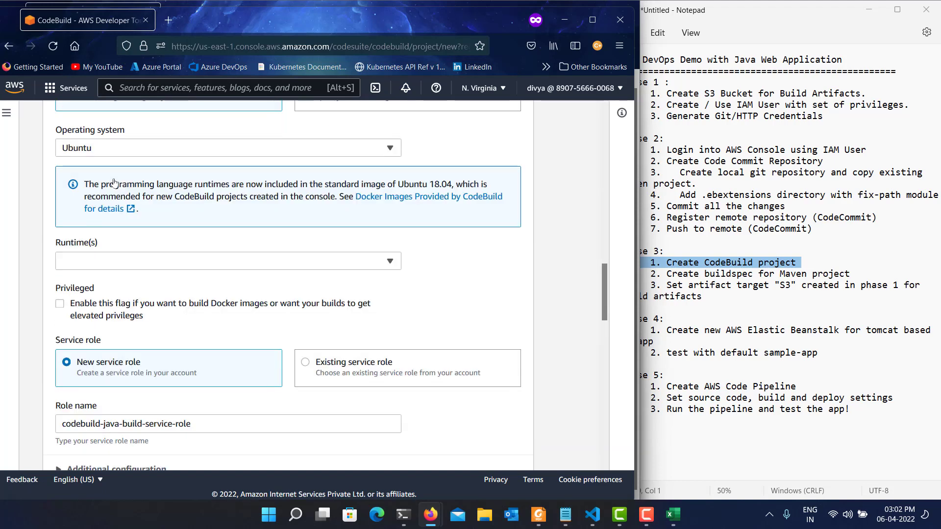
{"action": "left_click", "coordinate": [157, 262]}
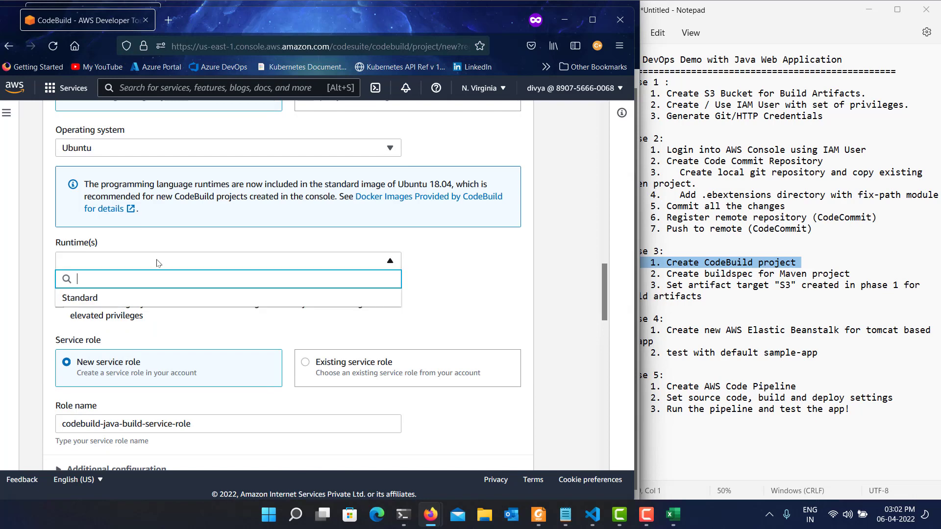
{"action": "left_click", "coordinate": [120, 298]}
{"action": "left_click", "coordinate": [153, 305]}
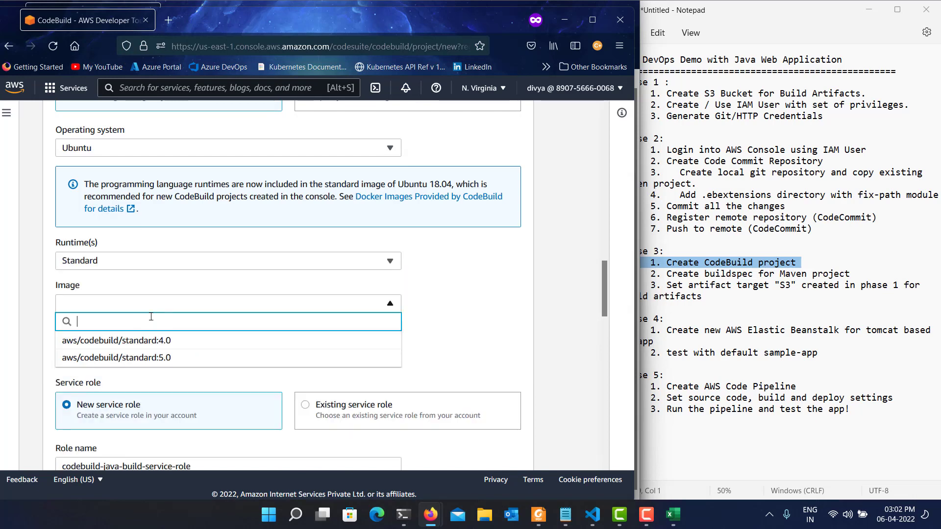
{"action": "left_click", "coordinate": [140, 358]}
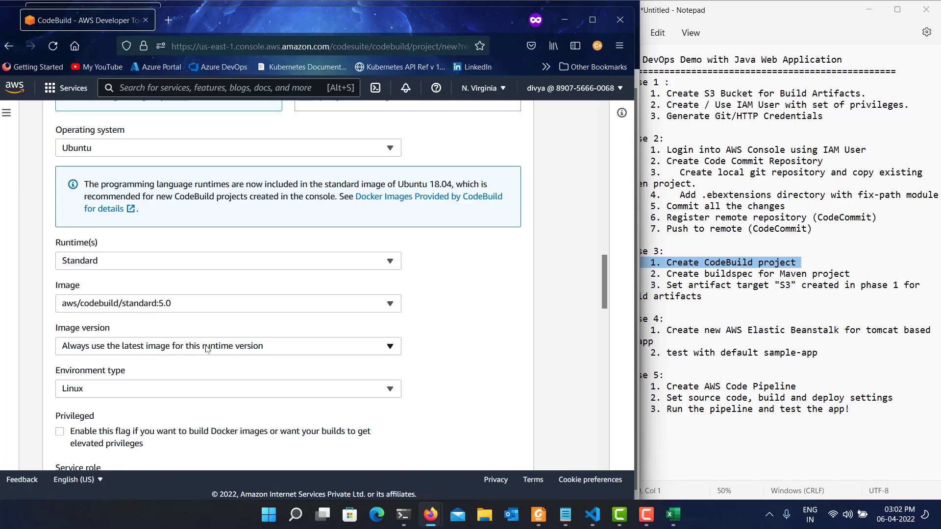
Set the build specification to insert build commands directly and open the build commands in the editor.
{"action": "scroll", "coordinate": [222, 377], "scroll_direction": "down", "scroll_amount": 3}
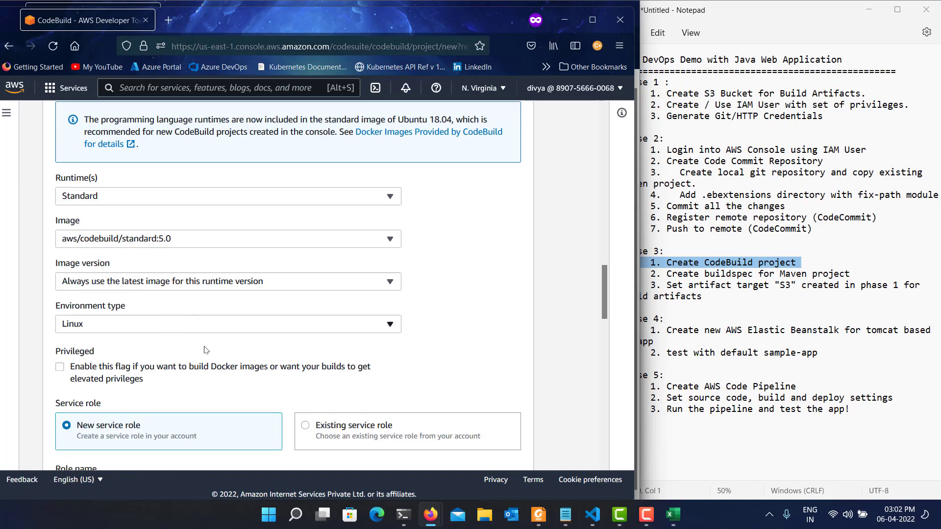
{"action": "scroll", "coordinate": [264, 402], "scroll_direction": "down", "scroll_amount": 3}
{"action": "scroll", "coordinate": [263, 402], "scroll_direction": "down", "scroll_amount": 1}
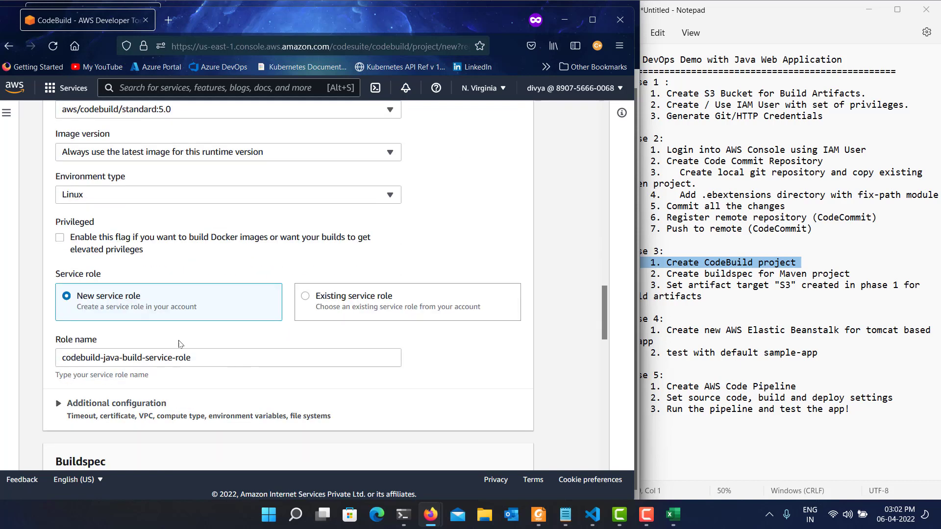
{"action": "left_click", "coordinate": [211, 355]}
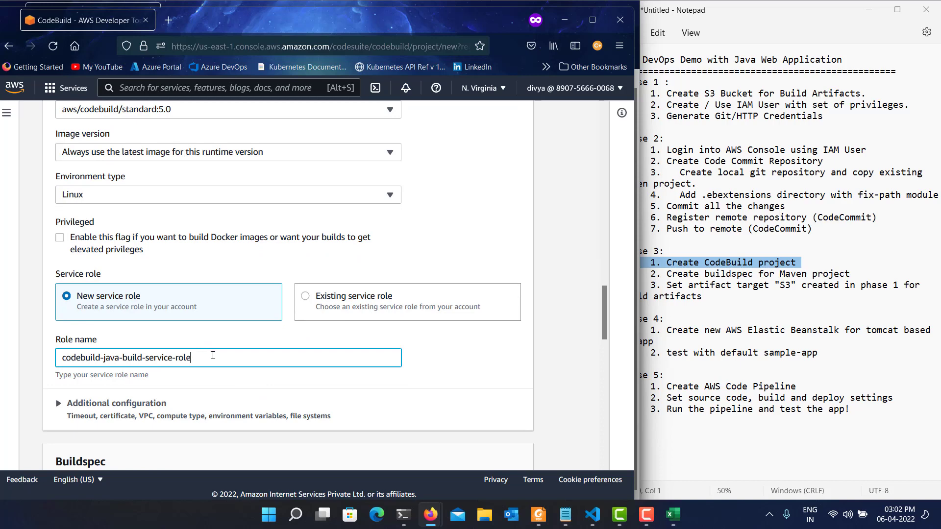
{"action": "scroll", "coordinate": [332, 337], "scroll_direction": "down", "scroll_amount": 5}
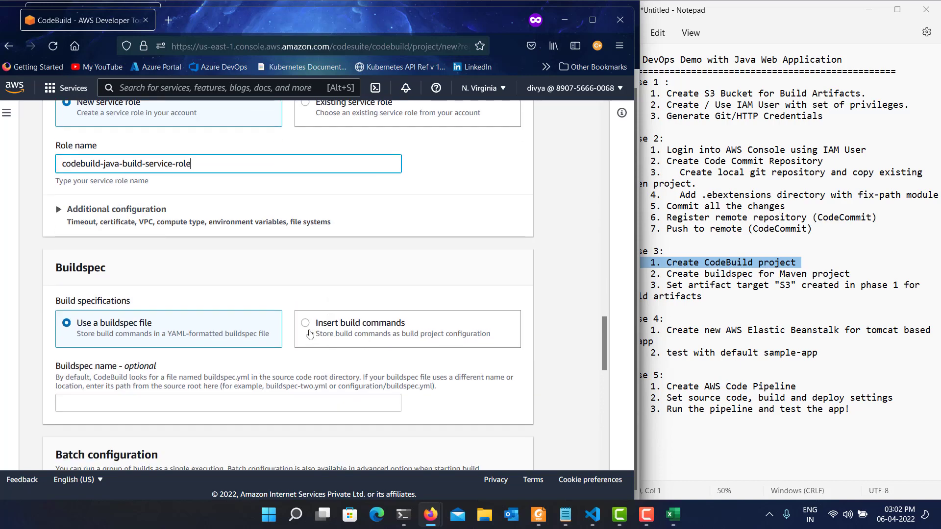
{"action": "left_click", "coordinate": [346, 325]}
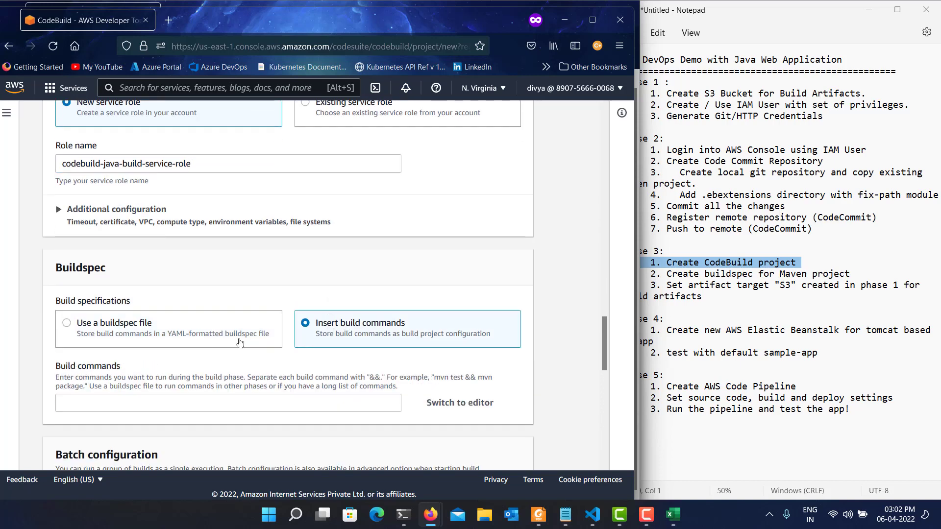
{"action": "scroll", "coordinate": [205, 345], "scroll_direction": "down", "scroll_amount": 2}
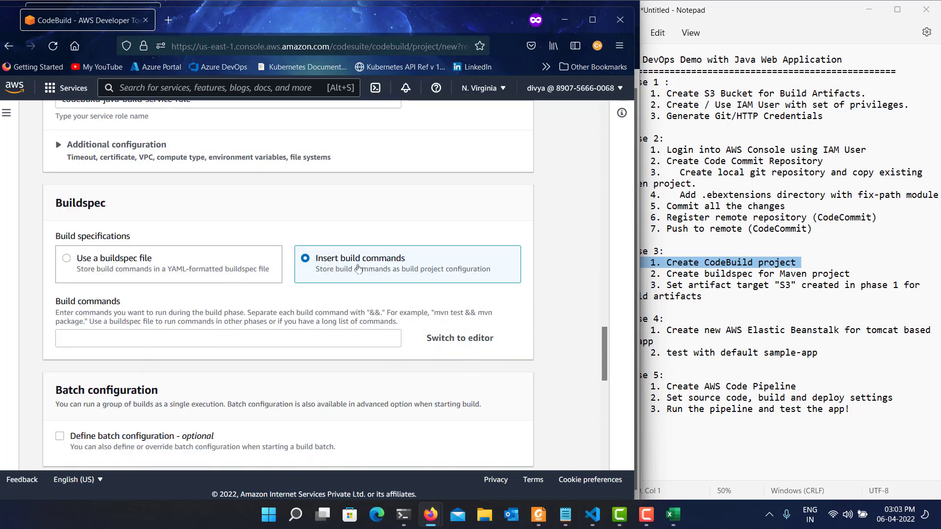
{"action": "left_click", "coordinate": [469, 340]}
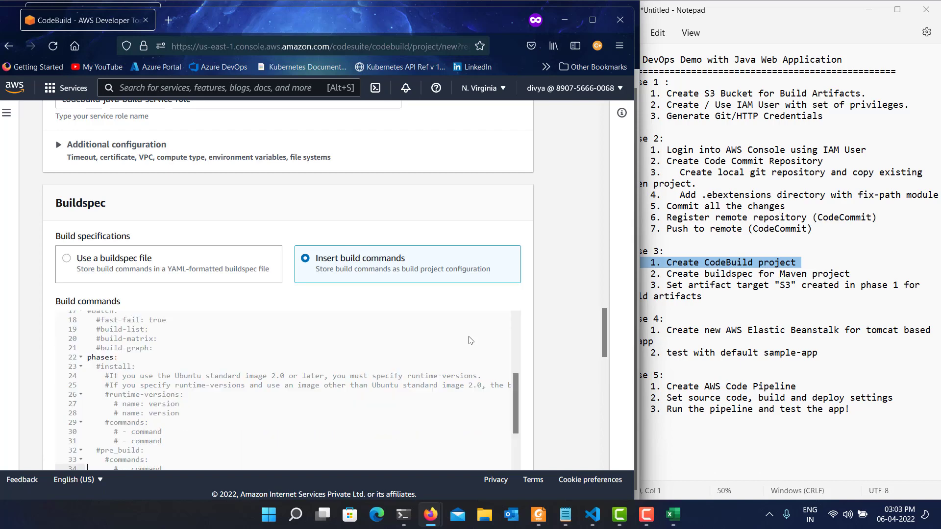
Review the buildspec template from its version line through the env, batch and phases sections.
{"action": "left_click", "coordinate": [196, 341]}
{"action": "key", "text": "Up"}
{"action": "key", "text": "Up"}
{"action": "key", "text": "Up"}
{"action": "key", "text": "Up"}
{"action": "key", "text": "Up"}
{"action": "key", "text": "Up"}
{"action": "key", "text": "Up"}
{"action": "key", "text": "Up"}
{"action": "key", "text": "Up"}
{"action": "key", "text": "Up"}
{"action": "key", "text": "Up"}
{"action": "key", "text": "Up"}
{"action": "key", "text": "Up"}
{"action": "key", "text": "Up"}
{"action": "key", "text": "Up"}
{"action": "key", "text": "Up"}
{"action": "key", "text": "Up"}
{"action": "key", "text": "Up"}
{"action": "key", "text": "Up"}
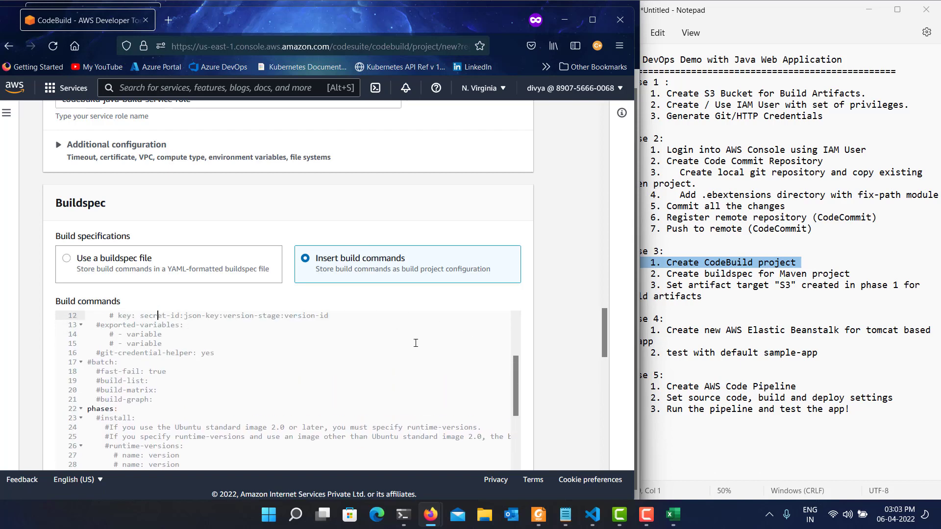
{"action": "key", "text": "Down"}
{"action": "key", "text": "Down"}
{"action": "key", "text": "Down"}
{"action": "key", "text": "Down"}
{"action": "key", "text": "Down"}
{"action": "key", "text": "Down"}
{"action": "key", "text": "Down"}
{"action": "key", "text": "Down"}
{"action": "key", "text": "Down"}
{"action": "key", "text": "Down"}
{"action": "key", "text": "Down"}
{"action": "key", "text": "Down"}
{"action": "key", "text": "Down"}
{"action": "key", "text": "Down"}
{"action": "key", "text": "Down"}
{"action": "key", "text": "Down"}
{"action": "key", "text": "Down"}
{"action": "key", "text": "Down"}
{"action": "key", "text": "Down"}
{"action": "key", "text": "Down"}
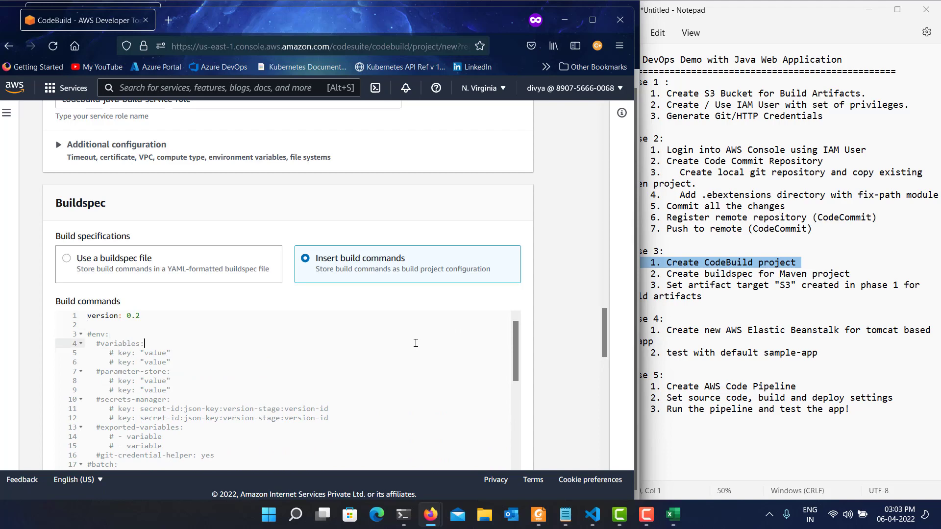
{"action": "key", "text": "Down"}
{"action": "key", "text": "Down"}
{"action": "key", "text": "Down"}
{"action": "key", "text": "Down"}
{"action": "key", "text": "Down"}
{"action": "key", "text": "Down"}
{"action": "key", "text": "Down"}
{"action": "key", "text": "Down"}
{"action": "key", "text": "Up"}
{"action": "key", "text": "Up"}
{"action": "key", "text": "Up"}
{"action": "key", "text": "Up"}
{"action": "key", "text": "Up"}
{"action": "key", "text": "Up"}
{"action": "key", "text": "Up"}
{"action": "key", "text": "Up"}
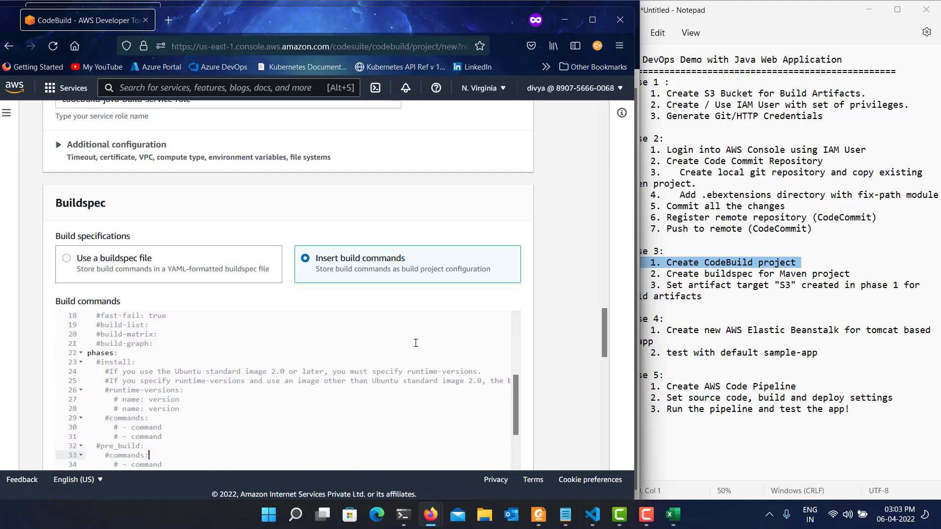
Uncomment the install phase and its runtime-versions key in the buildspec.
{"action": "key", "text": "Up"}
{"action": "key", "text": "Up"}
{"action": "key", "text": "Up"}
{"action": "key", "text": "BackSpace"}
{"action": "key", "text": "Down"}
{"action": "key", "text": "Down"}
{"action": "key", "text": "Down"}
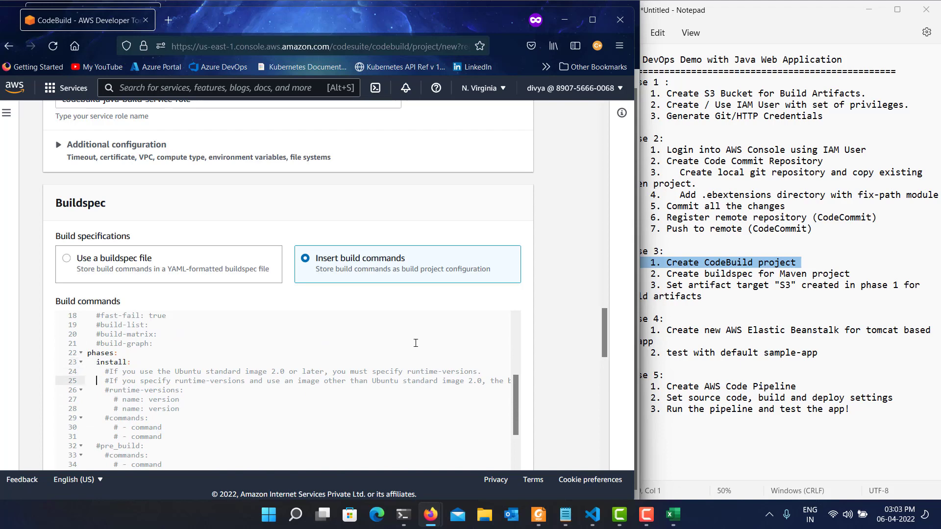
{"action": "key", "text": "Home"}
{"action": "key", "text": "Delete"}
{"action": "key", "text": "Down"}
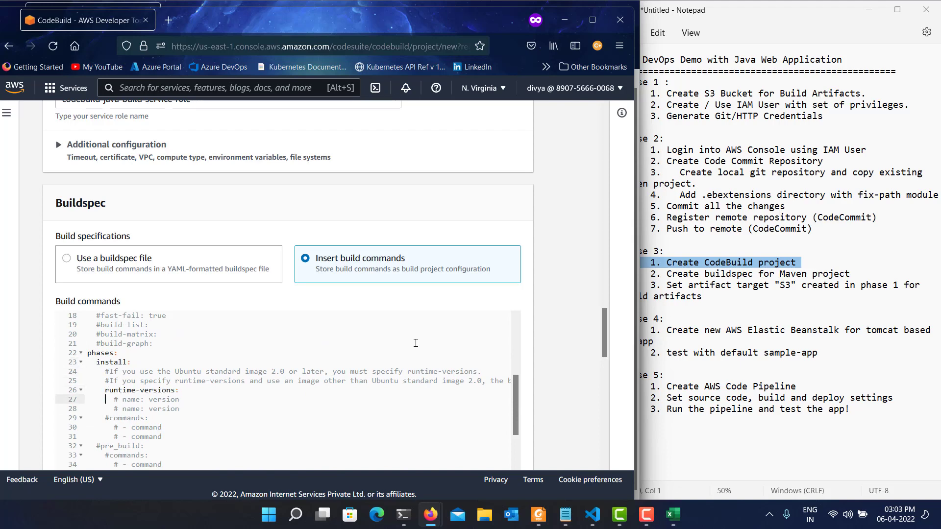
Turn the first commented name/version entry under runtime-versions into java: corretto8.
{"action": "key", "text": "Delete"}
{"action": "key", "text": "Right"}
{"action": "key", "text": "shift+Right"}
{"action": "key", "text": "shift+Right"}
{"action": "key", "text": "shift+Right"}
{"action": "key", "text": "shift+Right"}
{"action": "type", "text": "java"}
{"action": "key", "text": "ctrl+shift+Right"}
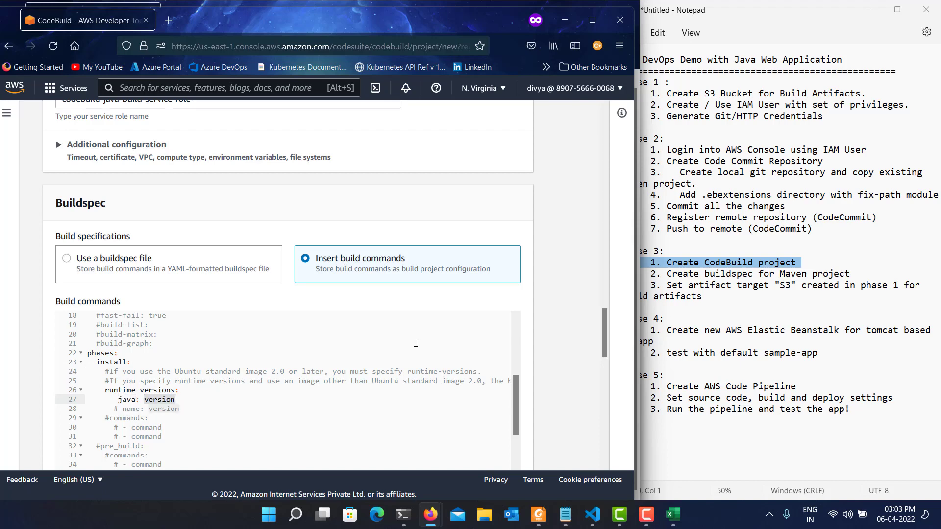
{"action": "type", "text": "corro"}
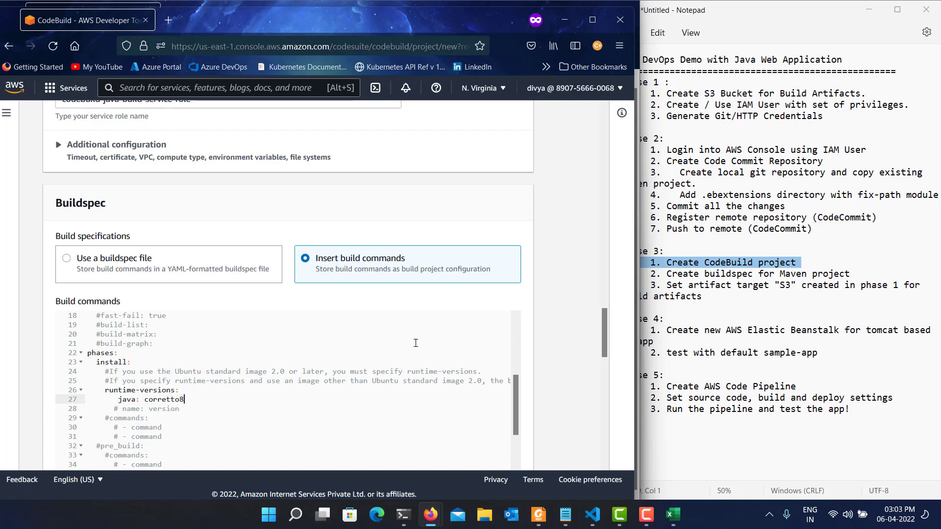
Uncomment the first command of the build phase and set it to mvn package.
{"action": "key", "text": "Down"}
{"action": "key", "text": "Down"}
{"action": "key", "text": "Down"}
{"action": "key", "text": "Down"}
{"action": "key", "text": "Down"}
{"action": "key", "text": "Down"}
{"action": "key", "text": "Down"}
{"action": "key", "text": "Down"}
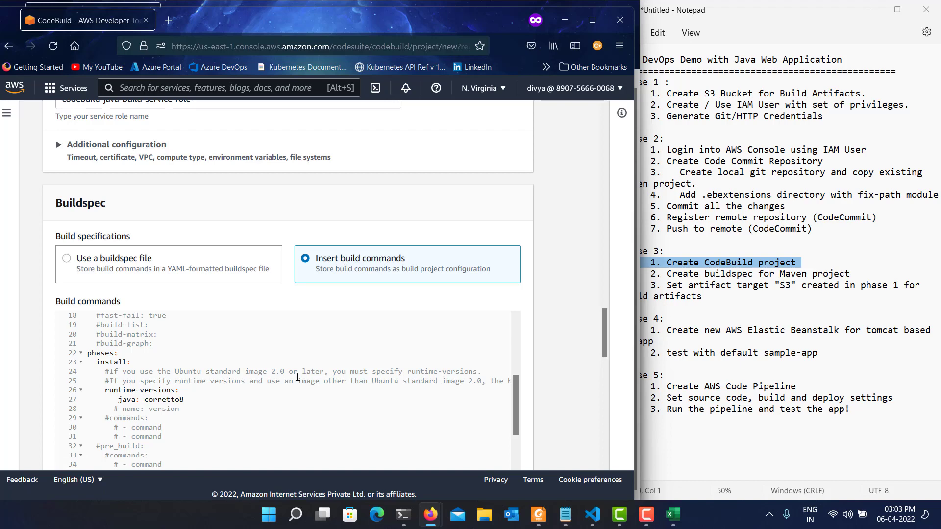
{"action": "scroll", "coordinate": [299, 377], "scroll_direction": "down", "scroll_amount": 5}
{"action": "left_click", "coordinate": [145, 355]}
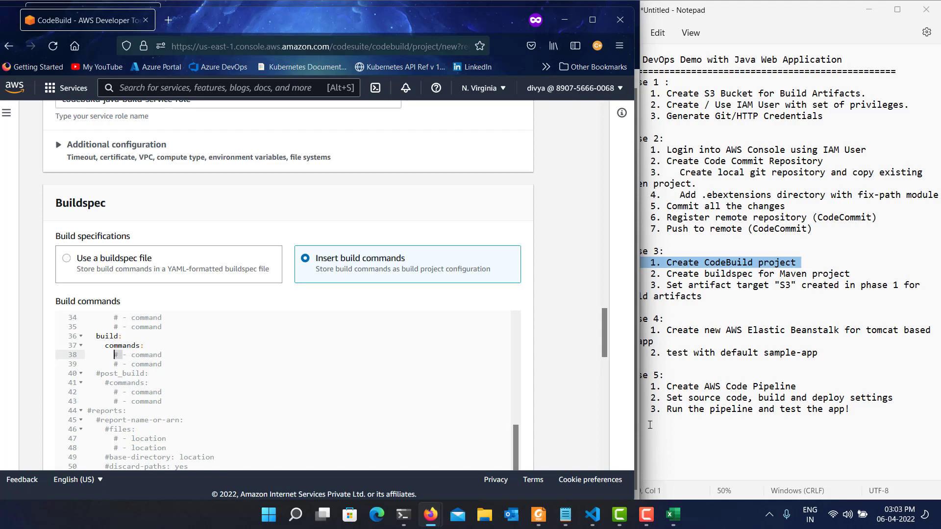
{"action": "key", "text": "BackSpace"}
{"action": "key", "text": "BackSpace"}
{"action": "key", "text": "ctrl+shift+Right"}
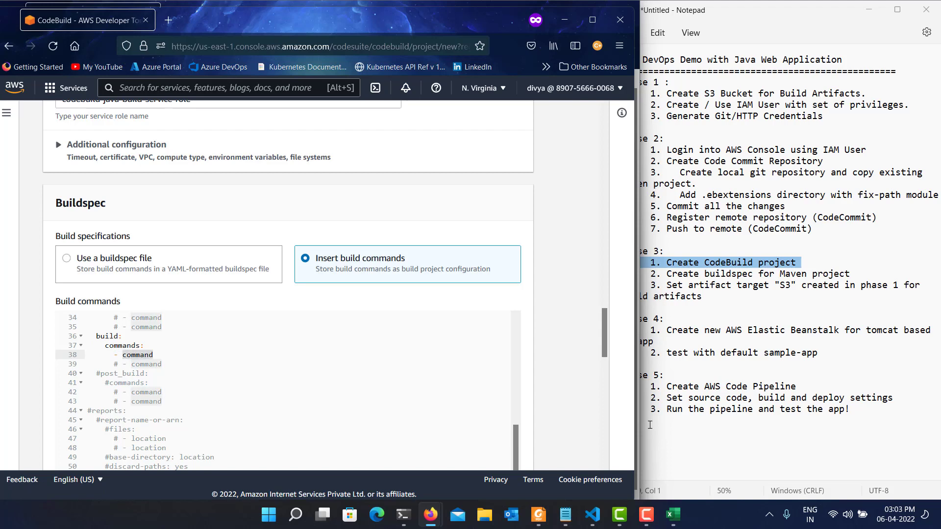
{"action": "type", "text": "mvn package"}
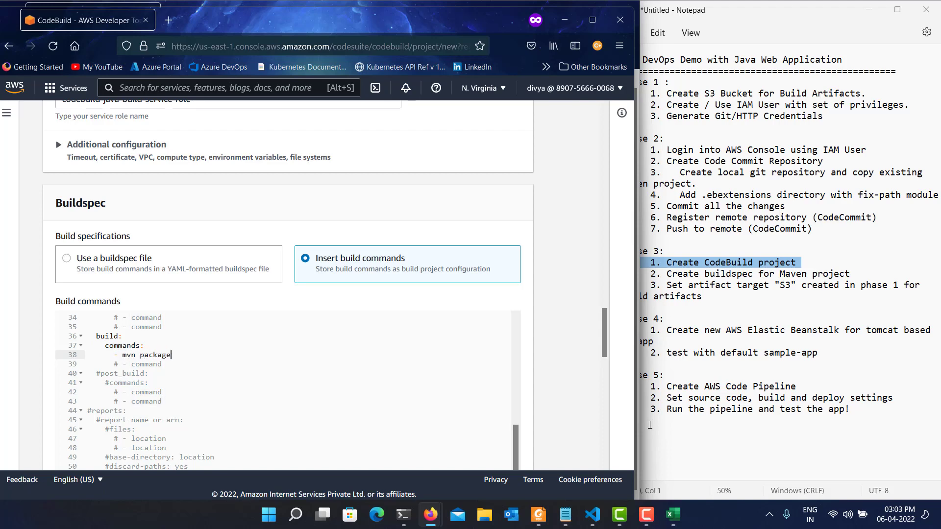
Replace the second commented build-phase command with an active mv target/ROOT.war ROOT.war entry.
{"action": "key", "text": "Down"}
{"action": "key", "text": "shift+Home"}
{"action": "key", "text": "BackSpace"}
{"action": "type", "text": "-"}
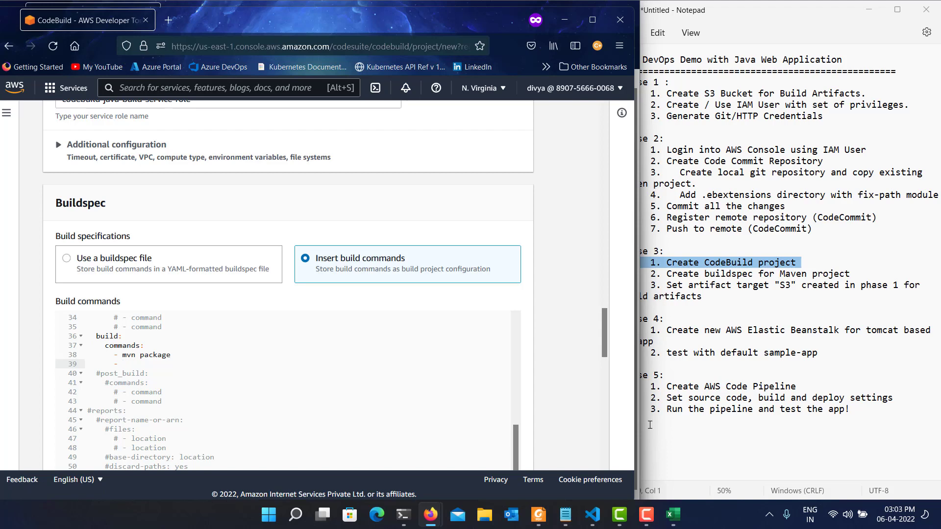
{"action": "type", "text": "mv target/ROOT.war ROOT.war"}
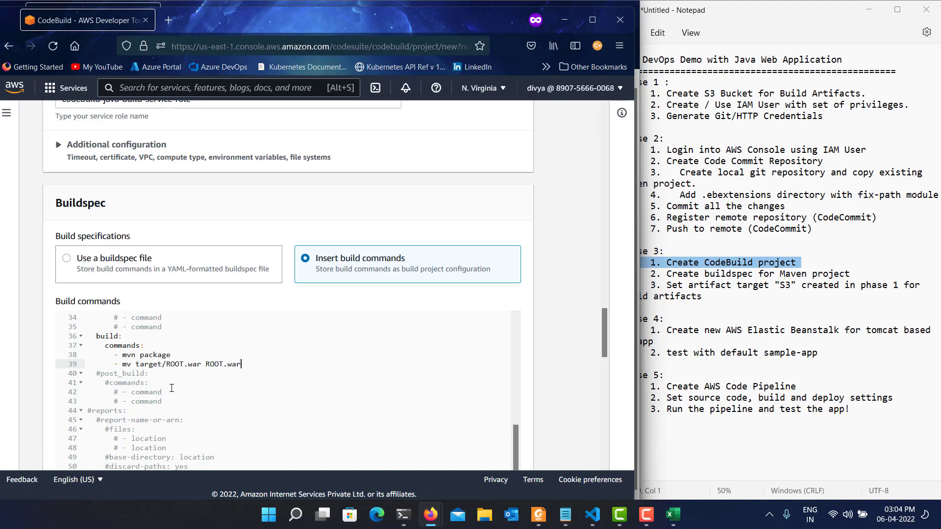
Uncomment the artifacts section and its files key in the buildspec.
{"action": "scroll", "coordinate": [172, 388], "scroll_direction": "down", "scroll_amount": 2}
{"action": "scroll", "coordinate": [180, 366], "scroll_direction": "down", "scroll_amount": 2}
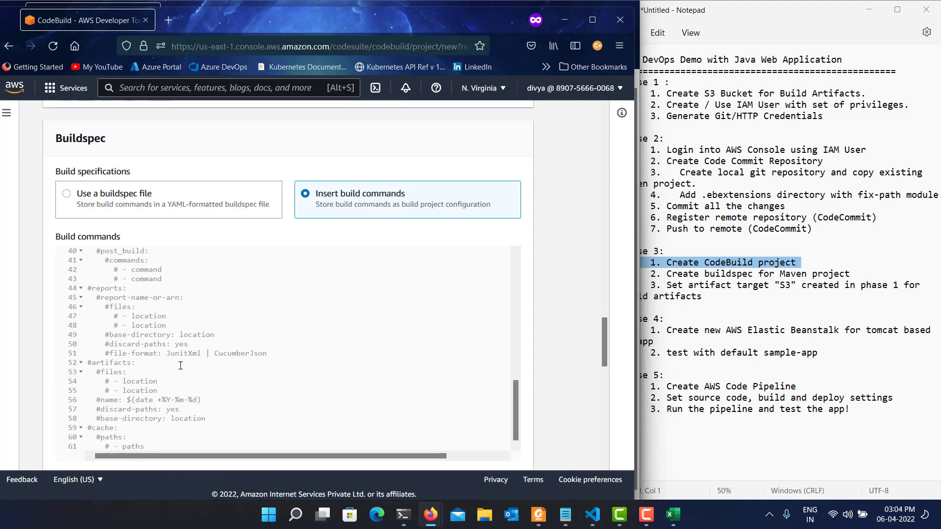
{"action": "left_click", "coordinate": [114, 365]}
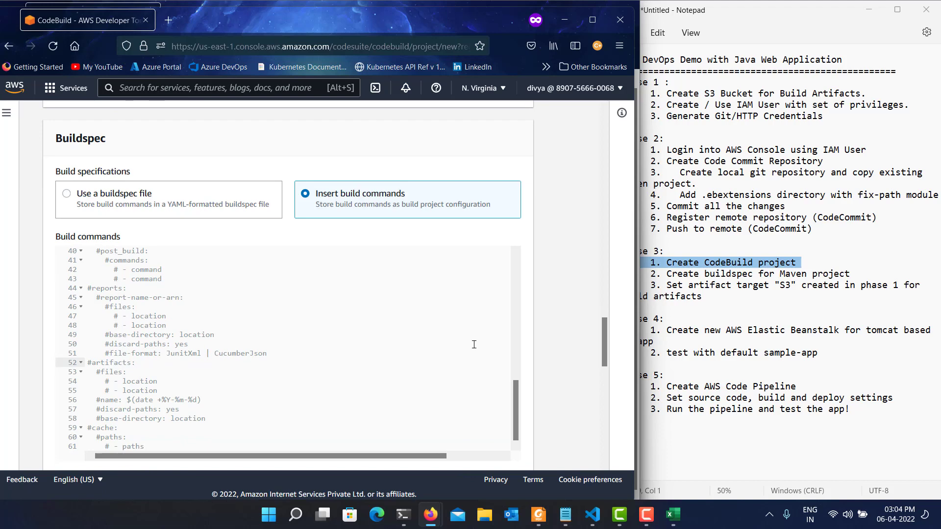
{"action": "key", "text": "shift+Right"}
{"action": "key", "text": "BackSpace"}
{"action": "key", "text": "Down"}
{"action": "key", "text": "Right"}
{"action": "key", "text": "Right"}
{"action": "key", "text": "shift+Right"}
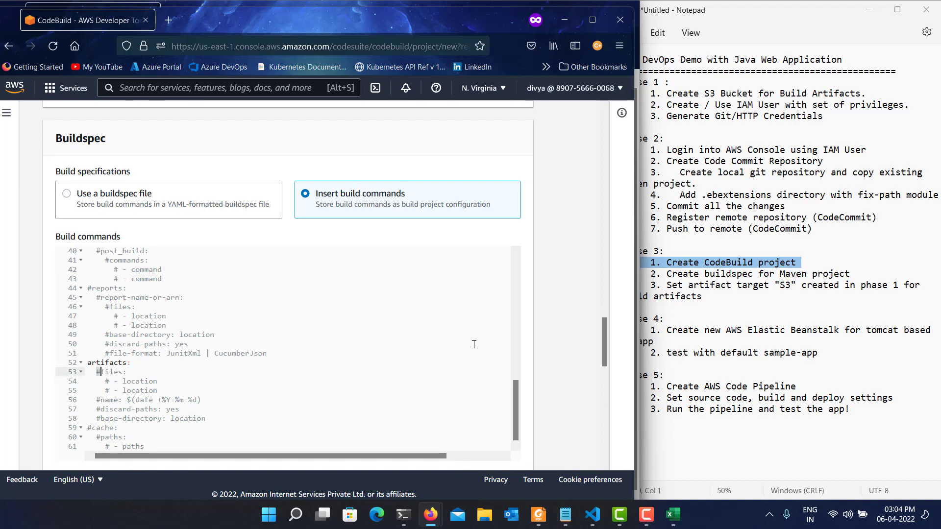
{"action": "key", "text": "BackSpace"}
Uncomment the first location under the artifacts files list and set it to ROOT.war.
{"action": "key", "text": "Down"}
{"action": "key", "text": "Right"}
{"action": "key", "text": "Right"}
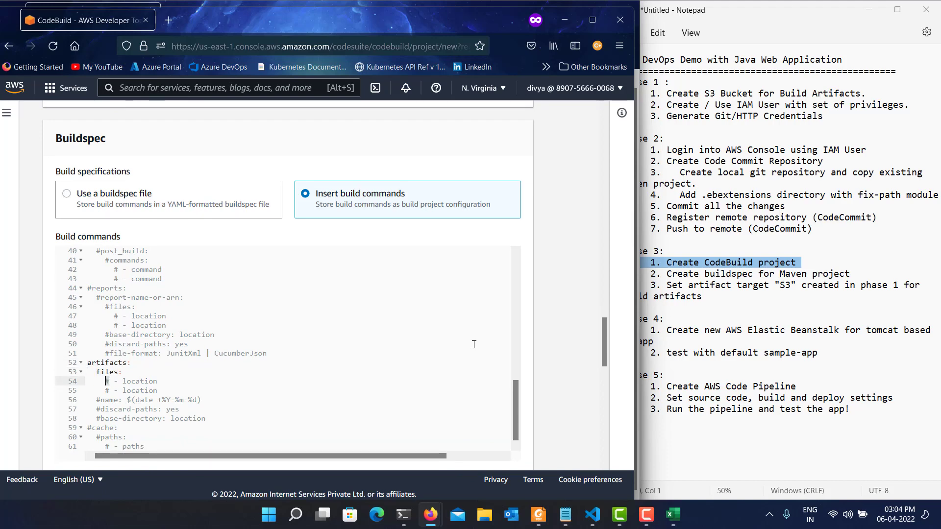
{"action": "key", "text": "BackSpace"}
{"action": "key", "text": "BackSpace"}
{"action": "key", "text": "shift+Left"}
{"action": "key", "text": "shift+Left"}
{"action": "key", "text": "shift+Left"}
{"action": "key", "text": "shift+Left"}
{"action": "key", "text": "shift+Left"}
{"action": "key", "text": "shift+Left"}
{"action": "key", "text": "shift+Left"}
{"action": "key", "text": "shift+Left"}
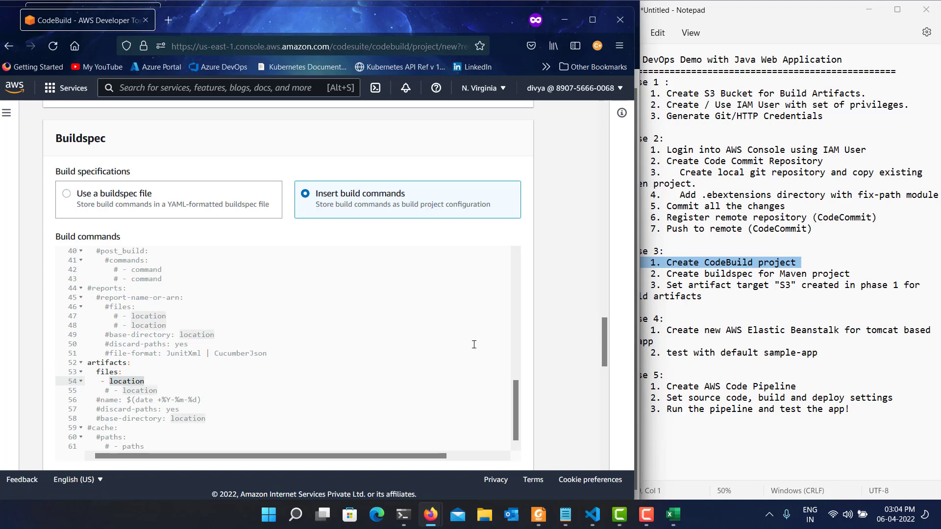
{"action": "type", "text": "ROOT."}
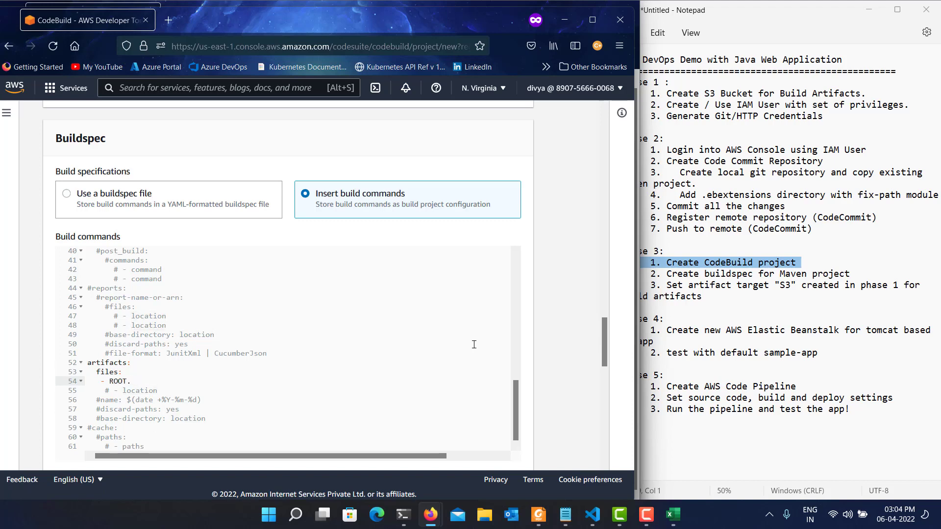
{"action": "type", "text": "war"}
Replace the second commented location under the artifacts files list with an active .ebextenesions/**/* entry.
{"action": "key", "text": "Down"}
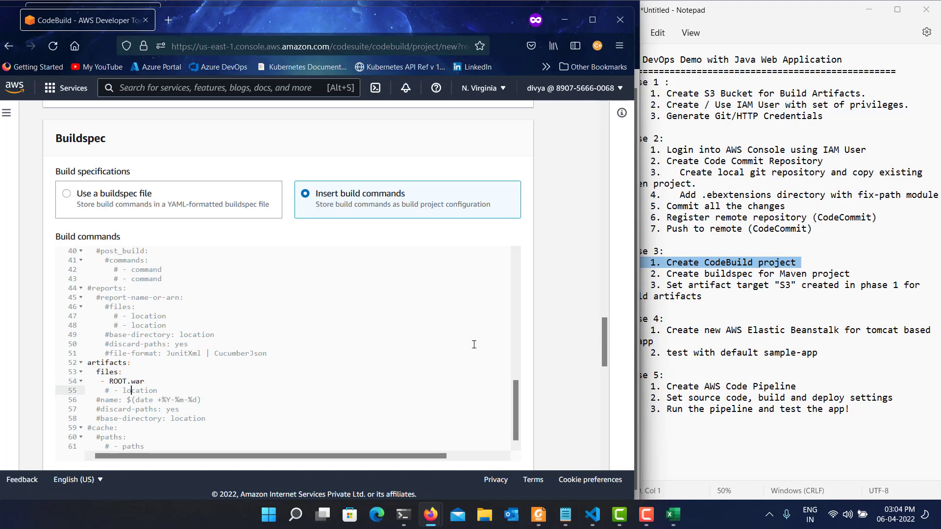
{"action": "key", "text": "BackSpace"}
{"action": "key", "text": "BackSpace"}
{"action": "key", "text": "BackSpace"}
{"action": "key", "text": "shift+End"}
{"action": "type", "text": ".ebextenesions/**/*"}
Check the edited buildspec from its last line up to the phases and back down to the artifacts and cache sections.
{"action": "key", "text": "Down"}
{"action": "key", "text": "Down"}
{"action": "key", "text": "Down"}
{"action": "key", "text": "Down"}
{"action": "key", "text": "Down"}
{"action": "key", "text": "Down"}
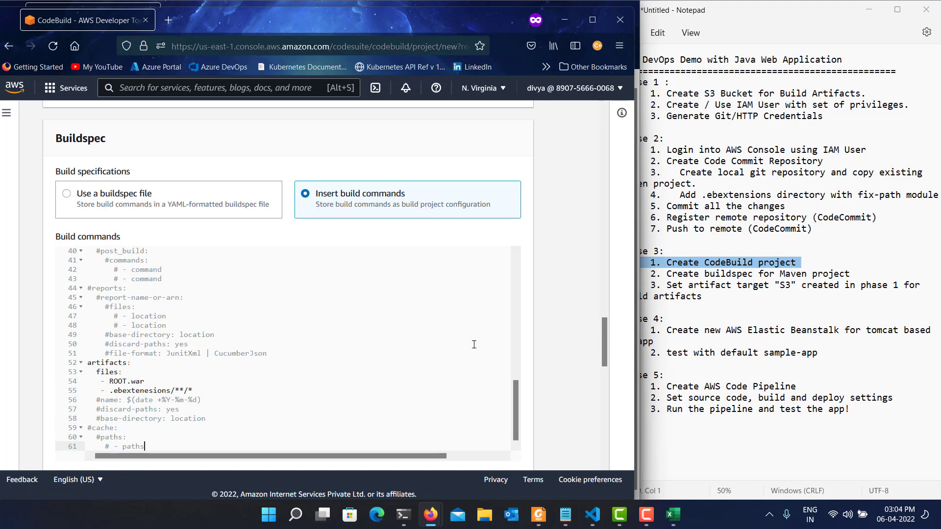
{"action": "key", "text": "Up"}
{"action": "key", "text": "Up"}
{"action": "key", "text": "Up"}
{"action": "key", "text": "Up"}
{"action": "key", "text": "Up"}
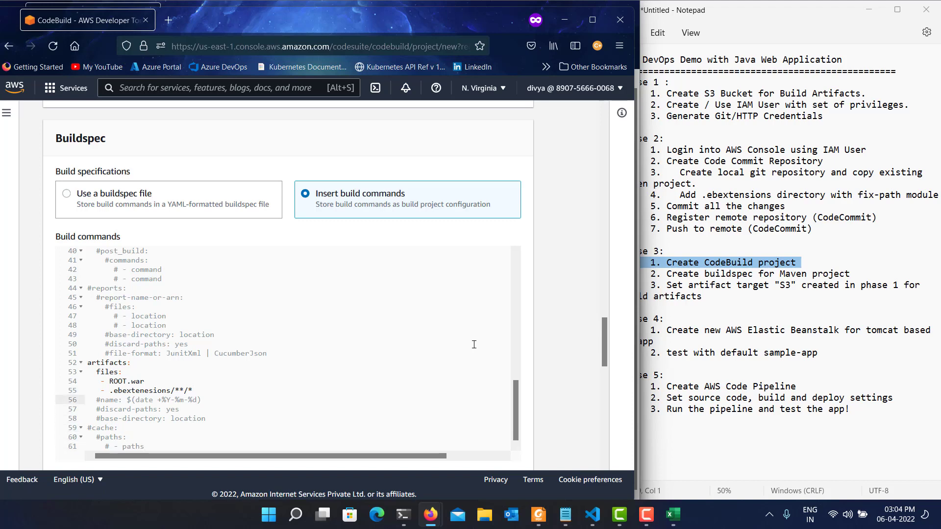
{"action": "key", "text": "Up"}
{"action": "key", "text": "Up"}
{"action": "key", "text": "Up"}
{"action": "key", "text": "Up"}
{"action": "key", "text": "Up"}
{"action": "key", "text": "Up"}
{"action": "key", "text": "Up"}
{"action": "key", "text": "Up"}
{"action": "key", "text": "Up"}
{"action": "key", "text": "Up"}
{"action": "key", "text": "Up"}
{"action": "key", "text": "Up"}
{"action": "key", "text": "Up"}
{"action": "key", "text": "Up"}
{"action": "key", "text": "Up"}
{"action": "key", "text": "Up"}
{"action": "key", "text": "Up"}
{"action": "key", "text": "Up"}
{"action": "key", "text": "Up"}
{"action": "key", "text": "Up"}
{"action": "key", "text": "Up"}
{"action": "key", "text": "Down"}
{"action": "key", "text": "Down"}
{"action": "key", "text": "Down"}
{"action": "key", "text": "Down"}
{"action": "key", "text": "Down"}
{"action": "key", "text": "Down"}
{"action": "key", "text": "Down"}
{"action": "key", "text": "Down"}
{"action": "key", "text": "Down"}
{"action": "key", "text": "Down"}
{"action": "key", "text": "Down"}
{"action": "key", "text": "Down"}
{"action": "key", "text": "Down"}
{"action": "key", "text": "Down"}
{"action": "key", "text": "Down"}
{"action": "key", "text": "Down"}
{"action": "key", "text": "Down"}
{"action": "key", "text": "Down"}
{"action": "key", "text": "Down"}
{"action": "key", "text": "Down"}
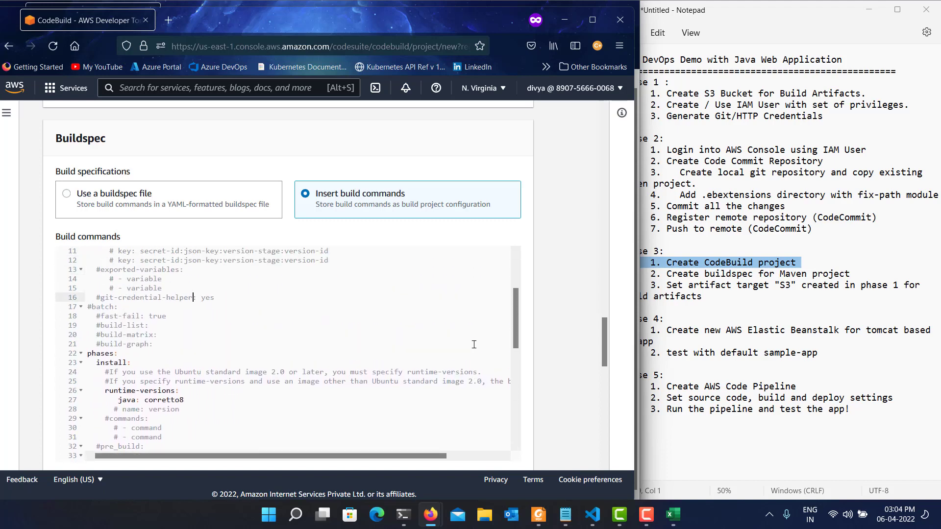
{"action": "key", "text": "Down"}
{"action": "key", "text": "Down"}
{"action": "key", "text": "Down"}
{"action": "key", "text": "Down"}
{"action": "key", "text": "Down"}
{"action": "key", "text": "Down"}
{"action": "key", "text": "Down"}
{"action": "key", "text": "Down"}
{"action": "key", "text": "Down"}
{"action": "key", "text": "Down"}
{"action": "key", "text": "Down"}
{"action": "key", "text": "Down"}
{"action": "key", "text": "Down"}
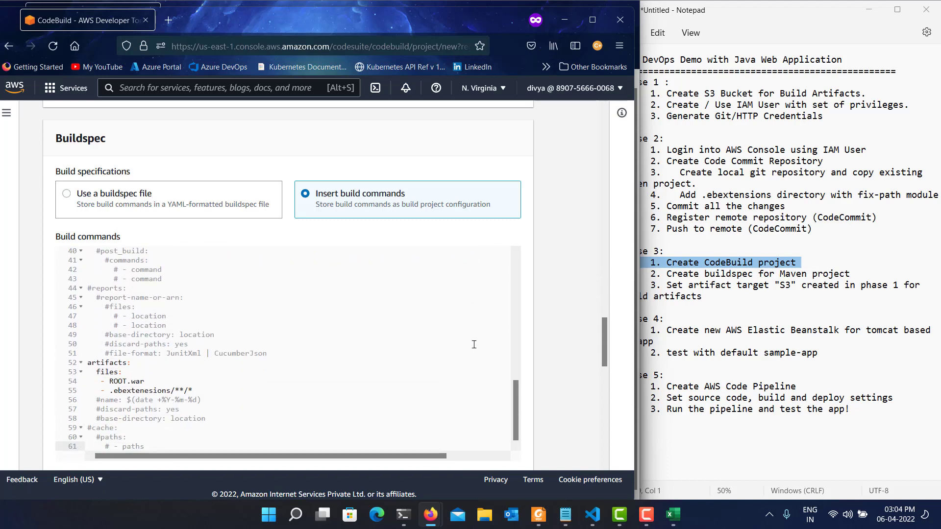
Set the primary artifact's type to Amazon S3 and choose devops-buckets as the bucket.
{"action": "scroll", "coordinate": [570, 336], "scroll_direction": "down", "scroll_amount": 6}
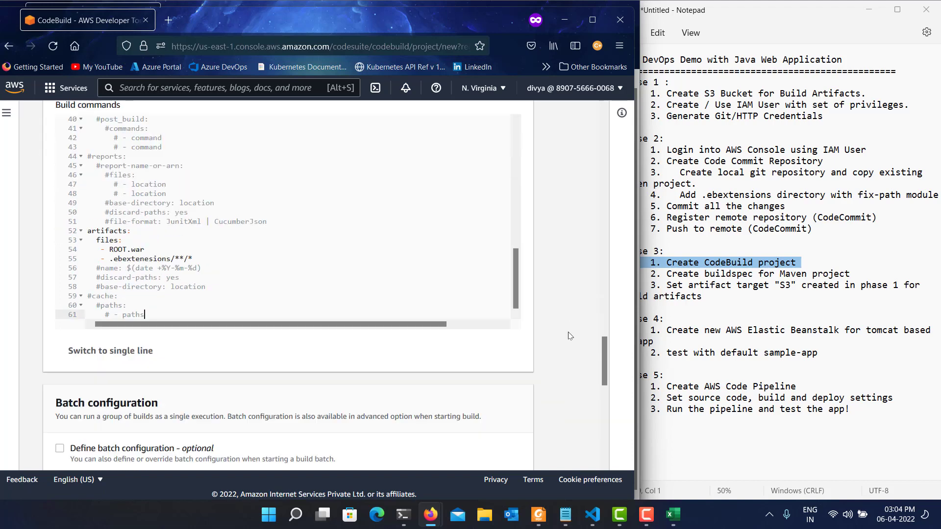
{"action": "scroll", "coordinate": [570, 336], "scroll_direction": "down", "scroll_amount": 2}
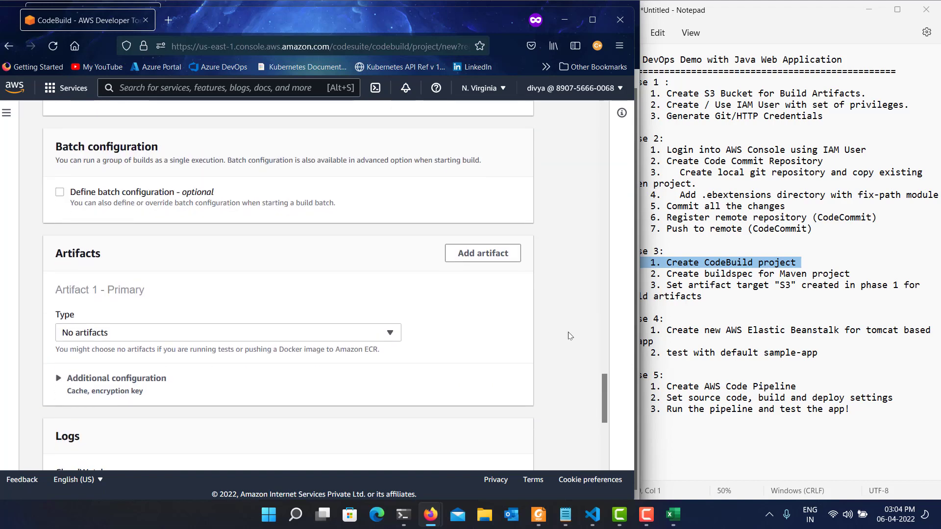
{"action": "left_click", "coordinate": [211, 332]}
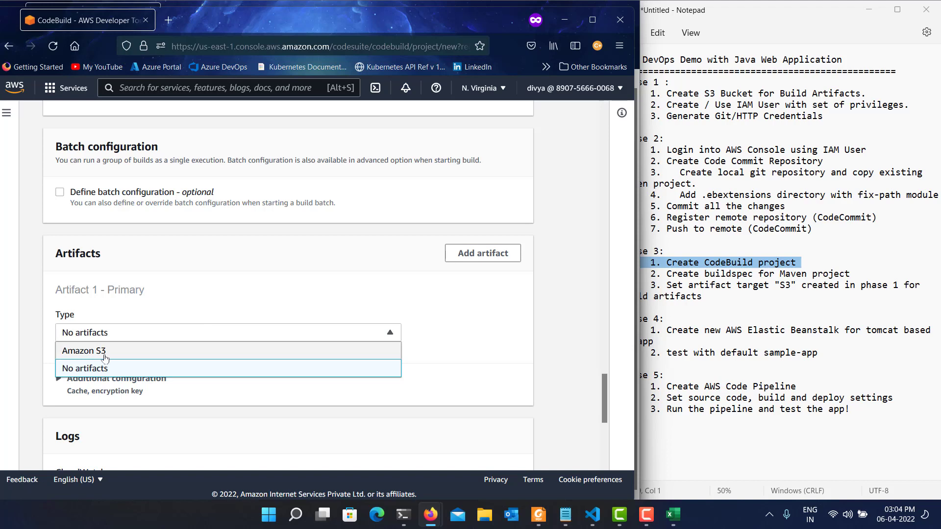
{"action": "left_click", "coordinate": [86, 351]}
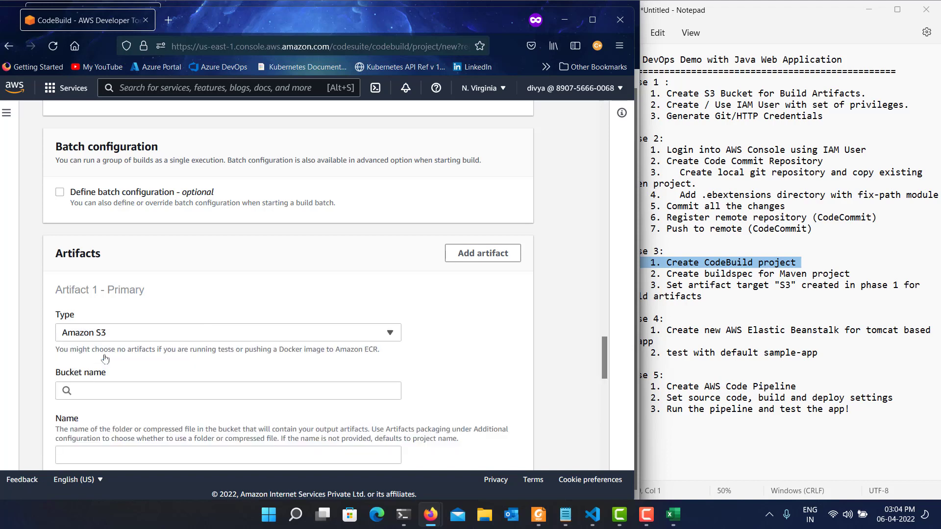
{"action": "left_click", "coordinate": [111, 393]}
{"action": "left_click", "coordinate": [116, 408]}
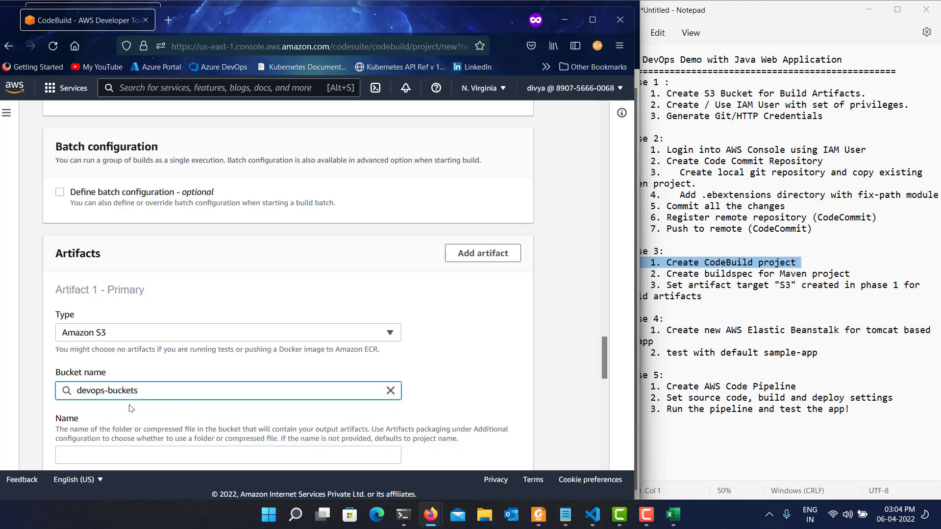
Highlight the Phase 1 line "Create S3 Bucket for Build Artifacts." in the Notepad plan and return to the bucket name in the browser.
{"action": "scroll", "coordinate": [162, 363], "scroll_direction": "down", "scroll_amount": 1}
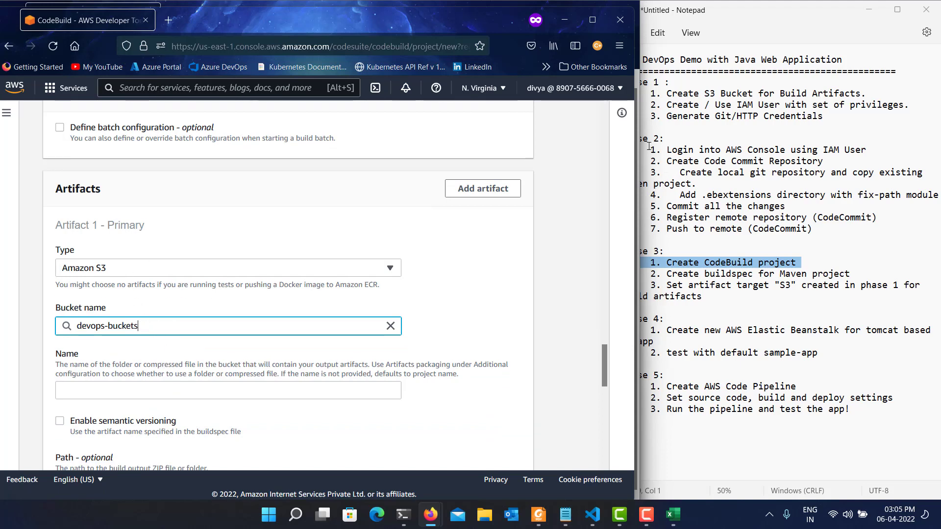
{"action": "left_click", "coordinate": [716, 86]}
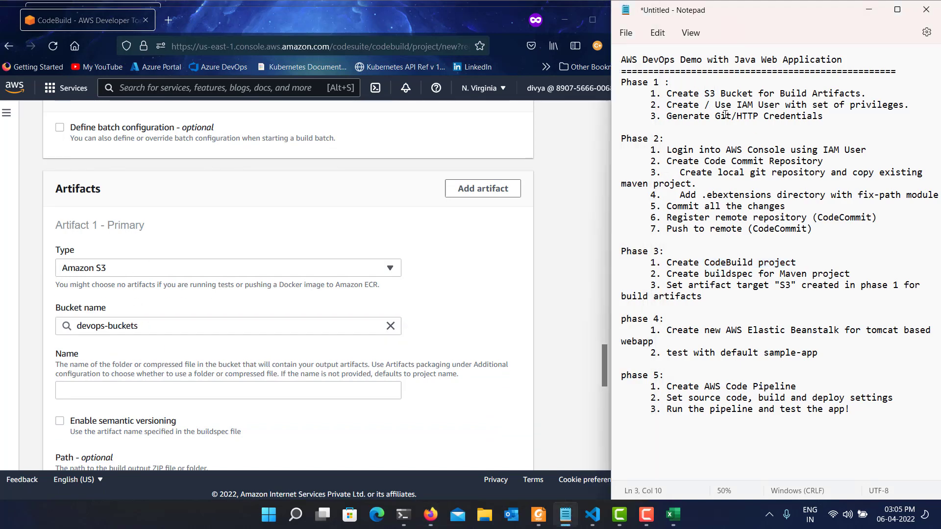
{"action": "triple_click", "coordinate": [722, 96]}
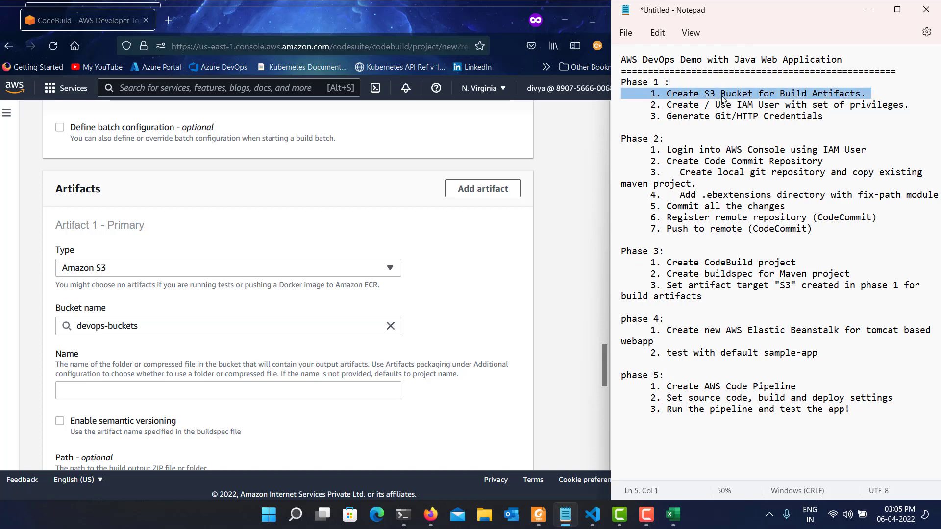
{"action": "left_click", "coordinate": [124, 327]}
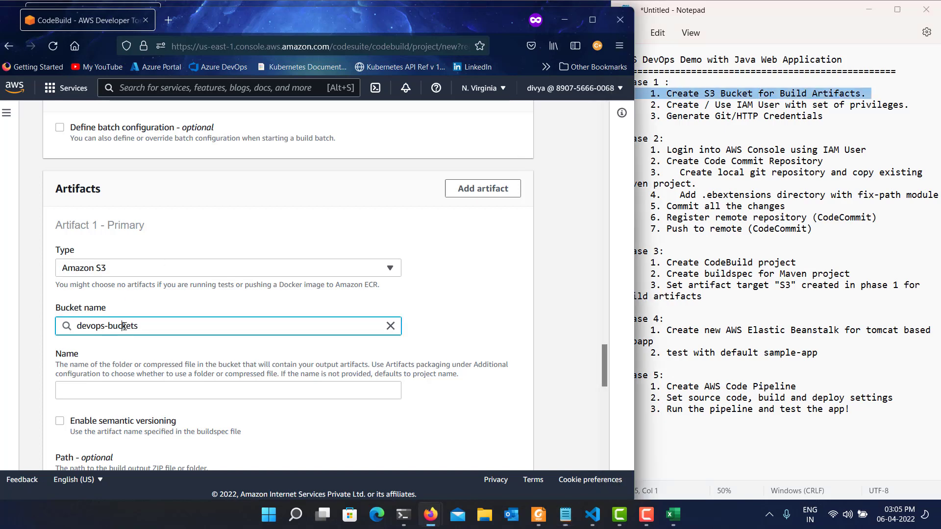
Enable semantic versioning so the artifact uses the name specified in the buildspec file.
{"action": "left_click", "coordinate": [194, 389]}
{"action": "scroll", "coordinate": [211, 370], "scroll_direction": "down", "scroll_amount": 1}
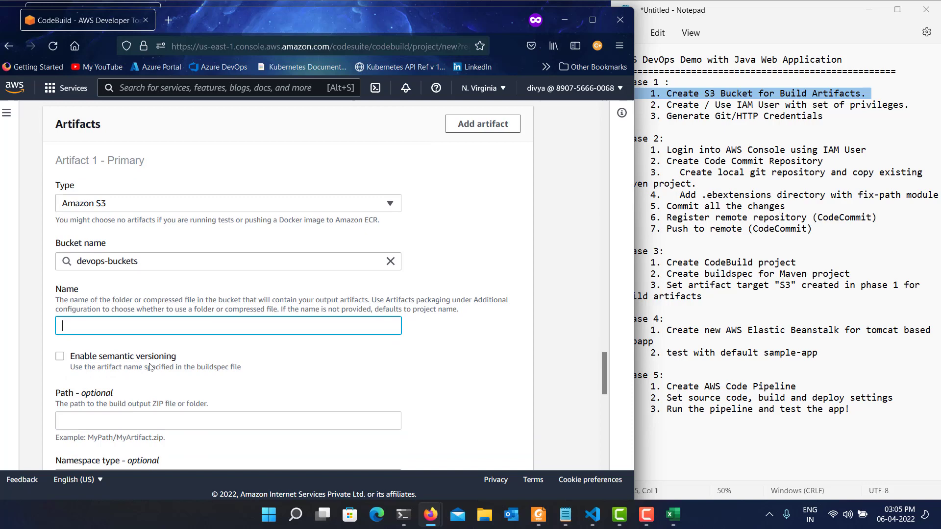
{"action": "left_click", "coordinate": [79, 361]}
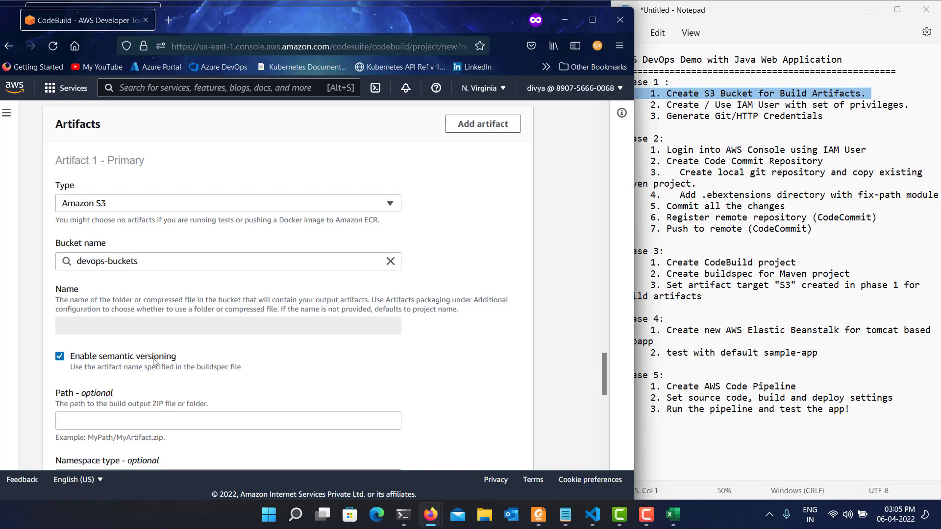
Uncomment the artifacts name entry $(date +%Y-%m-%d) in the buildspec and align its indentation with the files key.
{"action": "scroll", "coordinate": [154, 362], "scroll_direction": "up", "scroll_amount": 5}
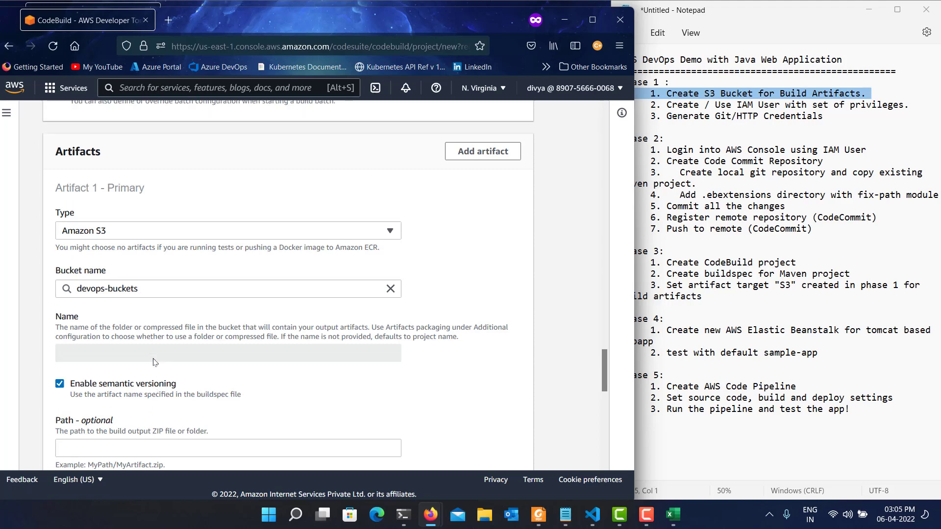
{"action": "scroll", "coordinate": [153, 362], "scroll_direction": "up", "scroll_amount": 3}
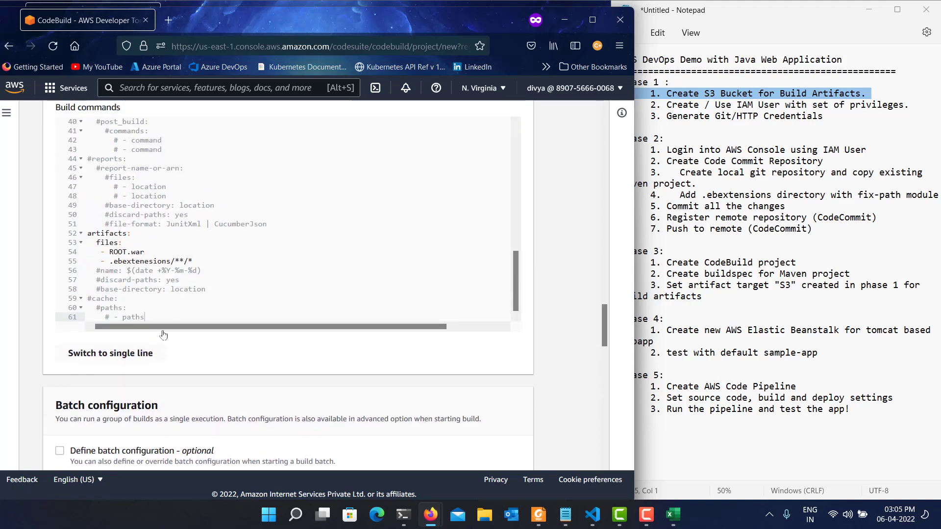
{"action": "left_click", "coordinate": [121, 278]}
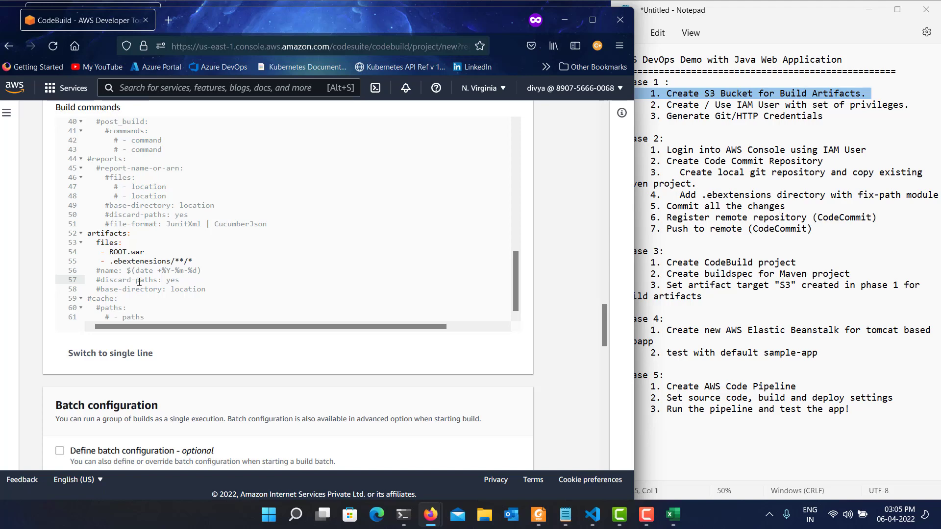
{"action": "left_click", "coordinate": [101, 271]}
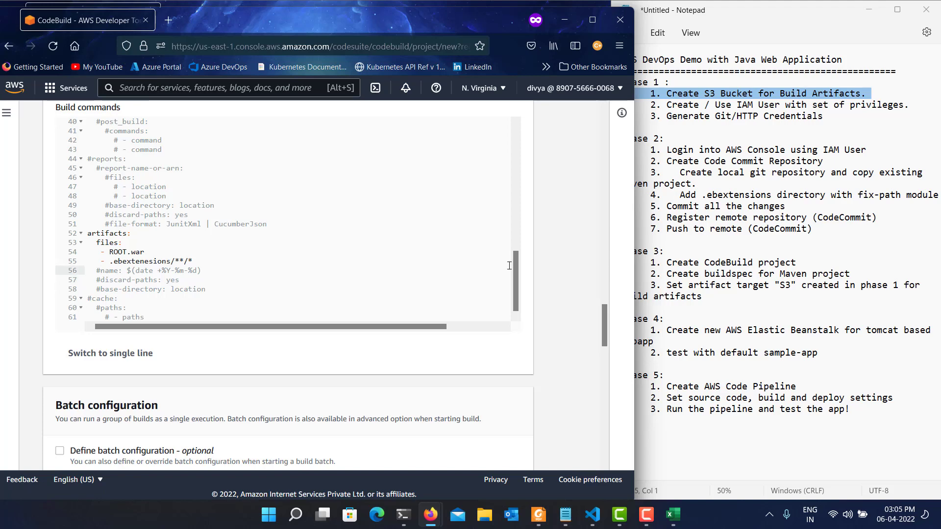
{"action": "key", "text": "Left"}
{"action": "key", "text": "Delete"}
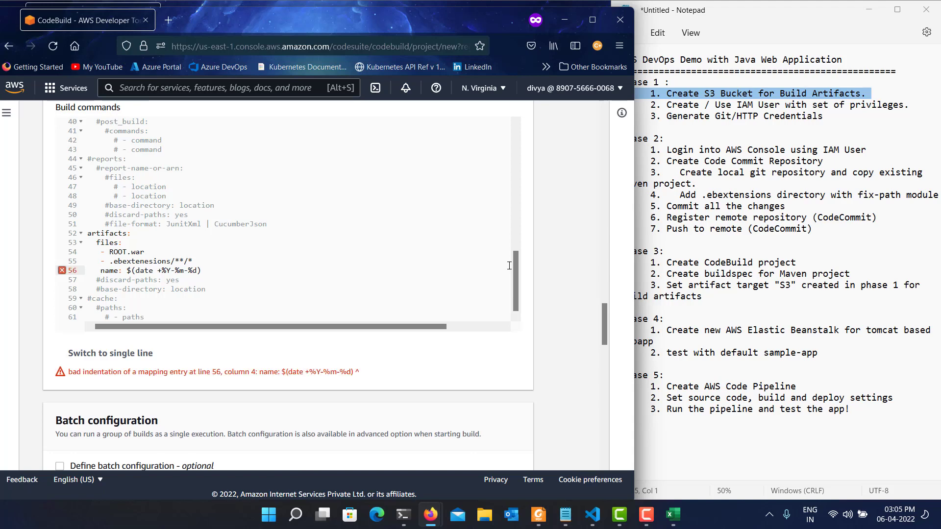
{"action": "key", "text": "BackSpace"}
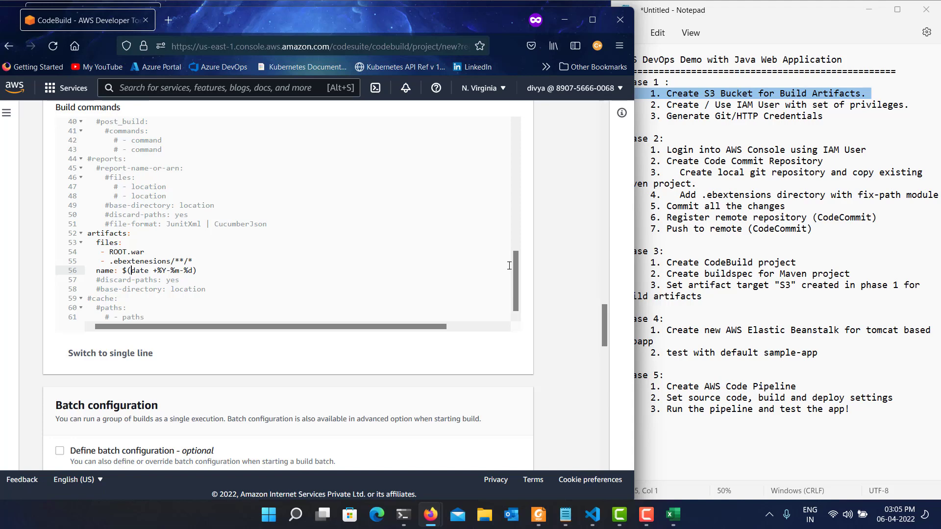
Set the CloudWatch logs group name to buildlogs and create the build project.
{"action": "scroll", "coordinate": [237, 298], "scroll_direction": "down", "scroll_amount": 9}
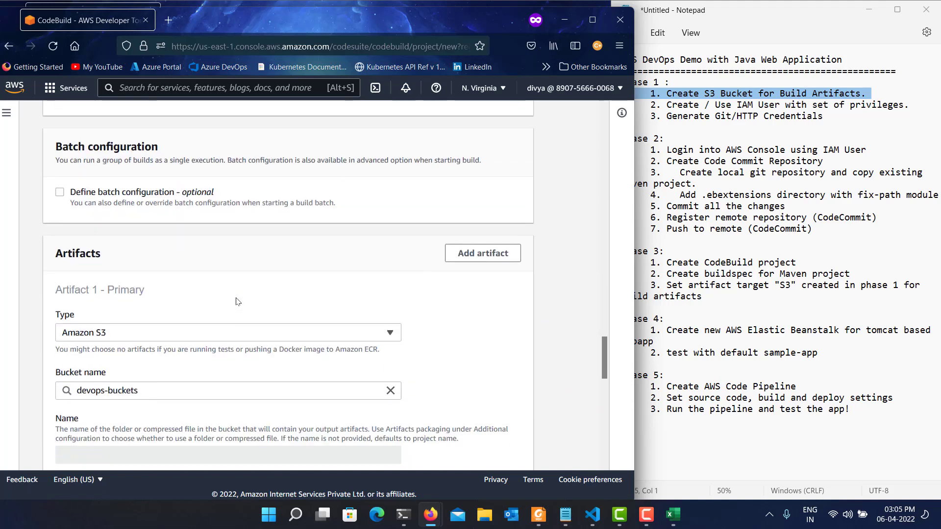
{"action": "scroll", "coordinate": [237, 299], "scroll_direction": "down", "scroll_amount": 5}
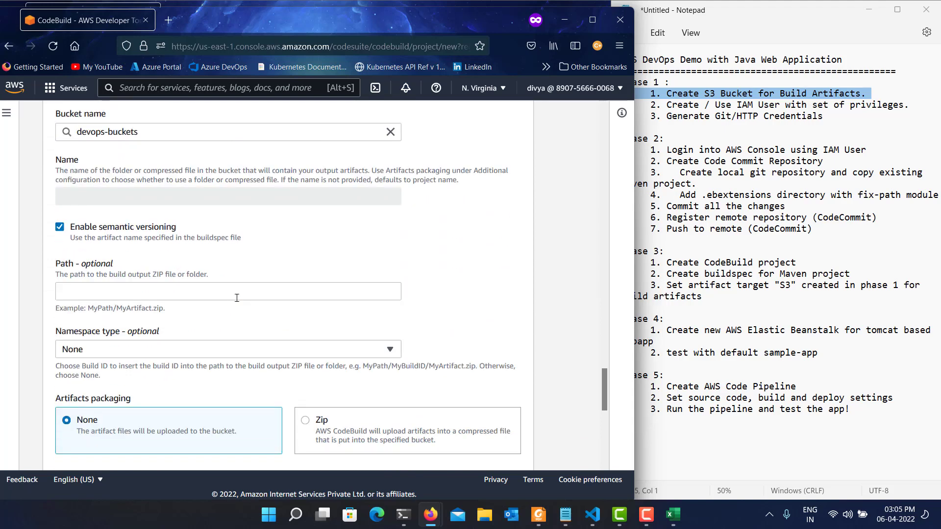
{"action": "scroll", "coordinate": [237, 298], "scroll_direction": "down", "scroll_amount": 1}
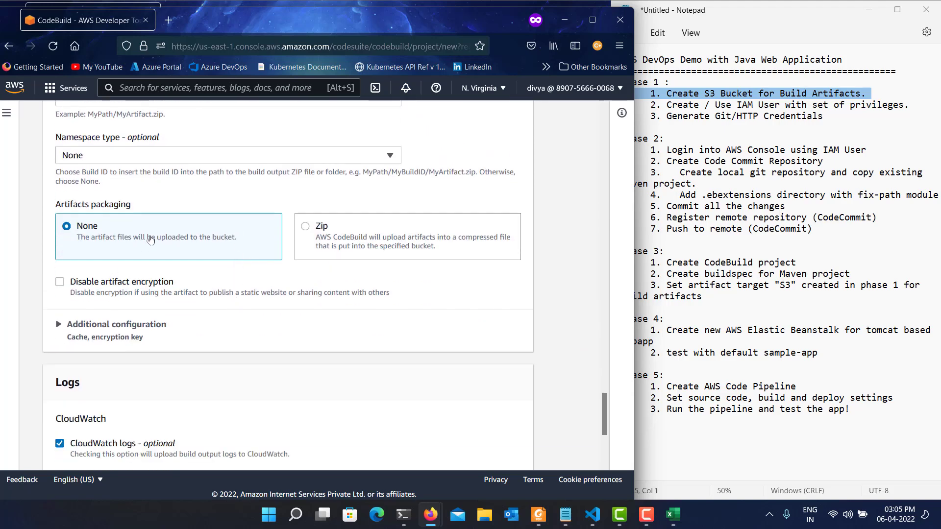
{"action": "scroll", "coordinate": [151, 239], "scroll_direction": "down", "scroll_amount": 3}
{"action": "left_click", "coordinate": [109, 301]}
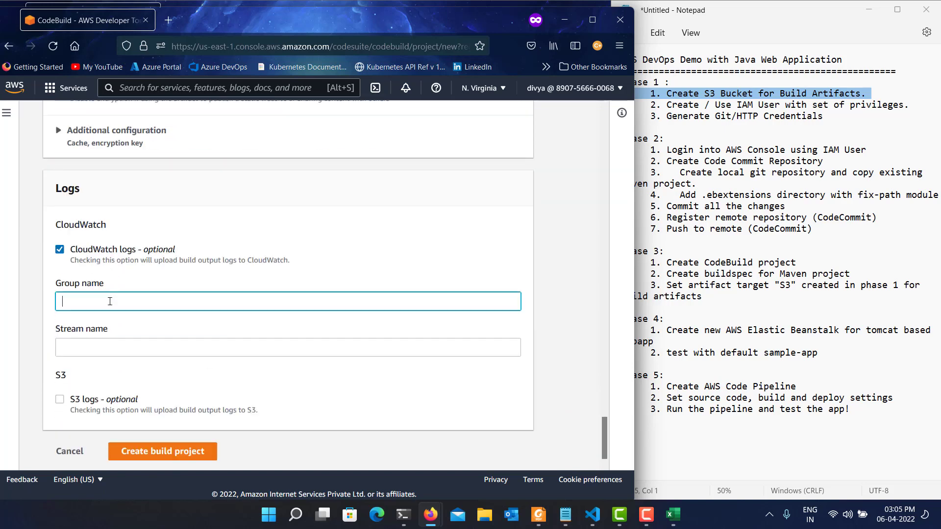
{"action": "type", "text": "buildlogs"}
{"action": "scroll", "coordinate": [216, 370], "scroll_direction": "down", "scroll_amount": 1}
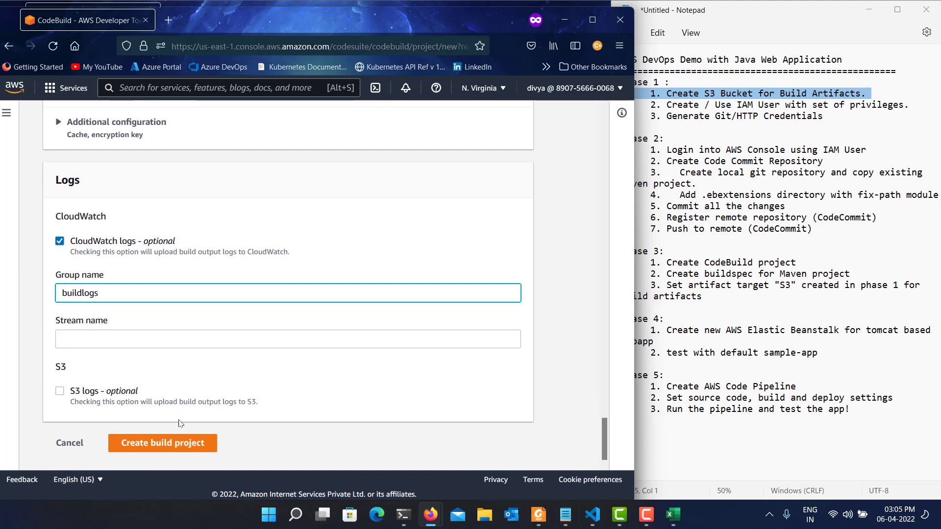
{"action": "left_click", "coordinate": [170, 444]}
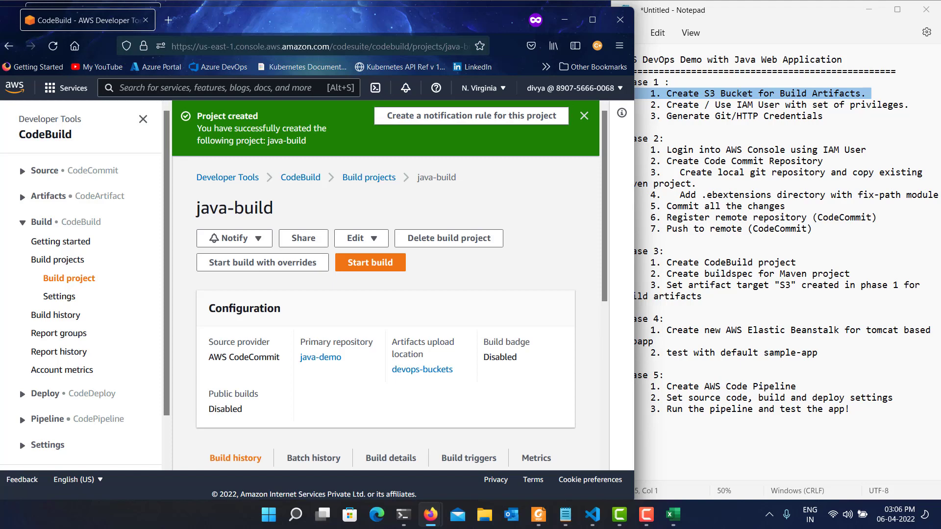
Collapse the navigation sidebar and start a build of the java-build project.
{"action": "key", "text": "F9"}
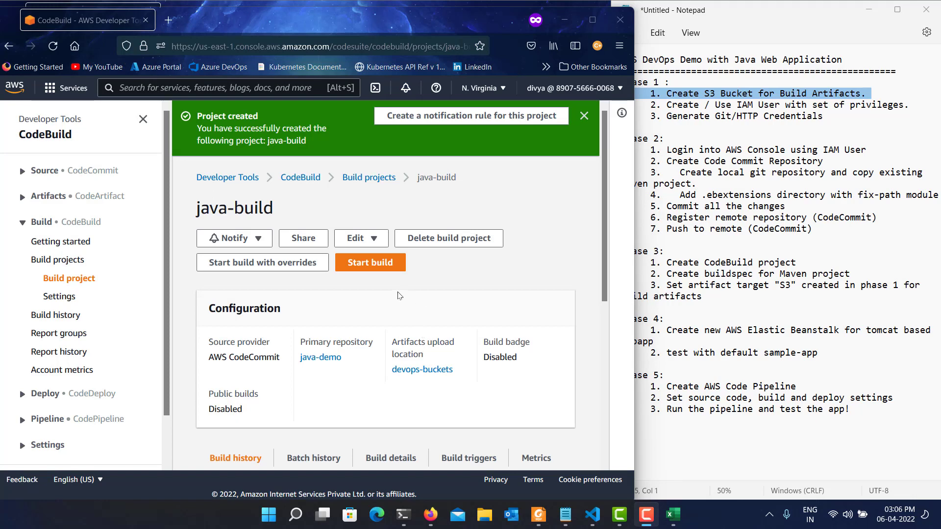
{"action": "left_click", "coordinate": [144, 119]}
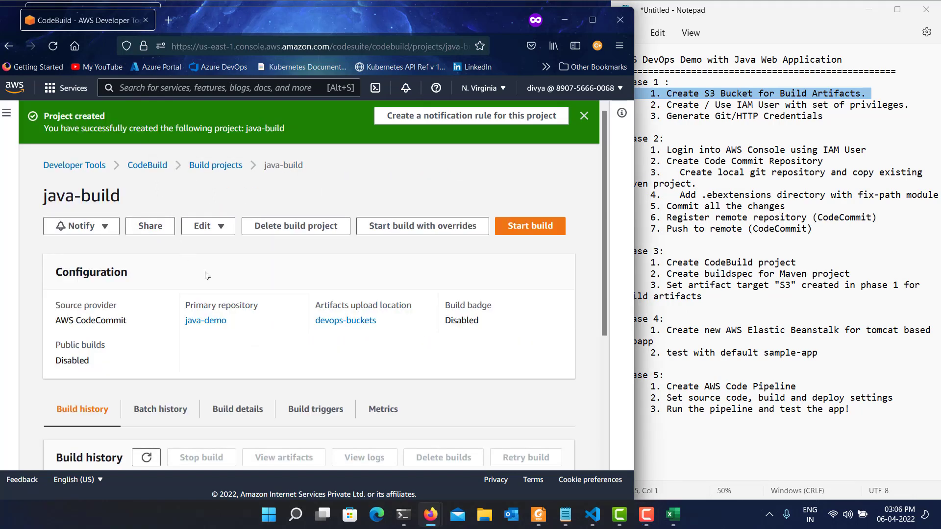
{"action": "left_click", "coordinate": [523, 226]}
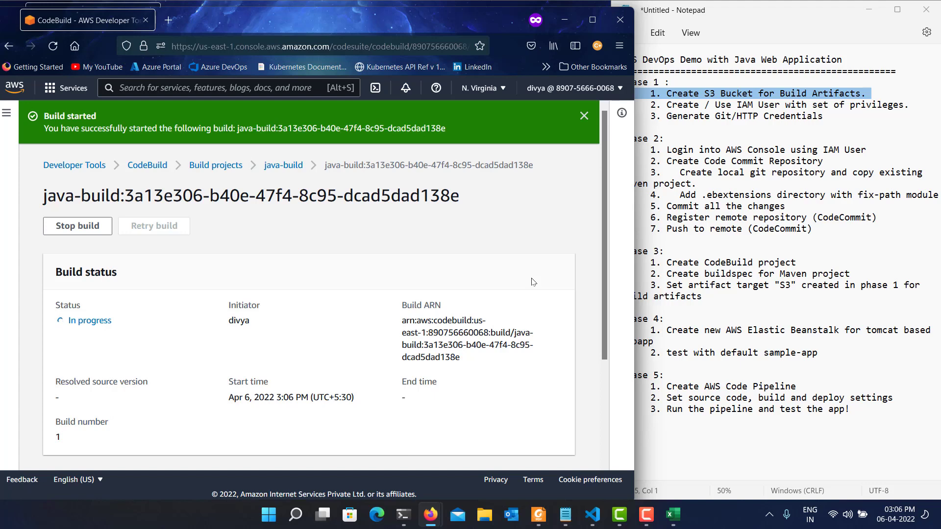
Tail the running build's logs through to the completed phase and close the log view.
{"action": "scroll", "coordinate": [201, 302], "scroll_direction": "down", "scroll_amount": 3}
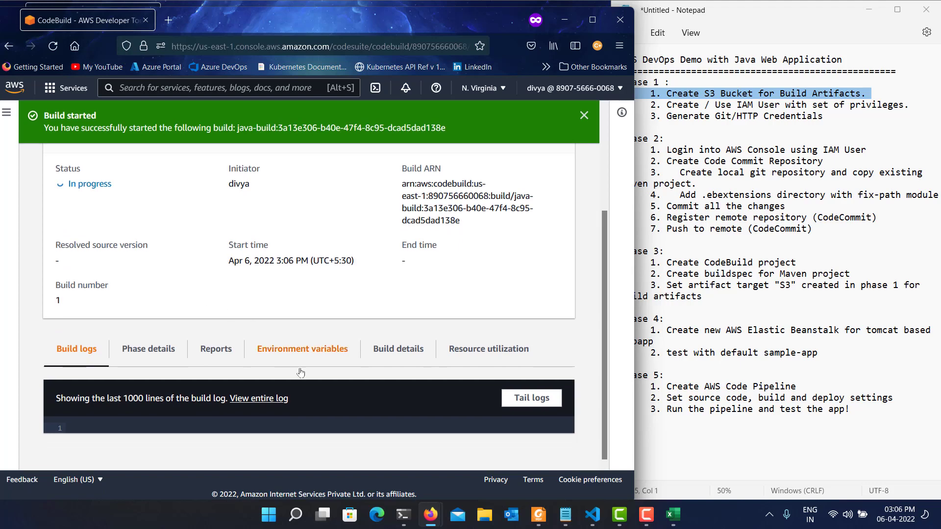
{"action": "left_click", "coordinate": [530, 397]}
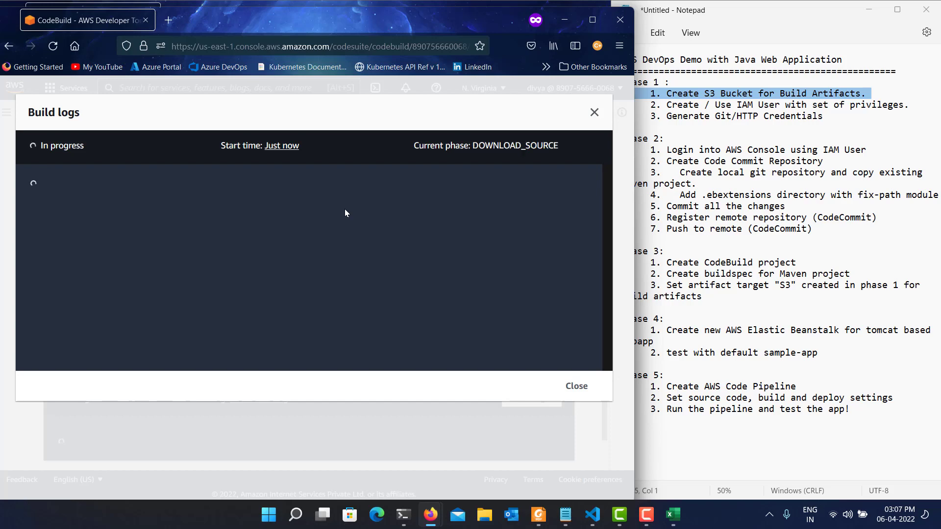
{"action": "key", "text": "F9"}
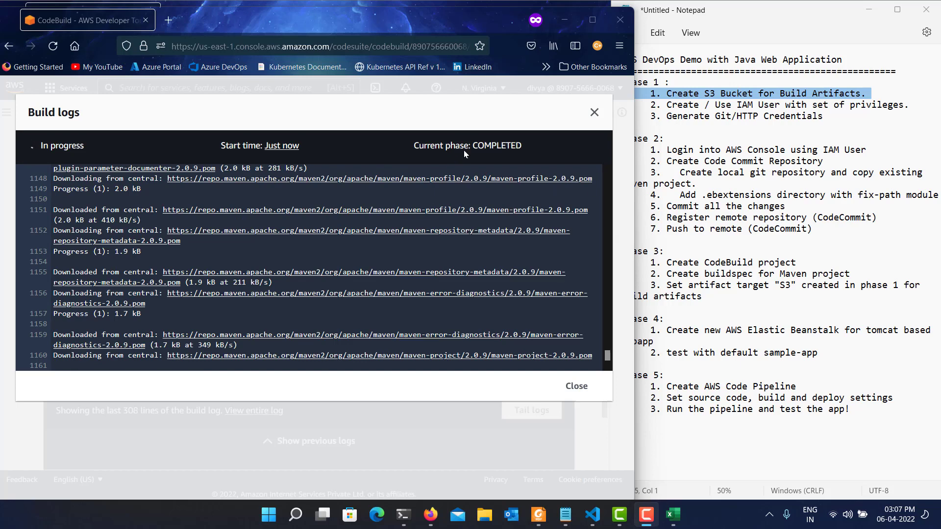
{"action": "left_click", "coordinate": [594, 118]}
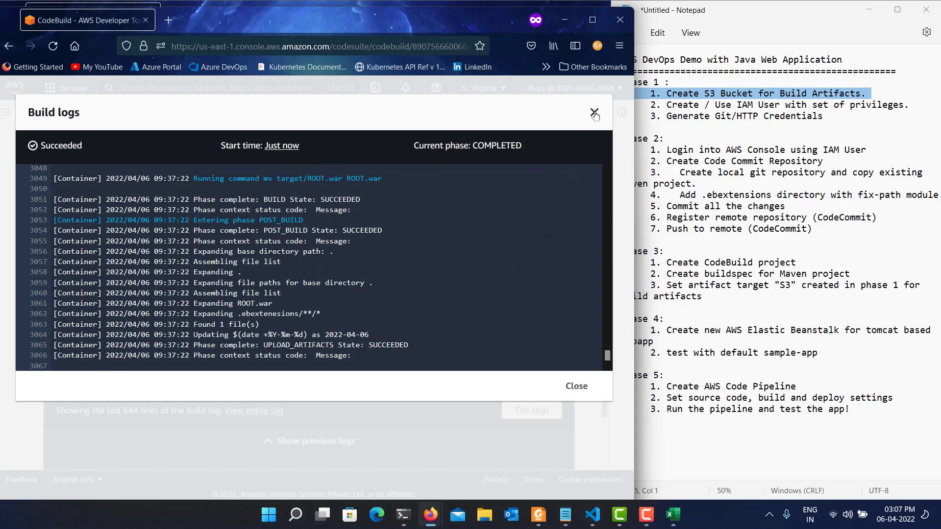
{"action": "left_click", "coordinate": [594, 114]}
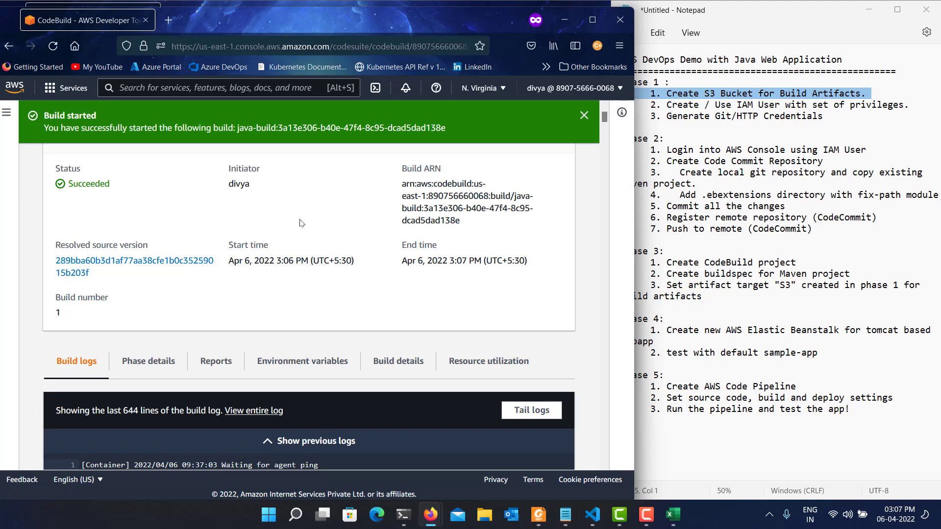
Examine the build's status and its log output, dismiss the build notification, and return to the top of the page.
{"action": "scroll", "coordinate": [285, 299], "scroll_direction": "up", "scroll_amount": 3}
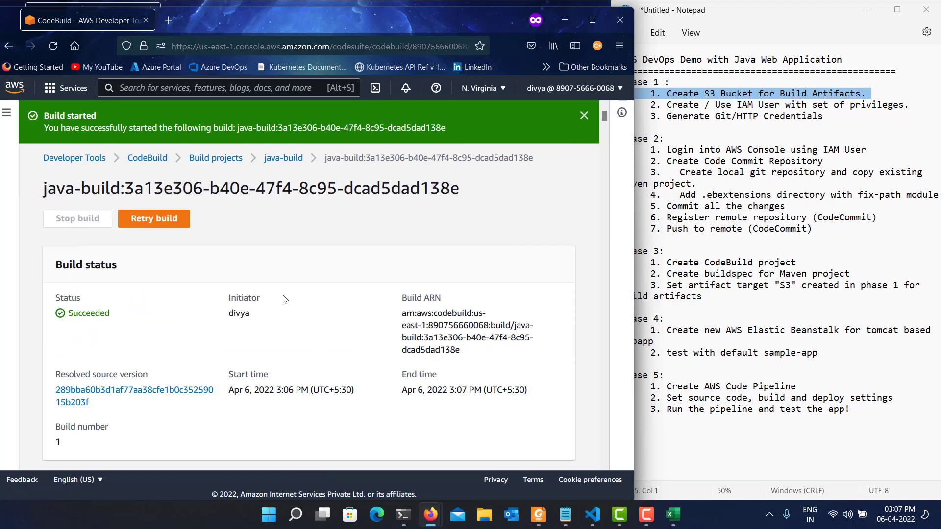
{"action": "scroll", "coordinate": [285, 299], "scroll_direction": "down", "scroll_amount": 5}
{"action": "scroll", "coordinate": [284, 299], "scroll_direction": "up", "scroll_amount": 4}
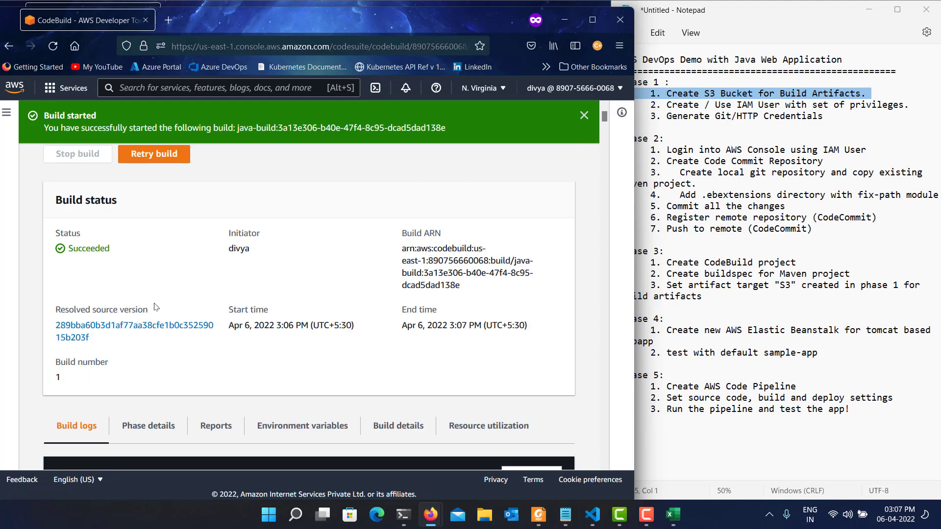
{"action": "double_click", "coordinate": [94, 248]}
{"action": "scroll", "coordinate": [245, 332], "scroll_direction": "down", "scroll_amount": 4}
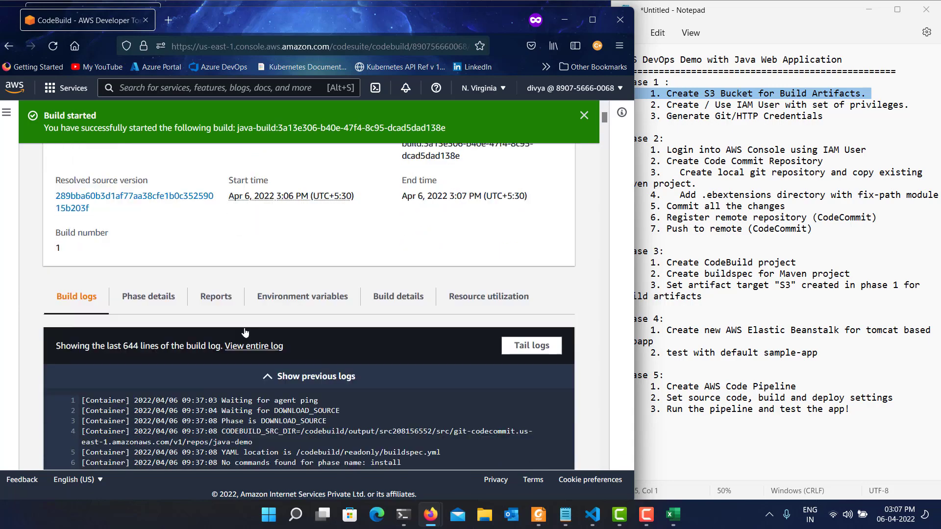
{"action": "scroll", "coordinate": [257, 323], "scroll_direction": "down", "scroll_amount": 10}
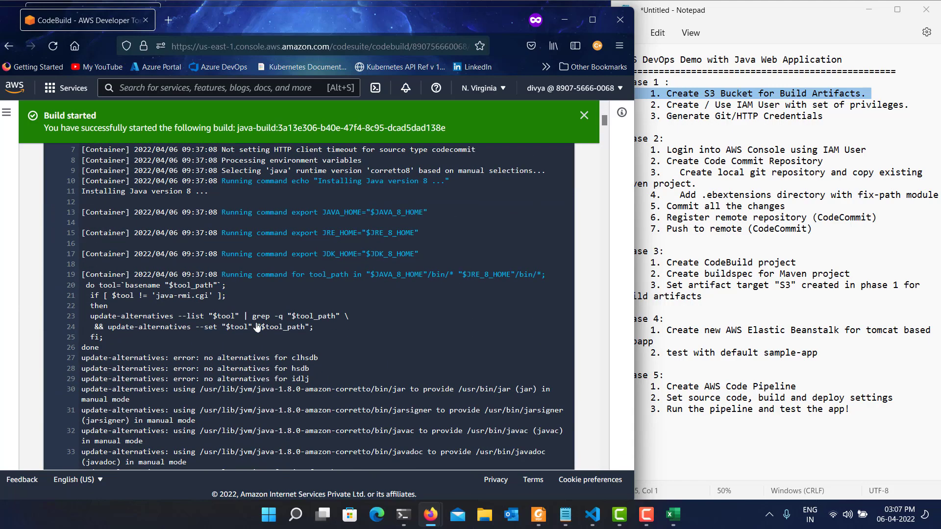
{"action": "scroll", "coordinate": [257, 322], "scroll_direction": "down", "scroll_amount": 20}
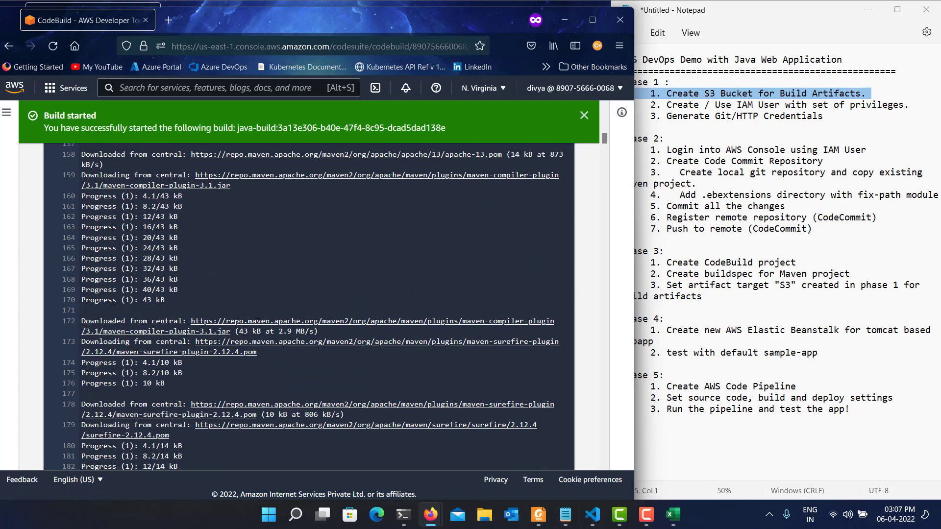
{"action": "left_click", "coordinate": [584, 115]}
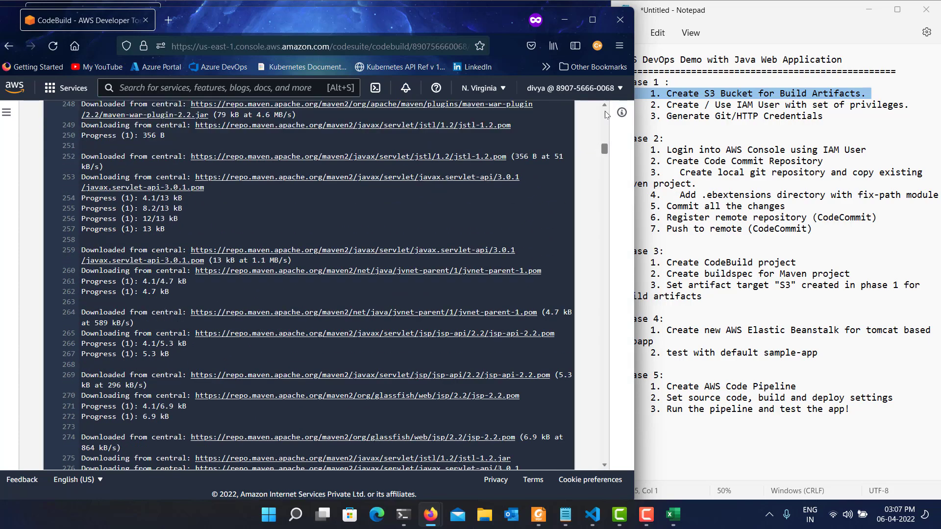
{"action": "scroll", "coordinate": [605, 111], "scroll_direction": "up", "scroll_amount": 15}
{"action": "scroll", "coordinate": [604, 111], "scroll_direction": "up", "scroll_amount": 20}
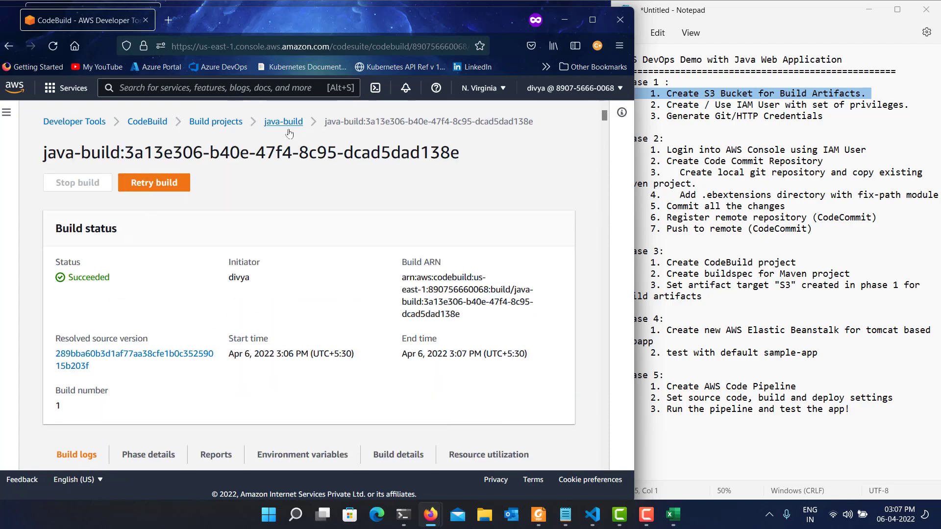
Open the java-build project's devops-buckets upload location and highlight the Phase 3 artifact target line in the Notepad plan.
{"action": "left_click", "coordinate": [283, 123]}
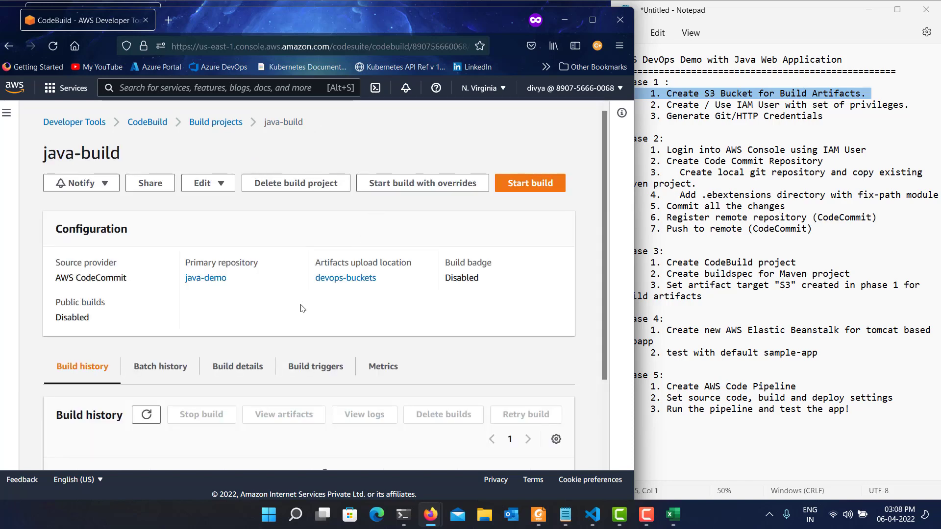
{"action": "left_click", "coordinate": [355, 280]}
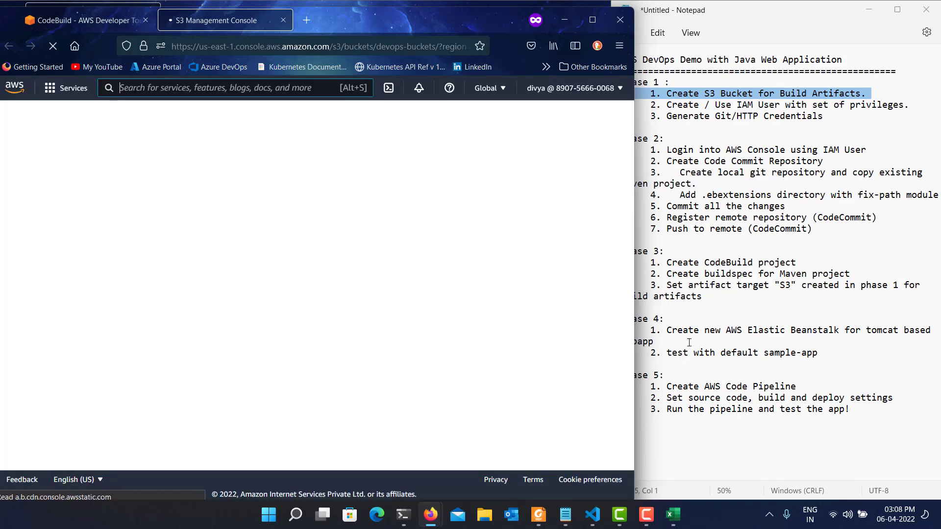
{"action": "triple_click", "coordinate": [681, 290]}
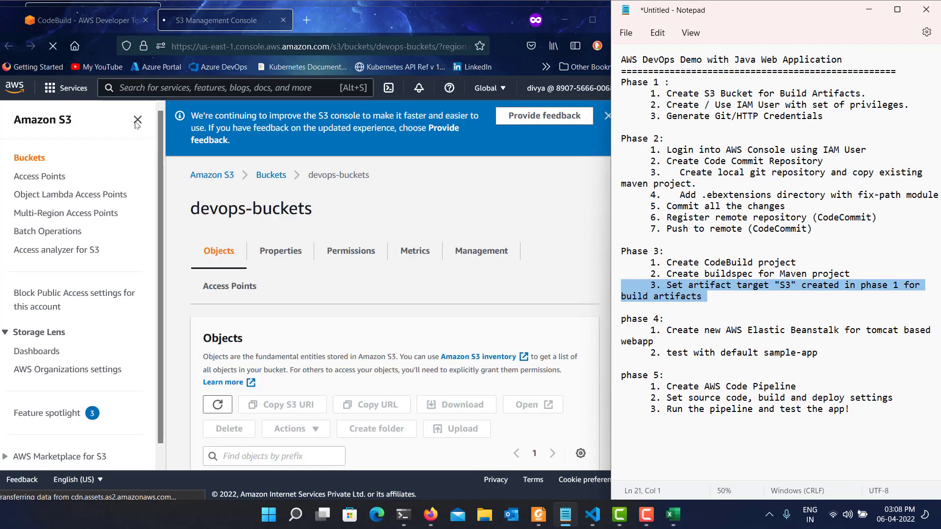
Return to the devops-buckets page in the browser and open the 2022-04-06/ folder to inspect the build artifact.
{"action": "left_click", "coordinate": [199, 221]}
{"action": "scroll", "coordinate": [211, 289], "scroll_direction": "down", "scroll_amount": 1}
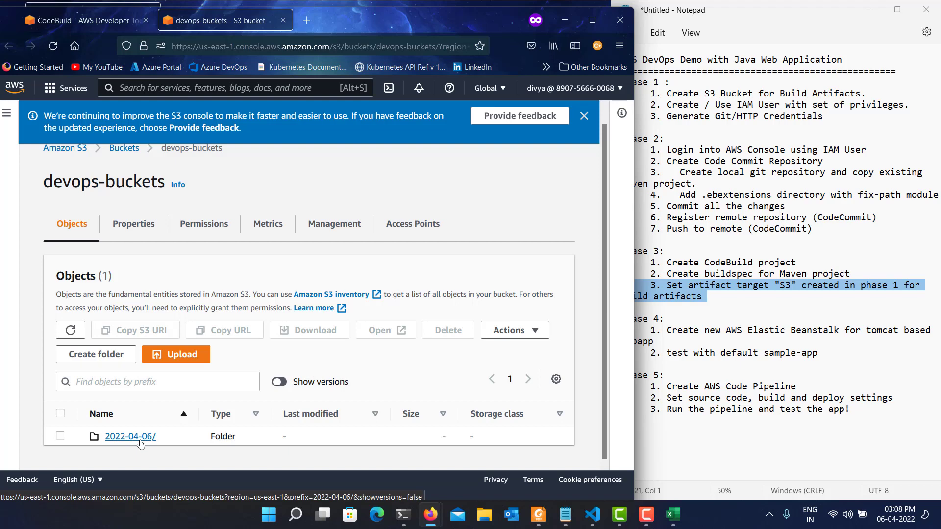
{"action": "left_click", "coordinate": [140, 441]}
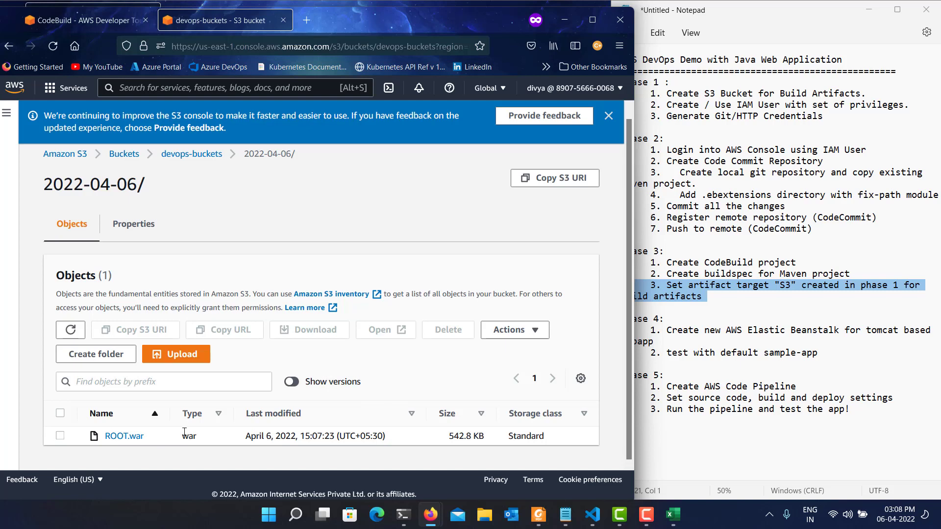
Go back from the 2022-04-06/ folder to the devops-buckets object list.
{"action": "left_click", "coordinate": [597, 518]}
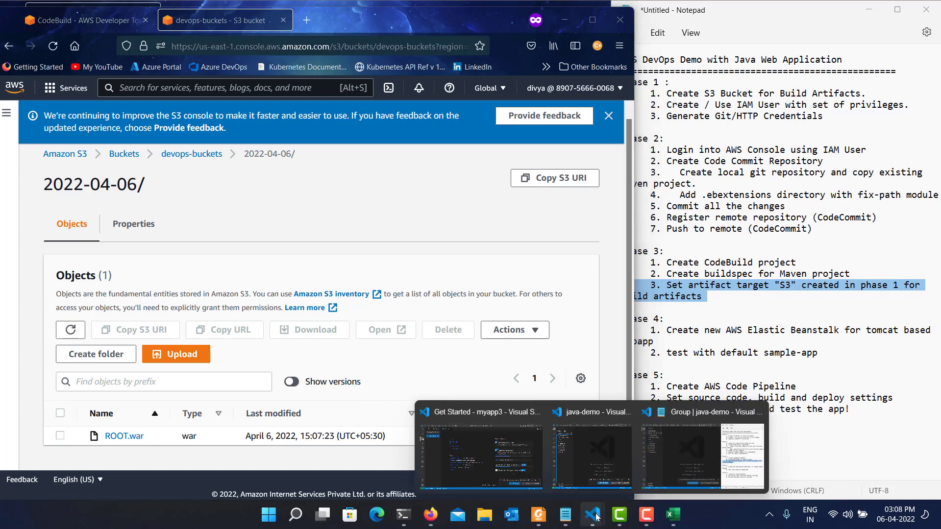
{"action": "left_click", "coordinate": [400, 213]}
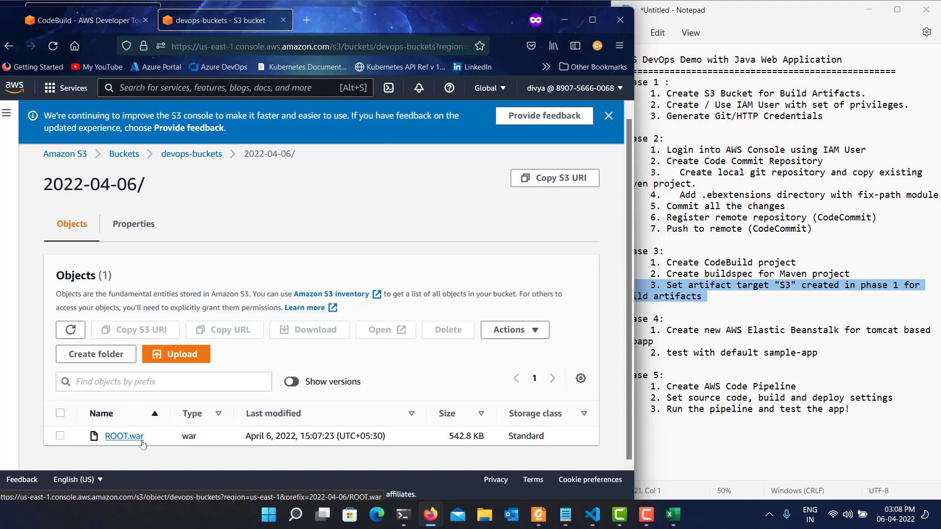
{"action": "left_click", "coordinate": [194, 155]}
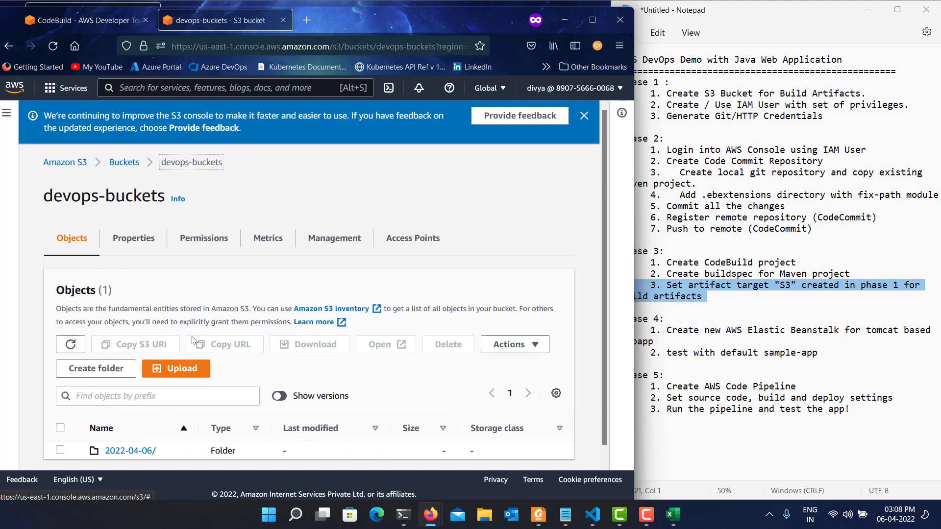
Return from the S3 bucket page to the java-build project in CodeBuild and open its buildspec for editing.
{"action": "scroll", "coordinate": [192, 339], "scroll_direction": "down", "scroll_amount": 1}
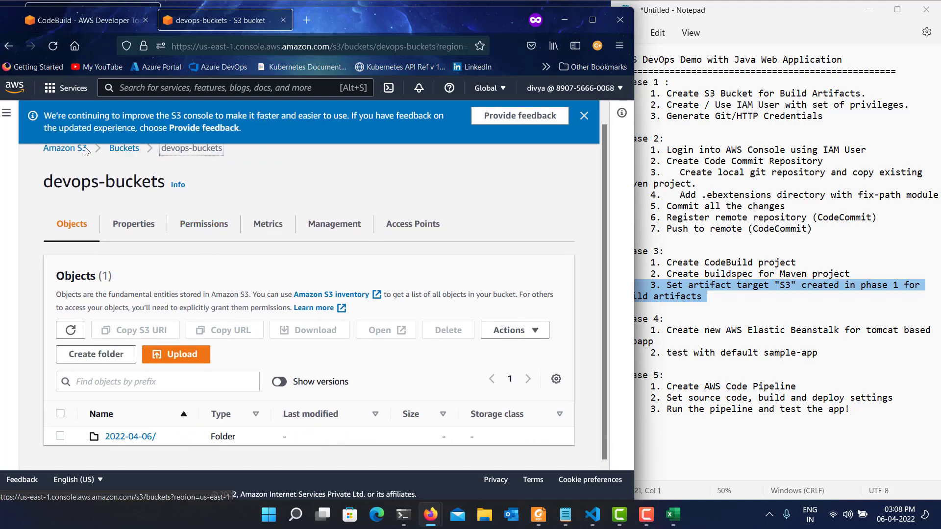
{"action": "left_click", "coordinate": [78, 30]}
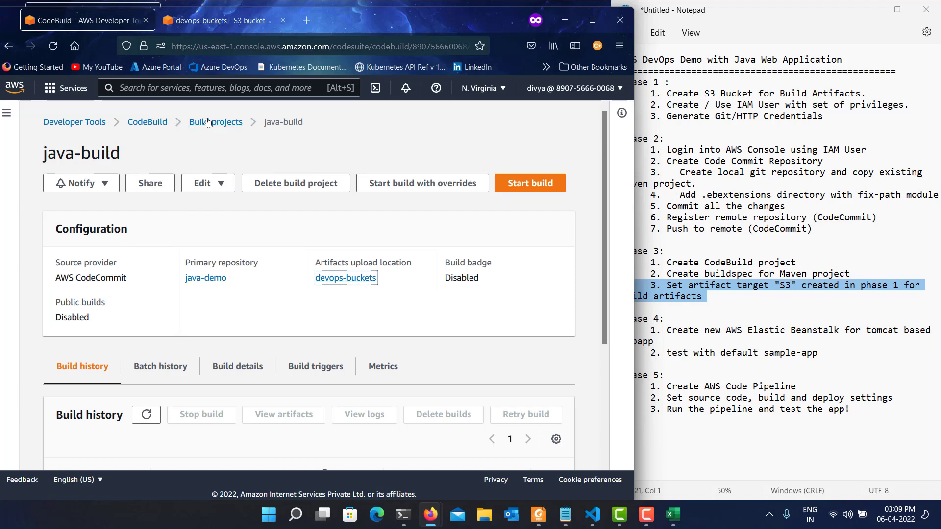
{"action": "left_click", "coordinate": [203, 182]}
{"action": "left_click", "coordinate": [210, 257]}
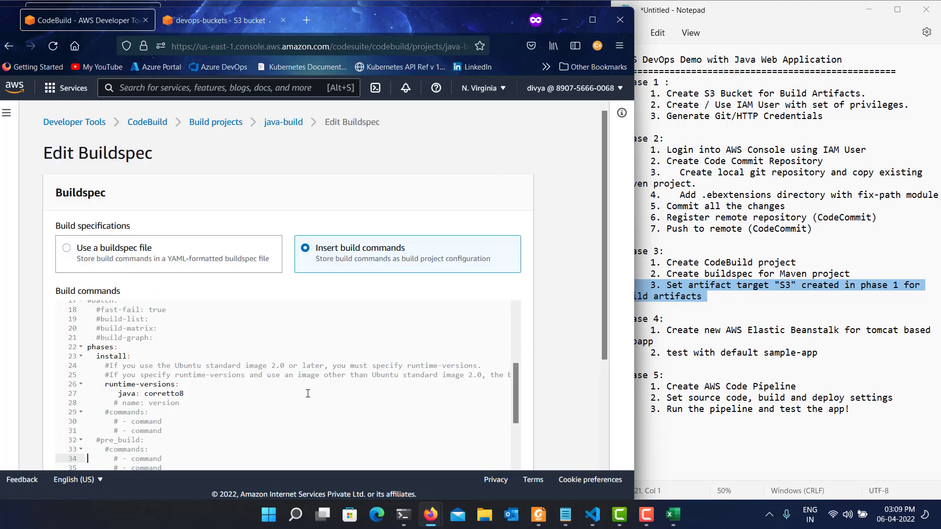
Correct the misspelled extensions folder in the buildspec's artifact files to .ebextensions/**/*.
{"action": "scroll", "coordinate": [308, 393], "scroll_direction": "down", "scroll_amount": 5}
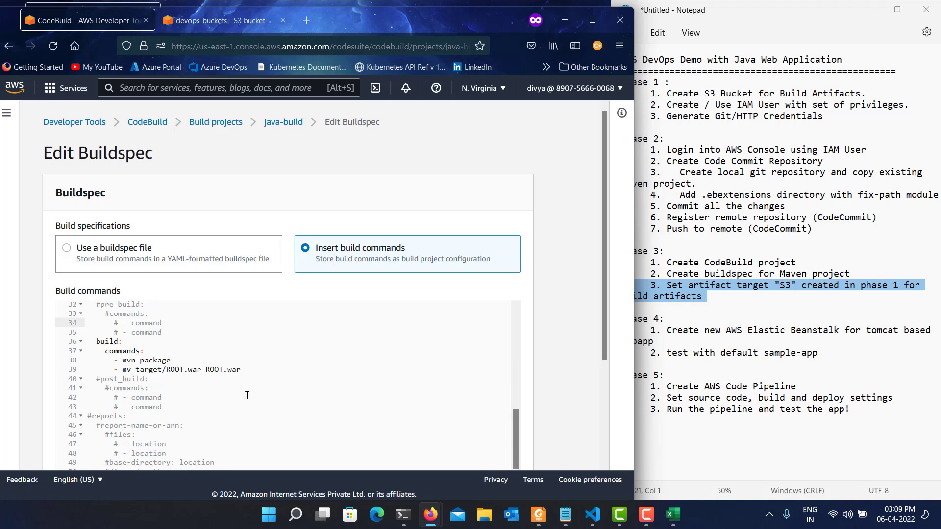
{"action": "left_click", "coordinate": [256, 372]}
{"action": "scroll", "coordinate": [247, 385], "scroll_direction": "down", "scroll_amount": 3}
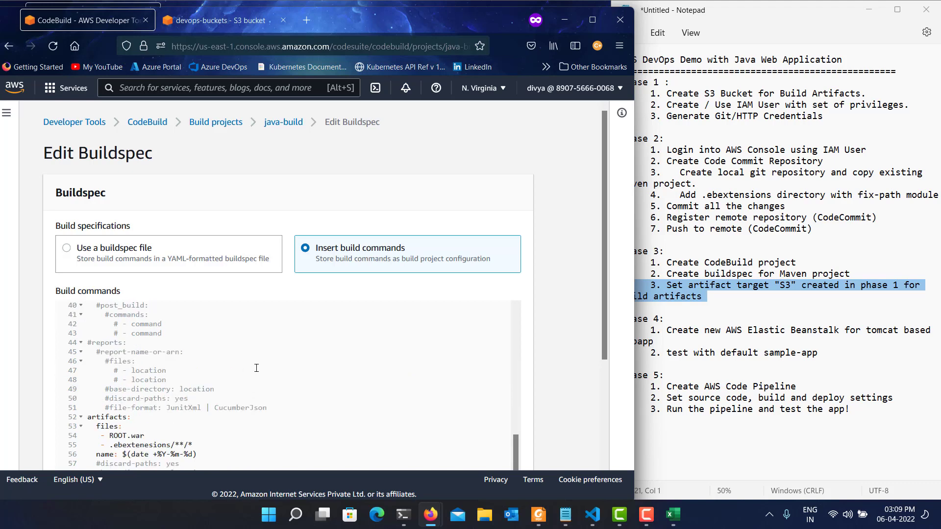
{"action": "left_click", "coordinate": [231, 438]}
{"action": "left_click", "coordinate": [106, 446]}
{"action": "key", "text": "Up"}
{"action": "key", "text": "Down"}
{"action": "key", "text": "BackSpace"}
Compare the path with the .ebextensions folder of java-demo in Visual Studio Code, and save the updated buildspec in the browser.
{"action": "left_click", "coordinate": [591, 523]}
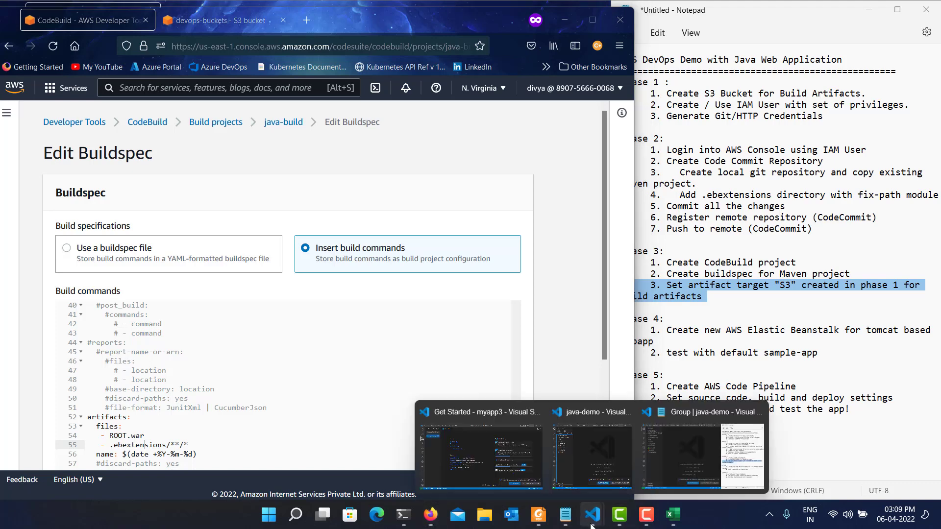
{"action": "left_click", "coordinate": [672, 464]}
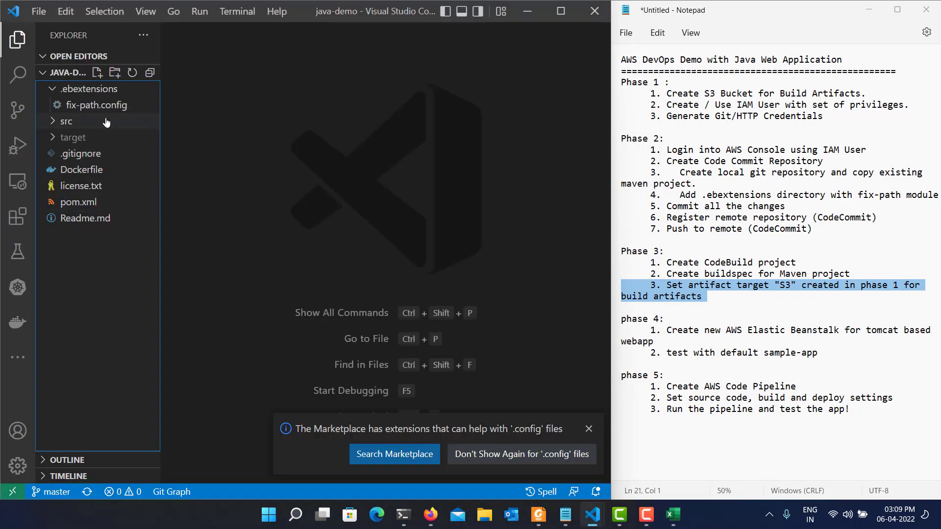
{"action": "left_click", "coordinate": [86, 93]}
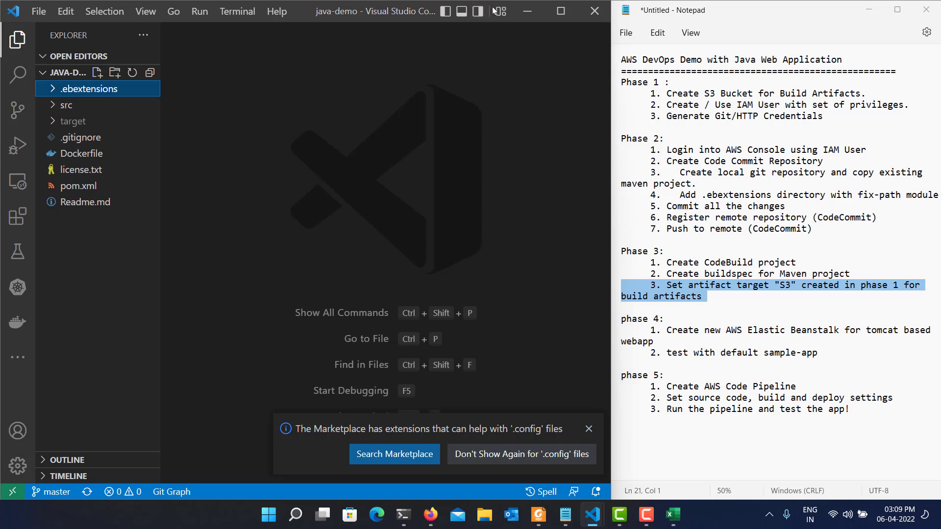
{"action": "left_click", "coordinate": [527, 13]}
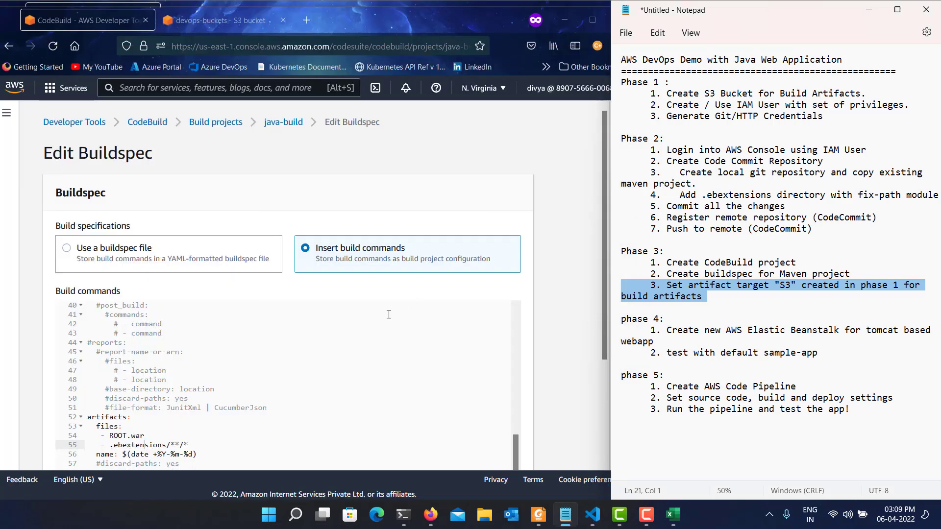
{"action": "scroll", "coordinate": [389, 314], "scroll_direction": "down", "scroll_amount": 3}
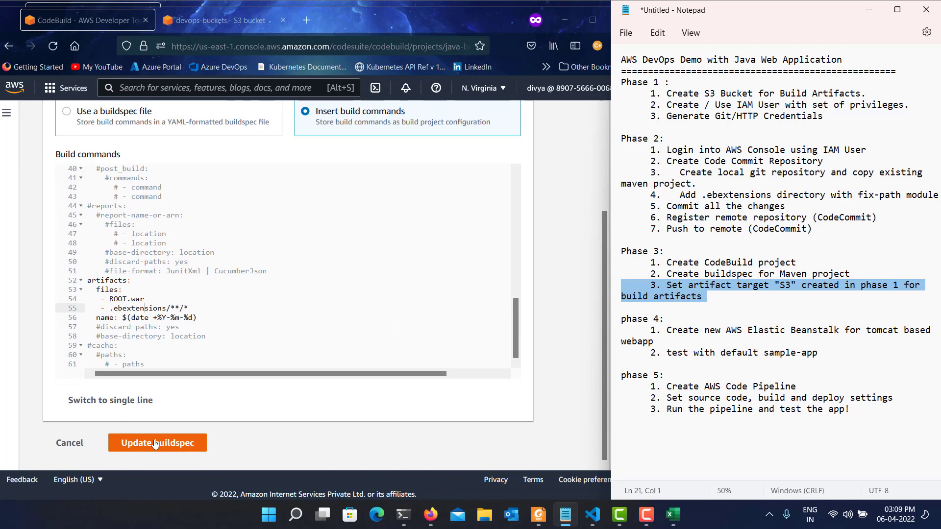
{"action": "left_click", "coordinate": [155, 443]}
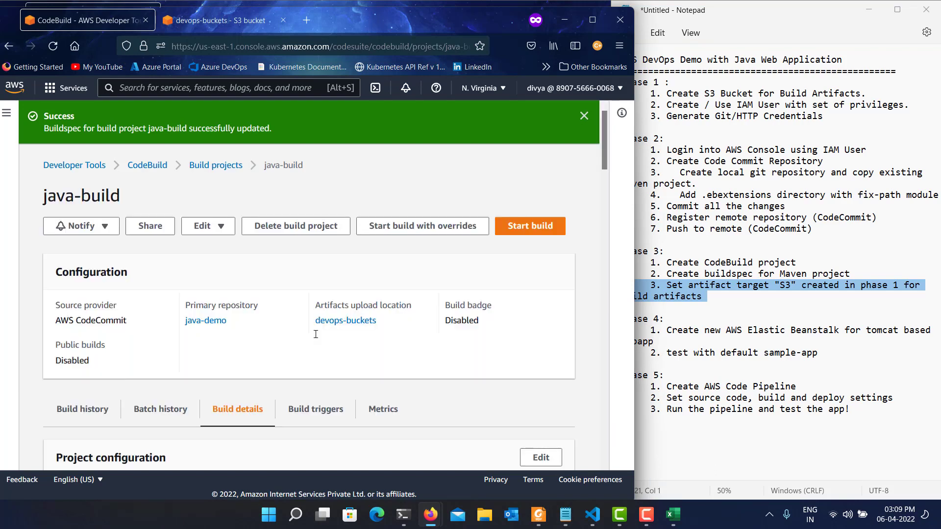
Highlight Phase 4's first item in the Notepad plan, and search the AWS console for Beanstalk to open Elastic Beanstalk.
{"action": "left_click", "coordinate": [770, 354]}
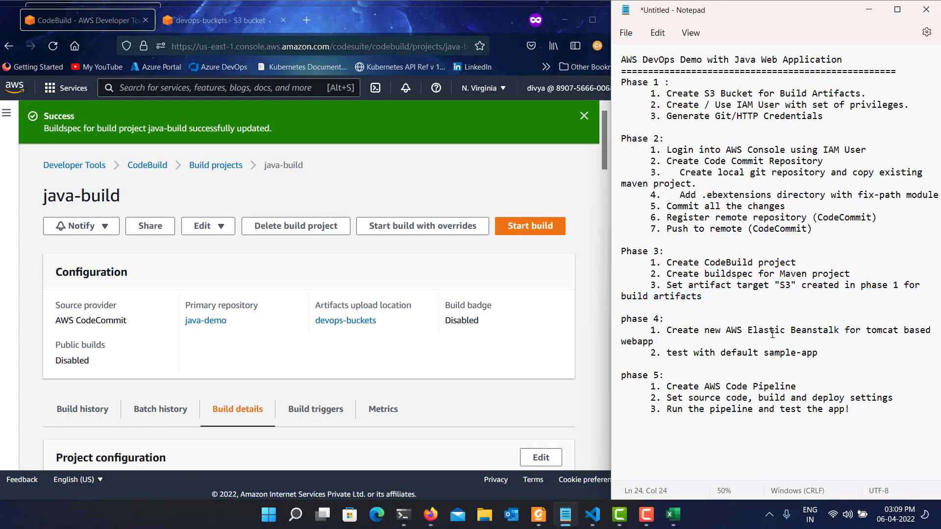
{"action": "triple_click", "coordinate": [775, 330]}
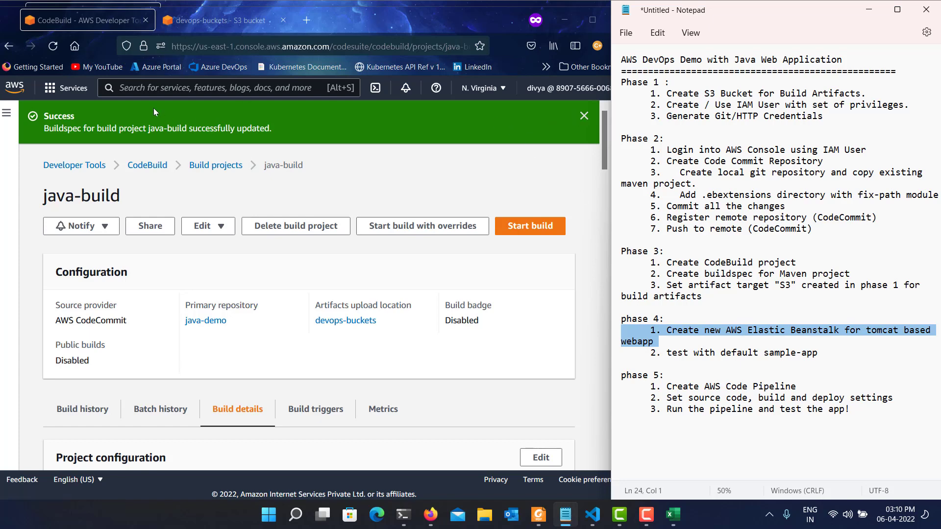
{"action": "left_click", "coordinate": [164, 89]}
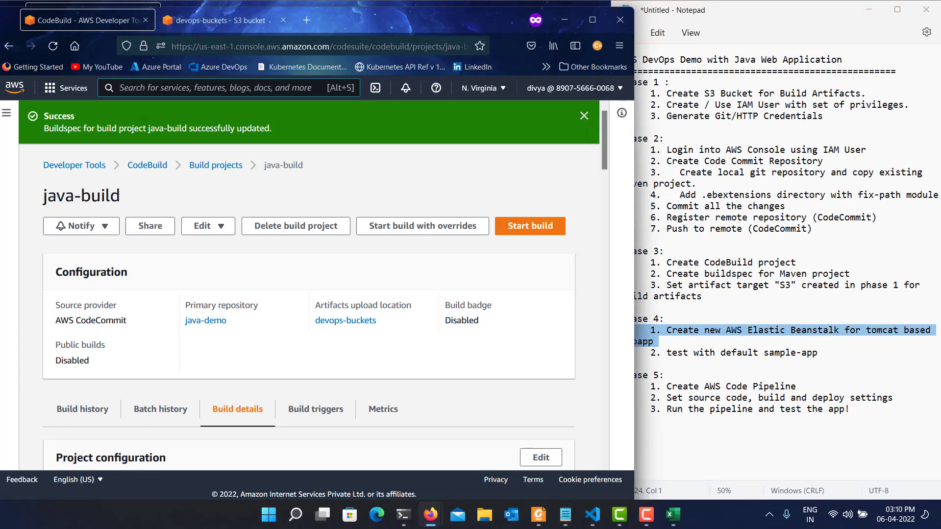
{"action": "left_click", "coordinate": [164, 89]}
{"action": "type", "text": "Bean"}
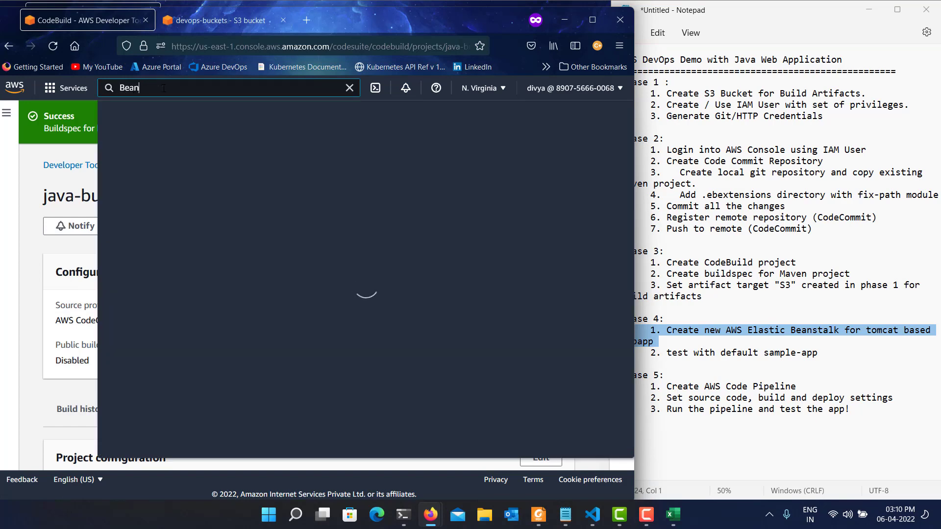
{"action": "type", "text": "stalk"}
{"action": "left_click", "coordinate": [396, 184]}
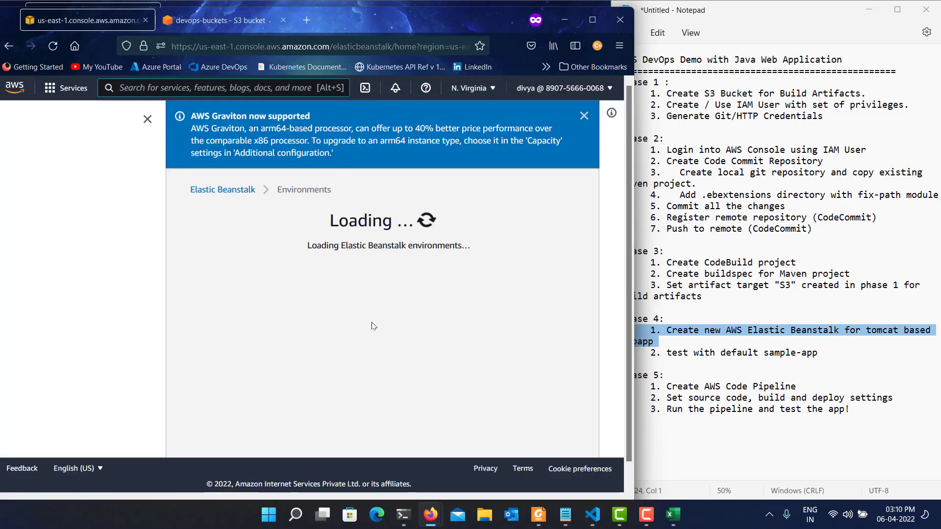
{"action": "left_click", "coordinate": [574, 116]}
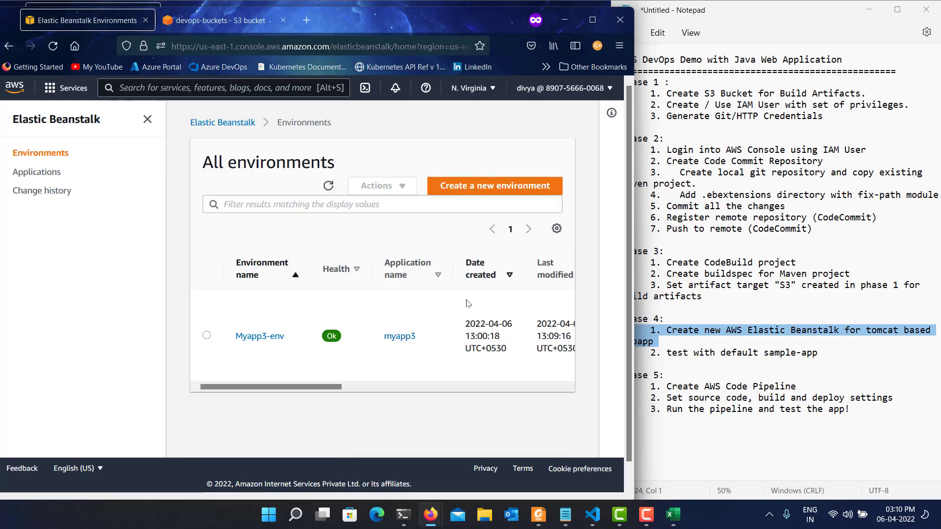
Start a new Elastic Beanstalk application and name it hr-app.
{"action": "left_click", "coordinate": [439, 187]}
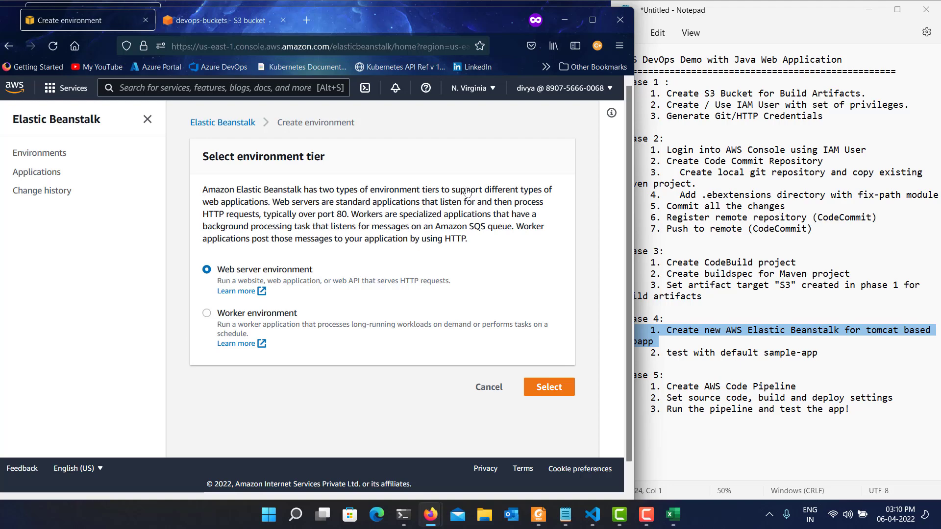
{"action": "left_click", "coordinate": [228, 129]}
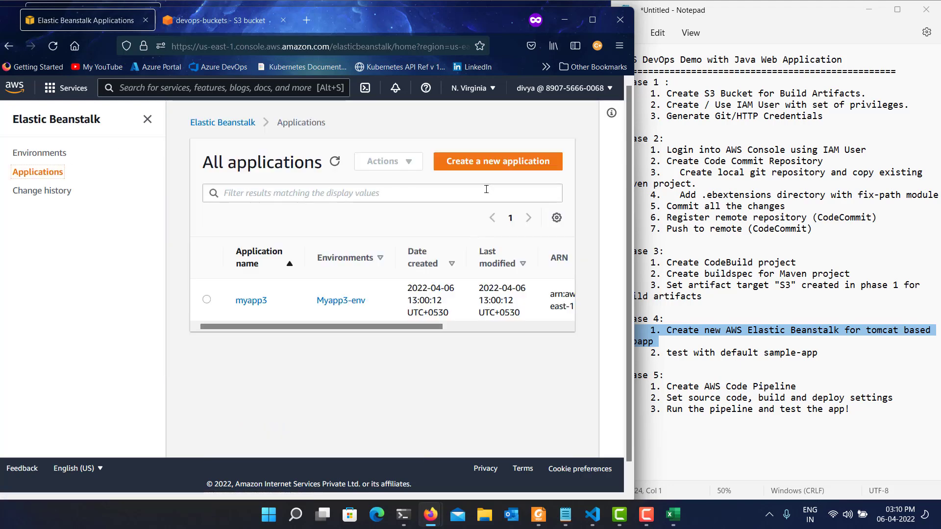
{"action": "left_click", "coordinate": [490, 163]}
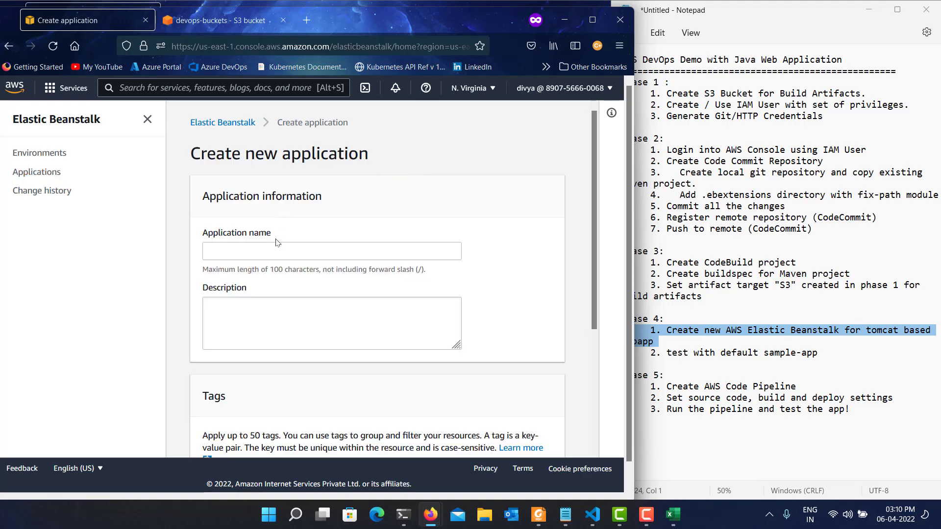
{"action": "left_click", "coordinate": [269, 252]}
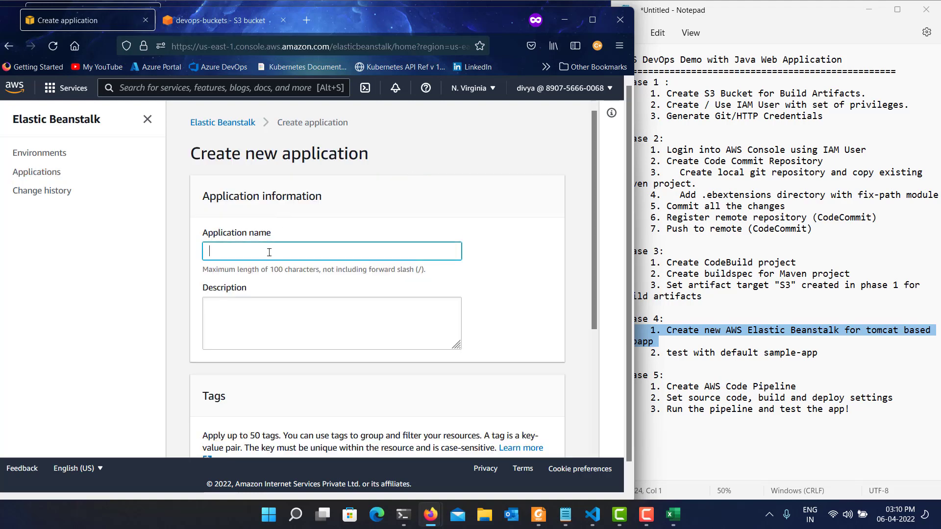
{"action": "type", "text": "hr-app"}
Describe the application as "A Sample application for HR Team" and create it.
{"action": "left_click", "coordinate": [281, 335]}
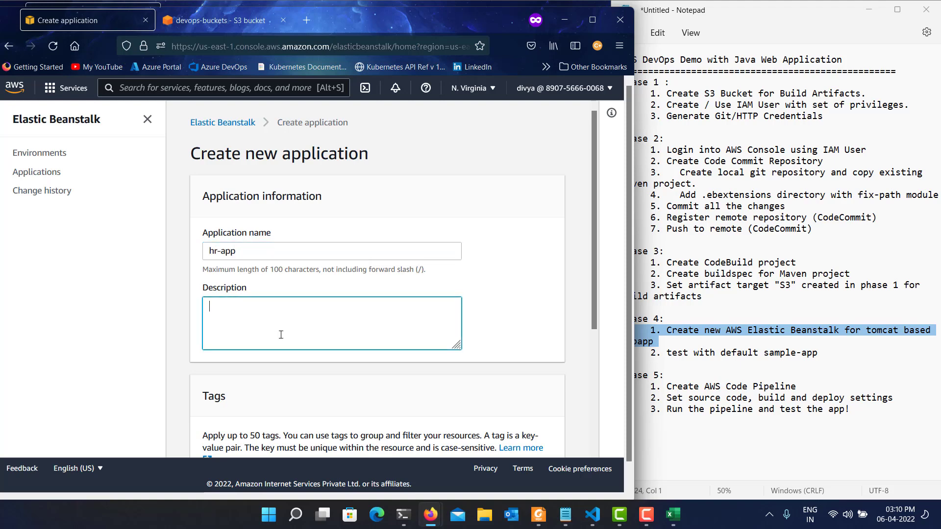
{"action": "type", "text": "A Sample application for HR"}
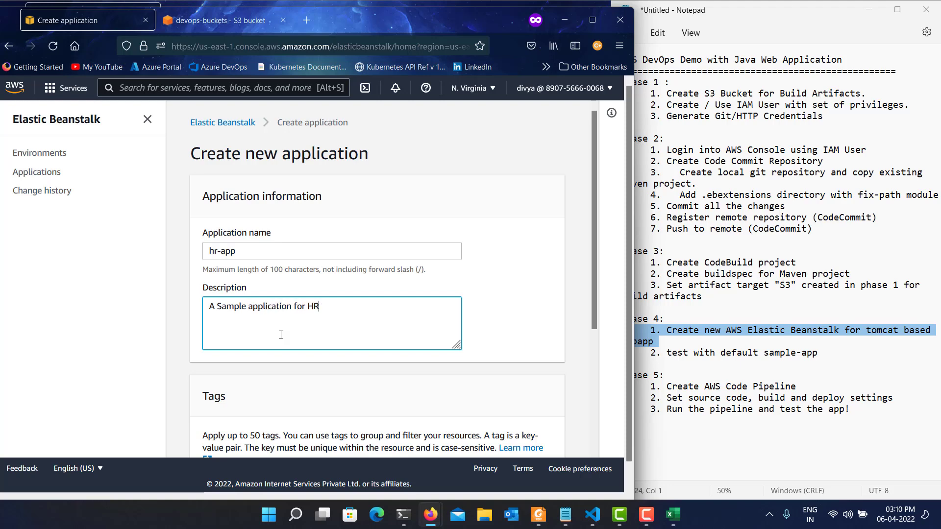
{"action": "type", "text": " Team"}
{"action": "scroll", "coordinate": [281, 335], "scroll_direction": "down", "scroll_amount": 5}
{"action": "left_click", "coordinate": [535, 397]}
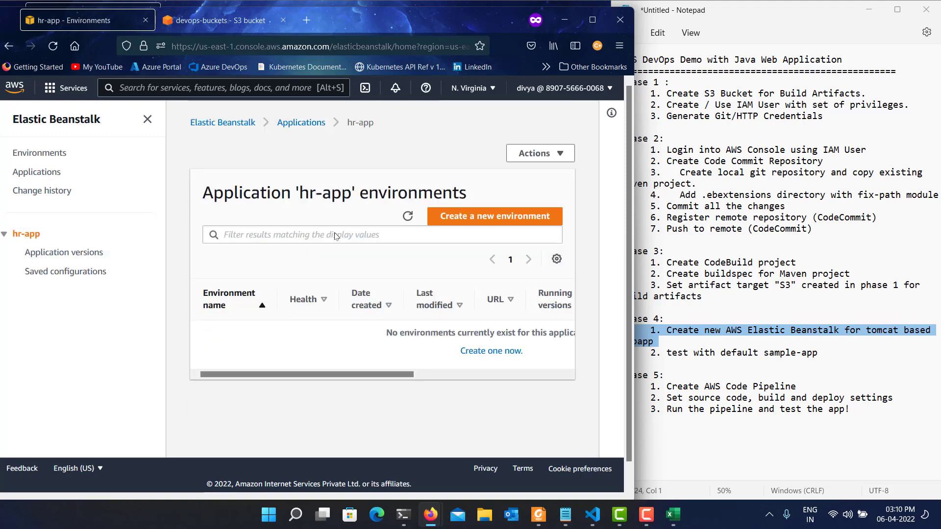
Start a web server environment for the hr-app application and name it hrapp-env.
{"action": "left_click", "coordinate": [463, 218]}
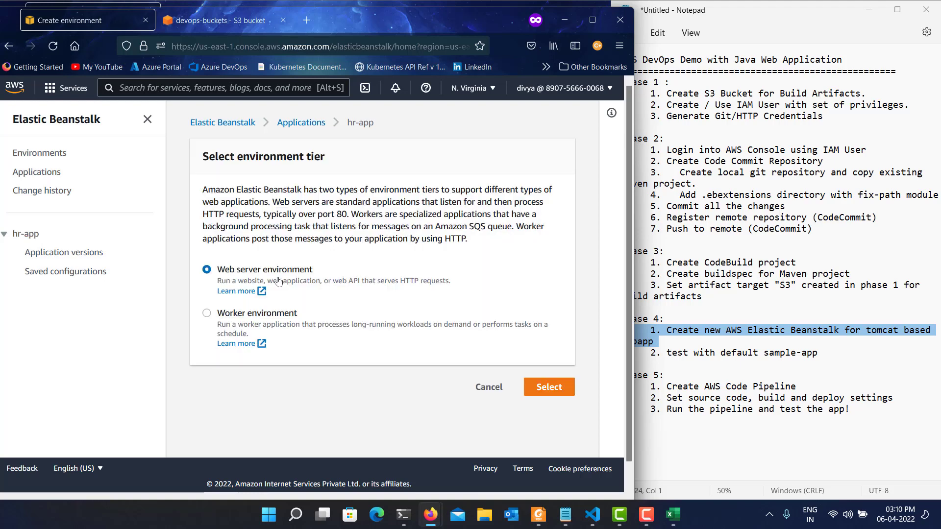
{"action": "left_click", "coordinate": [557, 390]}
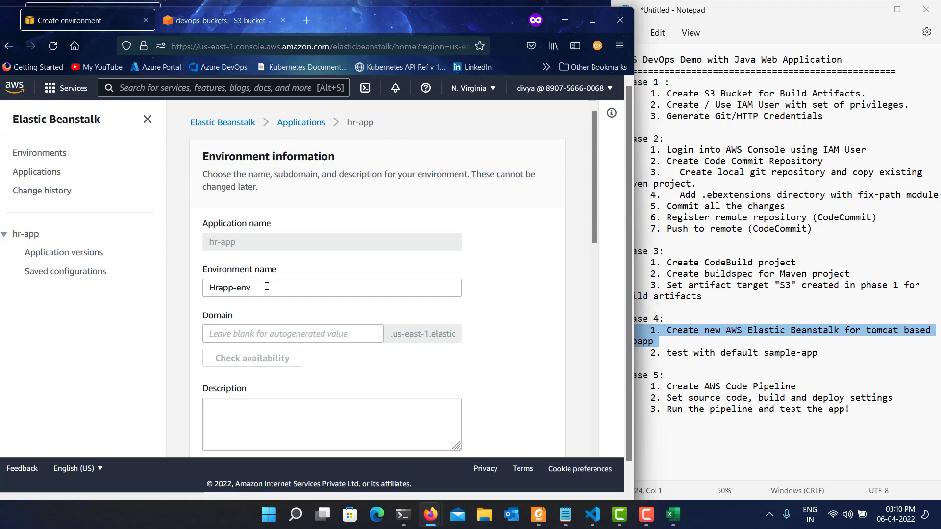
{"action": "left_click", "coordinate": [266, 287]}
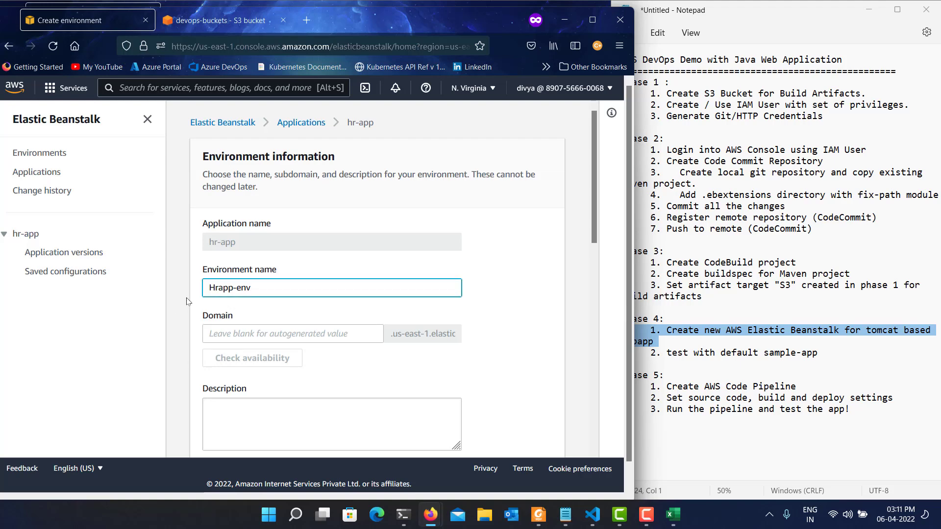
{"action": "key", "text": "Home"}
{"action": "key", "text": "shift+Right"}
{"action": "type", "text": "h"}
{"action": "key", "text": "Tab"}
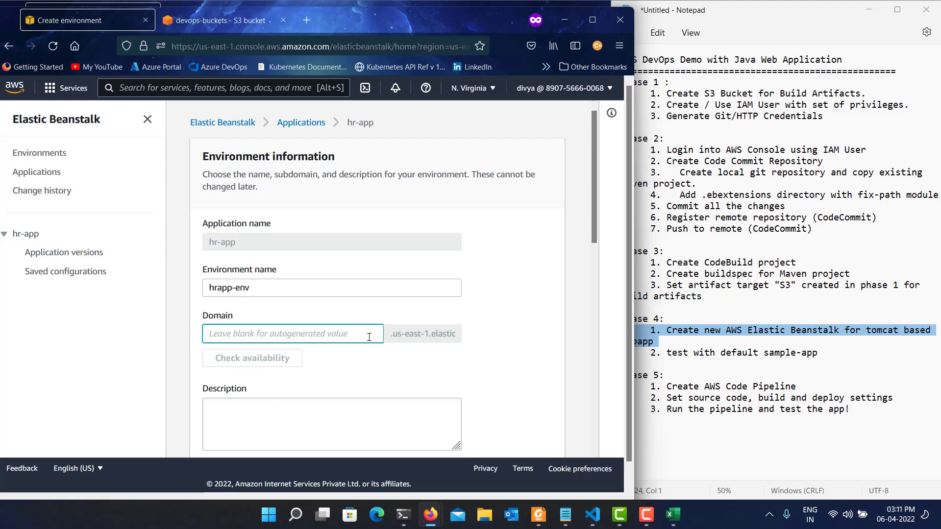
Enter an environment domain made of hr, a period and the owner's name, and check its availability.
{"action": "type", "text": "hr"}
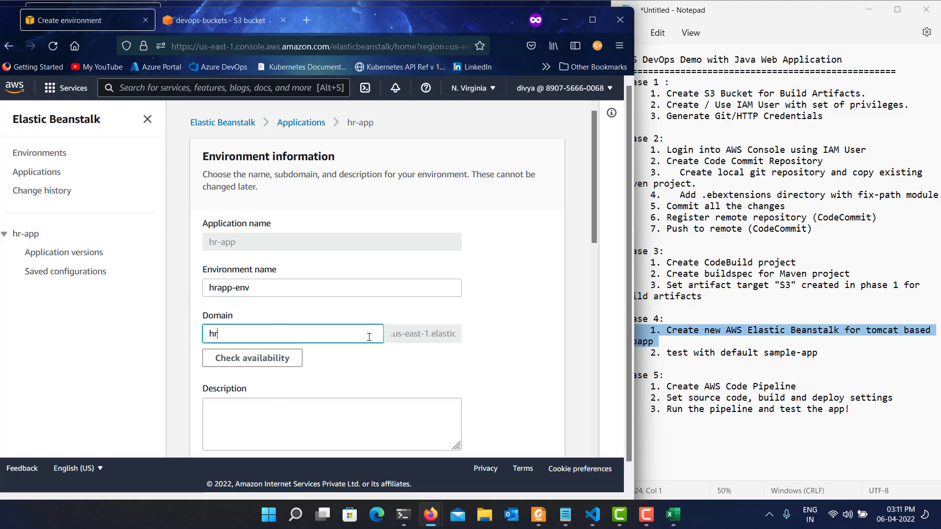
{"action": "type", "text": ".mahendra"}
{"action": "key", "text": "Tab"}
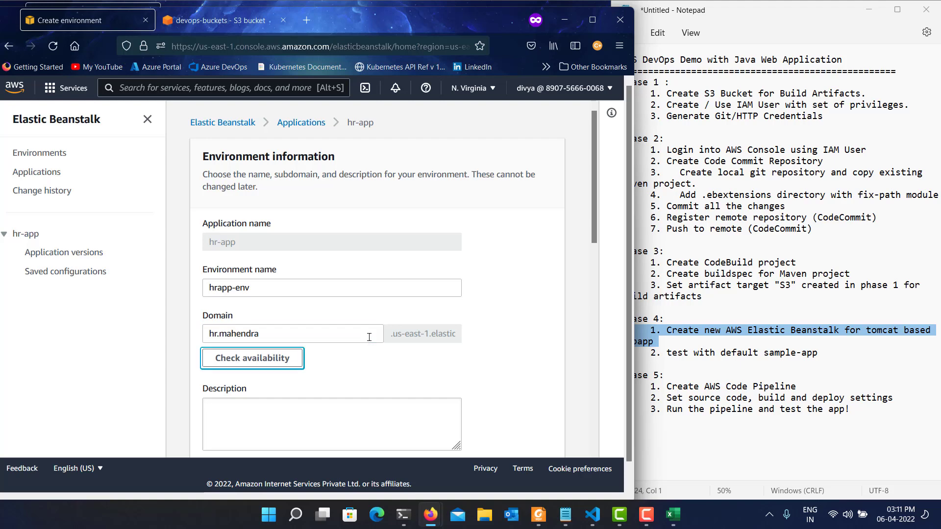
{"action": "key", "text": "Return"}
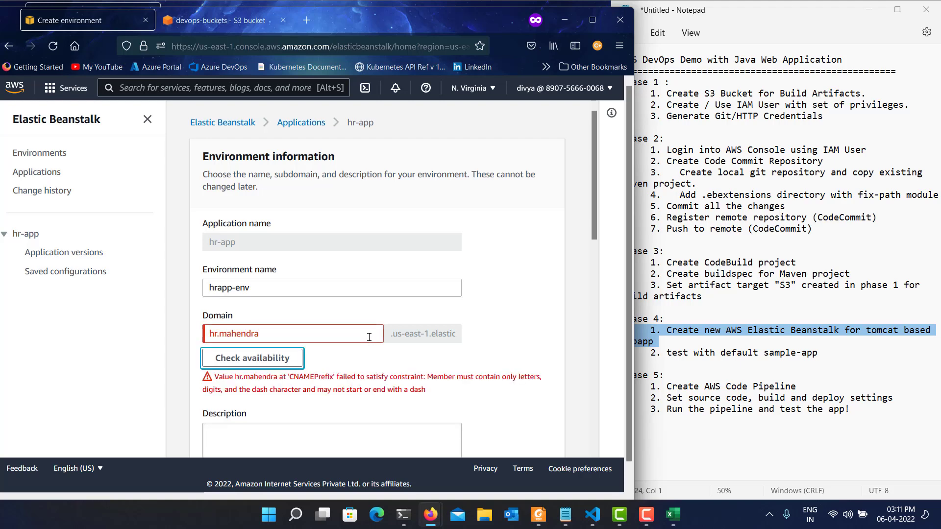
Replace the period in the environment's domain with a hyphen and check its availability again.
{"action": "left_click", "coordinate": [216, 337]}
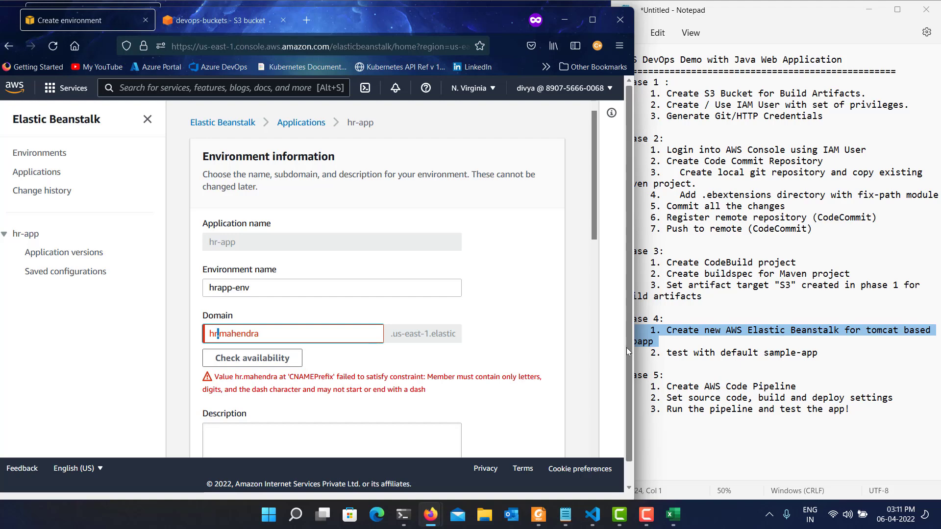
{"action": "key", "text": "Delete"}
{"action": "type", "text": "-"}
{"action": "key", "text": "Tab"}
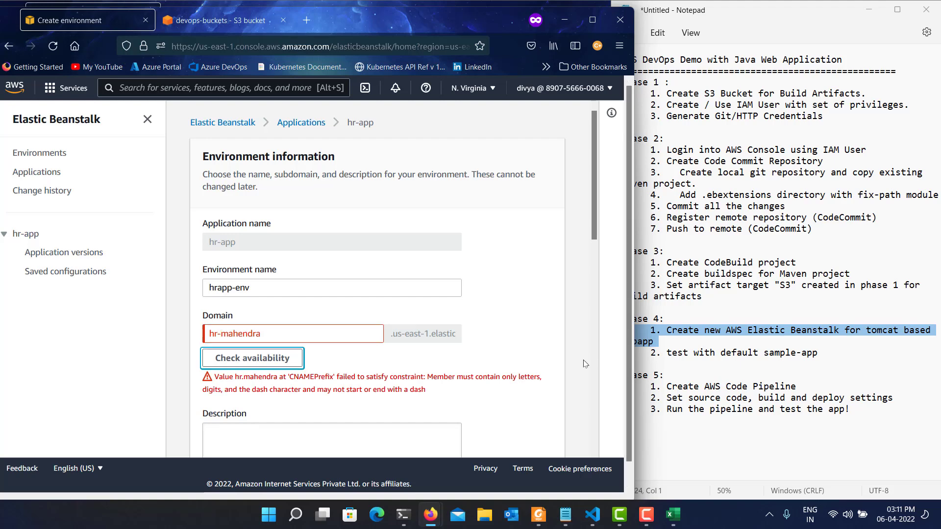
{"action": "left_click", "coordinate": [288, 353]}
{"action": "left_click", "coordinate": [289, 353]}
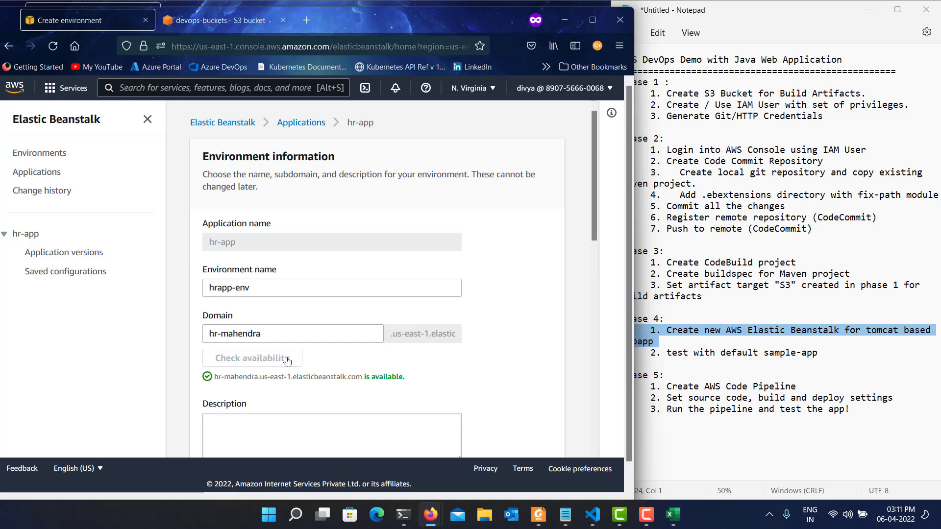
Describe the hrapp-env environment as "A Sample Web Application".
{"action": "scroll", "coordinate": [287, 361], "scroll_direction": "down", "scroll_amount": 3}
{"action": "left_click", "coordinate": [337, 316]}
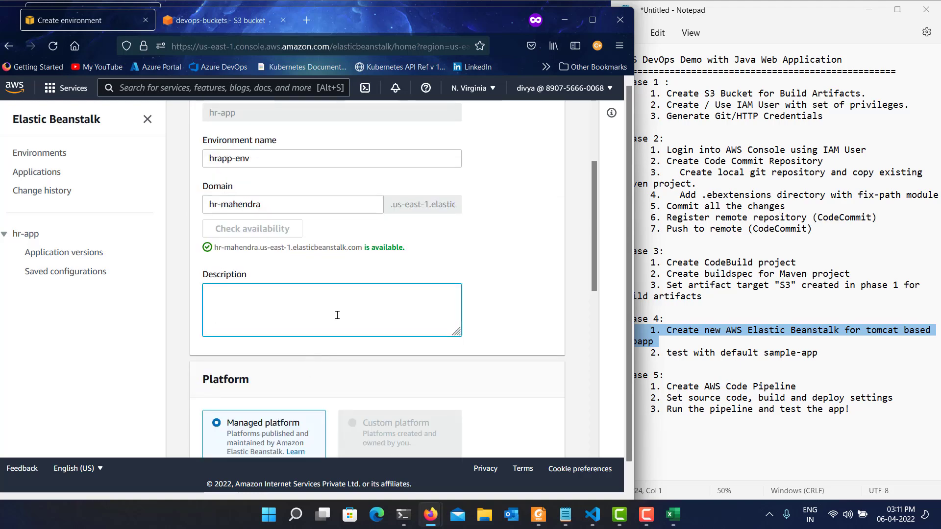
{"action": "type", "text": "A Sample Web Appli"}
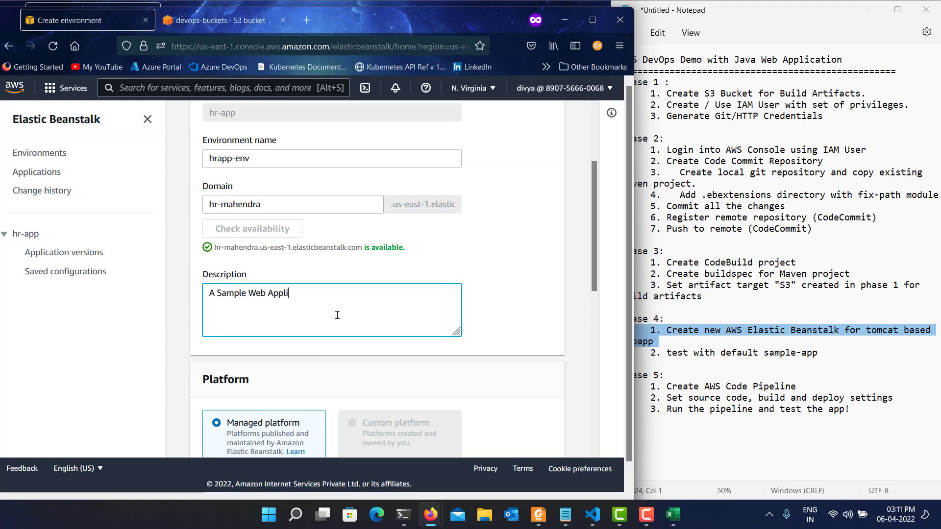
{"action": "type", "text": "cation"}
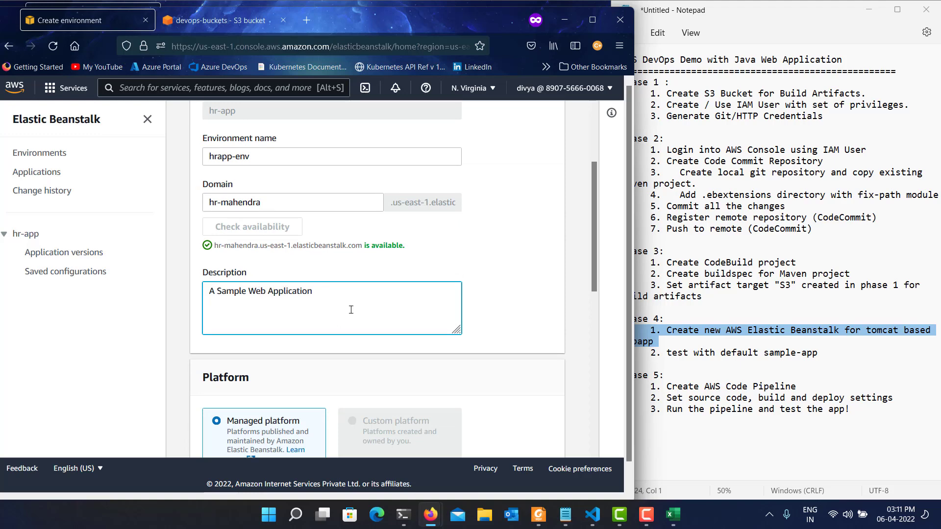
Choose the managed Tomcat platform with the branch "Tomcat 8.5 with Corretto 8 running on 64bit Amazon Linux 2".
{"action": "scroll", "coordinate": [338, 315], "scroll_direction": "down", "scroll_amount": 3}
{"action": "scroll", "coordinate": [284, 297], "scroll_direction": "down", "scroll_amount": 2}
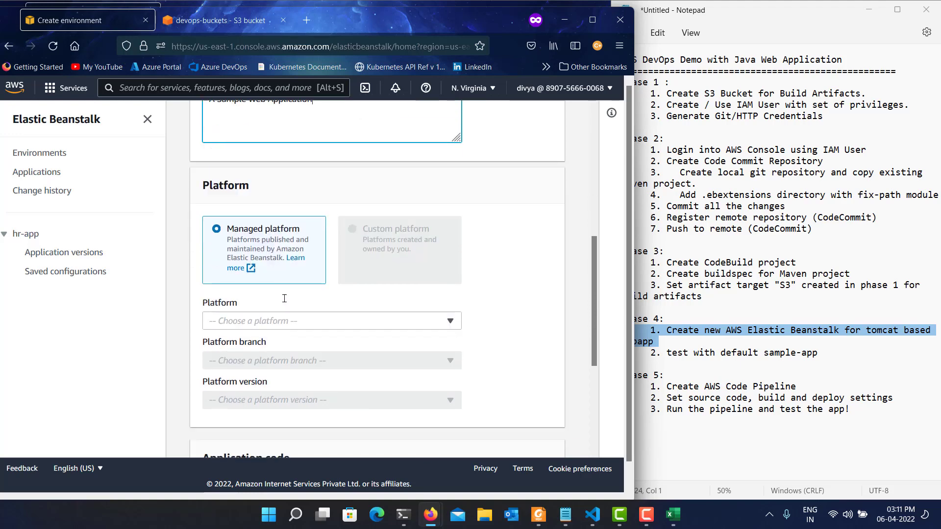
{"action": "left_click", "coordinate": [289, 322]}
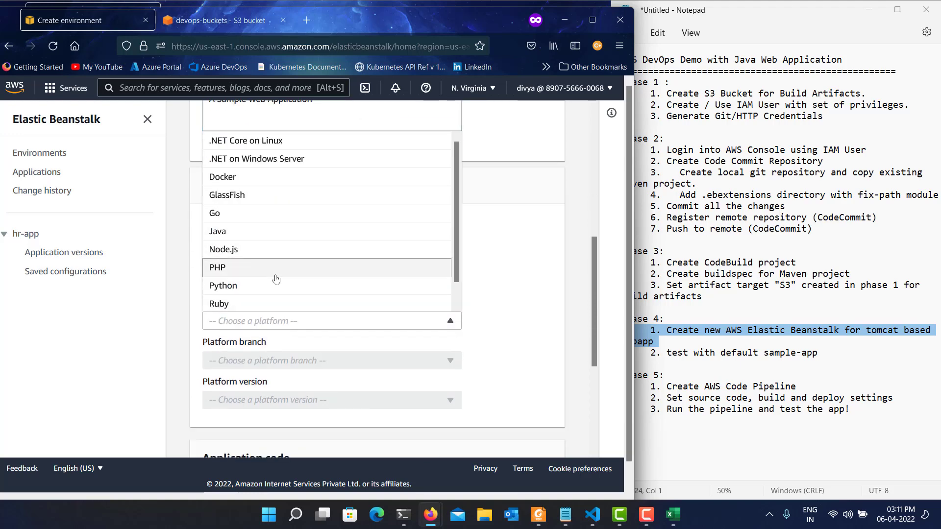
{"action": "scroll", "coordinate": [270, 274], "scroll_direction": "down", "scroll_amount": 1}
{"action": "left_click", "coordinate": [260, 302]}
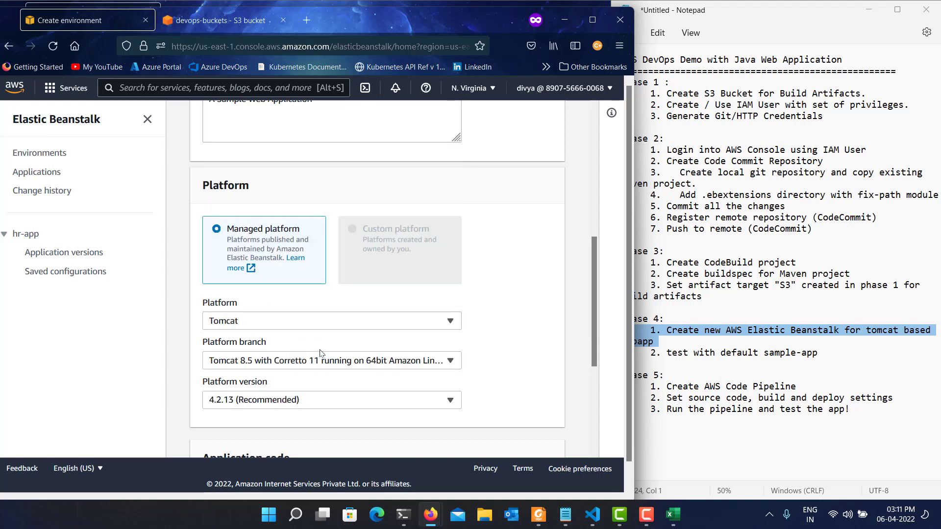
{"action": "left_click", "coordinate": [280, 367]}
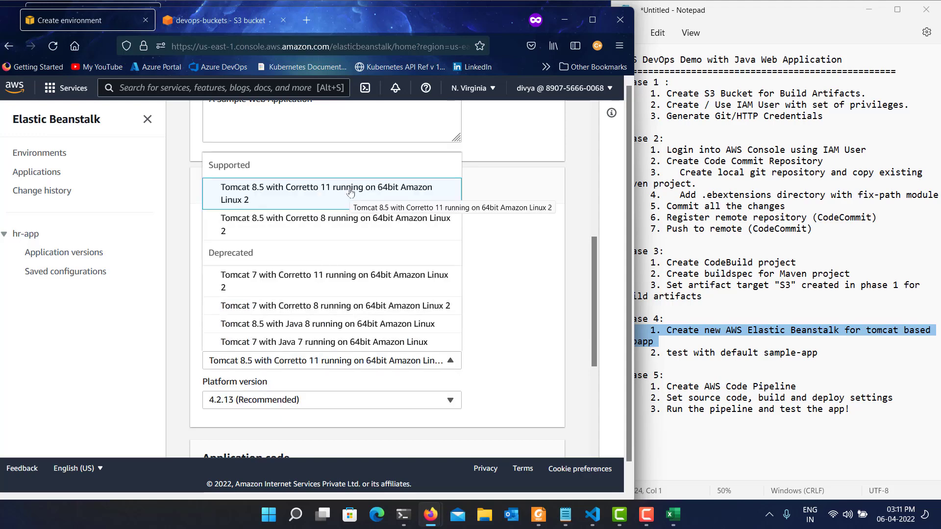
{"action": "left_click", "coordinate": [349, 222]}
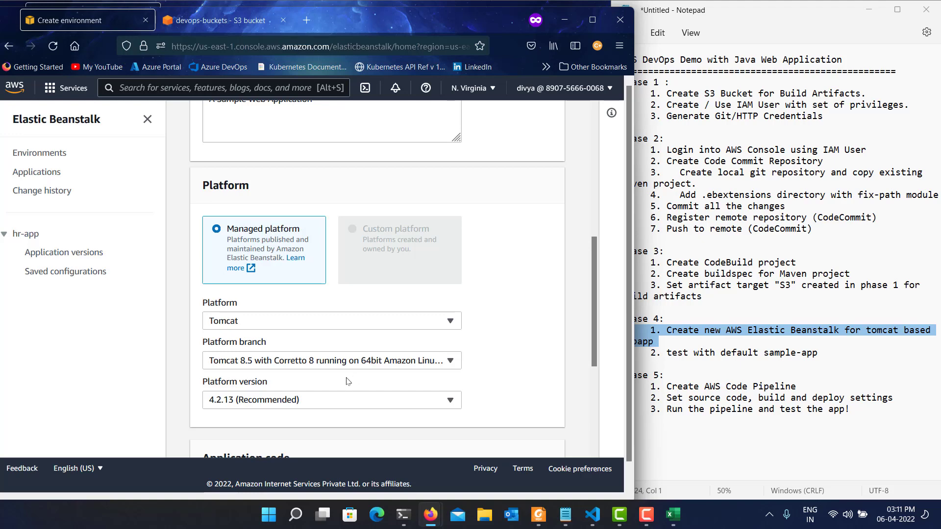
Keep the sample application as the application code and create the environment.
{"action": "scroll", "coordinate": [353, 381], "scroll_direction": "down", "scroll_amount": 2}
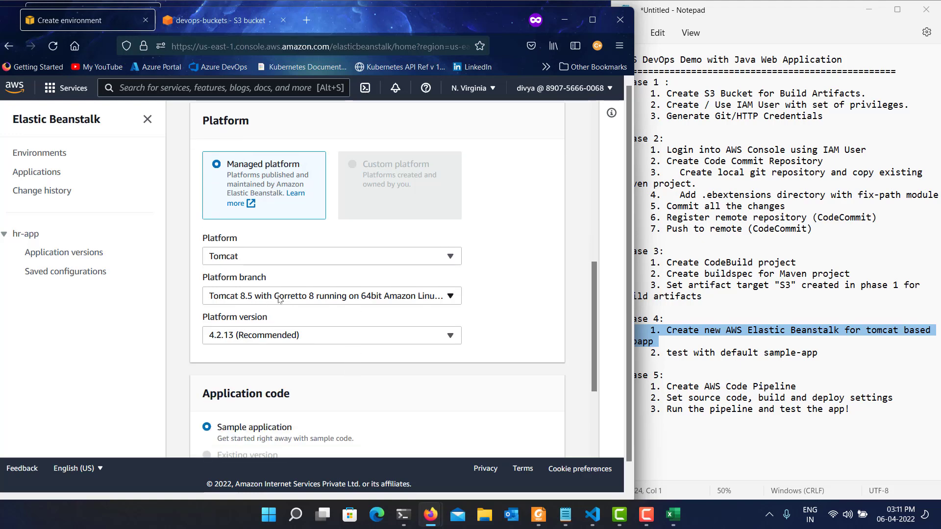
{"action": "scroll", "coordinate": [387, 404], "scroll_direction": "down", "scroll_amount": 4}
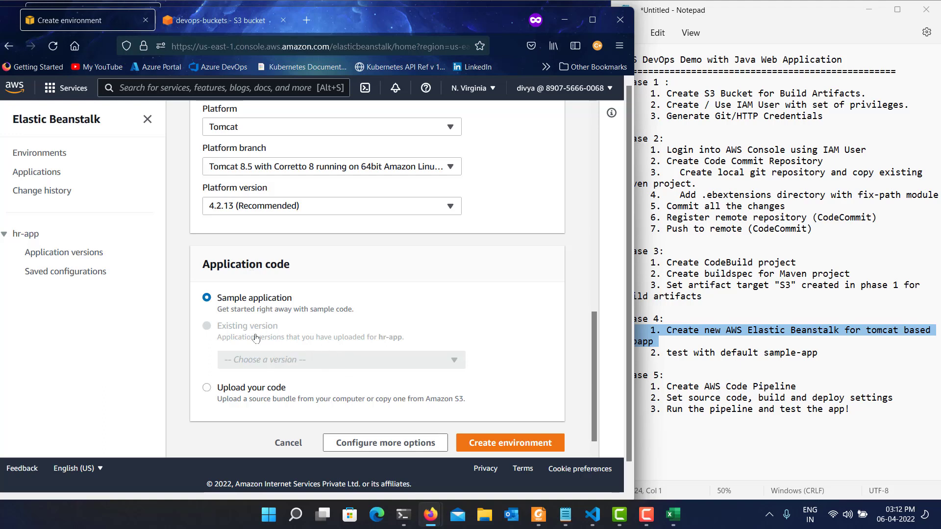
{"action": "left_click", "coordinate": [522, 444]}
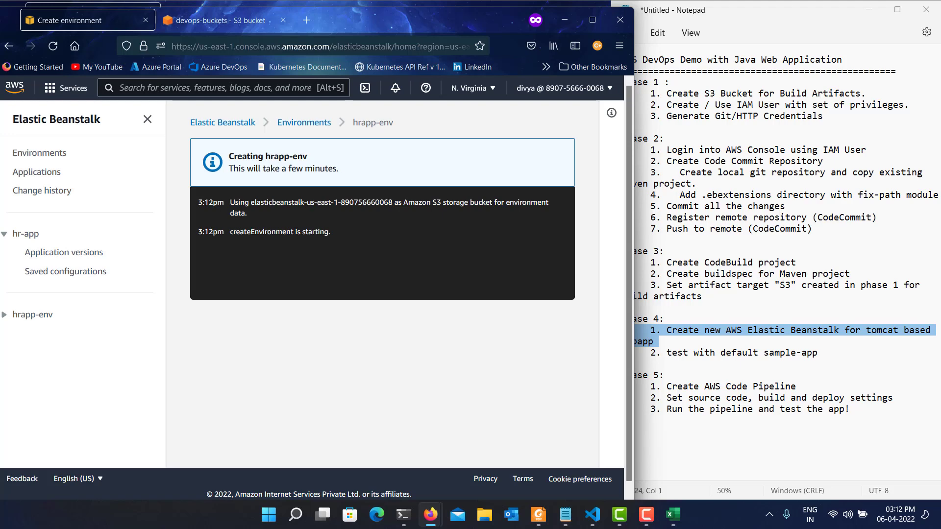
Highlight the "test with default sample-app" item in the notes and open the hrapp-env site from its dashboard.
{"action": "left_click", "coordinate": [727, 353]}
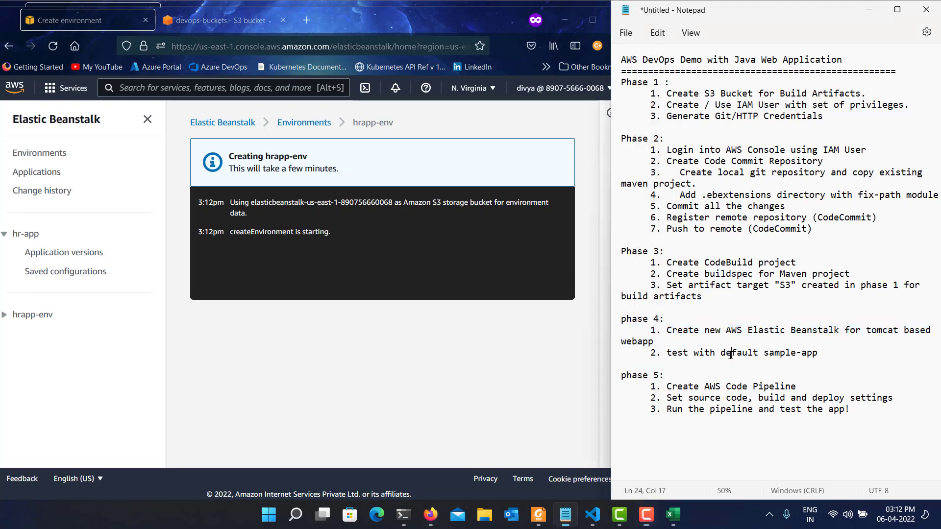
{"action": "triple_click", "coordinate": [729, 354]}
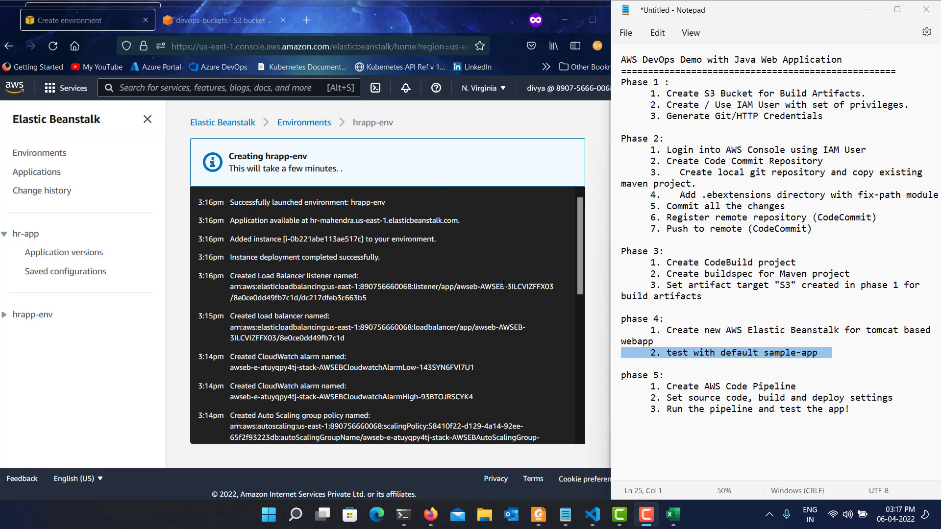
{"action": "scroll", "coordinate": [502, 284], "scroll_direction": "down", "scroll_amount": 10}
{"action": "scroll", "coordinate": [502, 284], "scroll_direction": "up", "scroll_amount": 10}
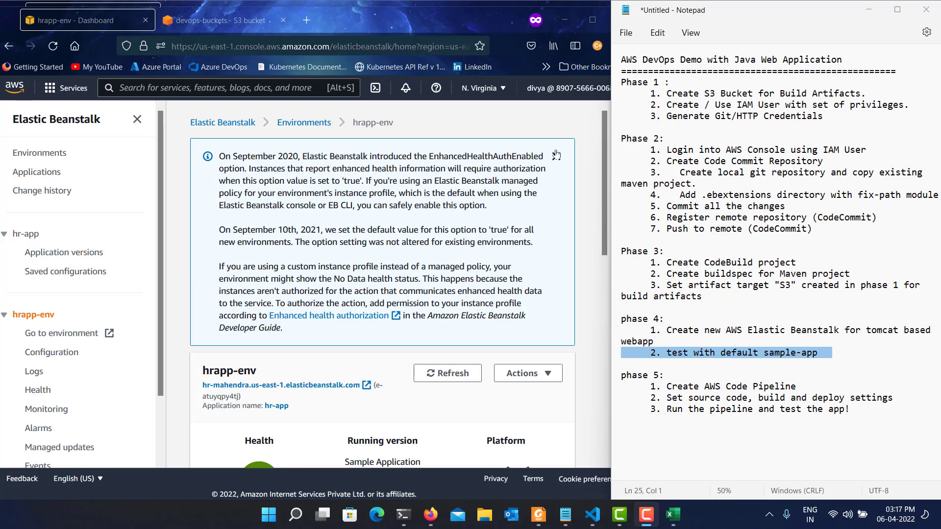
{"action": "left_click", "coordinate": [556, 156]}
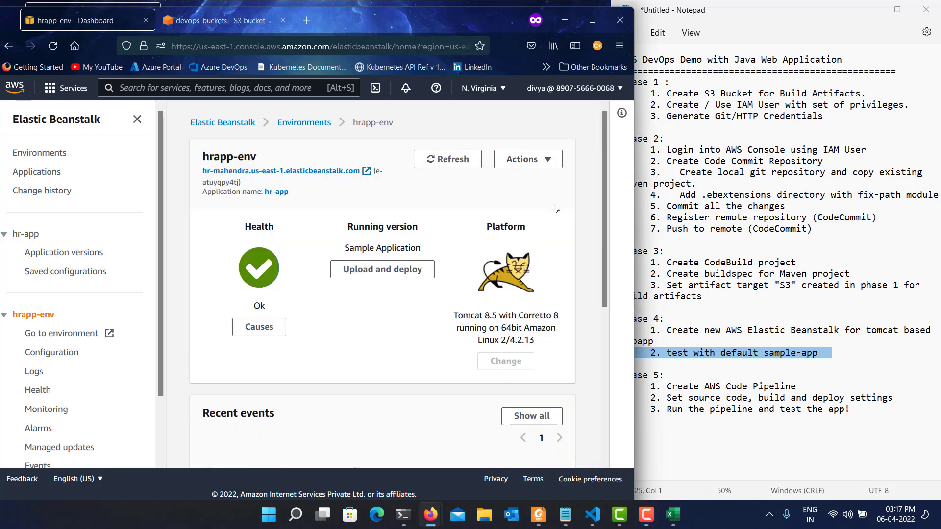
{"action": "left_click", "coordinate": [344, 172]}
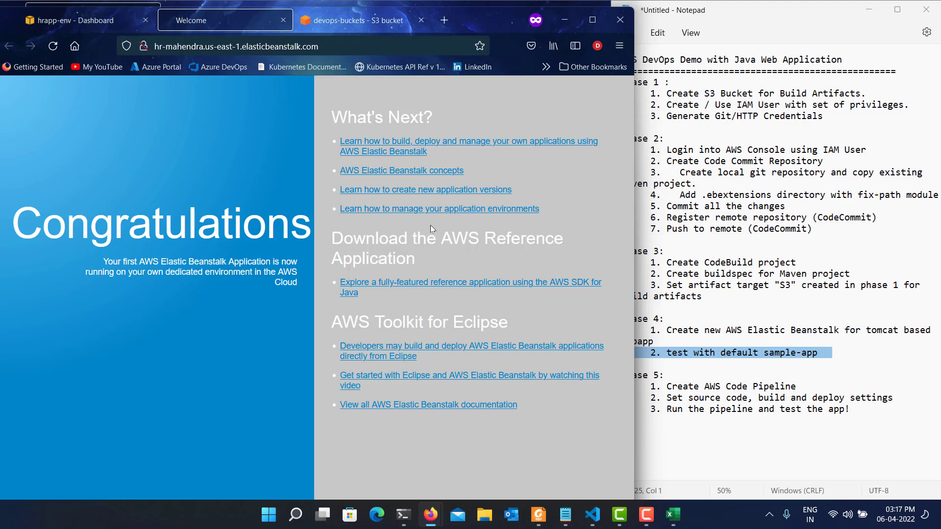
Highlight the phase 5 item "Create AWS Code Pipeline" in the Notepad notes.
{"action": "left_click", "coordinate": [656, 376]}
{"action": "double_click", "coordinate": [639, 374]}
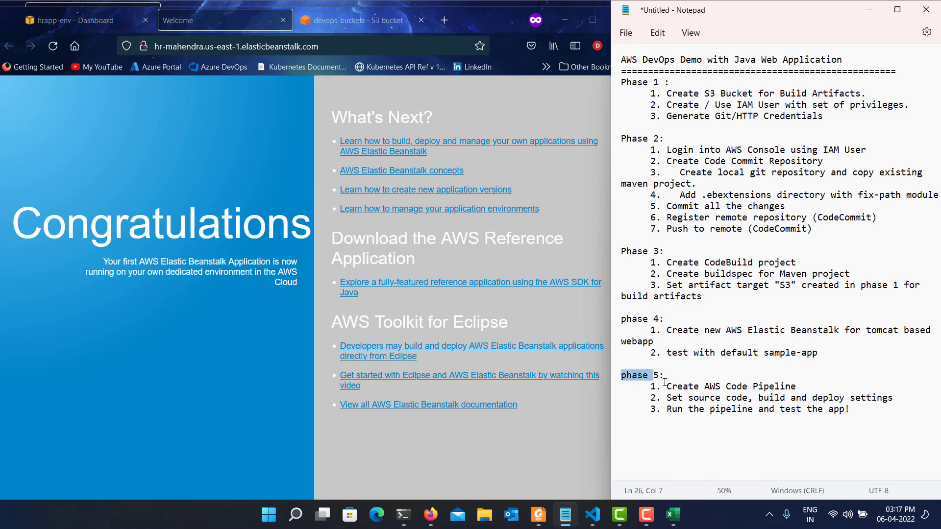
{"action": "left_click", "coordinate": [681, 387]}
{"action": "triple_click", "coordinate": [682, 387]}
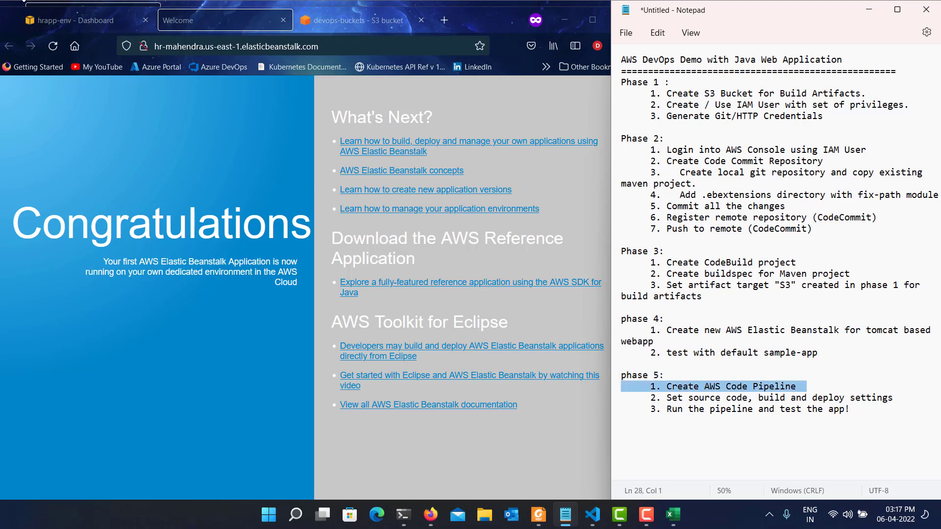
Return to the AWS console in the browser, search the services for "codepipe" and open CodePipeline.
{"action": "left_click", "coordinate": [114, 27]}
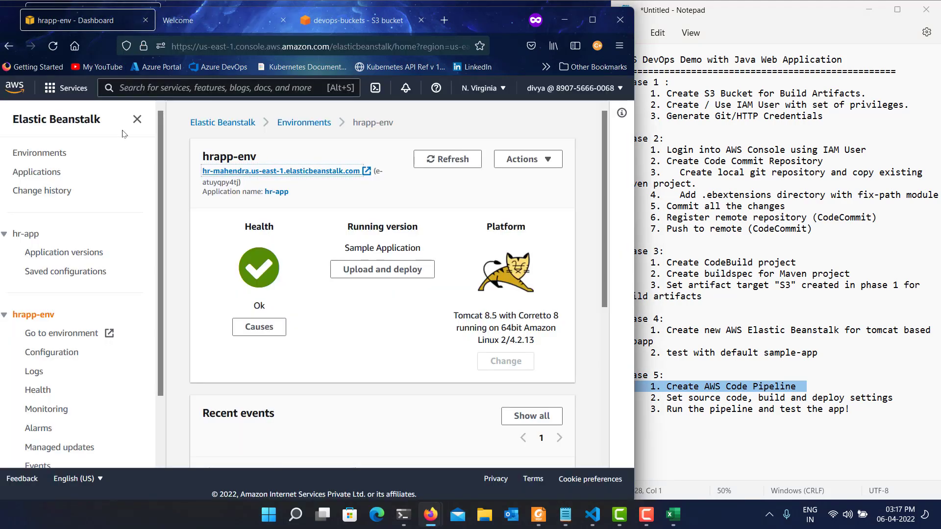
{"action": "left_click", "coordinate": [143, 90]}
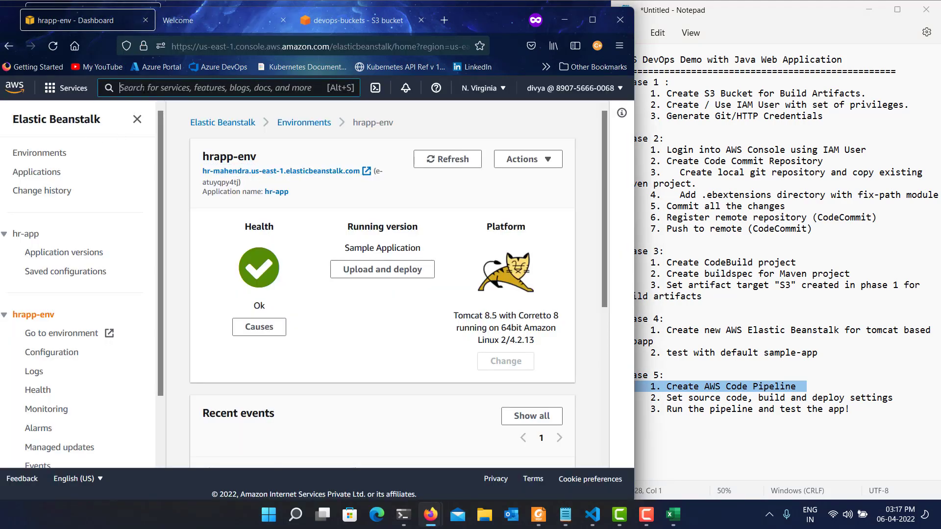
{"action": "type", "text": "code"}
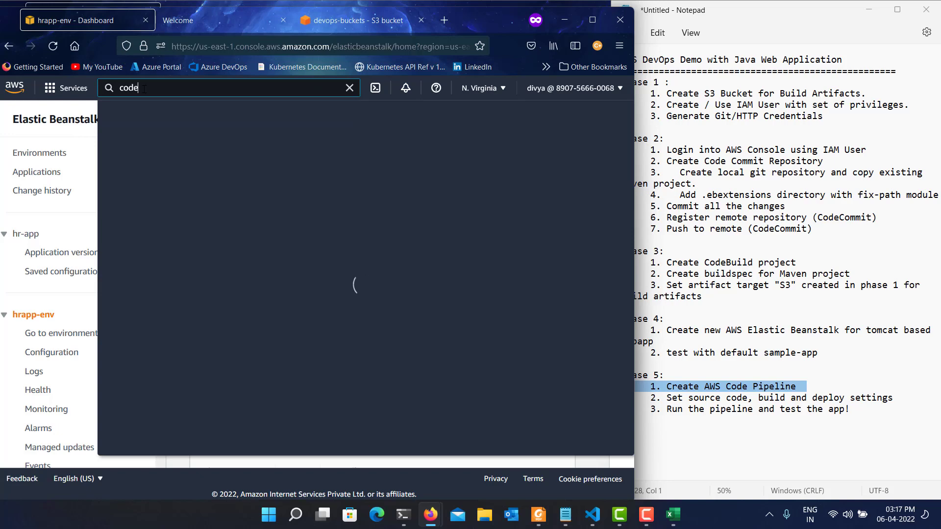
{"action": "type", "text": "pipe"}
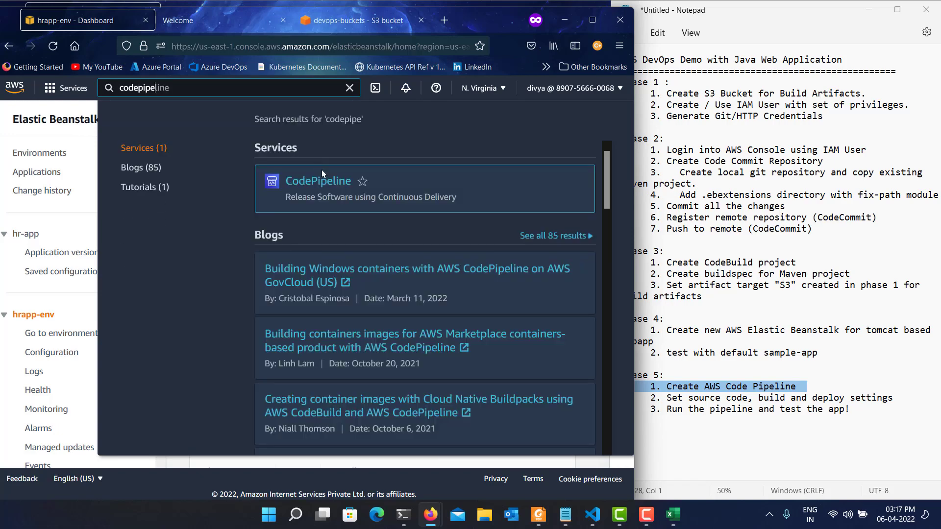
{"action": "left_click", "coordinate": [326, 183]}
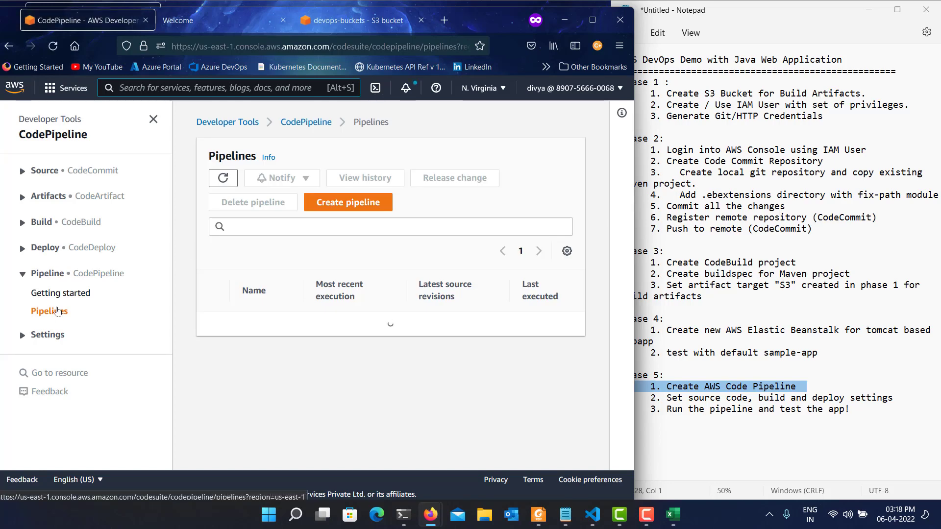
Start a new pipeline named hr-app-deploy with a new service role and continue to the source stage.
{"action": "left_click", "coordinate": [378, 207]}
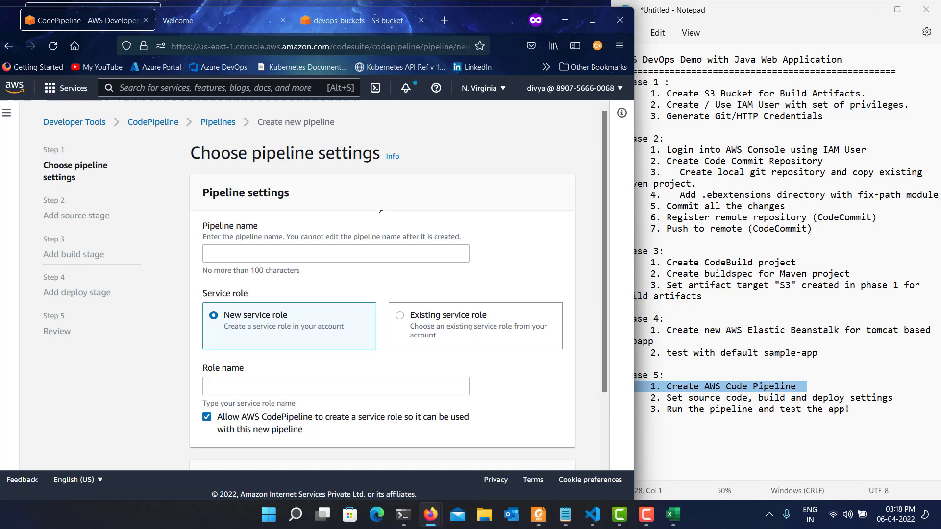
{"action": "left_click", "coordinate": [294, 259]}
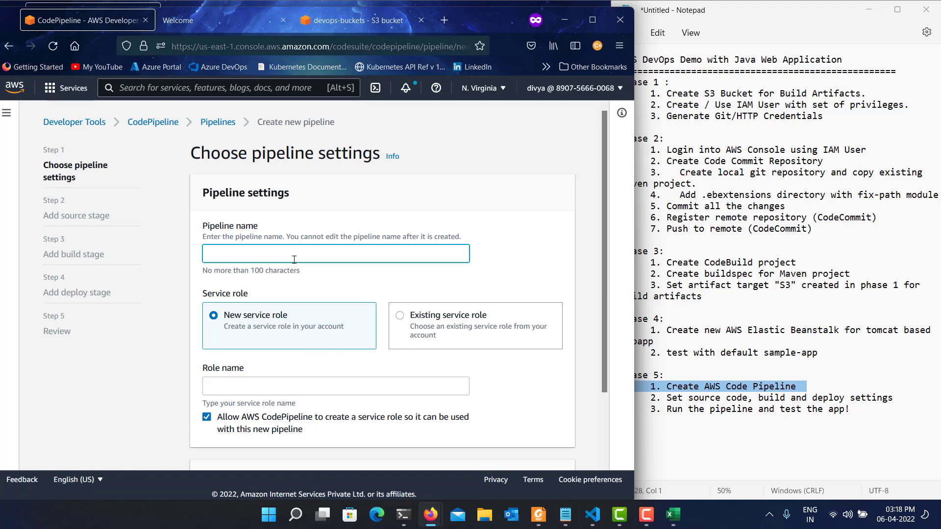
{"action": "type", "text": "hr"}
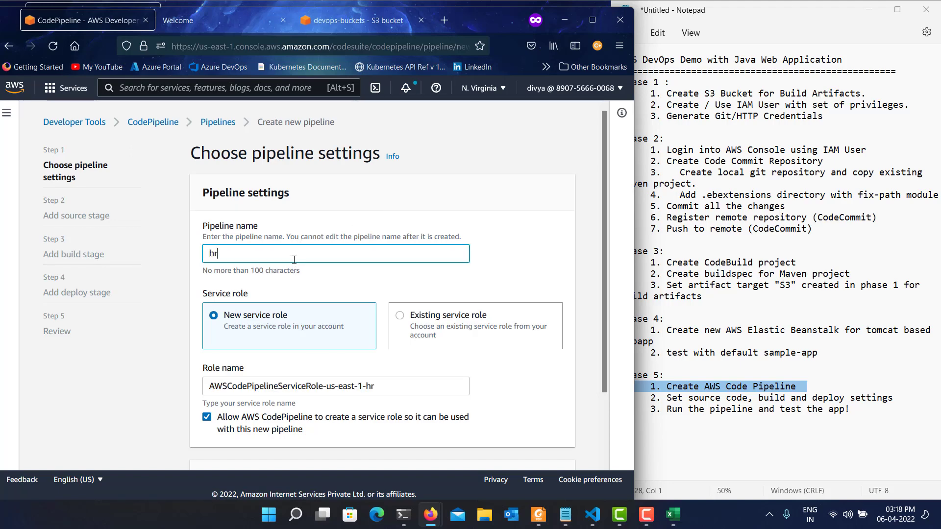
{"action": "type", "text": "-app-deploy"}
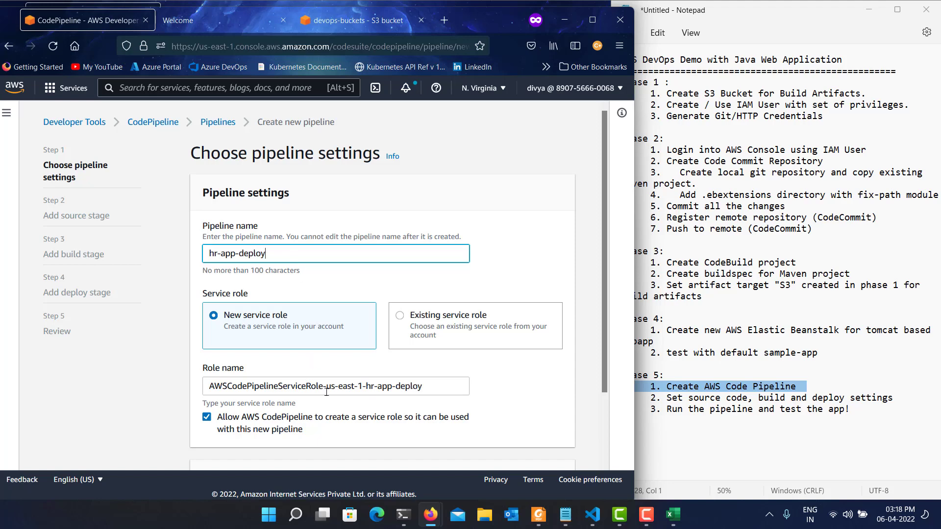
{"action": "scroll", "coordinate": [326, 392], "scroll_direction": "down", "scroll_amount": 2}
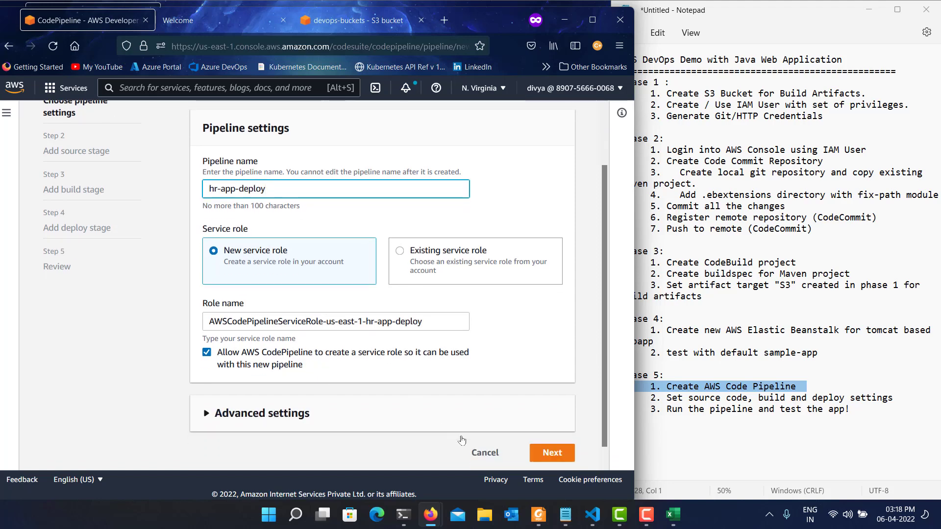
{"action": "left_click", "coordinate": [552, 453]}
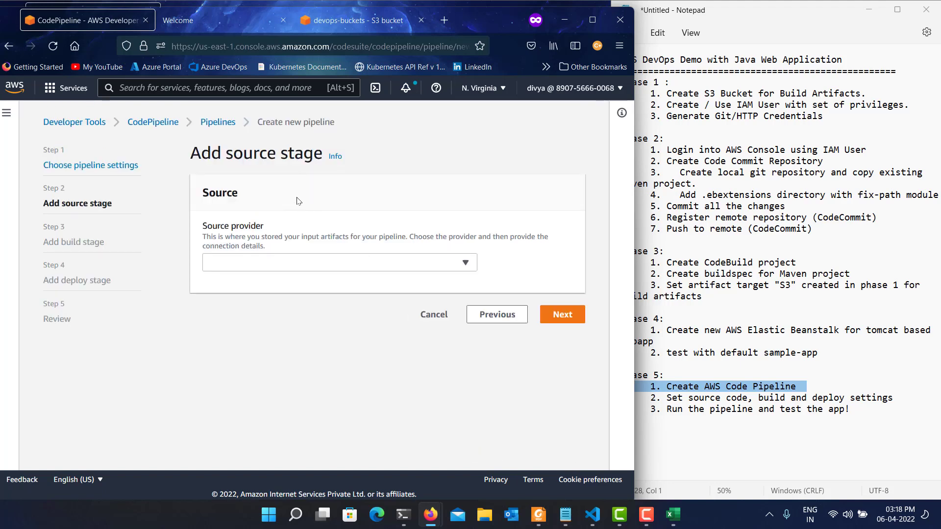
Set the source stage to AWS CodeCommit, repository java-demo, branch master, with AWS CodePipeline checking periodically for changes.
{"action": "left_click", "coordinate": [278, 264]}
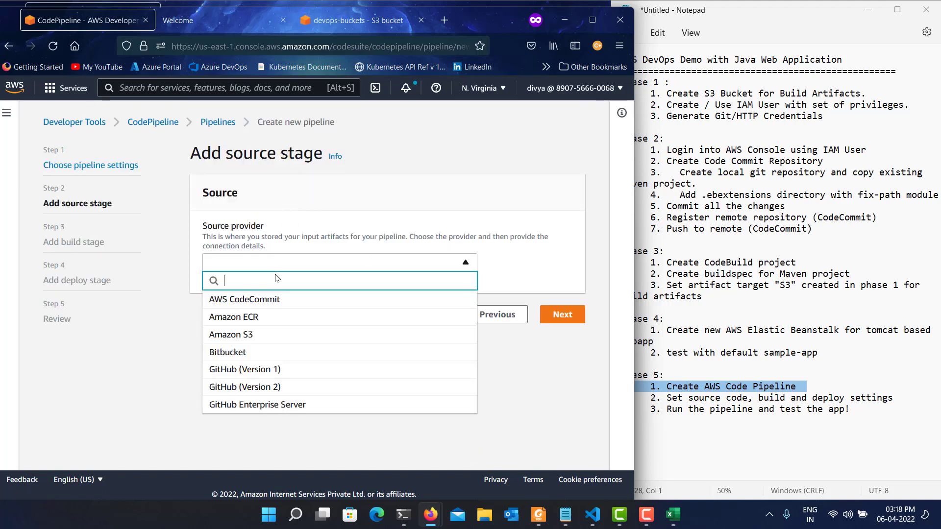
{"action": "left_click", "coordinate": [288, 305]}
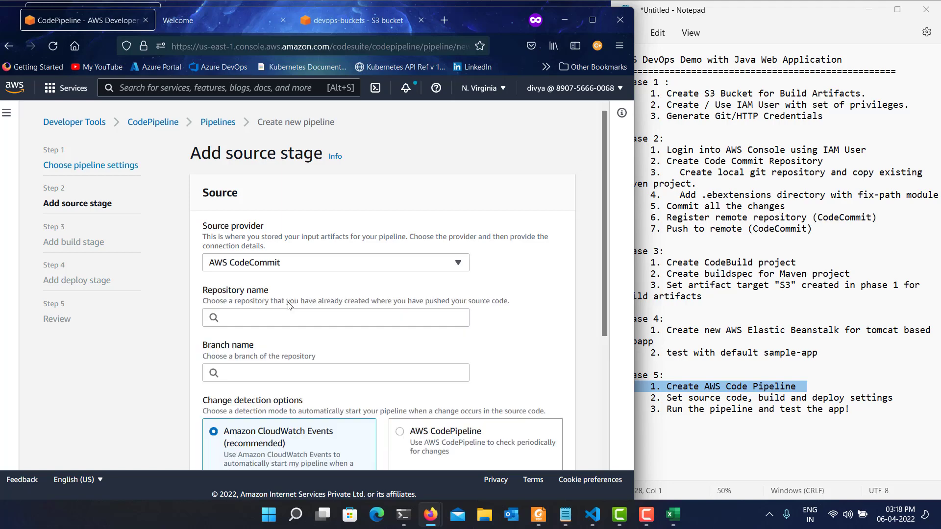
{"action": "left_click", "coordinate": [289, 318]}
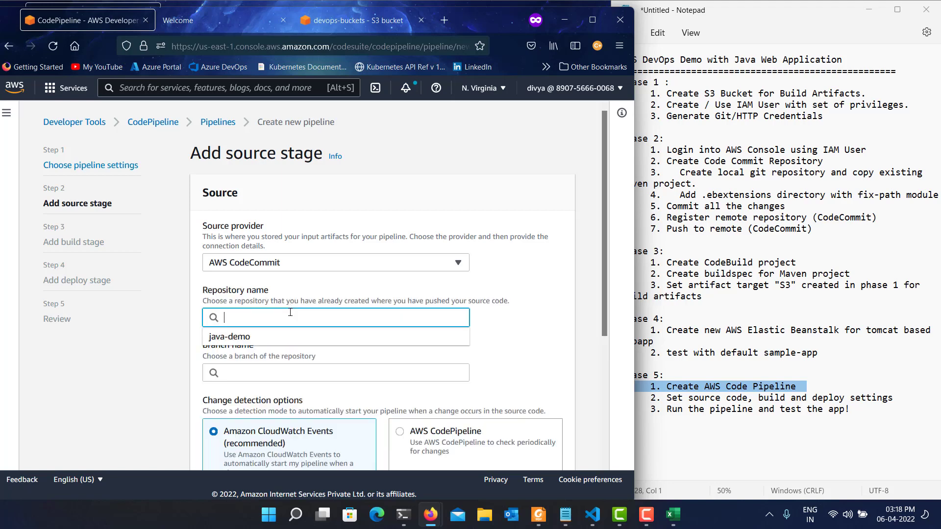
{"action": "left_click", "coordinate": [234, 338]}
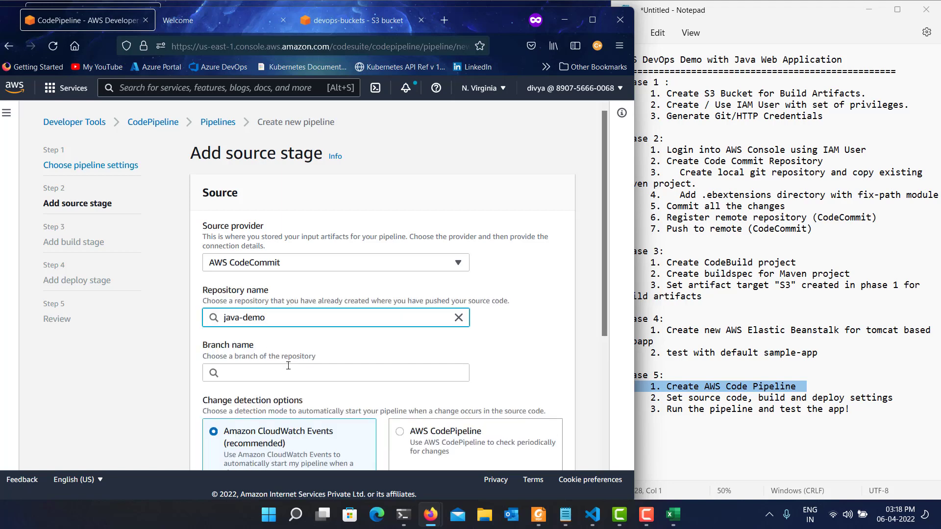
{"action": "left_click", "coordinate": [288, 372]}
{"action": "left_click", "coordinate": [240, 390]}
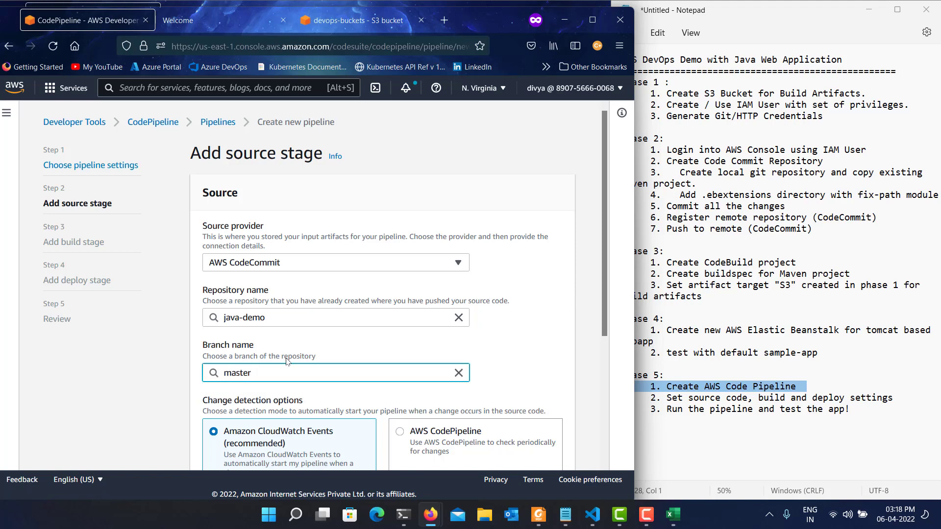
{"action": "scroll", "coordinate": [439, 245], "scroll_direction": "down", "scroll_amount": 4}
{"action": "left_click", "coordinate": [439, 245]}
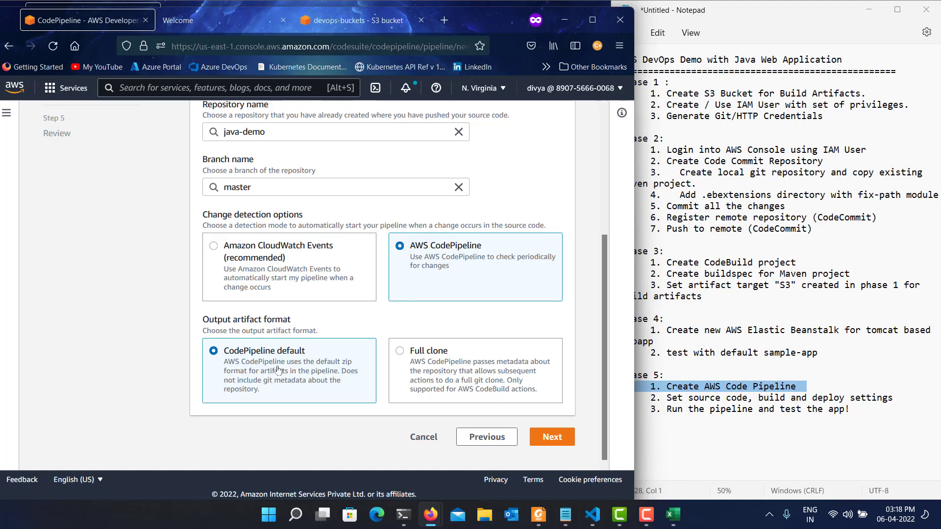
Continue to the build stage, set AWS CodeBuild as its provider with project java-build, and proceed to the deploy stage.
{"action": "left_click", "coordinate": [556, 438]}
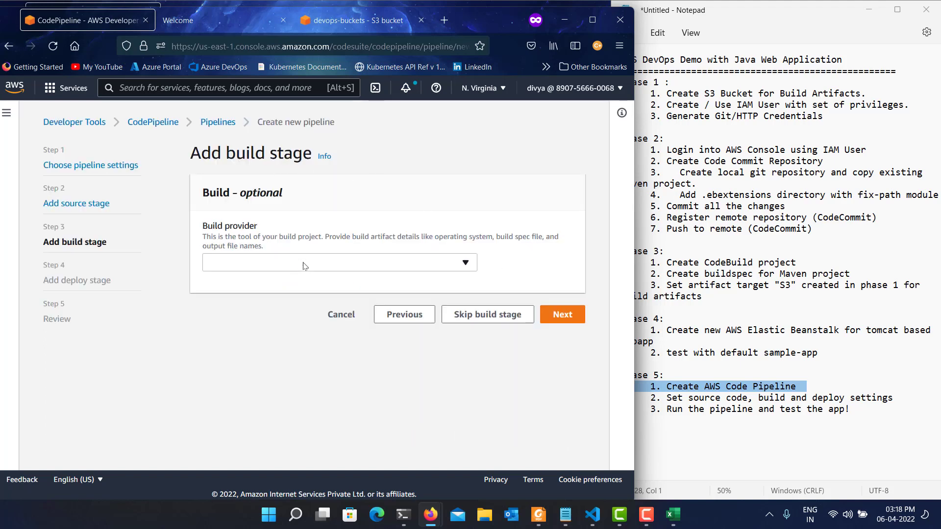
{"action": "left_click", "coordinate": [304, 265]}
{"action": "left_click", "coordinate": [261, 300]}
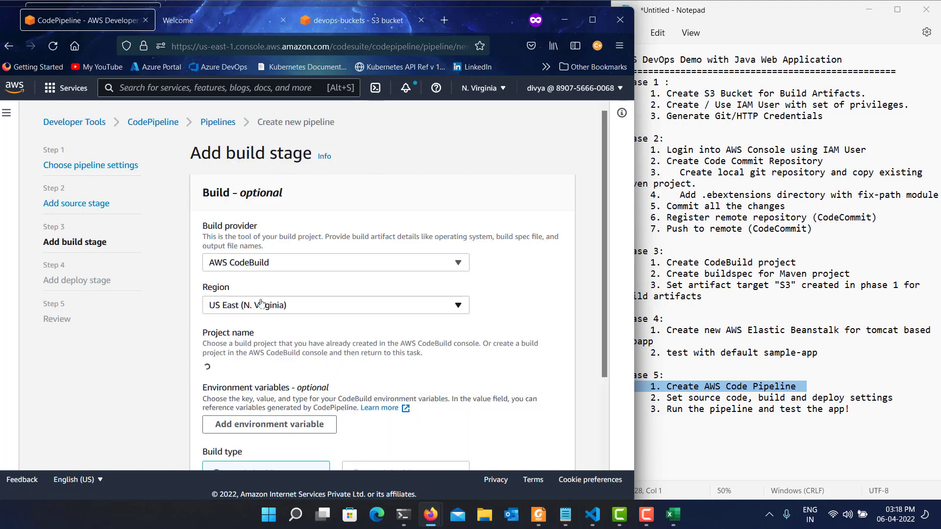
{"action": "left_click", "coordinate": [239, 370]}
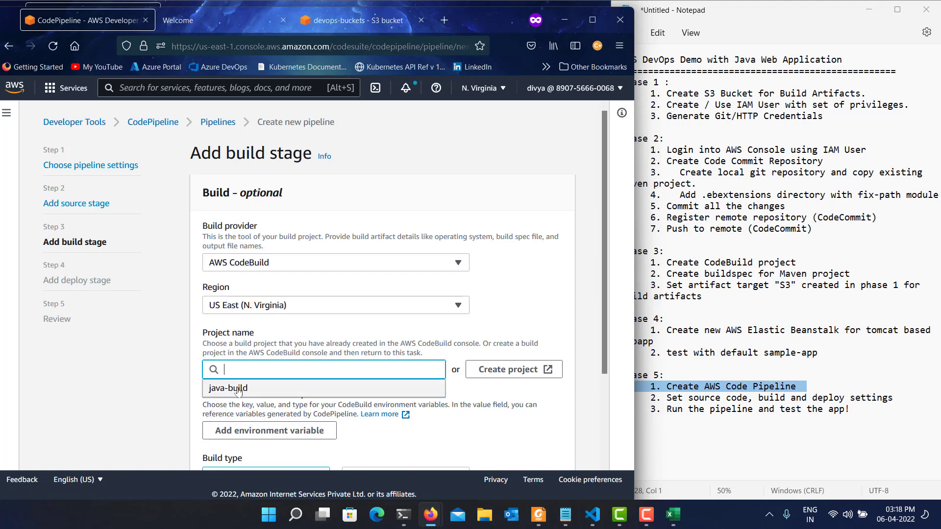
{"action": "left_click", "coordinate": [238, 388]}
{"action": "scroll", "coordinate": [296, 360], "scroll_direction": "down", "scroll_amount": 2}
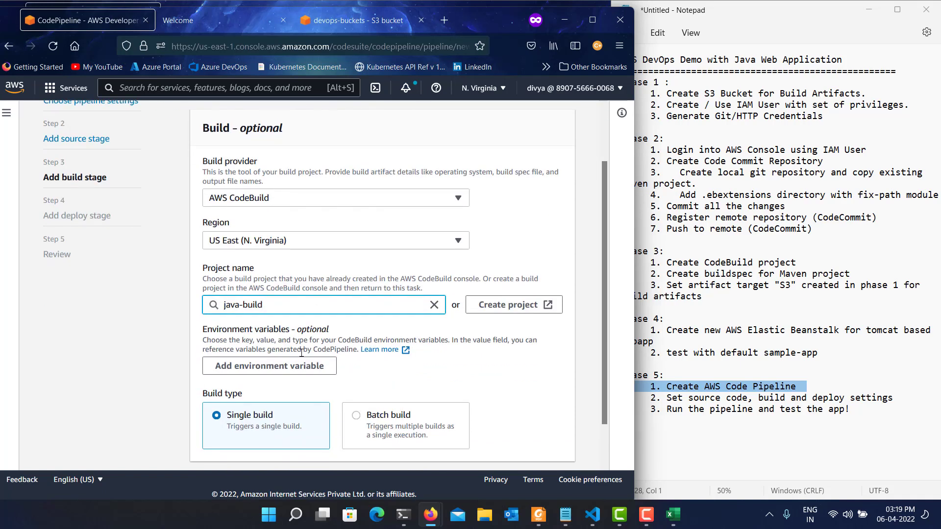
{"action": "scroll", "coordinate": [302, 352], "scroll_direction": "down", "scroll_amount": 1}
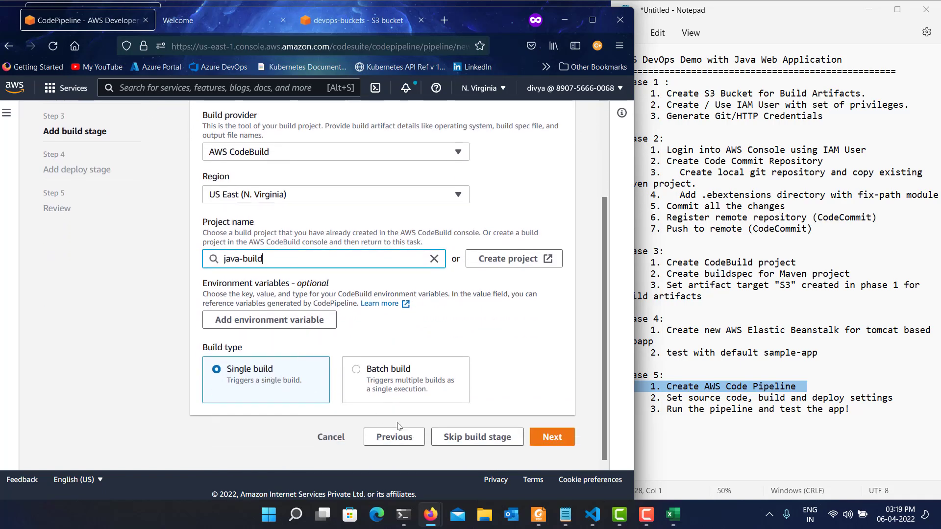
{"action": "left_click", "coordinate": [548, 446]}
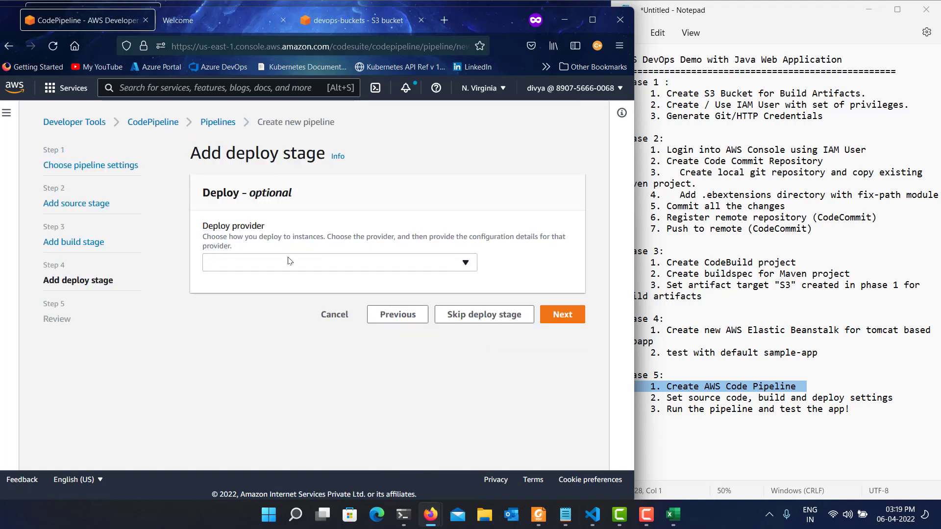
Set the deploy stage to AWS Elastic Beanstalk with application hr-app and environment hrapp-env, and continue to the review.
{"action": "left_click", "coordinate": [290, 261]}
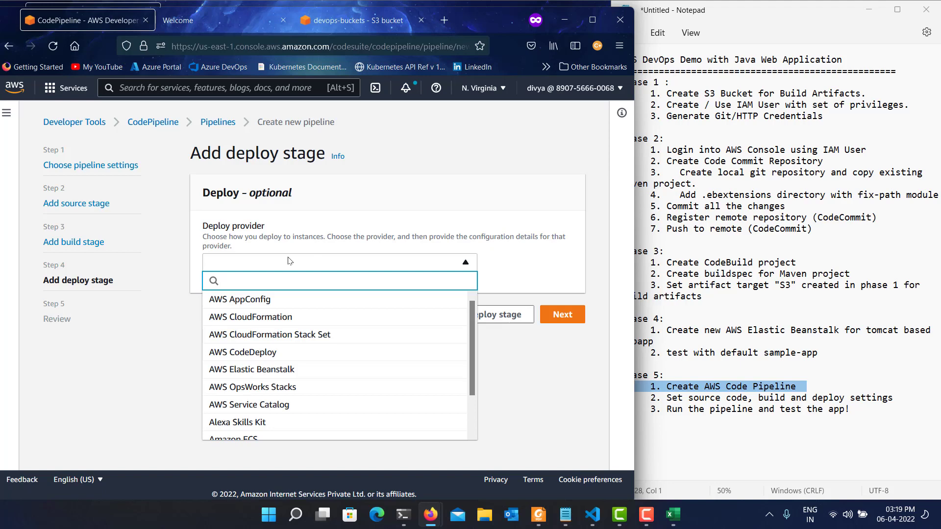
{"action": "left_click", "coordinate": [303, 371]}
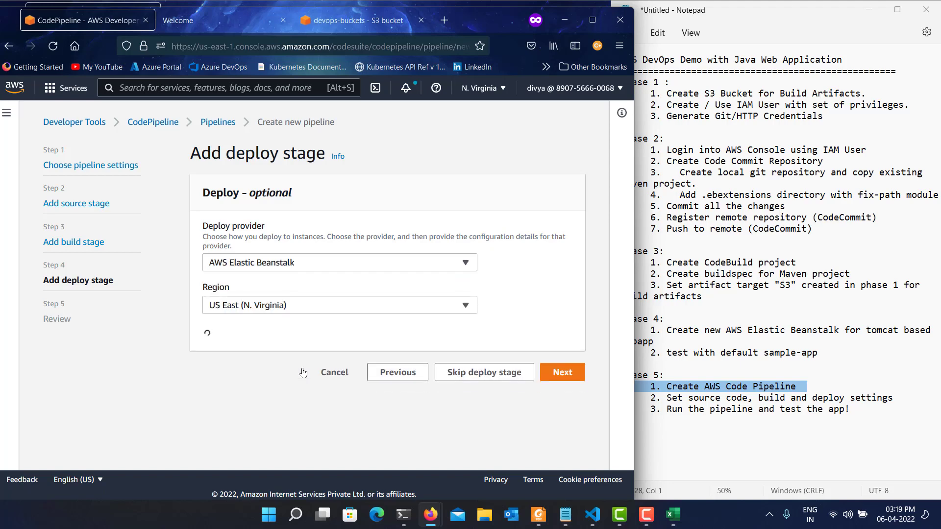
{"action": "left_click", "coordinate": [291, 369]}
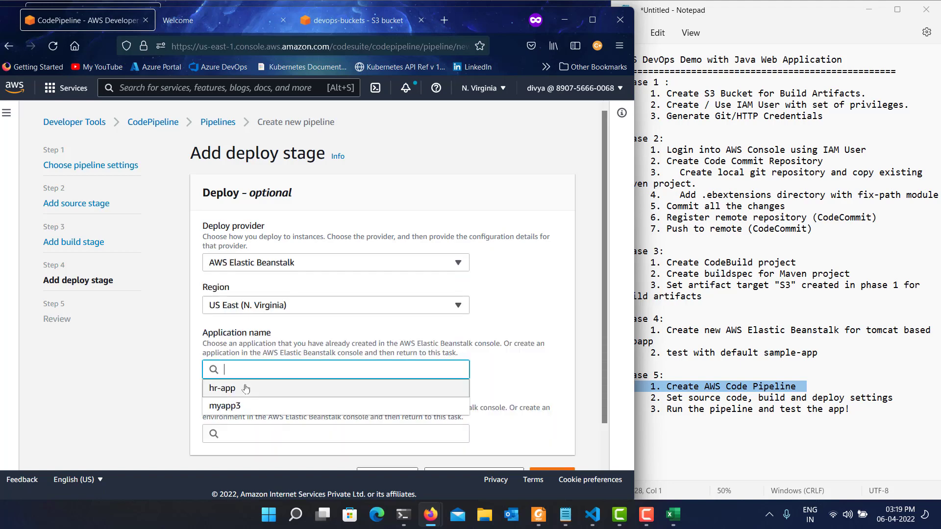
{"action": "left_click", "coordinate": [244, 392]}
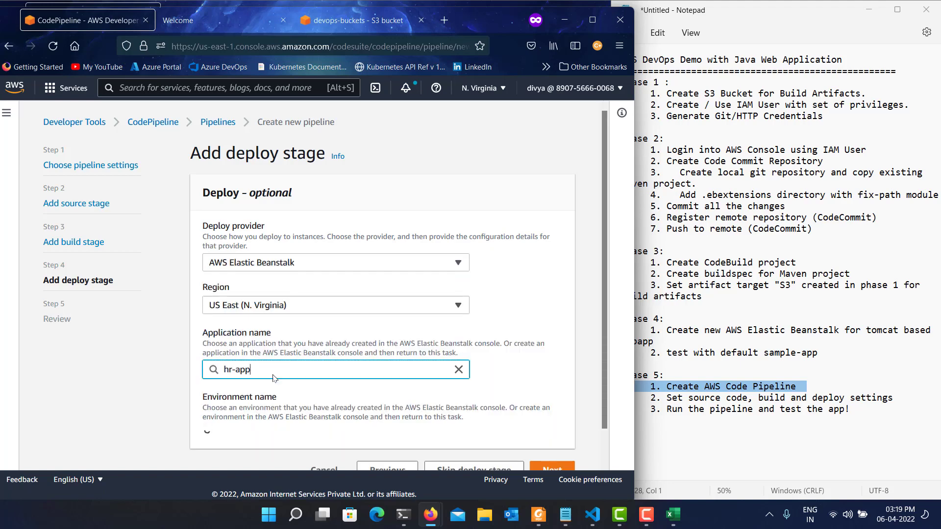
{"action": "left_click", "coordinate": [273, 435]}
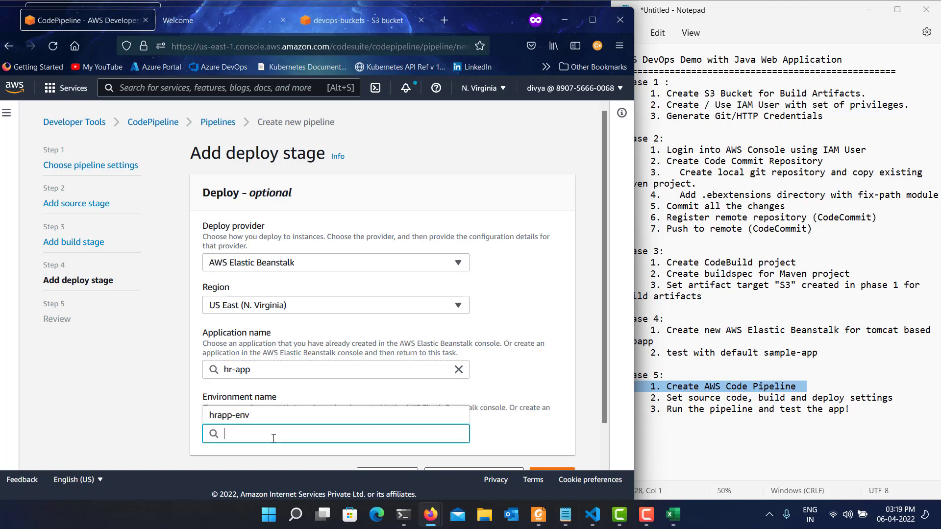
{"action": "left_click", "coordinate": [233, 411]}
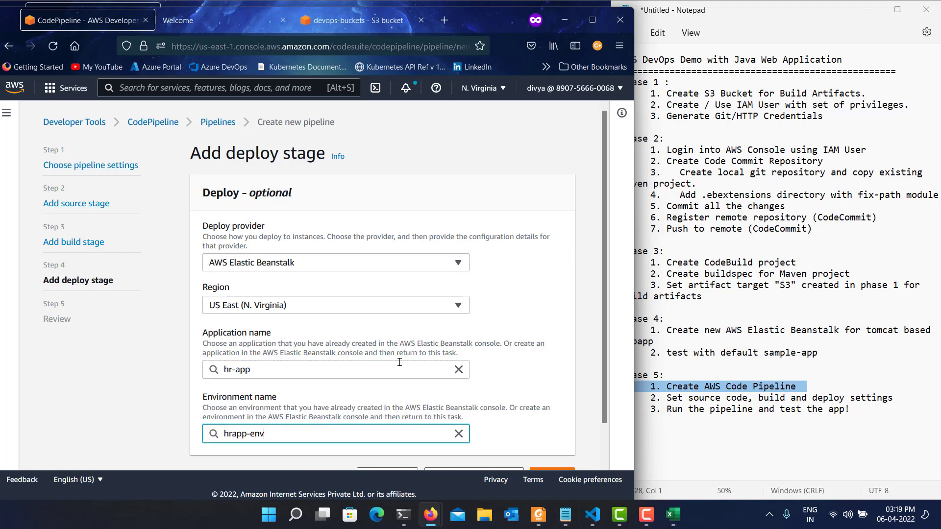
{"action": "scroll", "coordinate": [400, 362], "scroll_direction": "down", "scroll_amount": 1}
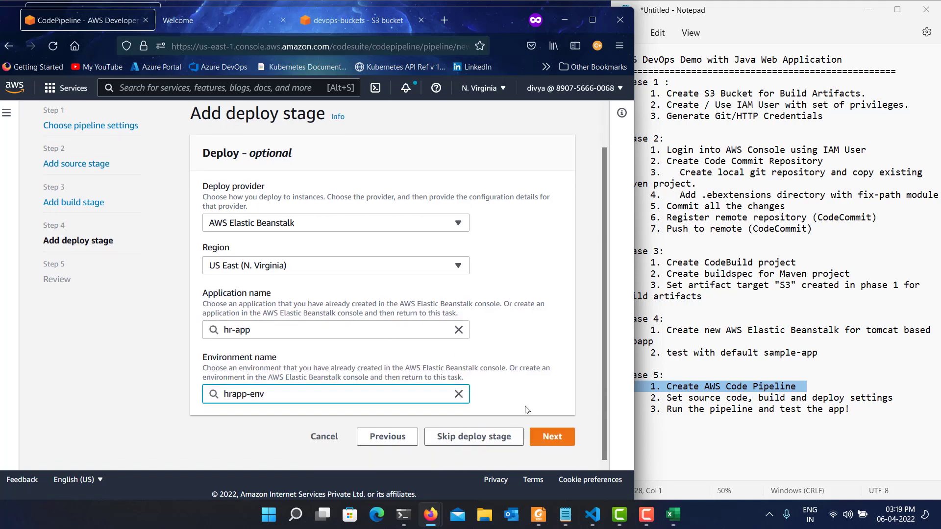
{"action": "left_click", "coordinate": [559, 437]}
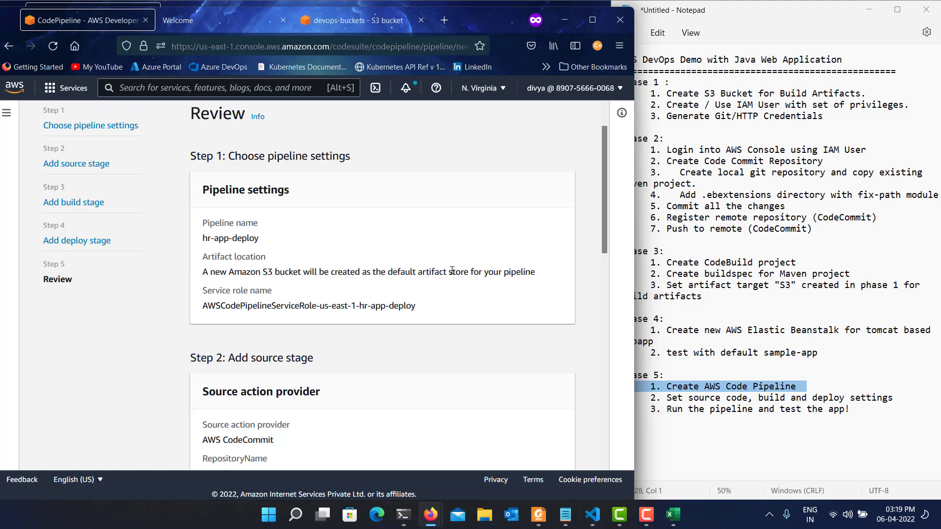
Review the settings of all stages and create the pipeline, dismissing the success notice and collapsing the side navigation.
{"action": "scroll", "coordinate": [451, 271], "scroll_direction": "down", "scroll_amount": 3}
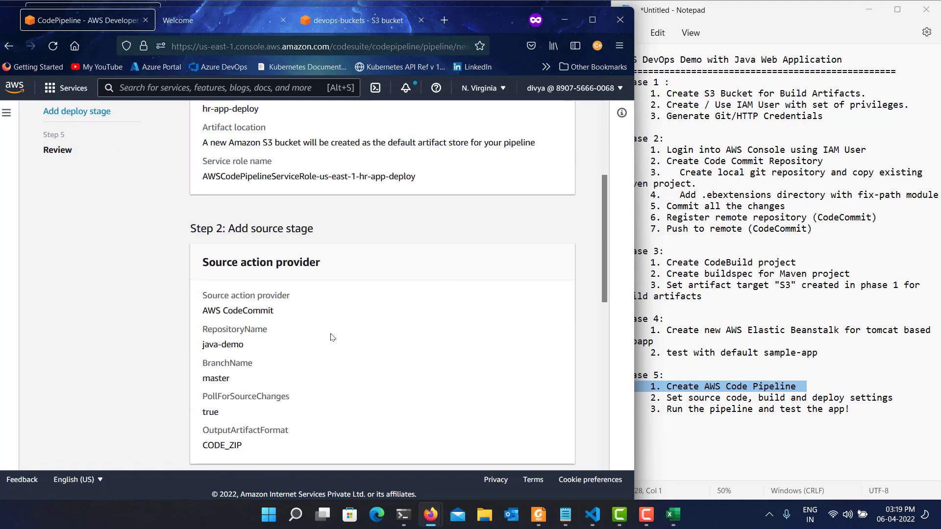
{"action": "scroll", "coordinate": [334, 331], "scroll_direction": "down", "scroll_amount": 6}
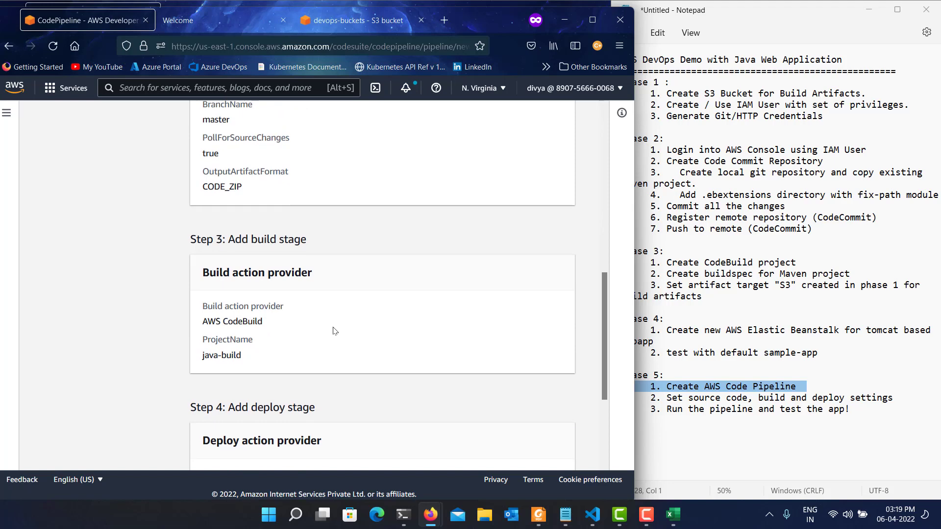
{"action": "scroll", "coordinate": [334, 331], "scroll_direction": "down", "scroll_amount": 4}
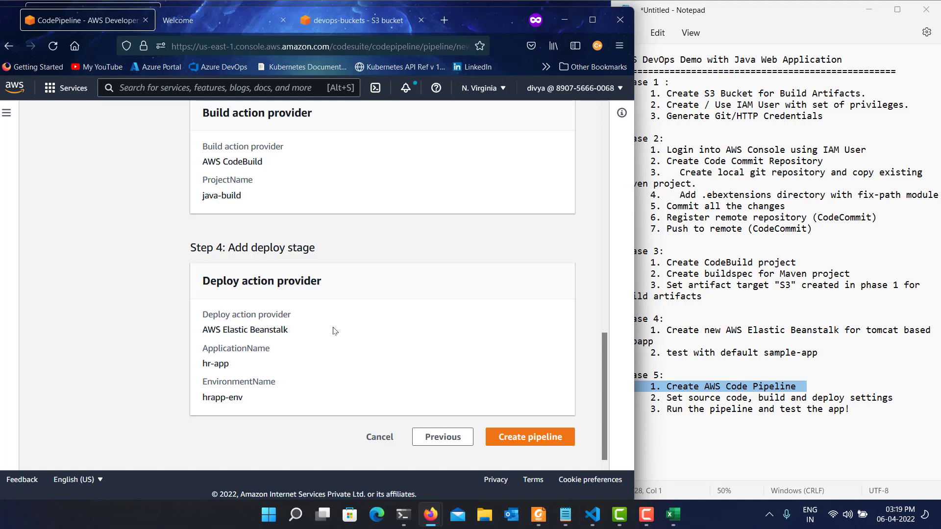
{"action": "left_click", "coordinate": [545, 445]}
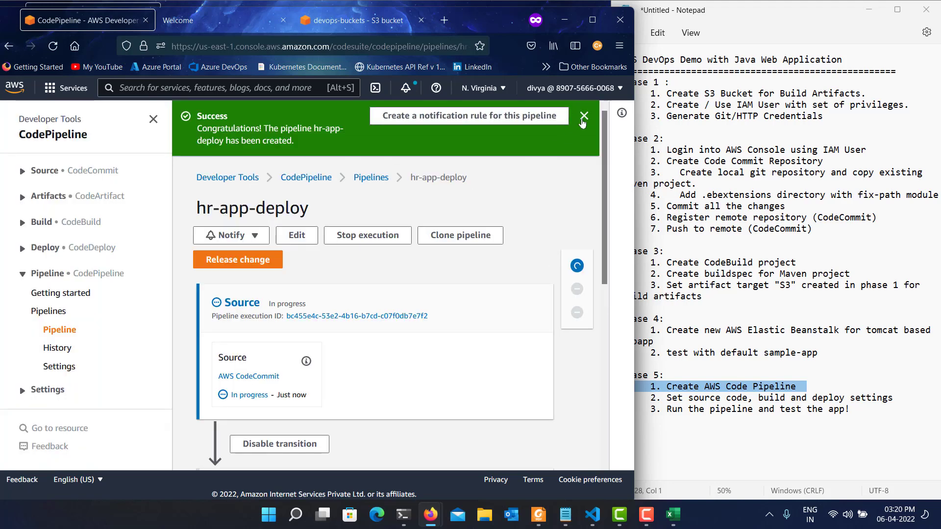
{"action": "left_click", "coordinate": [583, 117]}
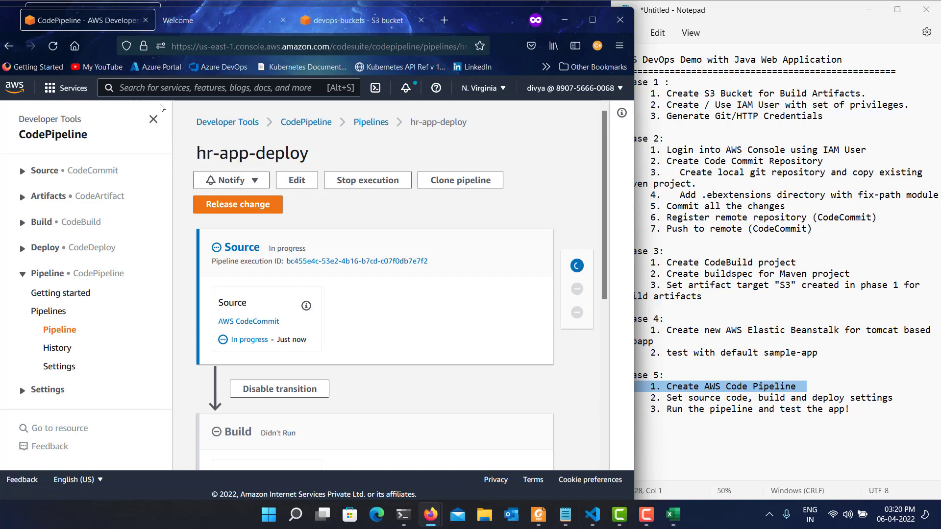
{"action": "left_click", "coordinate": [154, 119]}
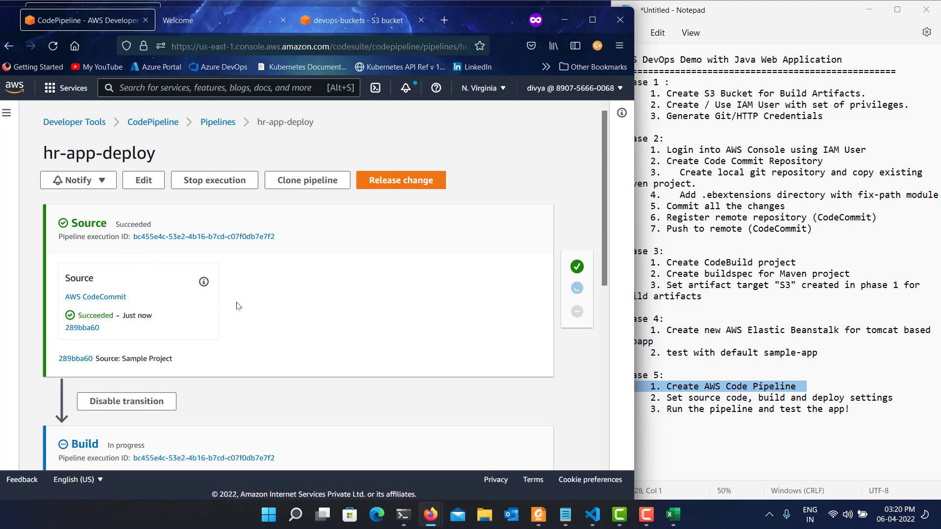
Open the details of the pipeline's build action and examine the status of each build phase.
{"action": "scroll", "coordinate": [237, 306], "scroll_direction": "down", "scroll_amount": 4}
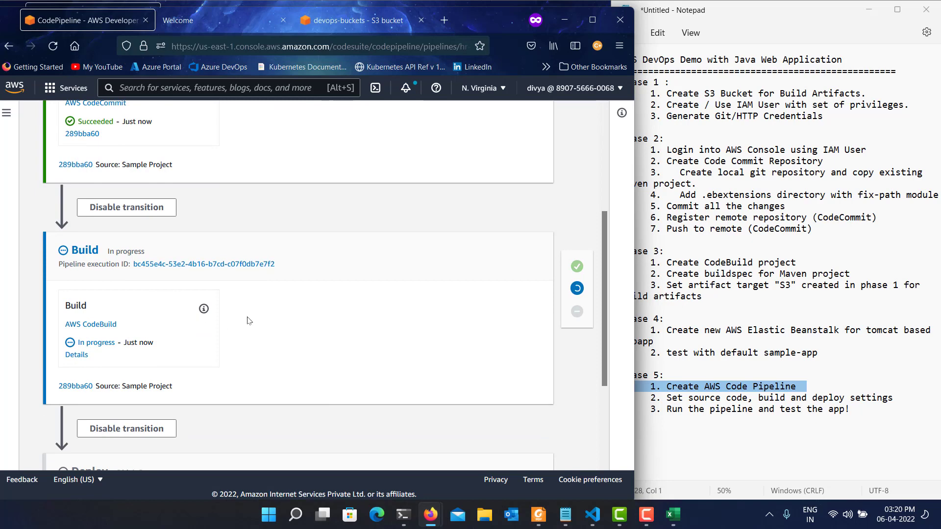
{"action": "left_click", "coordinate": [77, 354]}
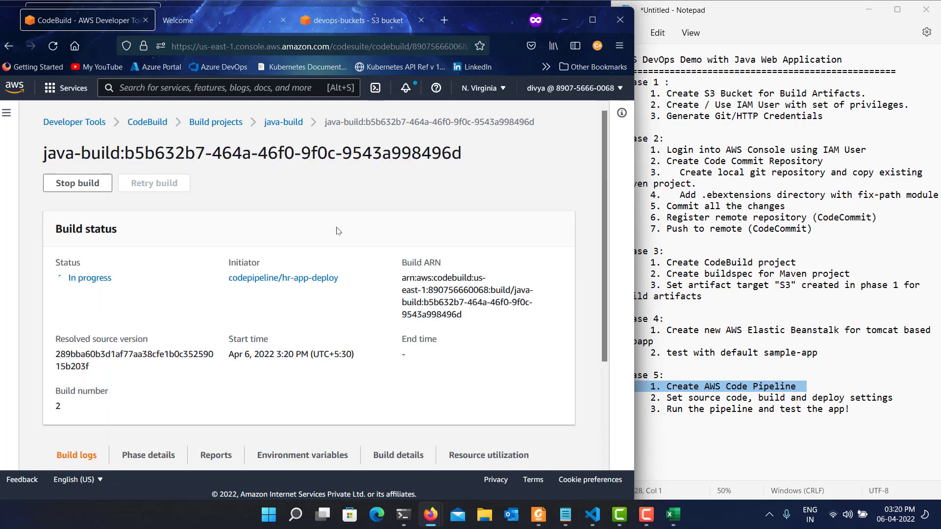
{"action": "scroll", "coordinate": [326, 238], "scroll_direction": "down", "scroll_amount": 3}
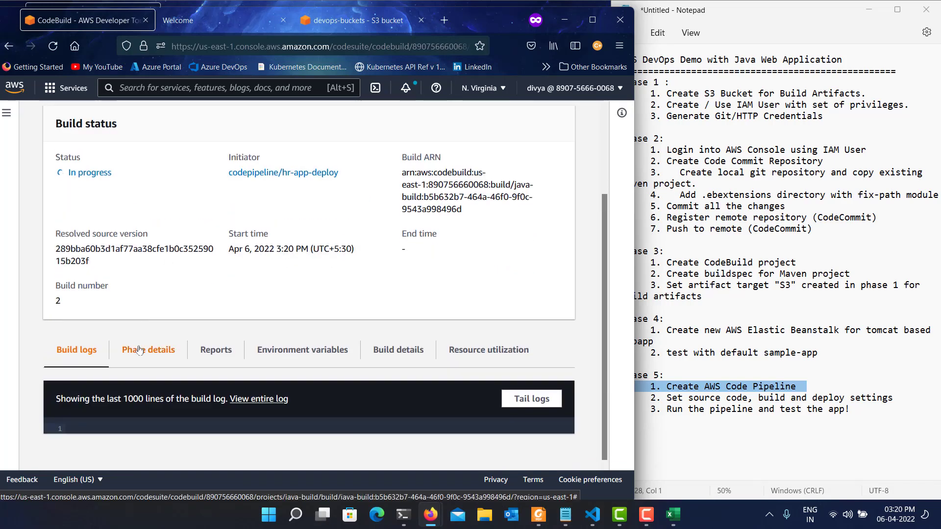
{"action": "left_click", "coordinate": [139, 349]}
{"action": "scroll", "coordinate": [416, 247], "scroll_direction": "down", "scroll_amount": 2}
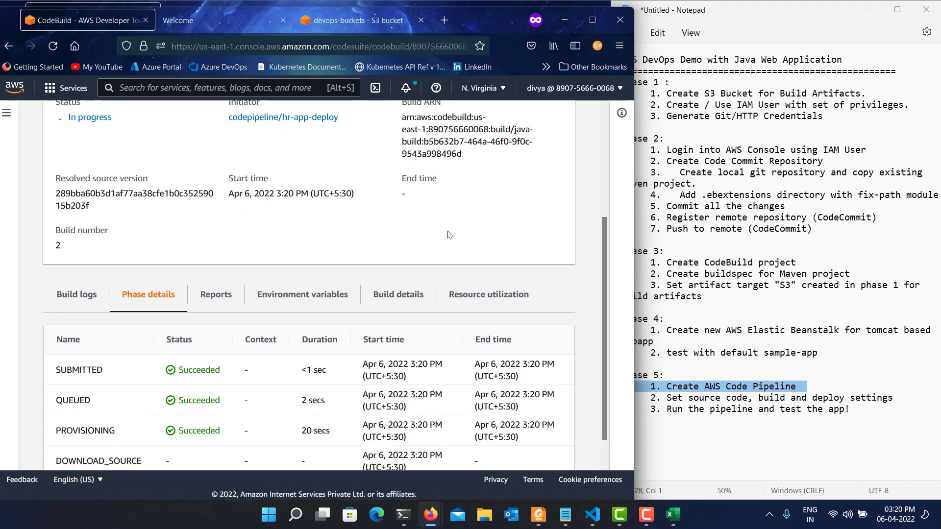
{"action": "scroll", "coordinate": [265, 385], "scroll_direction": "down", "scroll_amount": 1}
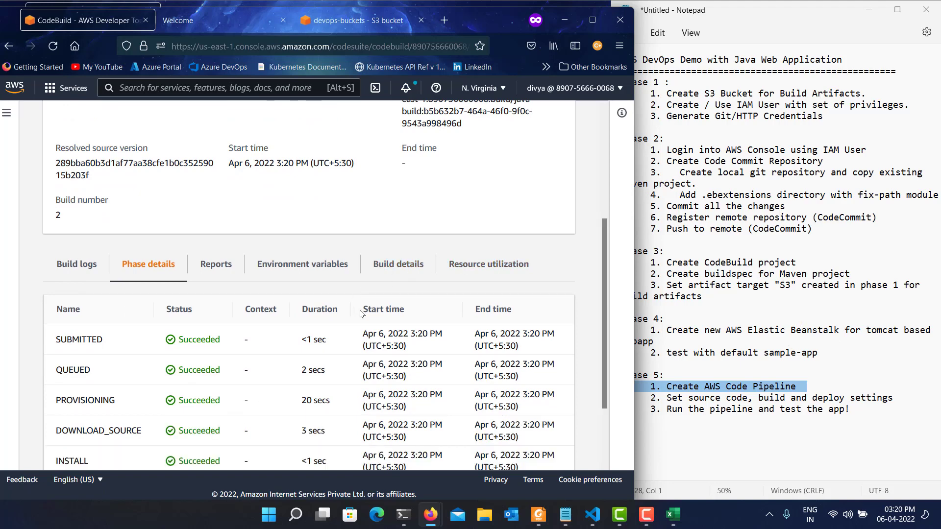
{"action": "scroll", "coordinate": [374, 321], "scroll_direction": "down", "scroll_amount": 3}
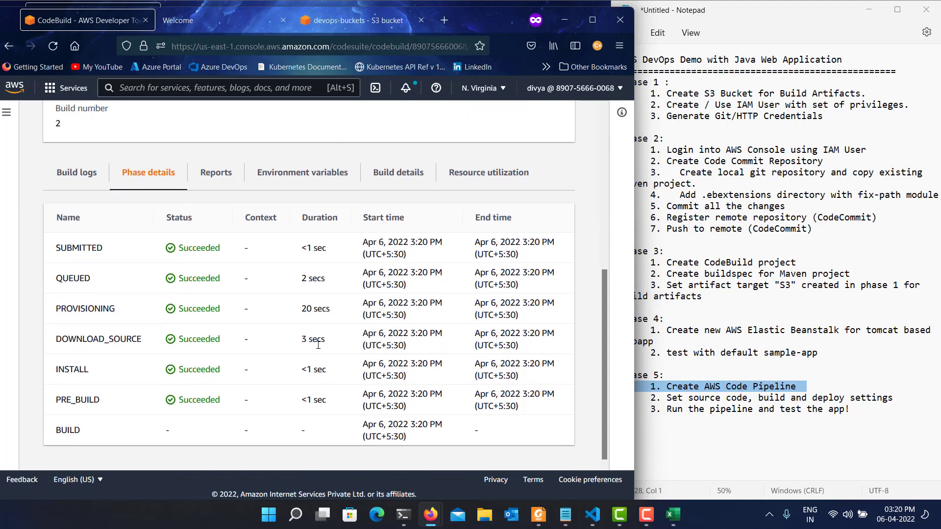
{"action": "double_click", "coordinate": [214, 371]}
{"action": "double_click", "coordinate": [196, 400]}
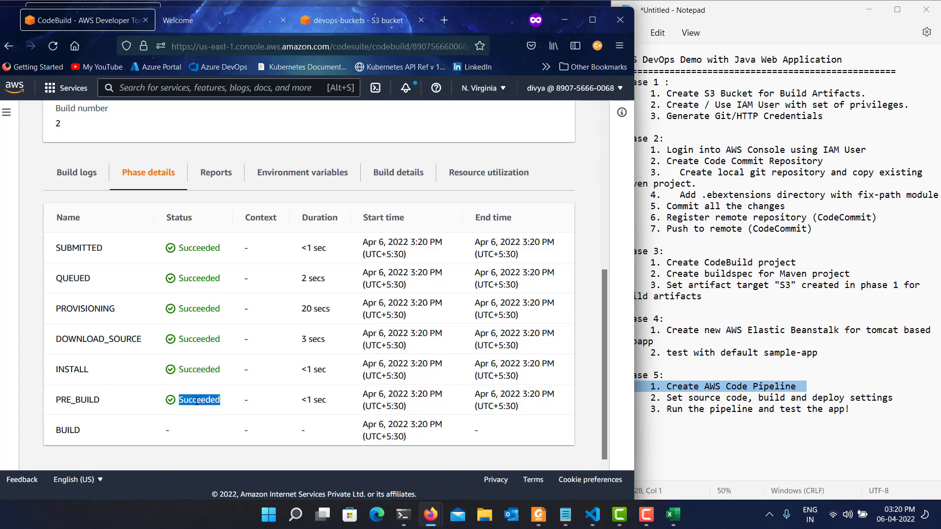
{"action": "left_click", "coordinate": [193, 432]}
{"action": "double_click", "coordinate": [196, 430]}
{"action": "scroll", "coordinate": [201, 422], "scroll_direction": "down", "scroll_amount": 3}
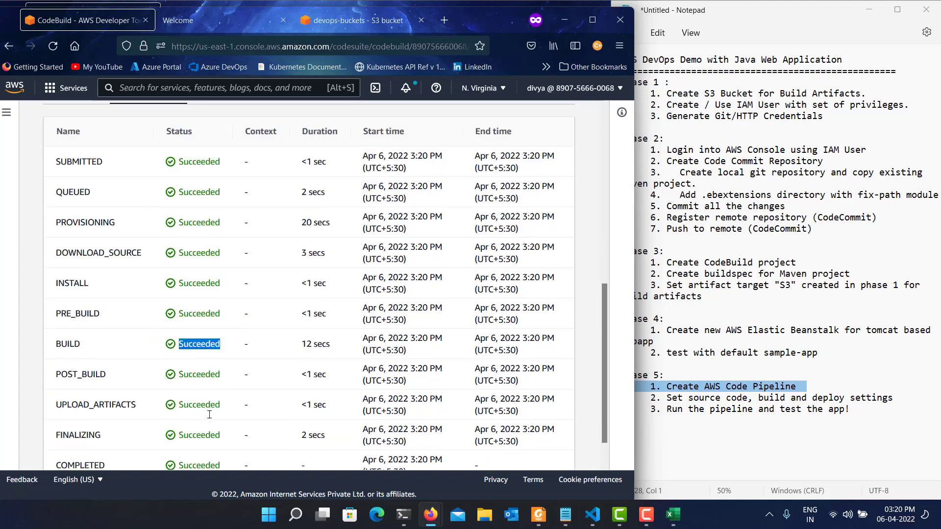
{"action": "scroll", "coordinate": [272, 250], "scroll_direction": "up", "scroll_amount": 10}
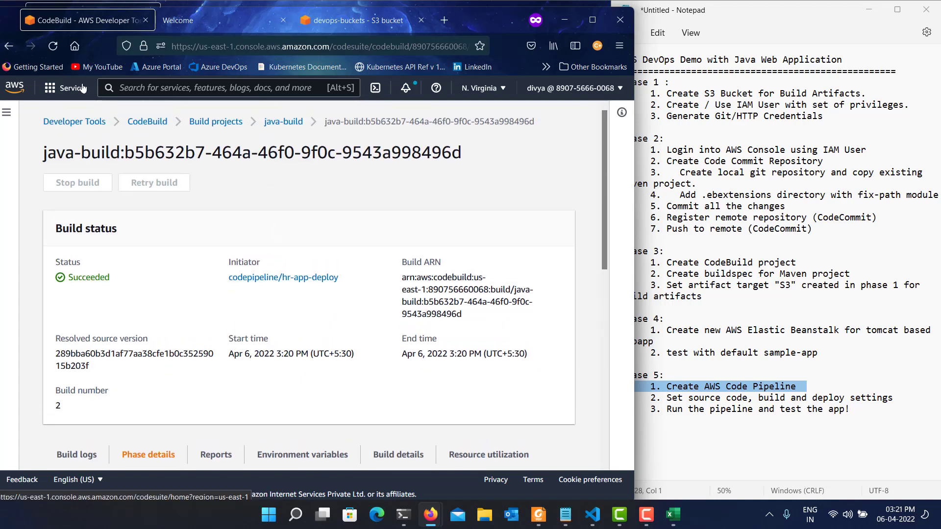
Return to the hr-app-deploy pipeline and check the progress of its build and deploy stages.
{"action": "left_click", "coordinate": [5, 48]}
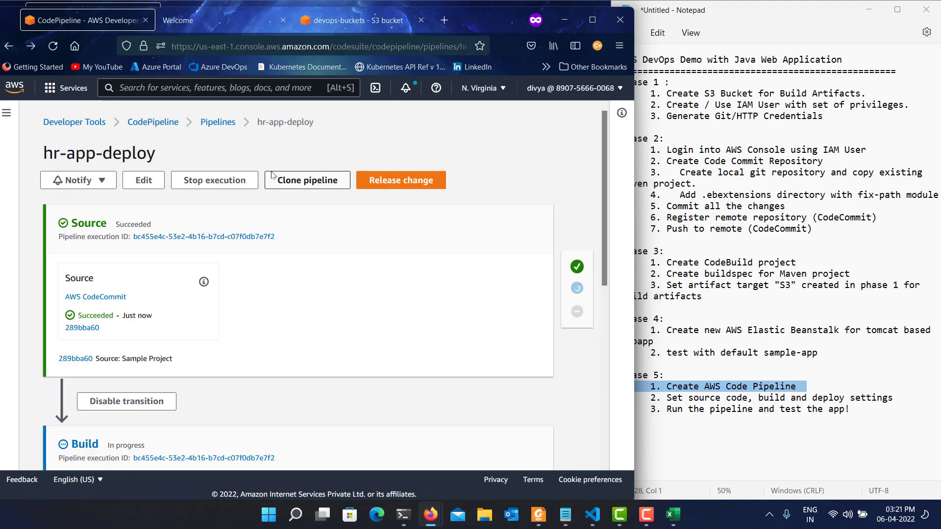
{"action": "scroll", "coordinate": [289, 318], "scroll_direction": "down", "scroll_amount": 5}
{"action": "scroll", "coordinate": [289, 319], "scroll_direction": "down", "scroll_amount": 1}
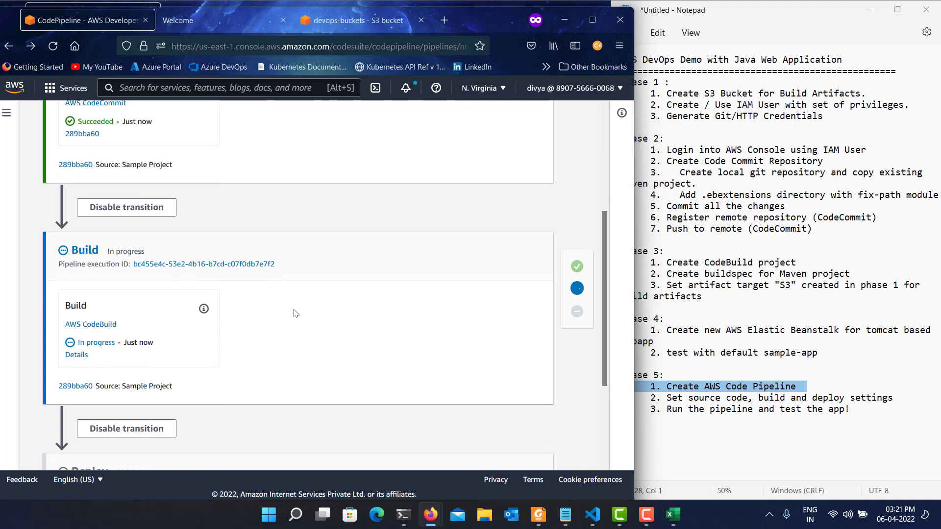
{"action": "scroll", "coordinate": [313, 326], "scroll_direction": "down", "scroll_amount": 2}
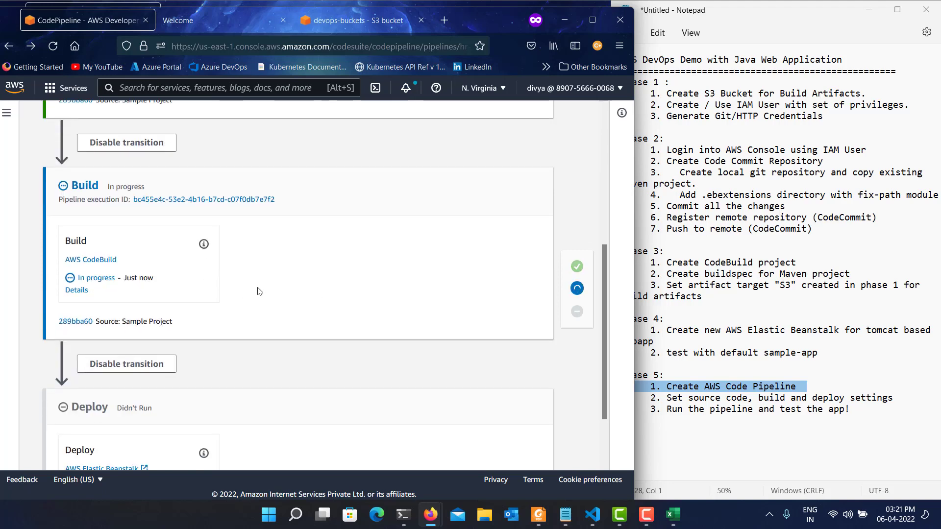
{"action": "scroll", "coordinate": [261, 323], "scroll_direction": "down", "scroll_amount": 1}
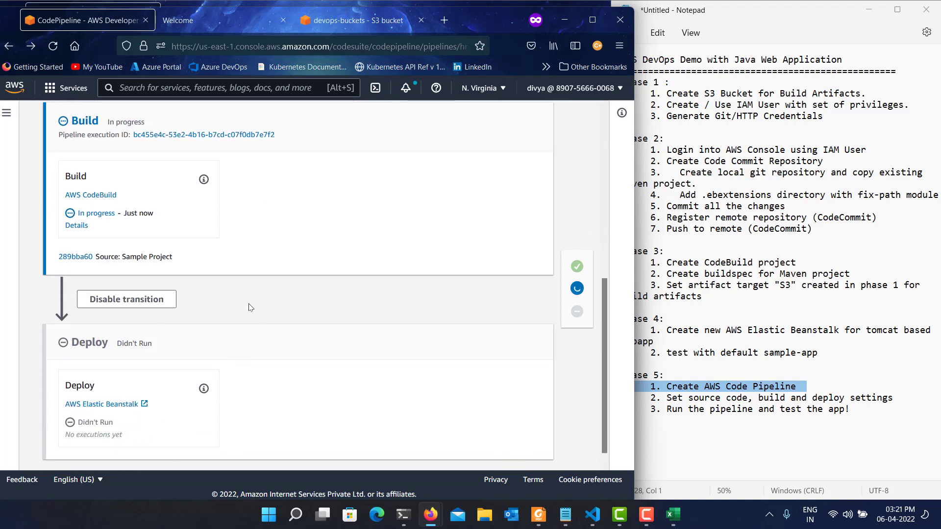
{"action": "scroll", "coordinate": [216, 260], "scroll_direction": "up", "scroll_amount": 2}
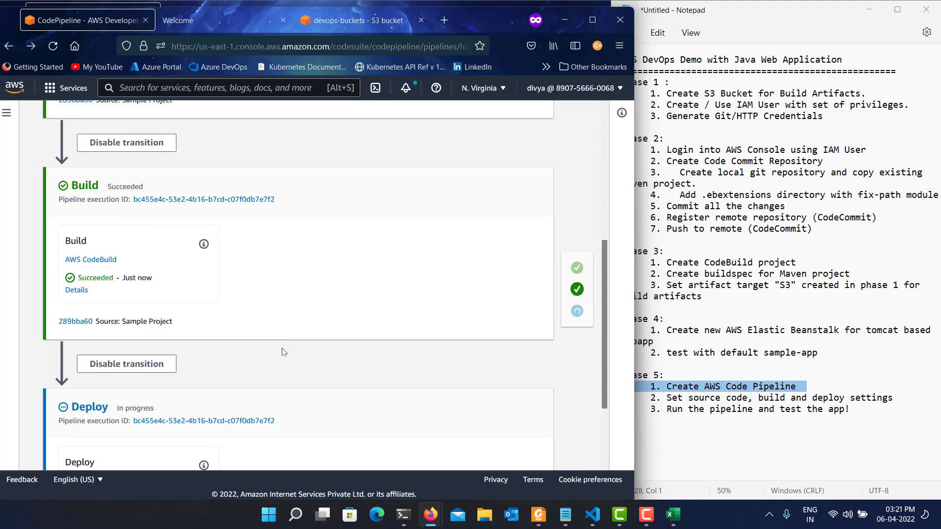
Open the current execution from the pipeline's Deploy stage and examine its summary, action timeline and stage visualization.
{"action": "scroll", "coordinate": [283, 346], "scroll_direction": "down", "scroll_amount": 3}
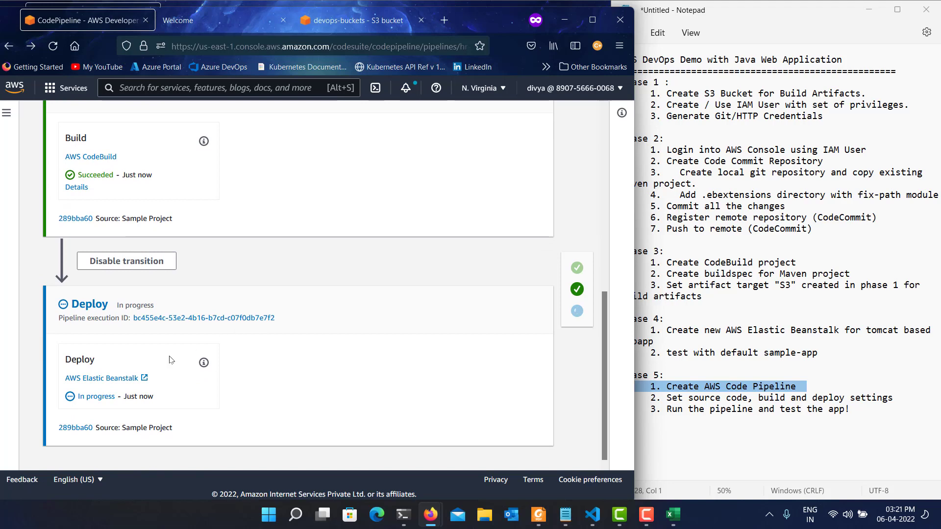
{"action": "left_click", "coordinate": [212, 319]}
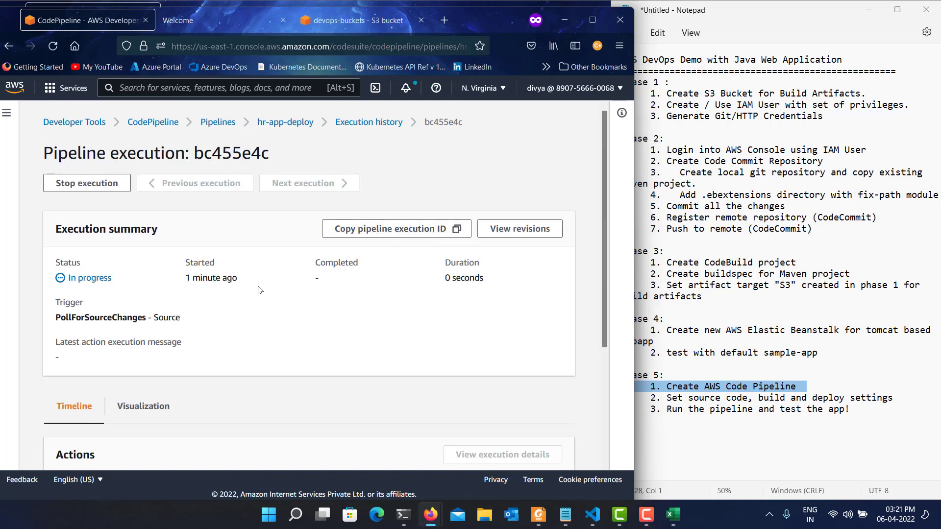
{"action": "scroll", "coordinate": [263, 341], "scroll_direction": "down", "scroll_amount": 3}
{"action": "scroll", "coordinate": [265, 342], "scroll_direction": "down", "scroll_amount": 1}
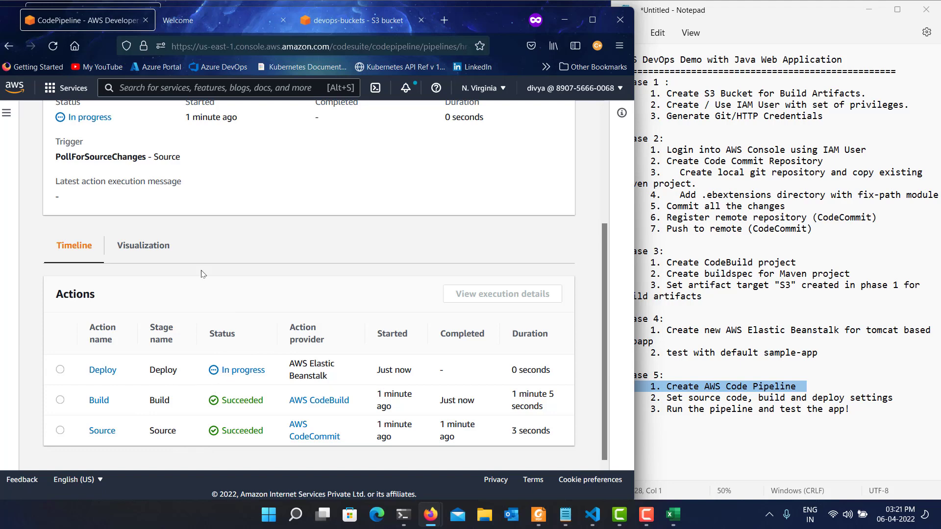
{"action": "scroll", "coordinate": [203, 273], "scroll_direction": "up", "scroll_amount": 2}
{"action": "left_click", "coordinate": [143, 310]}
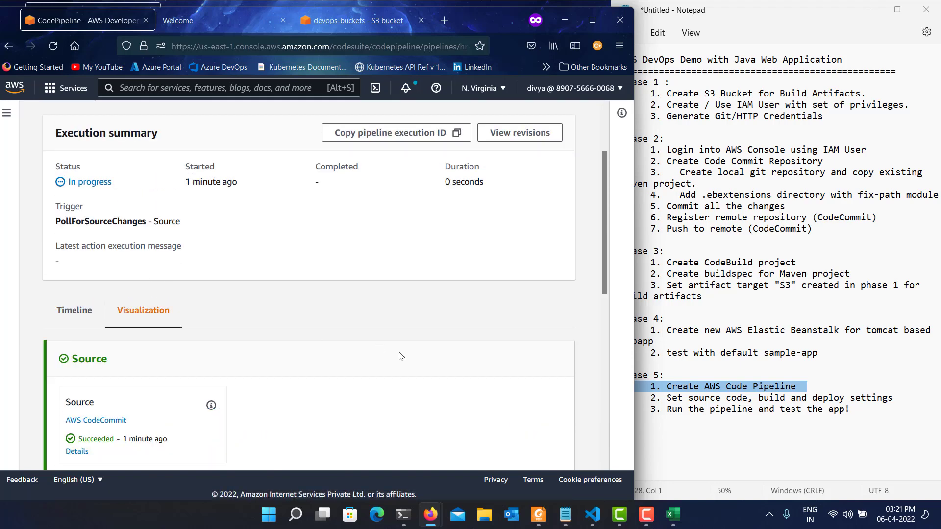
{"action": "scroll", "coordinate": [401, 355], "scroll_direction": "down", "scroll_amount": 4}
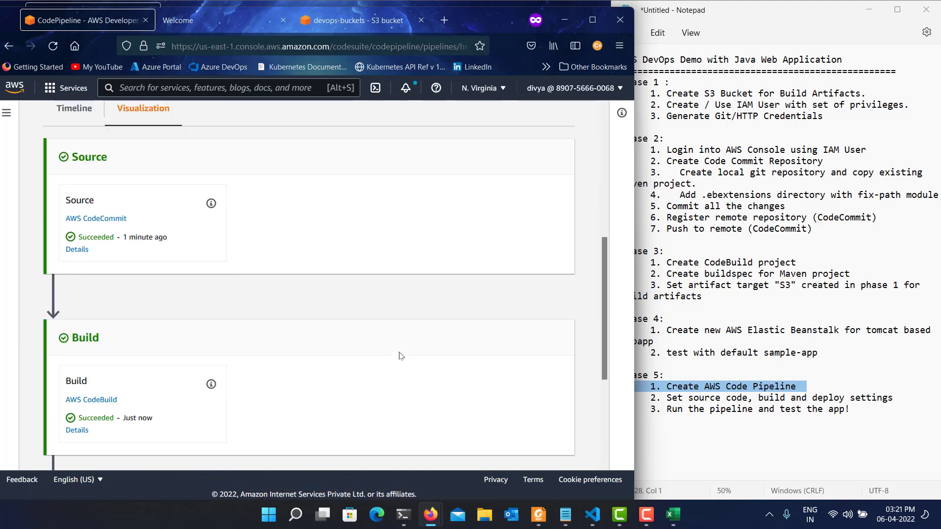
{"action": "scroll", "coordinate": [401, 356], "scroll_direction": "up", "scroll_amount": 6}
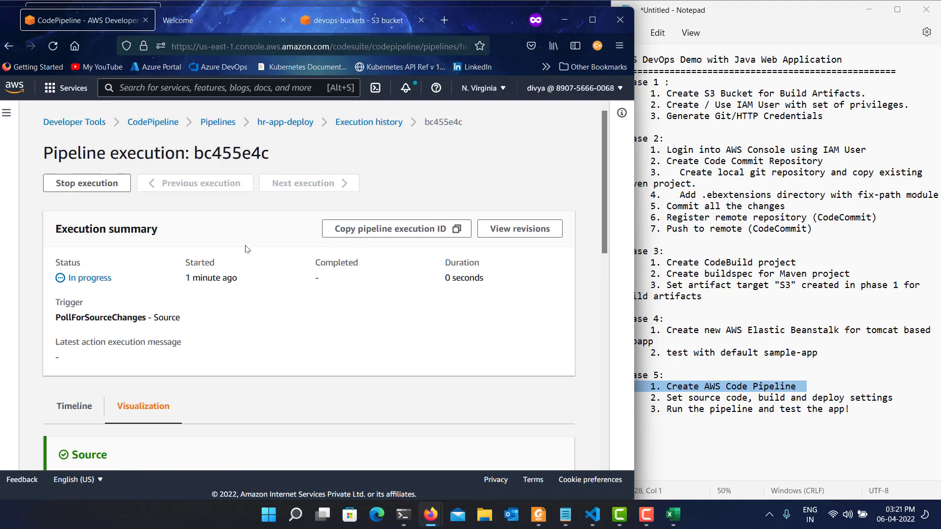
Open the Deploy action from the execution's timeline and examine its status, action configuration, artifacts and output variables.
{"action": "left_click", "coordinate": [74, 406]}
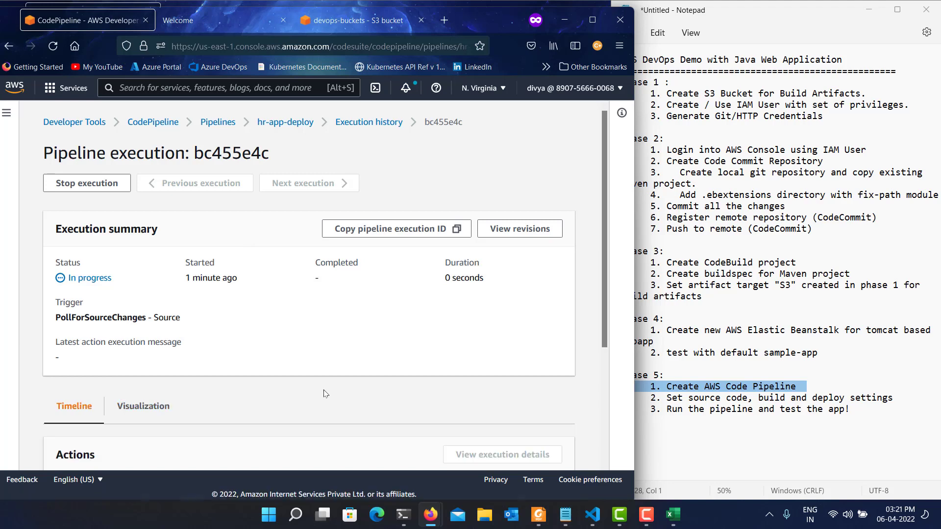
{"action": "scroll", "coordinate": [324, 393], "scroll_direction": "down", "scroll_amount": 5}
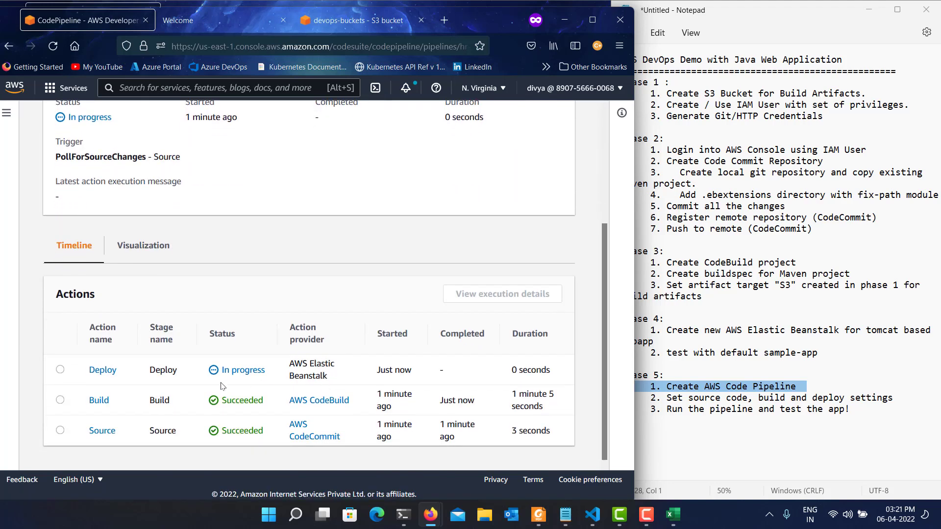
{"action": "left_click", "coordinate": [110, 370]}
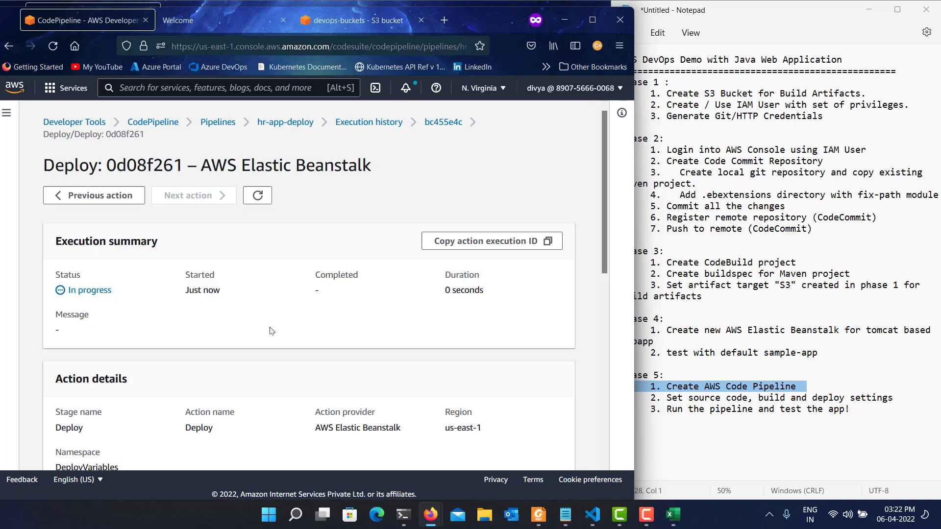
{"action": "scroll", "coordinate": [268, 323], "scroll_direction": "down", "scroll_amount": 8}
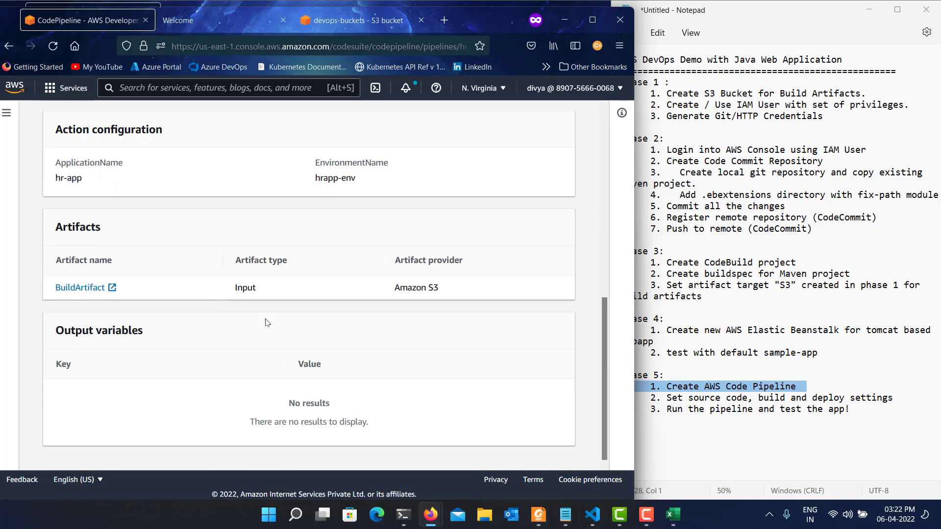
{"action": "scroll", "coordinate": [267, 323], "scroll_direction": "up", "scroll_amount": 8}
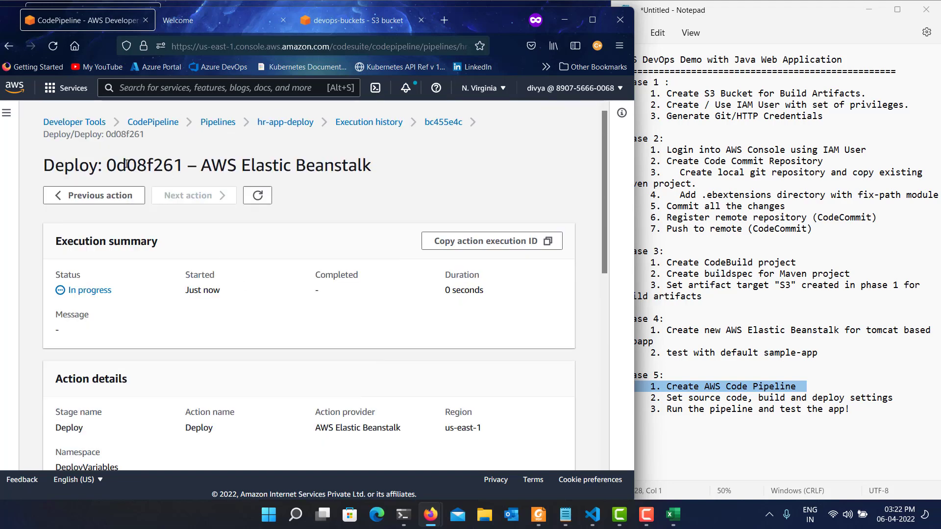
Return to the hr-app-deploy pipeline and view the configuration of its Deploy action, closing it when done.
{"action": "left_click", "coordinate": [283, 123]}
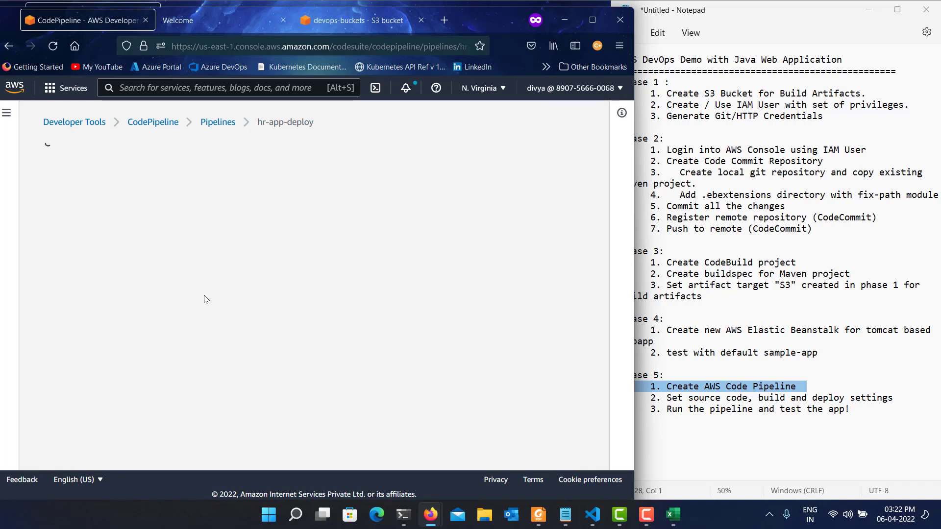
{"action": "scroll", "coordinate": [206, 299], "scroll_direction": "down", "scroll_amount": 10}
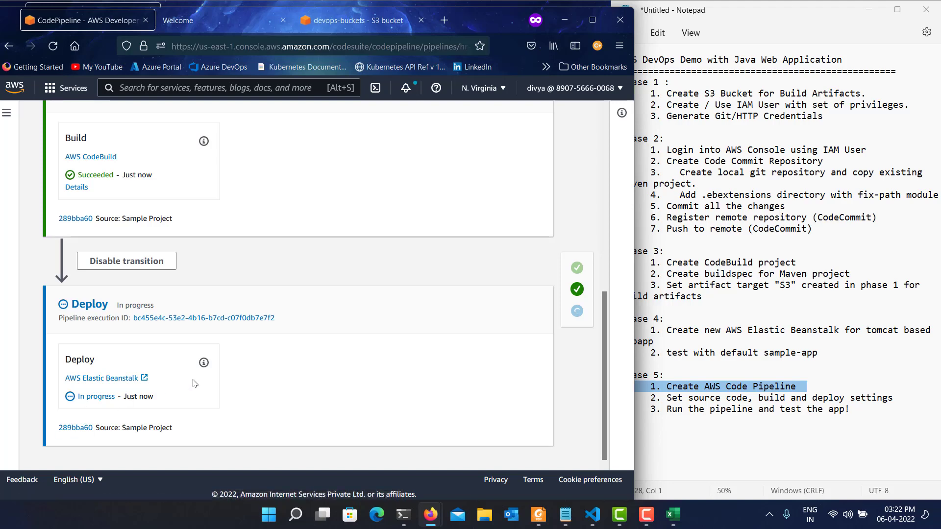
{"action": "left_click", "coordinate": [204, 363]}
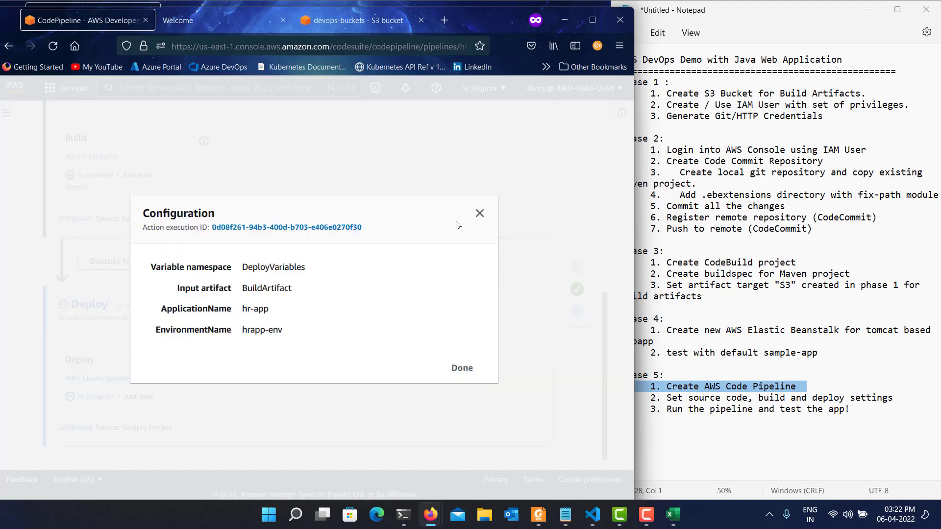
{"action": "left_click", "coordinate": [480, 214]}
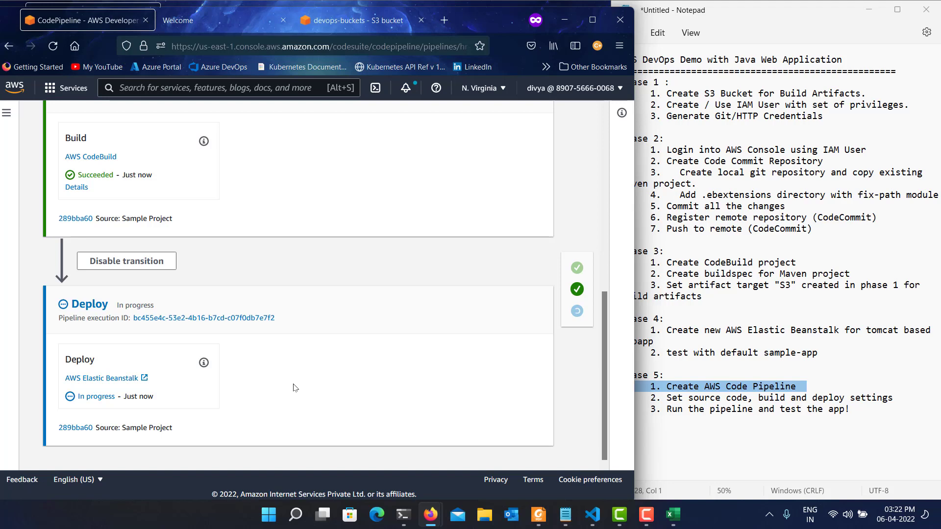
Switch to the open Elastic Beanstalk application page and reload it to check for the newly deployed app.
{"action": "left_click", "coordinate": [243, 17]}
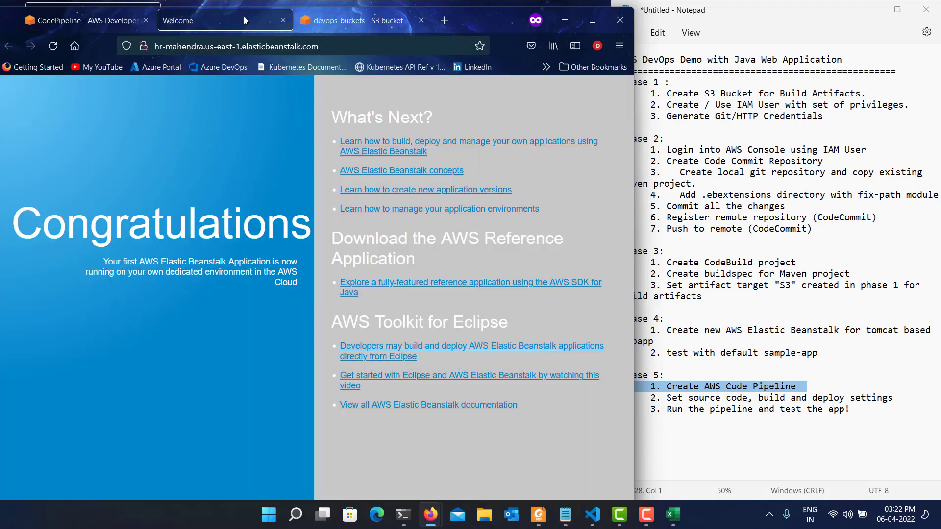
{"action": "left_click", "coordinate": [53, 45]}
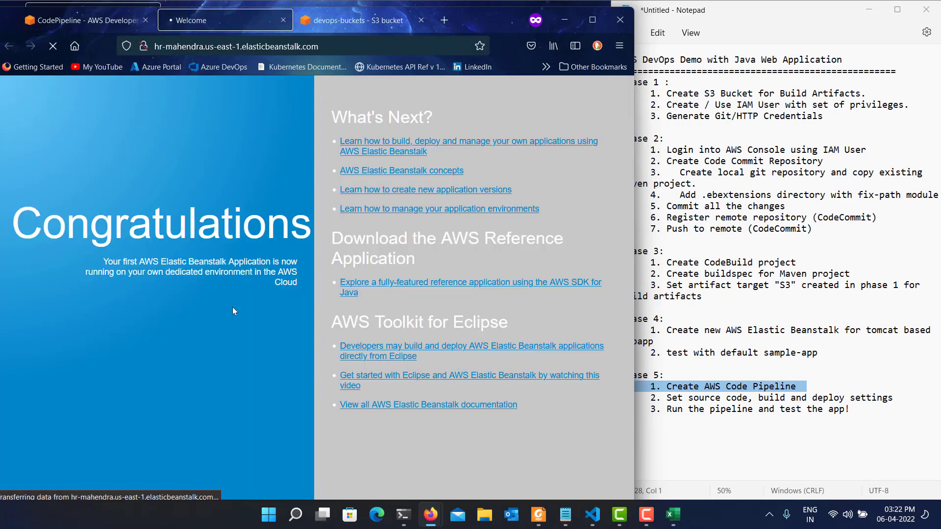
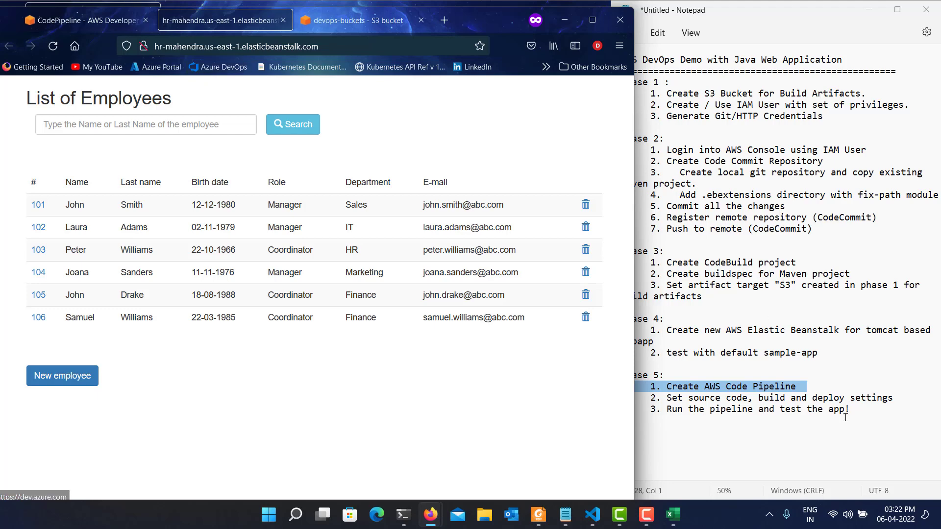
Switch to the Notepad notes and add a "CLEAN-UP" heading framed by equals signs below phase 5.
{"action": "left_click_drag", "start_coordinate": [863, 421], "coordinate": [571, 49]}
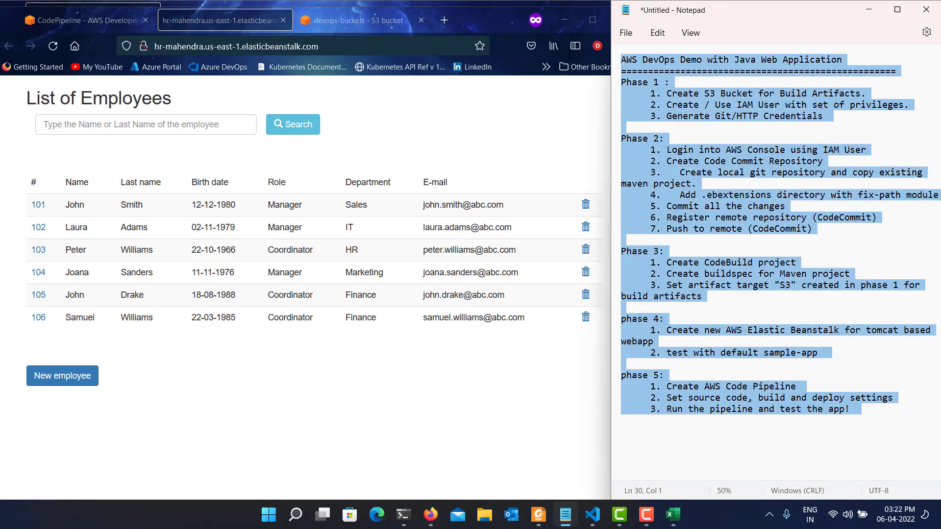
{"action": "left_click", "coordinate": [872, 430]}
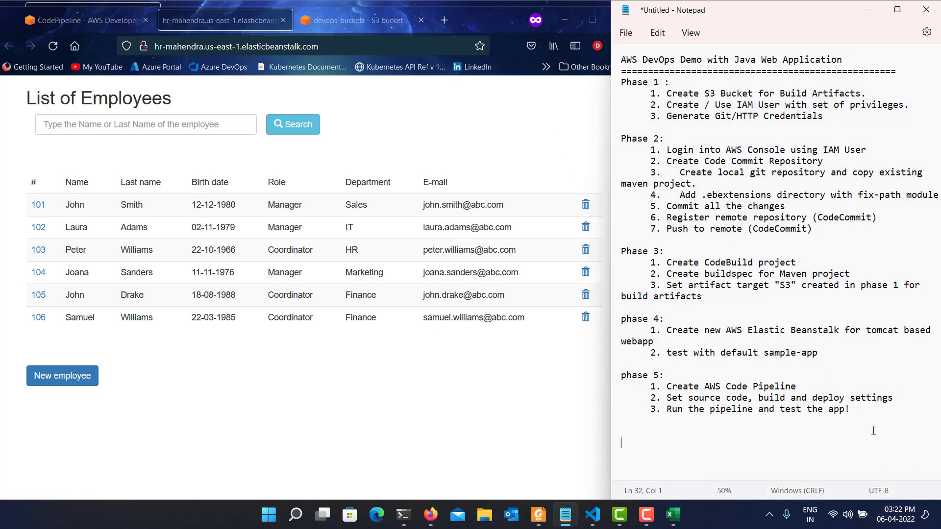
{"action": "type", "text": "====="}
{"action": "type", "text": "CLEN"}
{"action": "type", "text": "N-UP"}
{"action": "type", "text": "=================="}
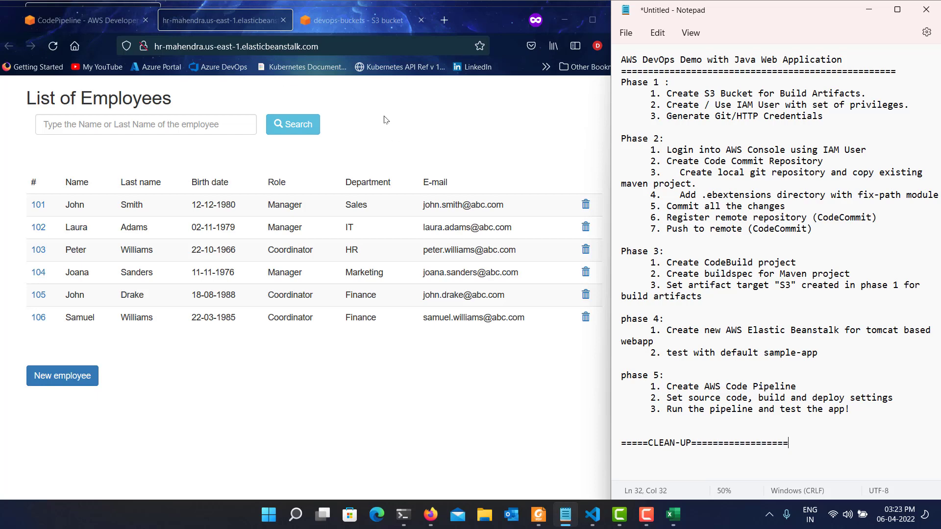
Close the deployed employee app page in the browser and go up from the devops-buckets bucket to the S3 bucket list.
{"action": "left_click", "coordinate": [284, 20]}
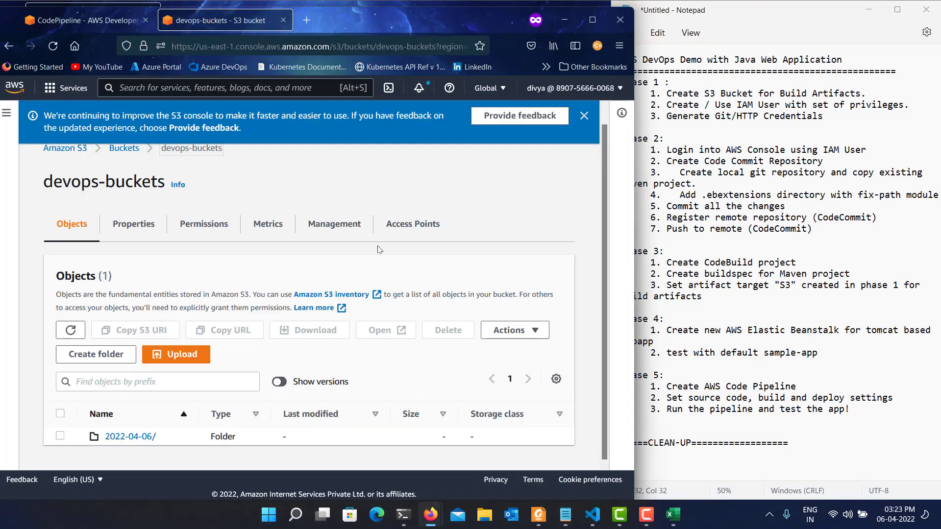
{"action": "scroll", "coordinate": [506, 174], "scroll_direction": "up", "scroll_amount": 1}
{"action": "left_click", "coordinate": [584, 116]}
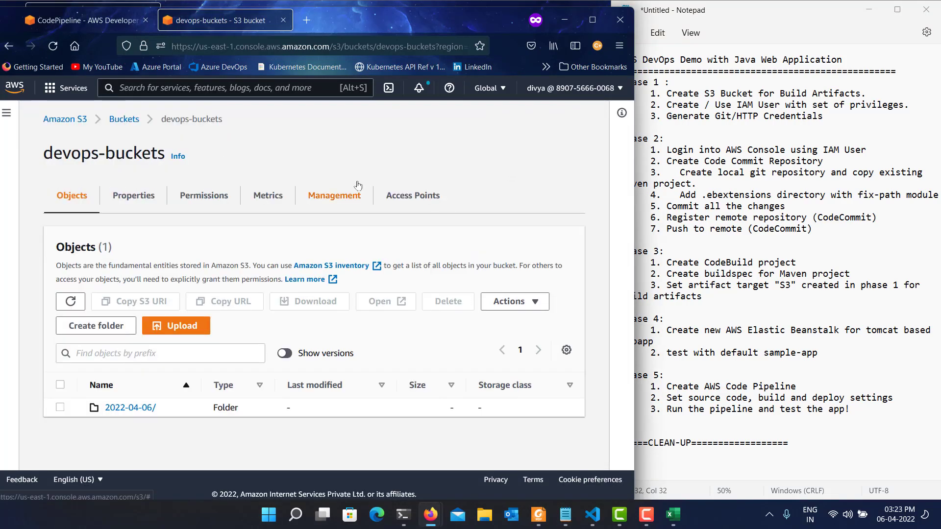
{"action": "left_click", "coordinate": [125, 124]}
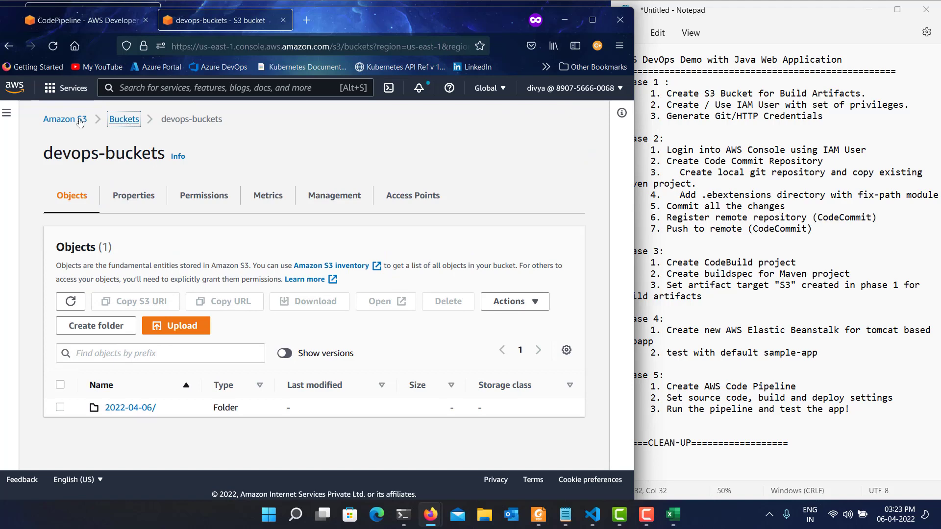
Try to find the CodePipeline service by searching the AWS console for "pipeline" and "codepipe".
{"action": "left_click", "coordinate": [130, 94]}
{"action": "type", "text": "pipeline"}
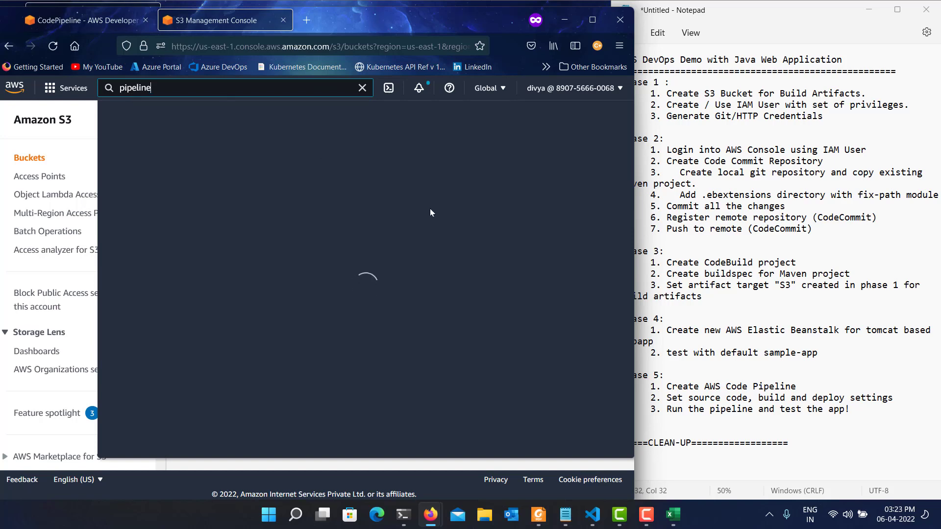
{"action": "key", "text": "Escape"}
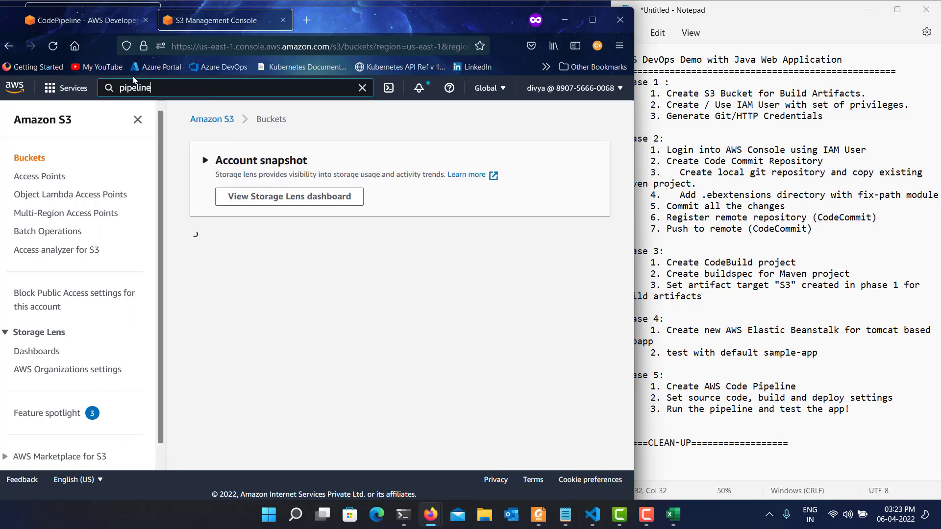
{"action": "double_click", "coordinate": [162, 87]}
{"action": "type", "text": "code"}
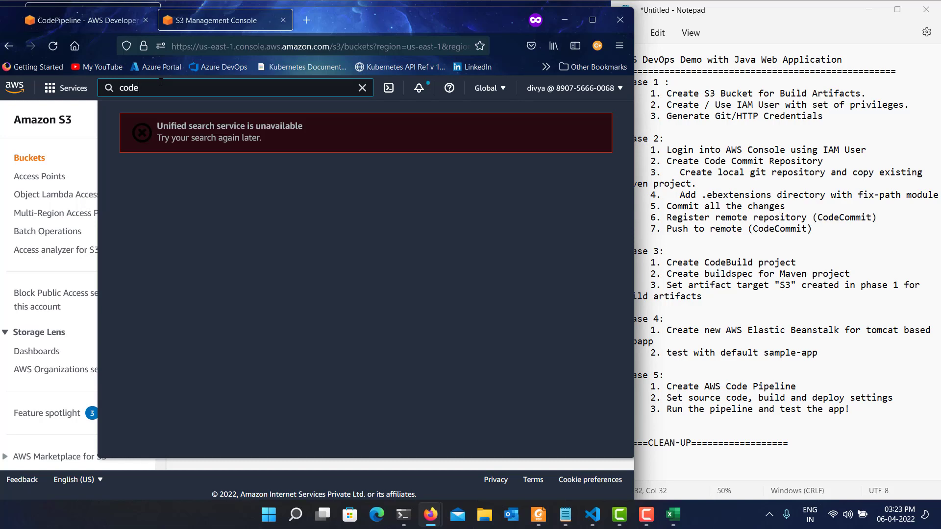
{"action": "type", "text": "pipe"}
{"action": "key", "text": "ctrl+a"}
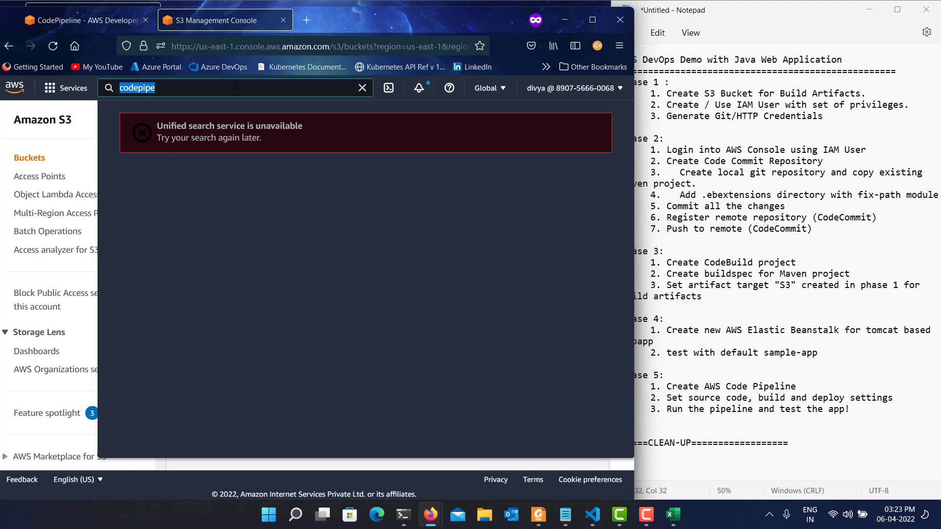
{"action": "key", "text": "Escape"}
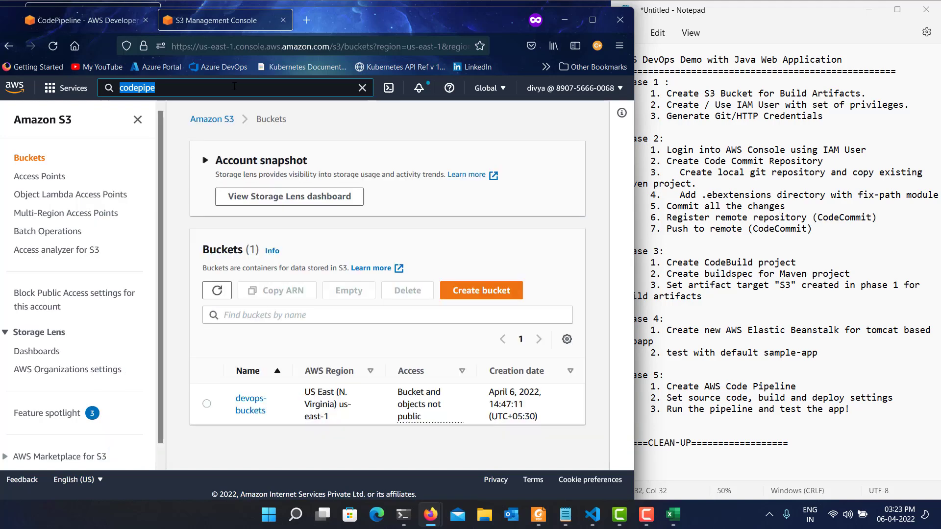
Return to the open CodePipeline page and delete the hr-app-deploy pipeline from the pipelines list, confirming with "delete".
{"action": "left_click", "coordinate": [110, 6]}
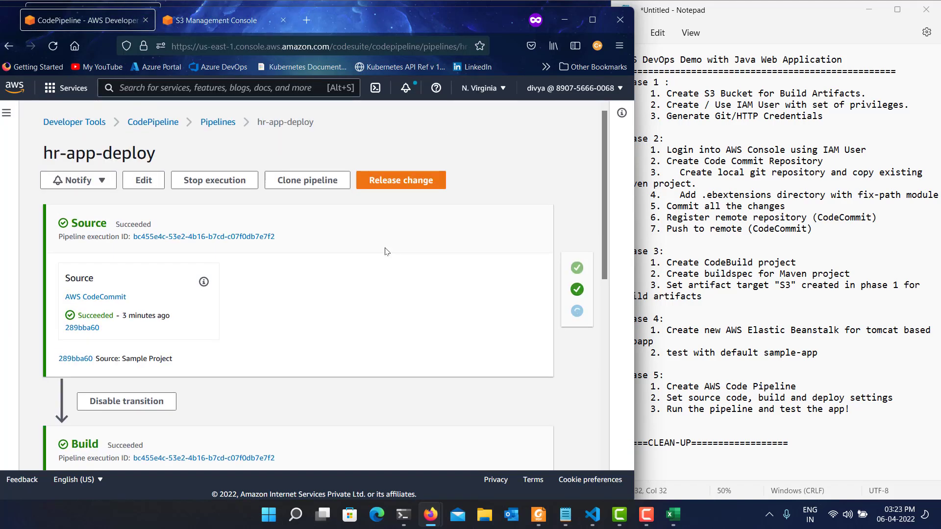
{"action": "left_click", "coordinate": [218, 122]}
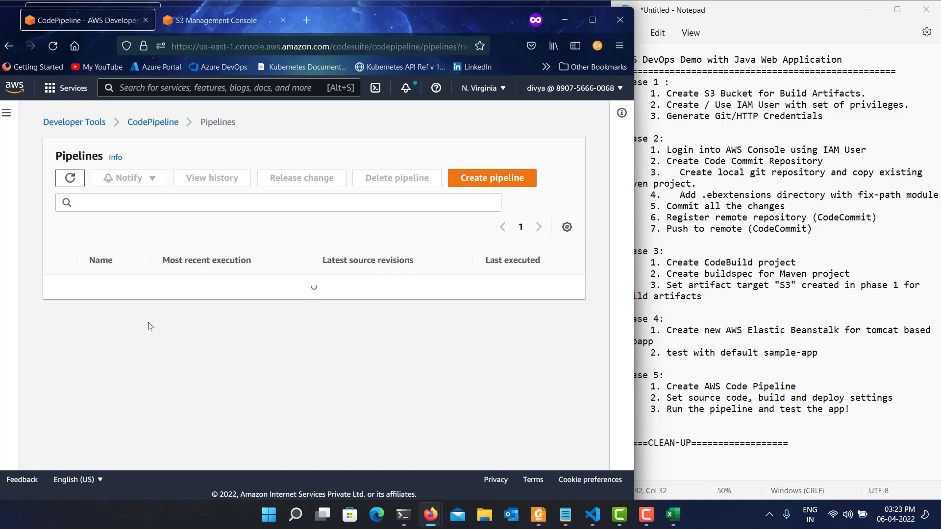
{"action": "left_click", "coordinate": [60, 291]}
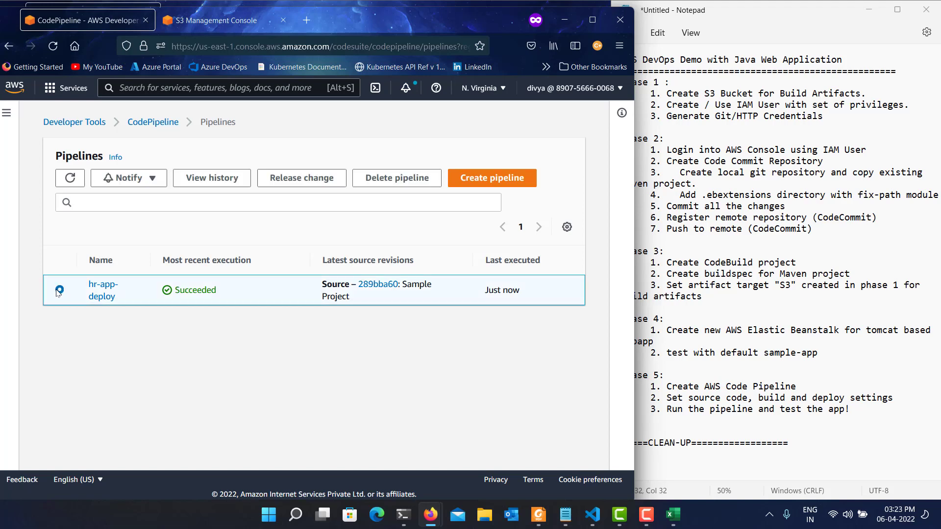
{"action": "left_click", "coordinate": [392, 178]}
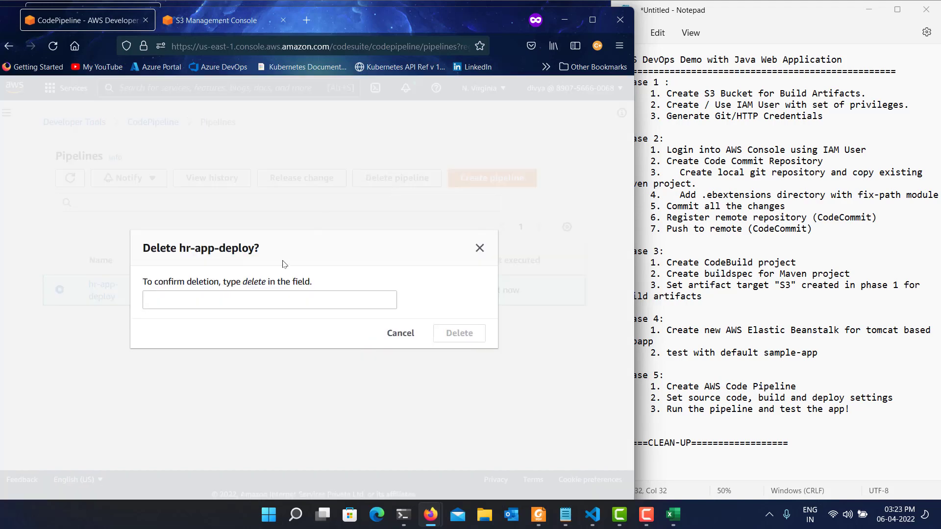
{"action": "left_click", "coordinate": [262, 292]}
{"action": "type", "text": "del"}
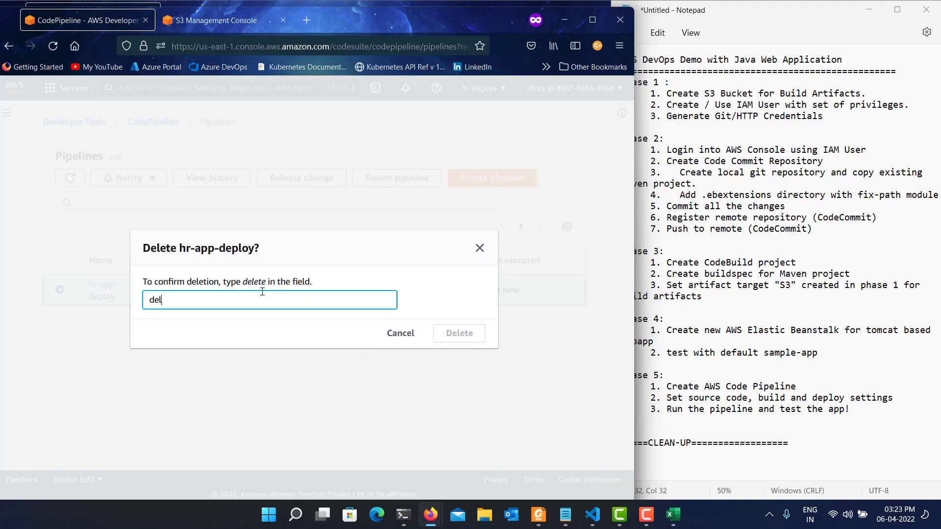
{"action": "type", "text": "ete"}
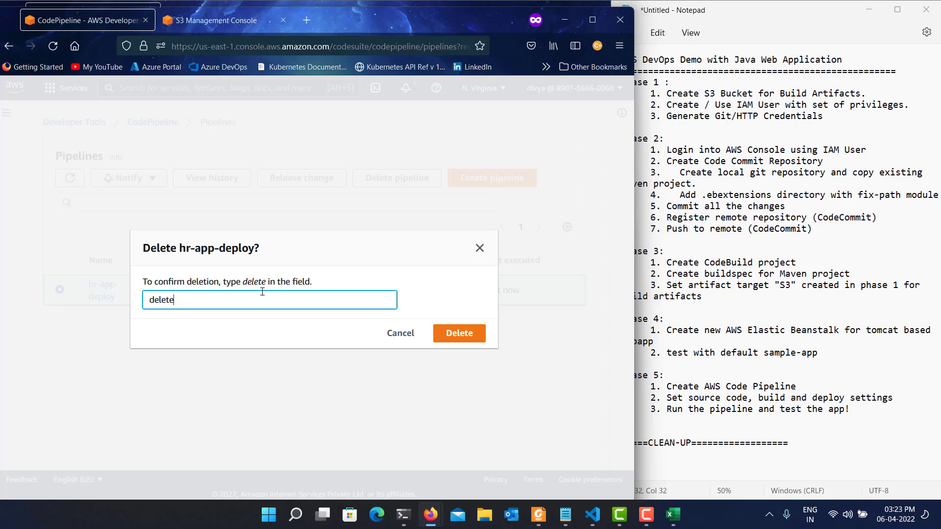
{"action": "left_click", "coordinate": [459, 333]}
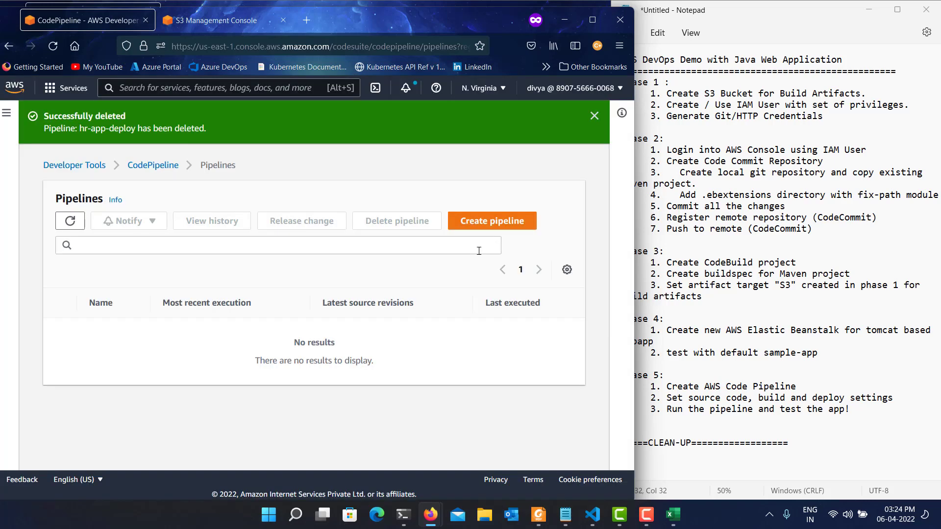
Open the CodeBuild build projects and delete the java-build project, confirming with "delete".
{"action": "left_click", "coordinate": [2, 124]}
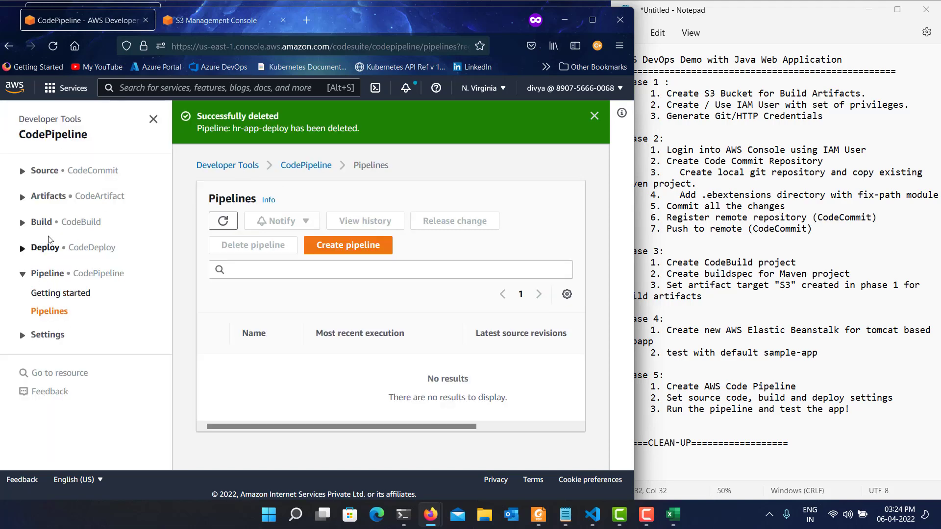
{"action": "left_click", "coordinate": [43, 222]}
{"action": "left_click", "coordinate": [63, 264]}
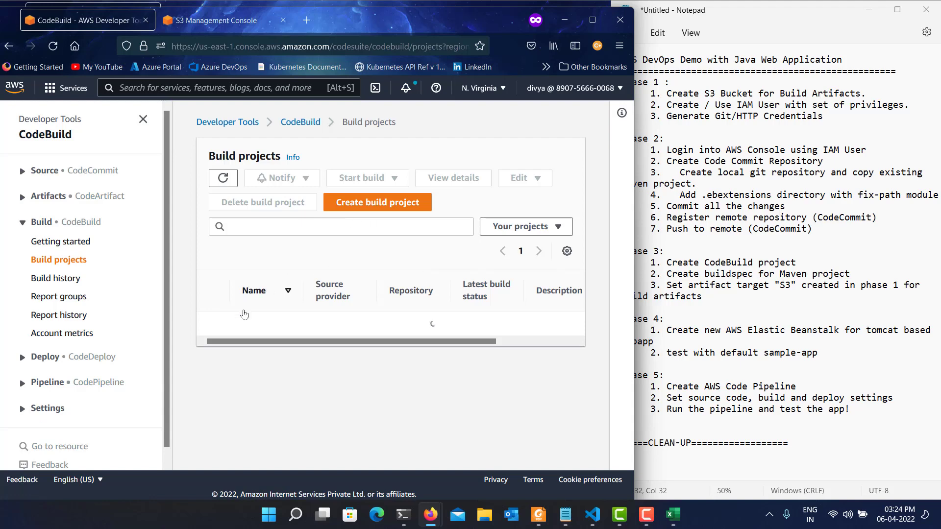
{"action": "left_click", "coordinate": [213, 345]}
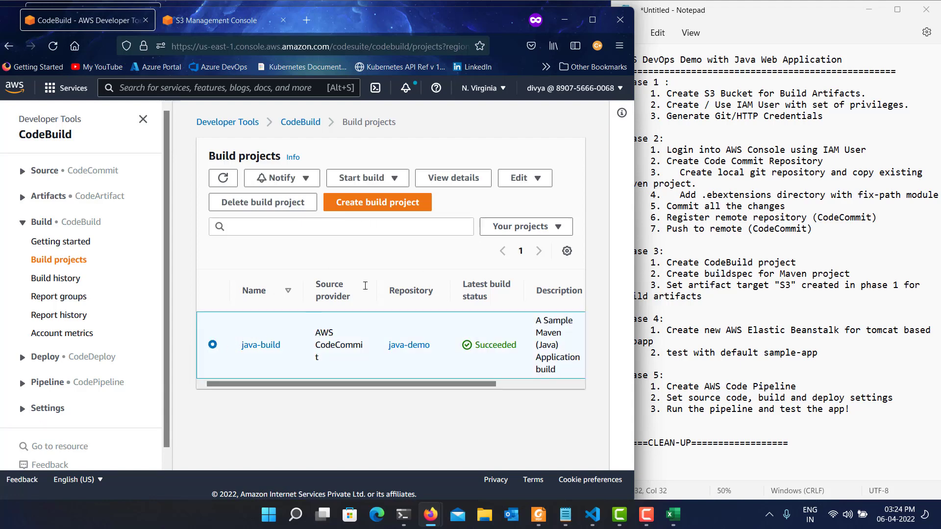
{"action": "left_click", "coordinate": [262, 202]}
{"action": "left_click", "coordinate": [274, 336]}
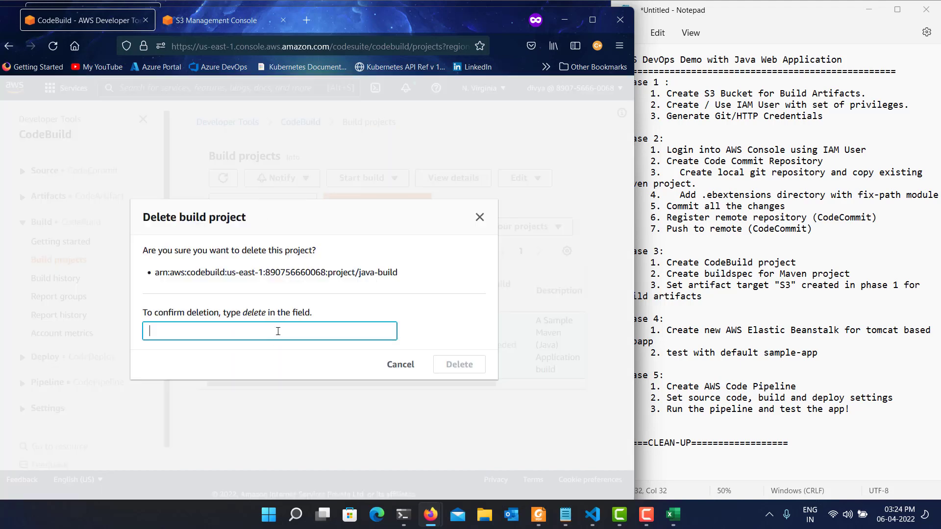
{"action": "type", "text": "delete"}
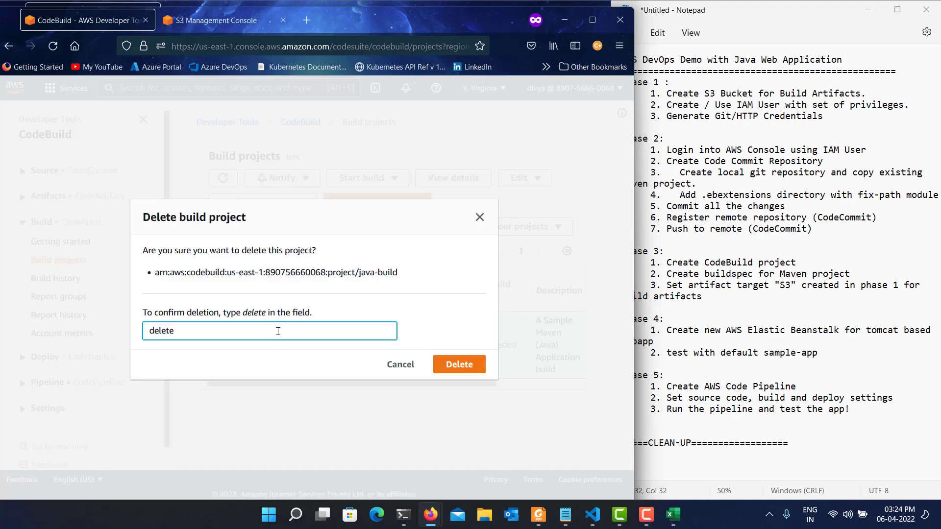
{"action": "left_click", "coordinate": [459, 366]}
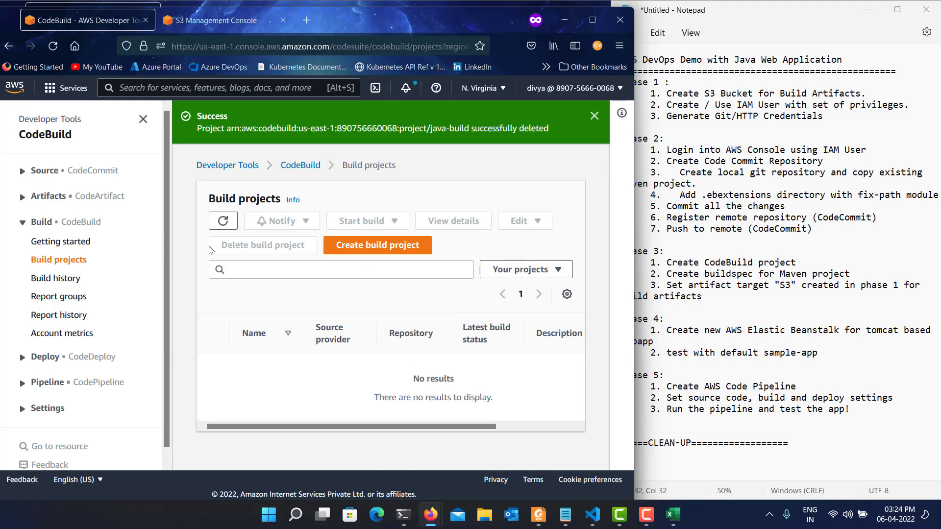
Open the CodeCommit repositories and delete the java-demo repository, confirming with "delete".
{"action": "left_click", "coordinate": [43, 171]}
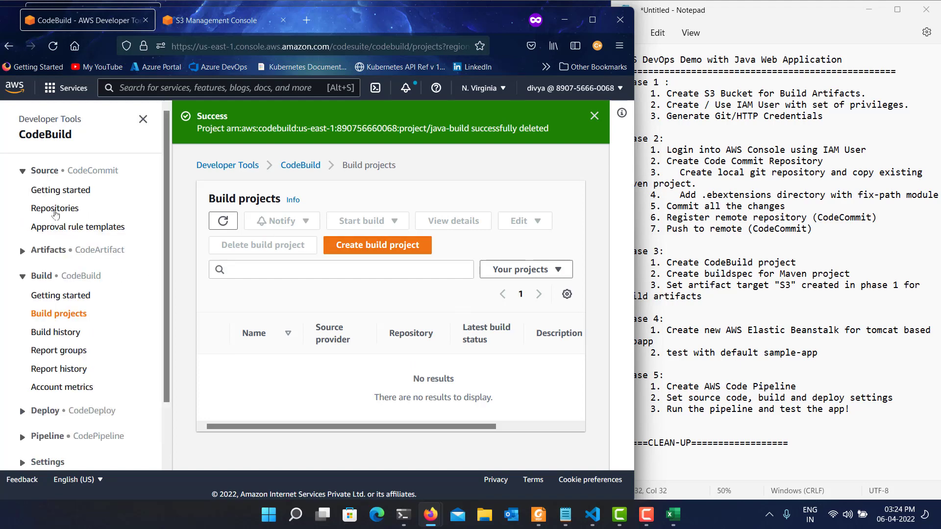
{"action": "left_click", "coordinate": [55, 210]}
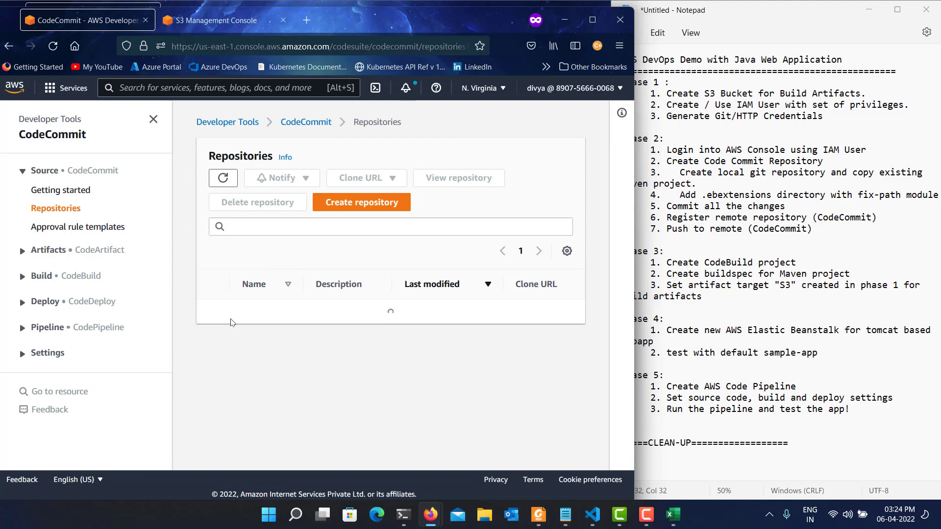
{"action": "left_click", "coordinate": [216, 327]}
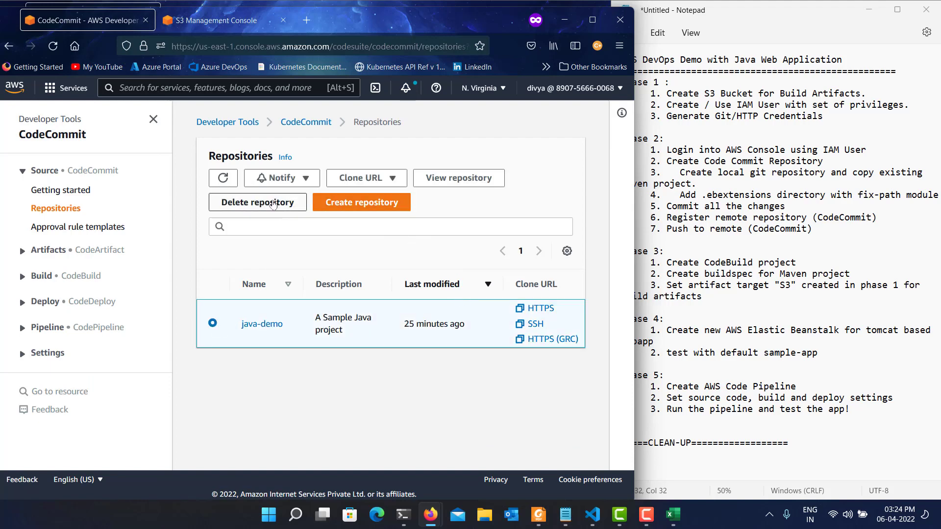
{"action": "left_click", "coordinate": [272, 202]}
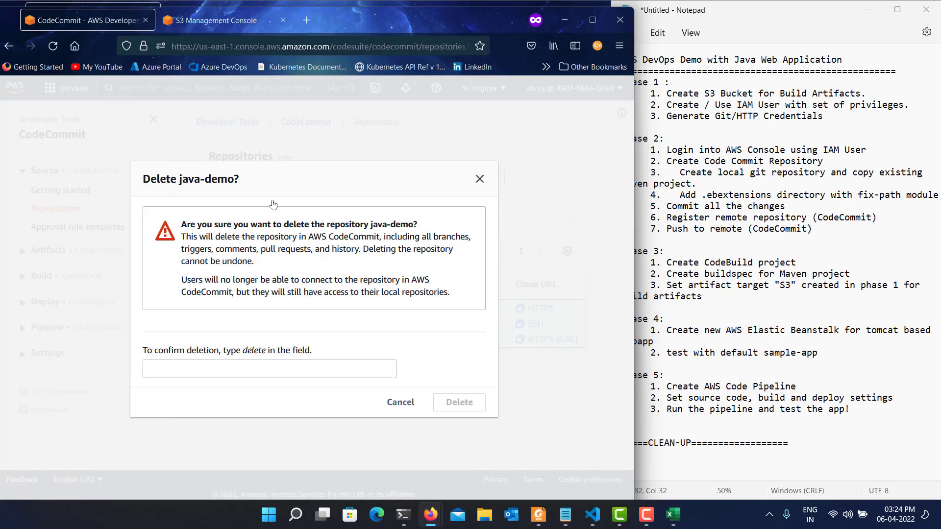
{"action": "left_click", "coordinate": [286, 368]}
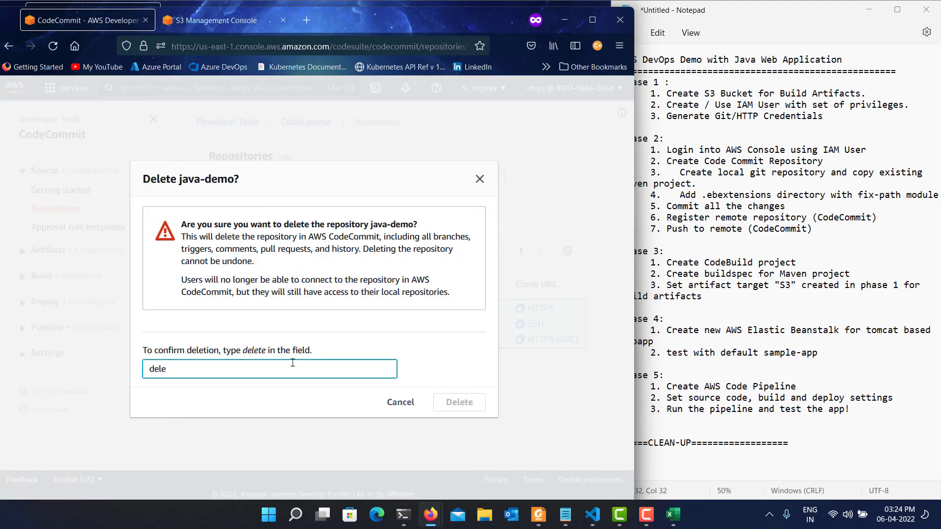
{"action": "type", "text": "delete"}
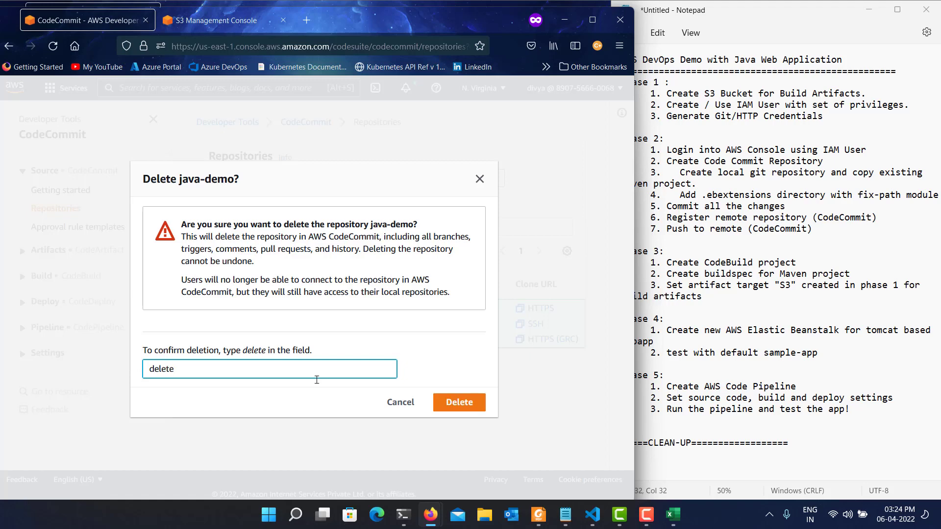
{"action": "left_click", "coordinate": [454, 406]}
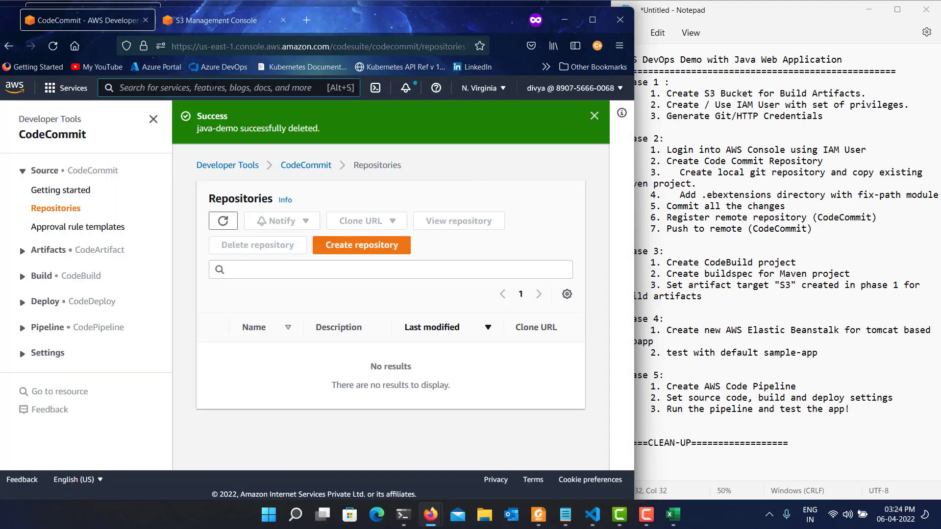
Search the AWS console for "S3", open the S3 service and bring up its list of buckets.
{"action": "left_click", "coordinate": [213, 87]}
{"action": "type", "text": "S3"}
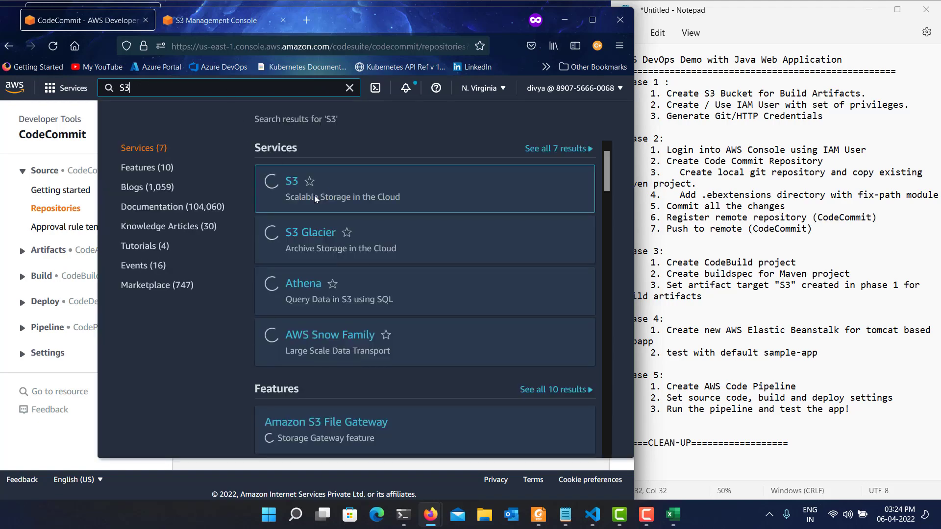
{"action": "left_click", "coordinate": [293, 183]}
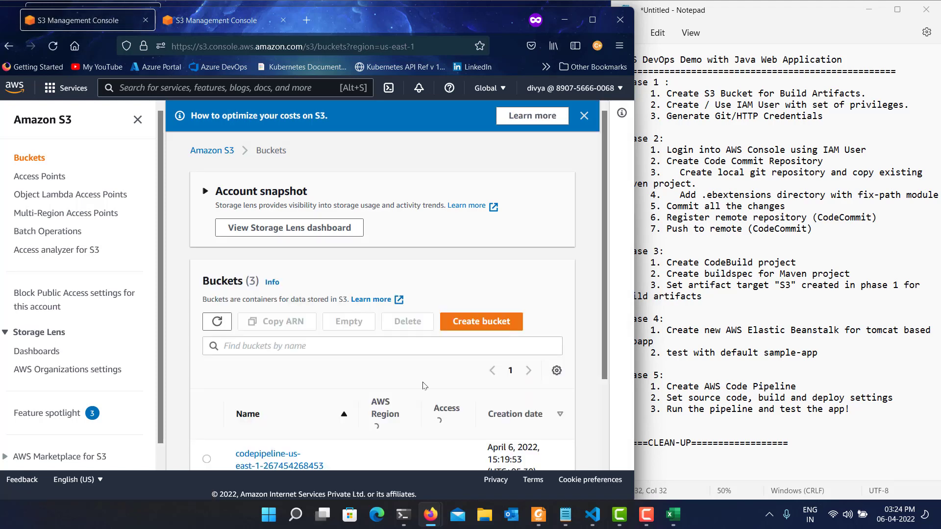
{"action": "scroll", "coordinate": [413, 395], "scroll_direction": "down", "scroll_amount": 2}
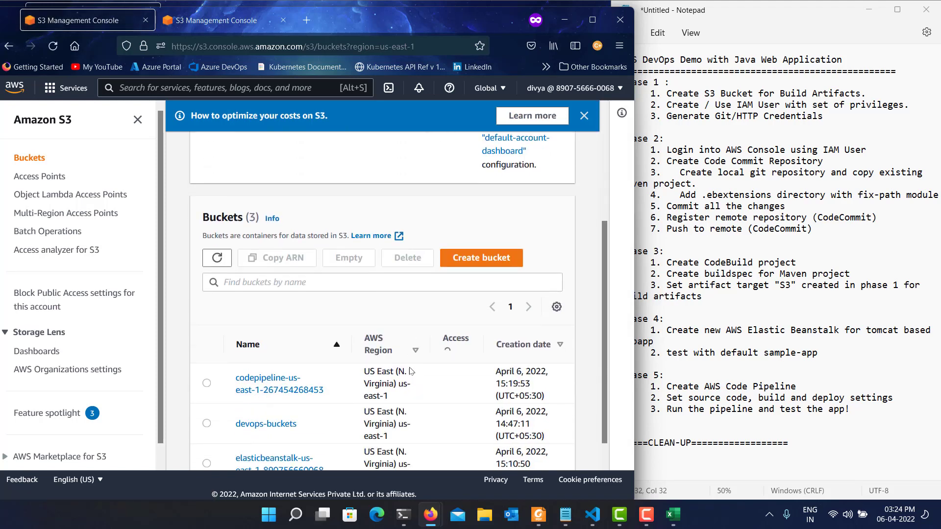
{"action": "scroll", "coordinate": [400, 373], "scroll_direction": "down", "scroll_amount": 1}
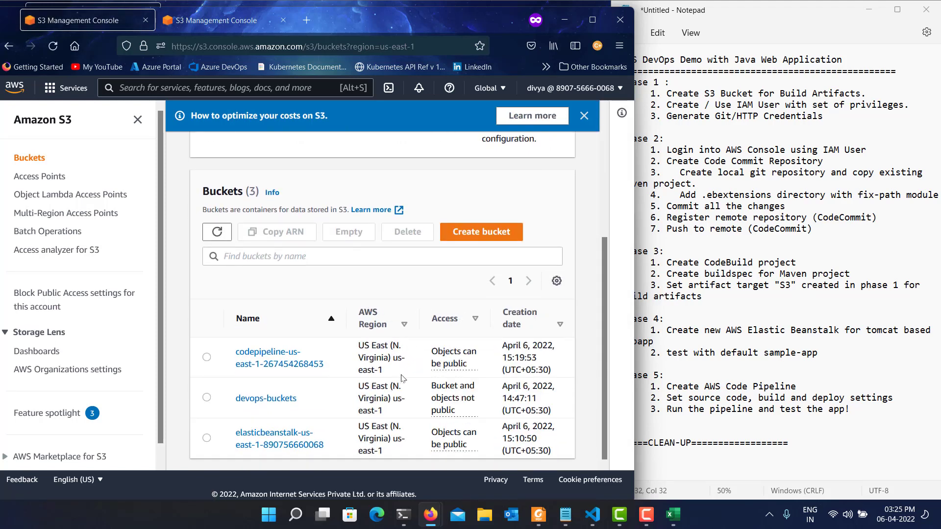
Empty the devops-buckets bucket, confirming with "permanently delete", and return to the bucket list.
{"action": "left_click", "coordinate": [206, 398]}
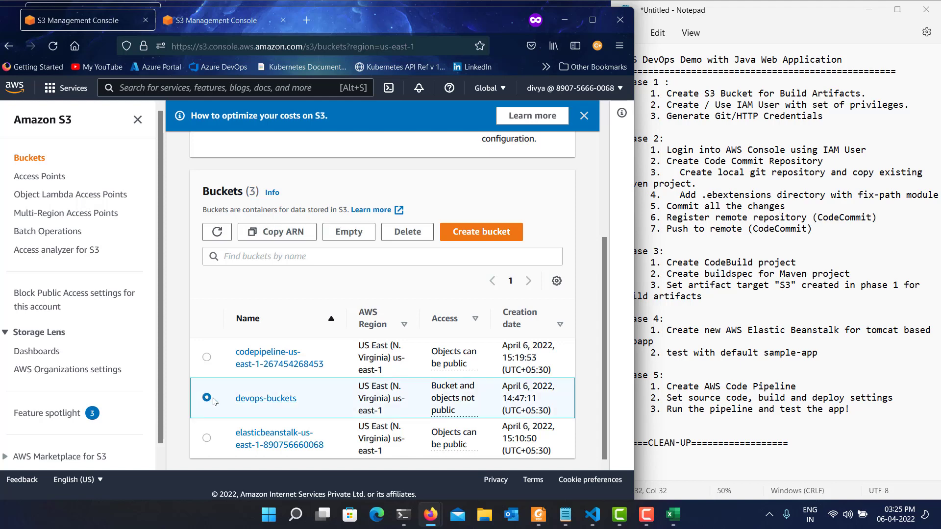
{"action": "left_click", "coordinate": [341, 232]}
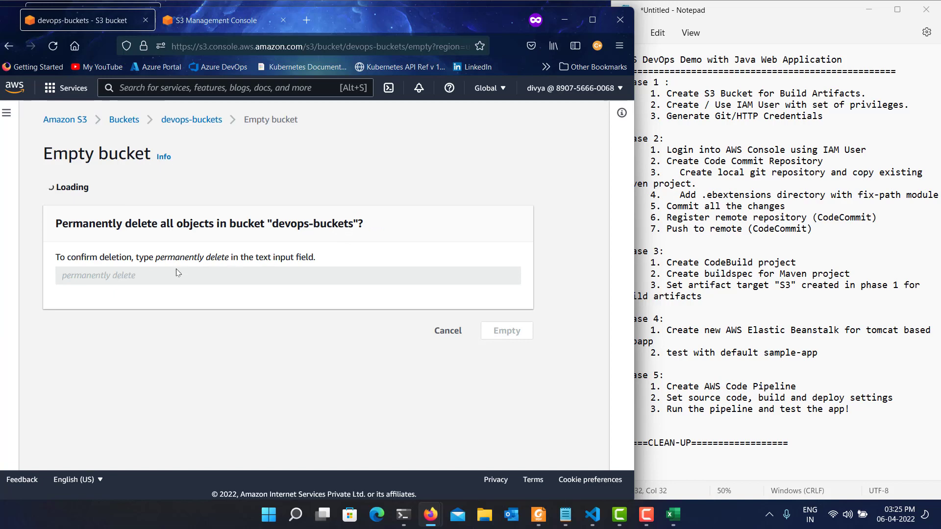
{"action": "left_click", "coordinate": [137, 416]}
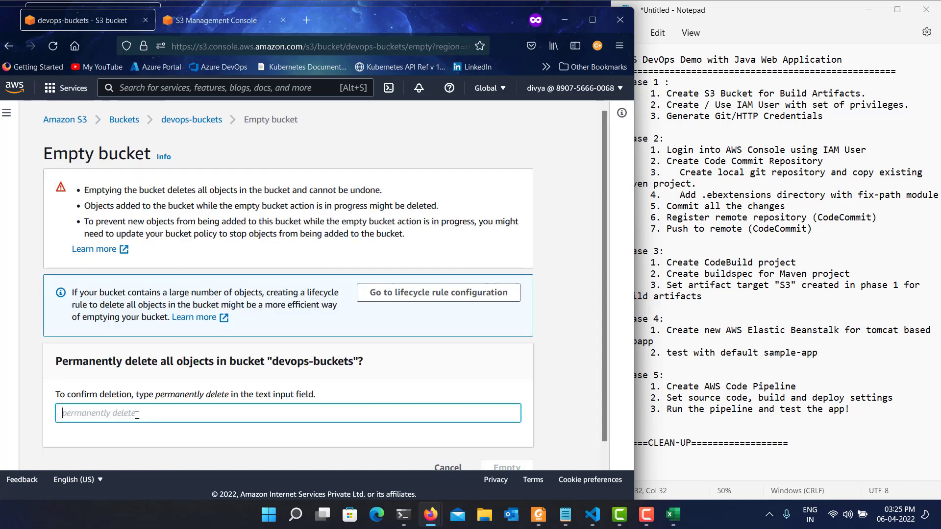
{"action": "type", "text": "permanently delet"}
{"action": "type", "text": "ently delete"}
{"action": "scroll", "coordinate": [441, 388], "scroll_direction": "down", "scroll_amount": 1}
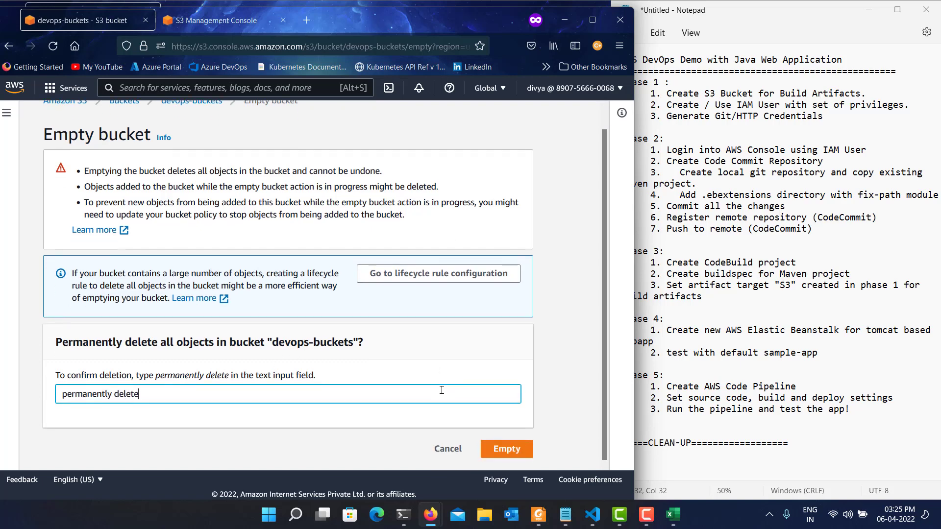
{"action": "left_click", "coordinate": [525, 451]}
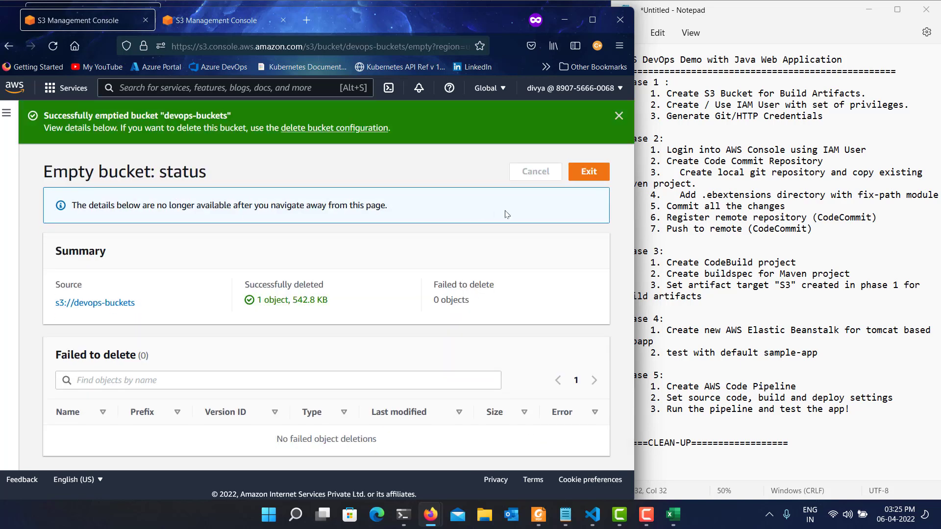
{"action": "left_click", "coordinate": [594, 180]}
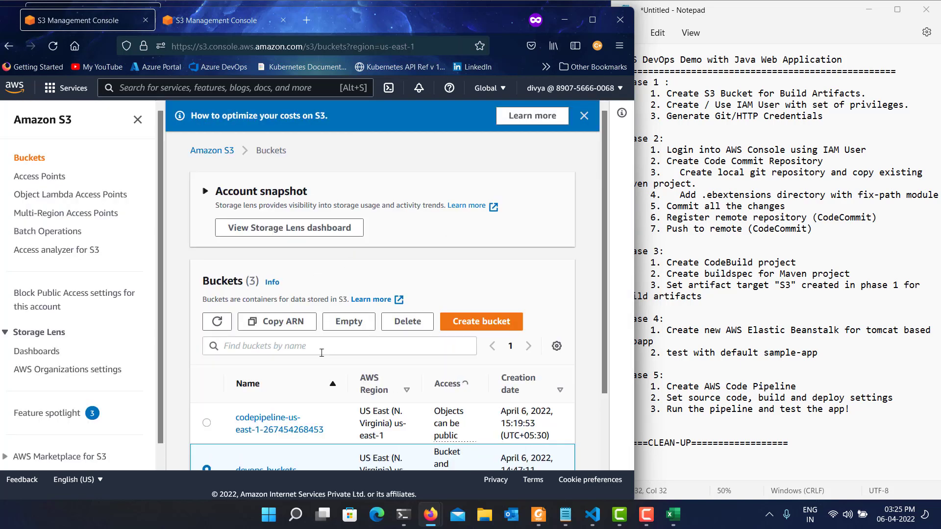
Delete the devops-buckets bucket, confirming with its name "devops-buckets", and dismiss the S3 cost optimization notice.
{"action": "scroll", "coordinate": [344, 343], "scroll_direction": "down", "scroll_amount": 2}
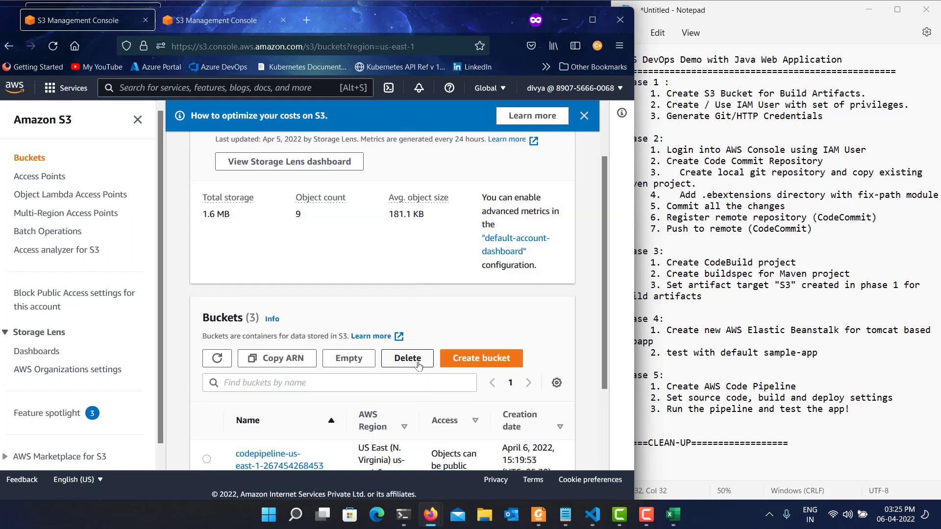
{"action": "scroll", "coordinate": [416, 330], "scroll_direction": "down", "scroll_amount": 2}
{"action": "left_click", "coordinate": [416, 256]}
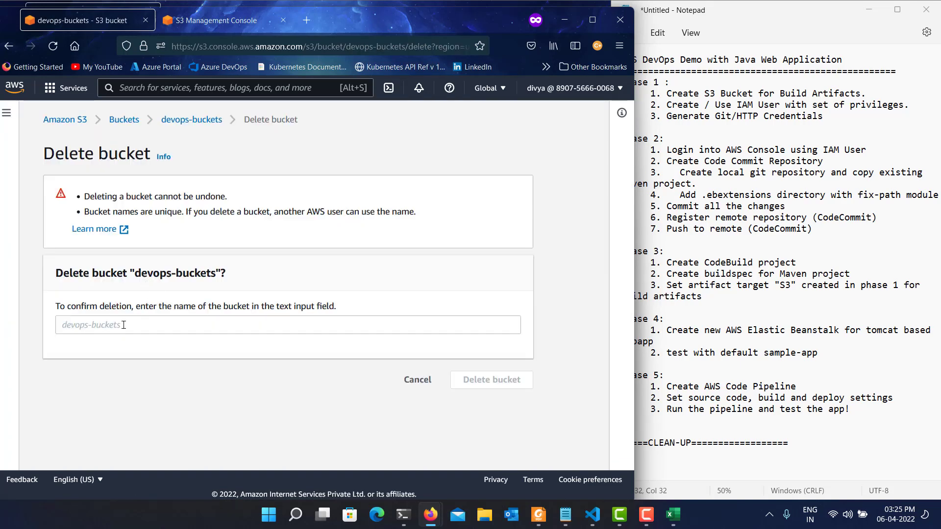
{"action": "left_click", "coordinate": [123, 325]}
{"action": "type", "text": "devops-bucket"}
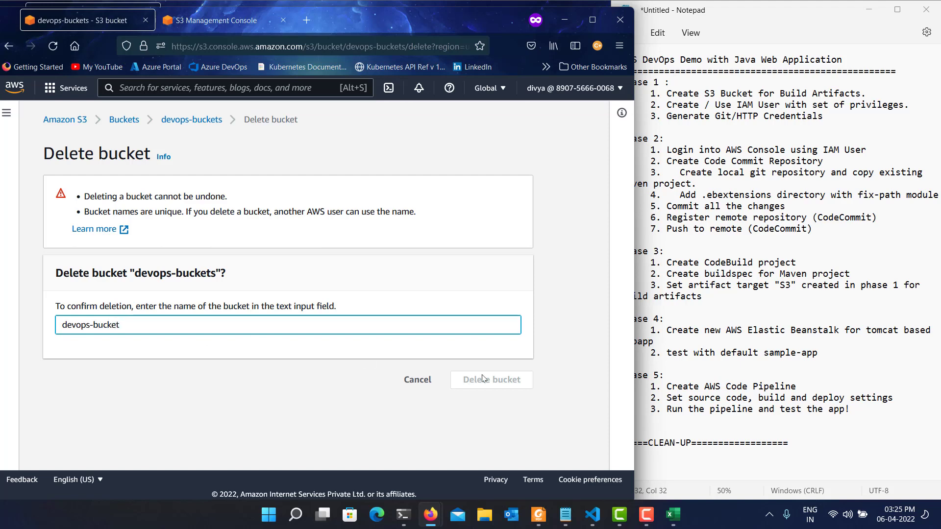
{"action": "type", "text": "s"}
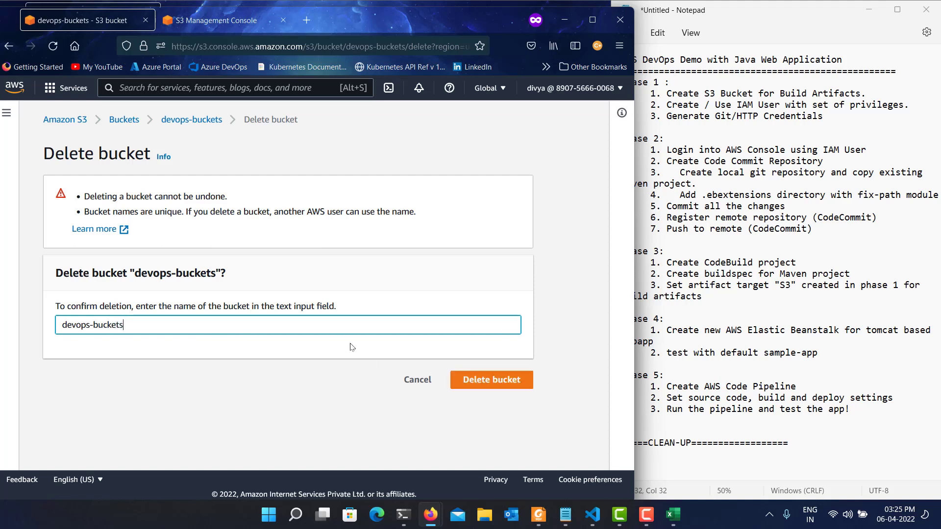
{"action": "left_click", "coordinate": [491, 382]}
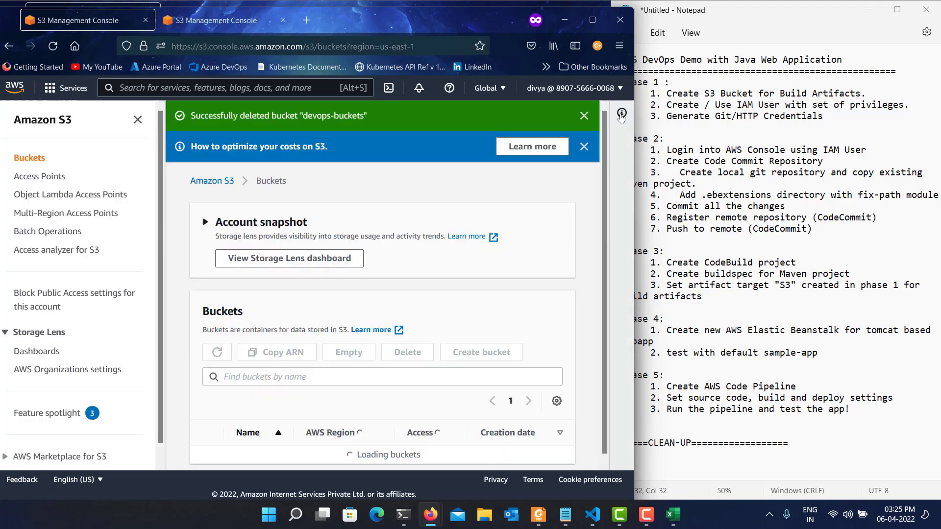
{"action": "left_click", "coordinate": [584, 146]}
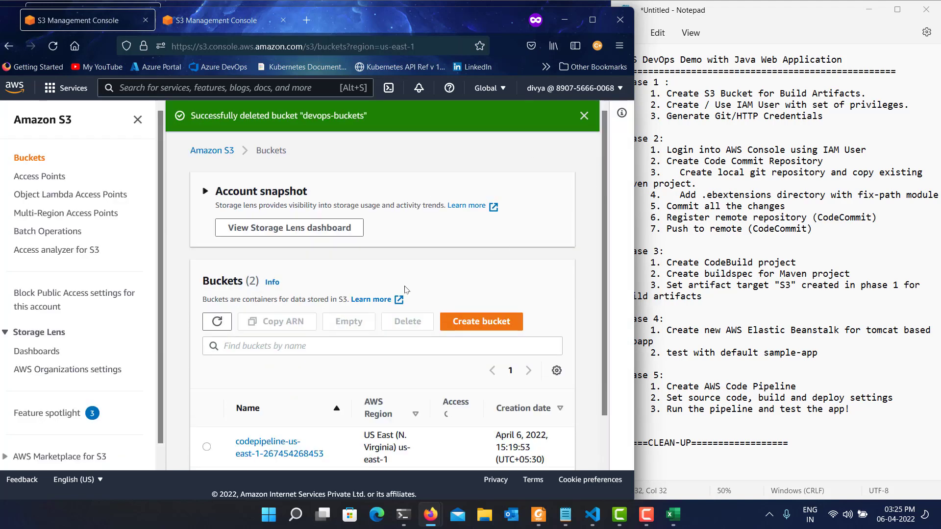
Empty the codepipeline-us-east-1 bucket, confirming with "permanently delete", and return to the bucket list.
{"action": "scroll", "coordinate": [314, 352], "scroll_direction": "down", "scroll_amount": 3}
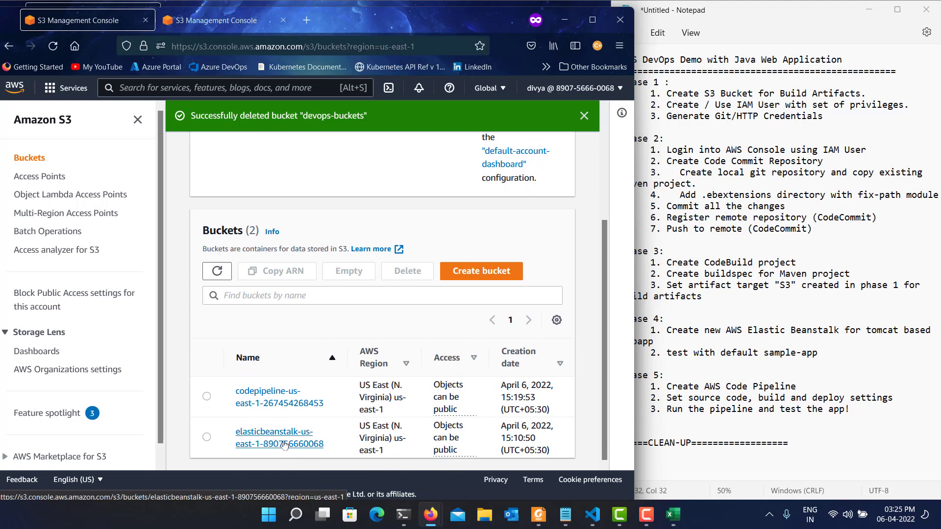
{"action": "left_click", "coordinate": [206, 396]}
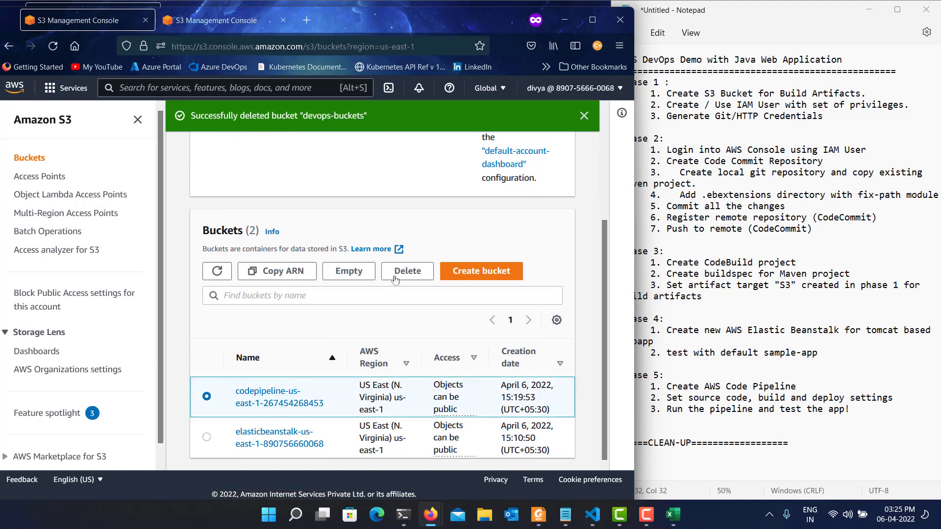
{"action": "left_click", "coordinate": [365, 270]}
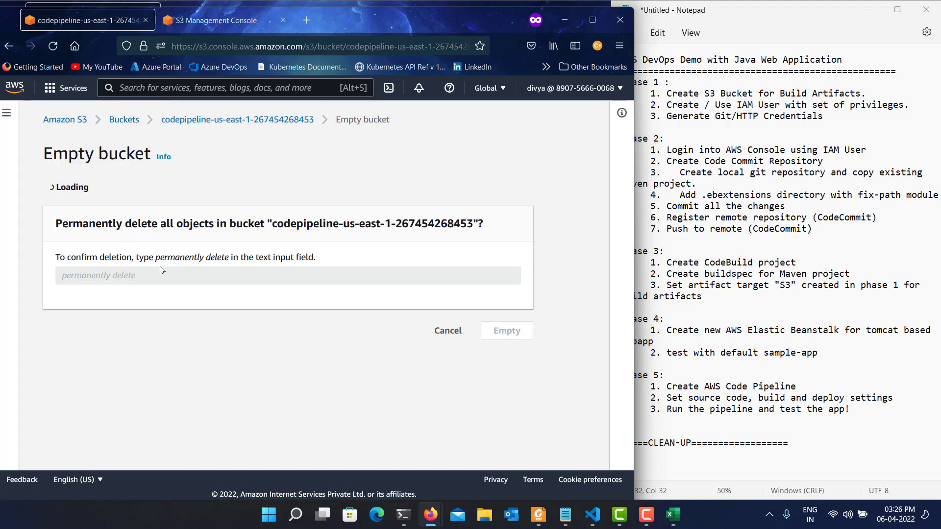
{"action": "left_click", "coordinate": [100, 411]}
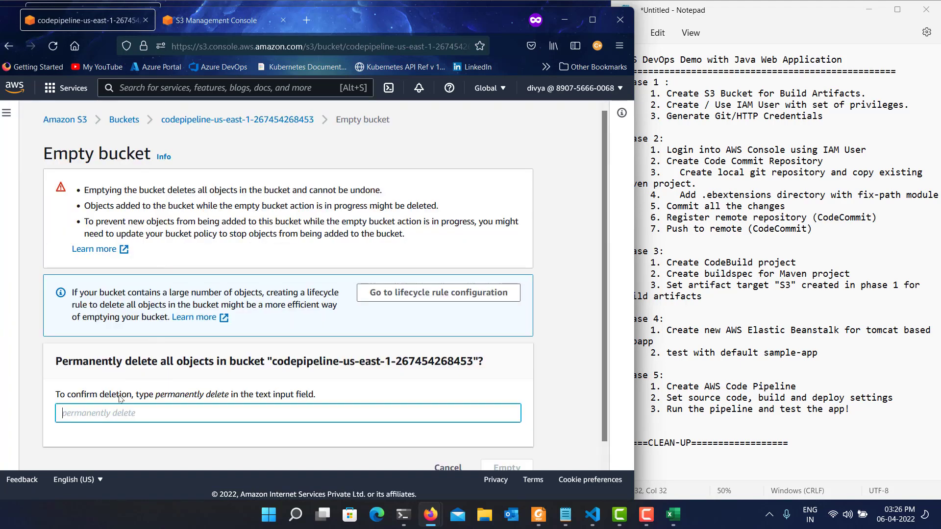
{"action": "type", "text": "permanently delete"}
{"action": "left_click", "coordinate": [499, 464]}
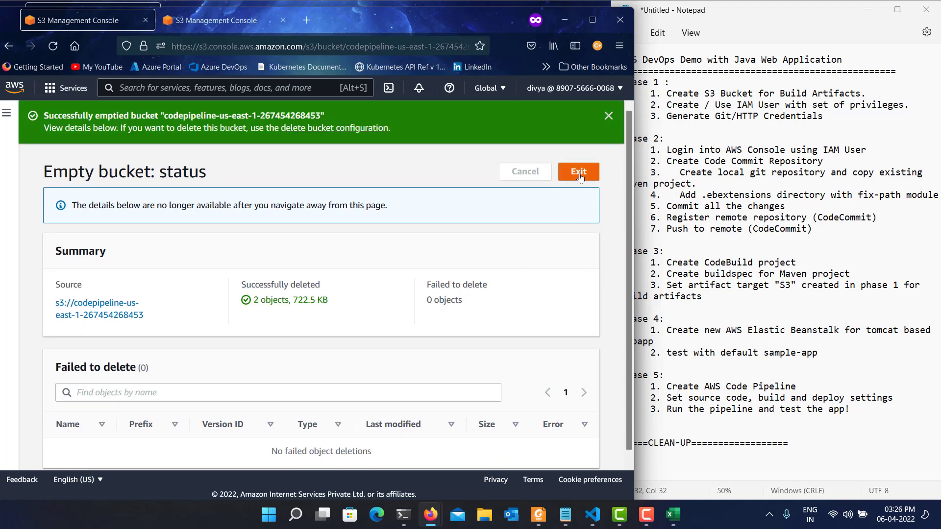
{"action": "left_click", "coordinate": [578, 174]}
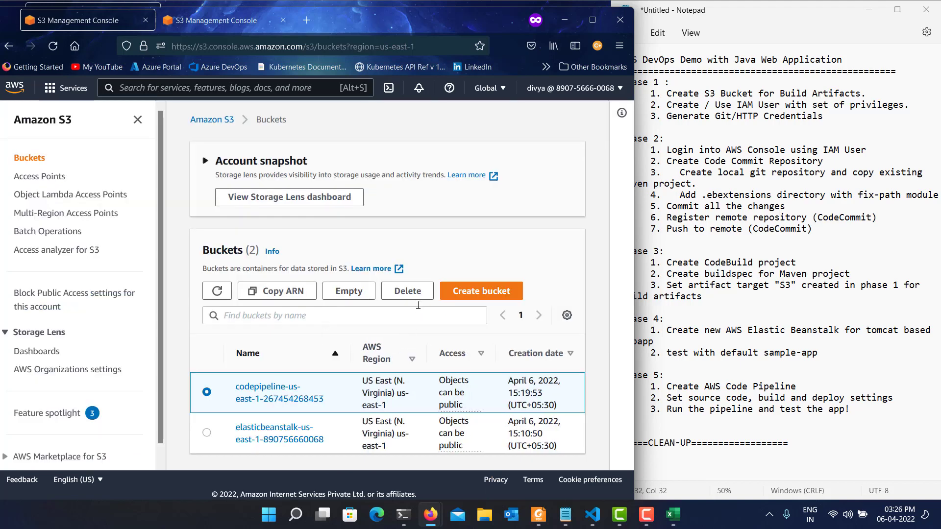
Delete the codepipeline-us-east-1 bucket, confirming with its full name copied from the deletion prompt.
{"action": "left_click", "coordinate": [408, 291]}
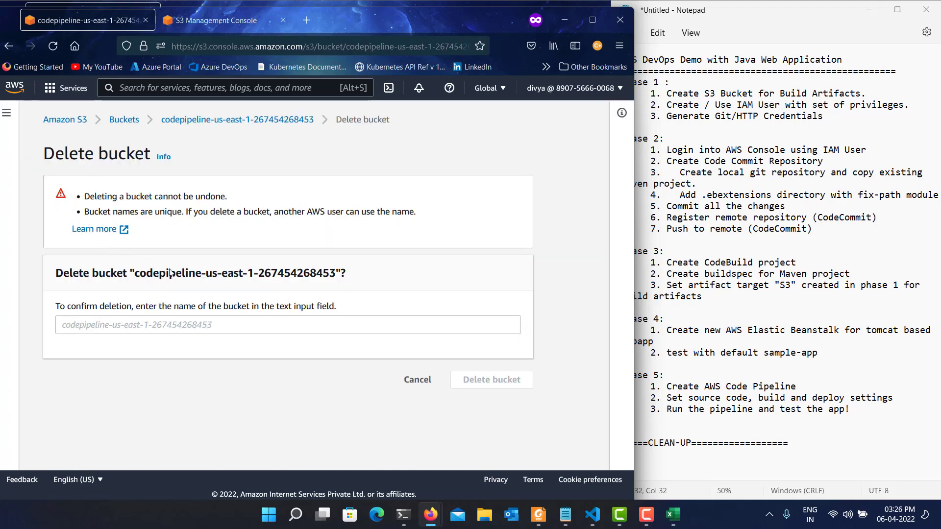
{"action": "left_click_drag", "start_coordinate": [138, 273], "coordinate": [335, 279]}
{"action": "key", "text": "ctrl+c"}
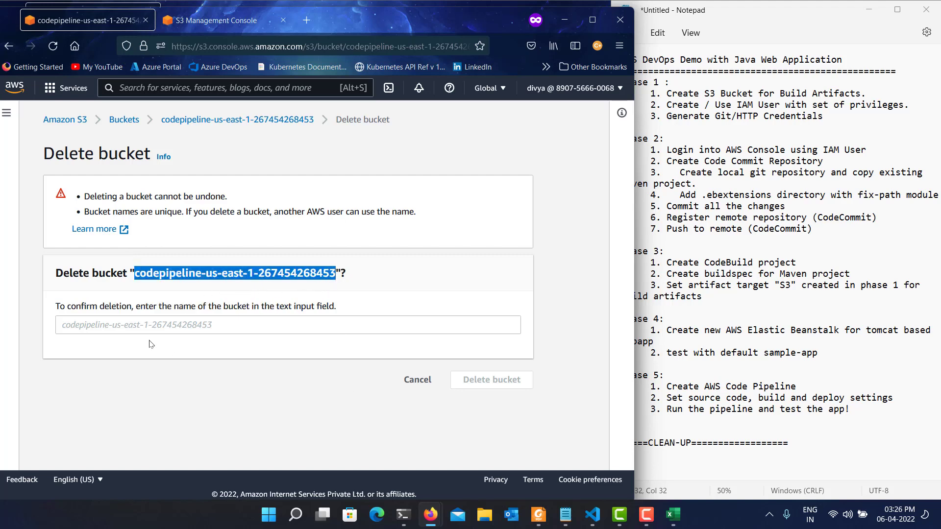
{"action": "left_click", "coordinate": [151, 326]}
{"action": "key", "text": "ctrl+v"}
{"action": "left_click", "coordinate": [528, 387]}
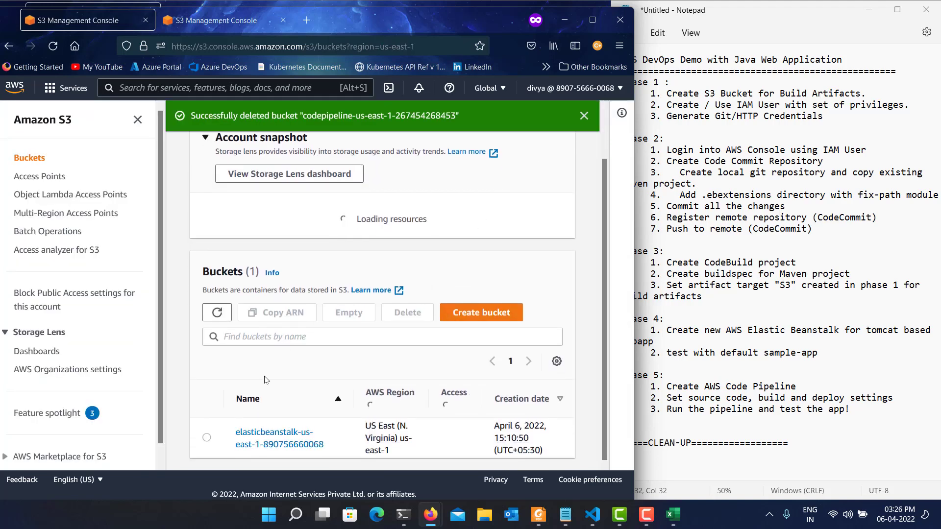
Empty the elasticbeanstalk-us-east-1 bucket, confirming with "permanently delete", and return to the bucket list.
{"action": "scroll", "coordinate": [227, 439], "scroll_direction": "down", "scroll_amount": 1}
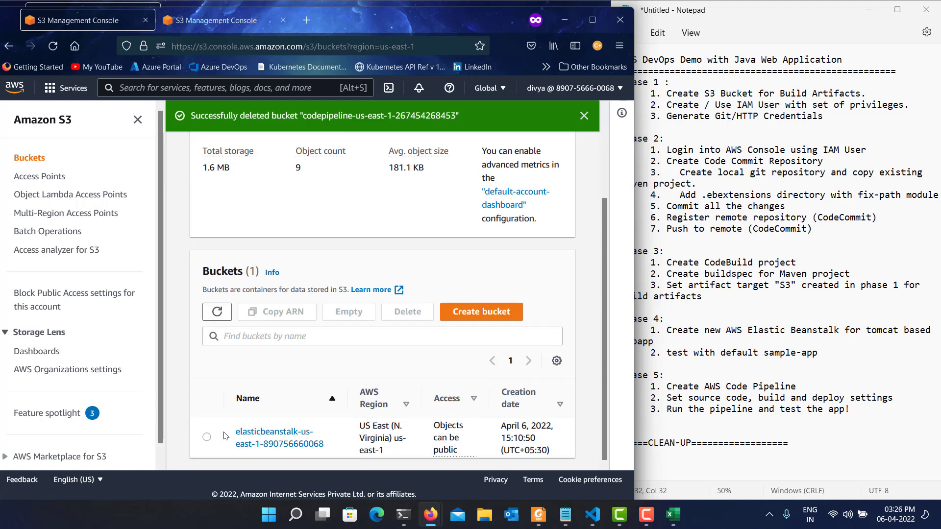
{"action": "left_click", "coordinate": [207, 438]}
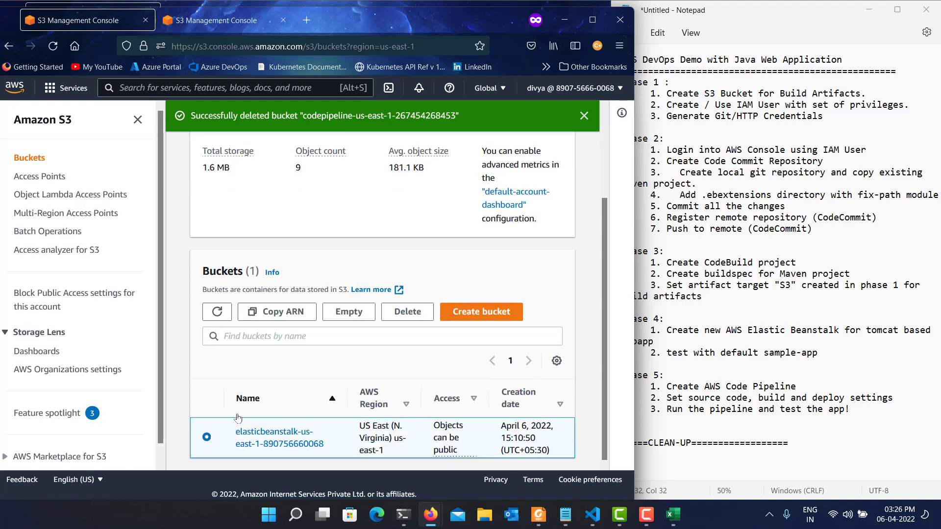
{"action": "left_click", "coordinate": [349, 312]}
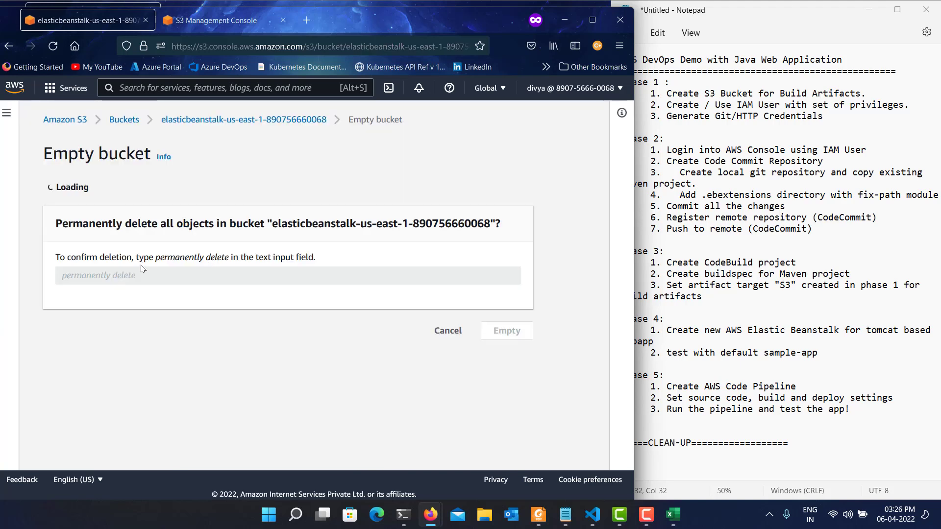
{"action": "scroll", "coordinate": [166, 400], "scroll_direction": "down", "scroll_amount": 1}
{"action": "left_click", "coordinate": [161, 401]}
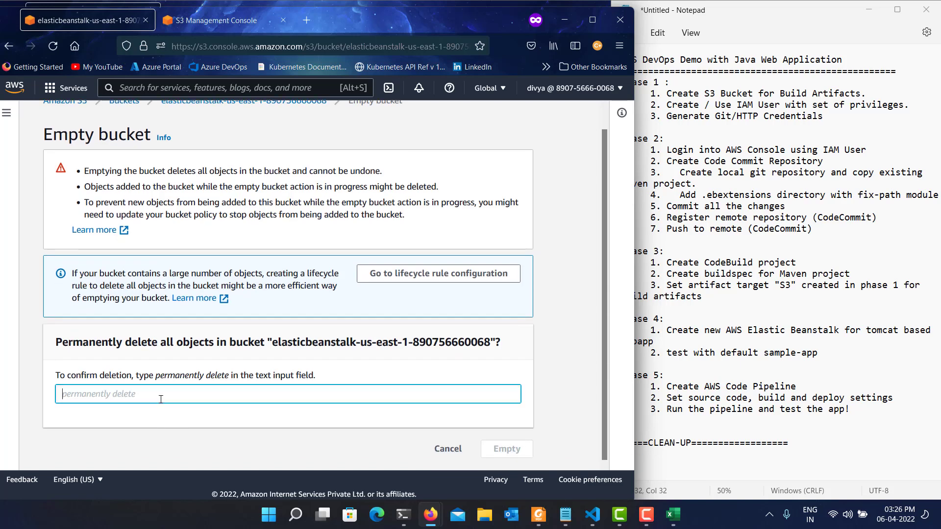
{"action": "type", "text": "permanently delete"}
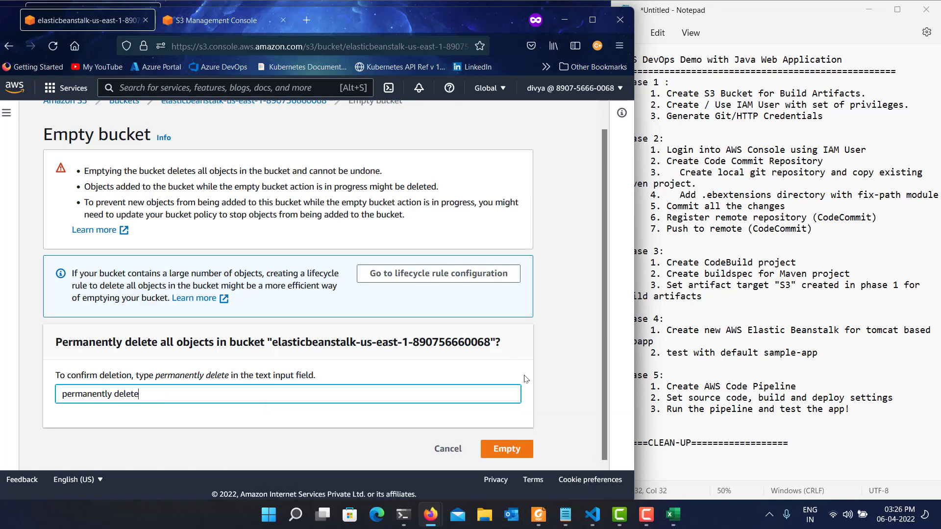
{"action": "left_click", "coordinate": [506, 456]}
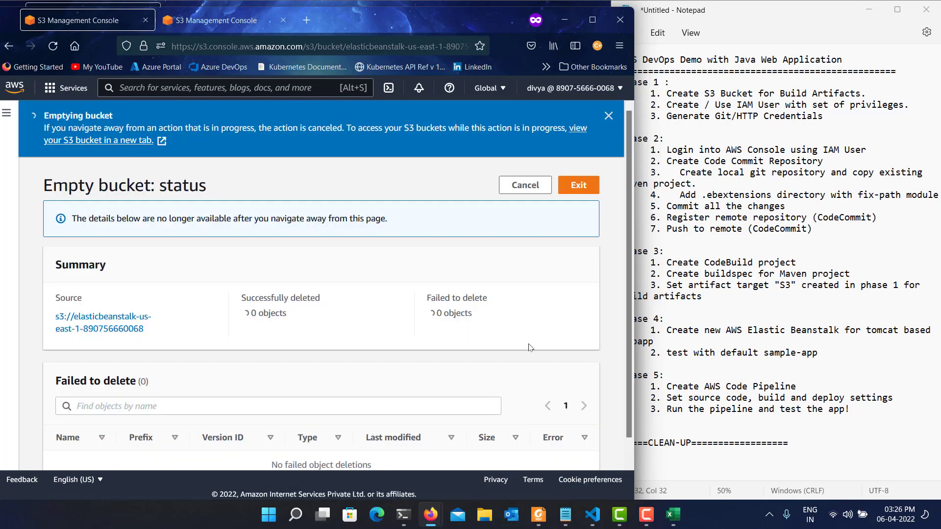
{"action": "left_click", "coordinate": [573, 174]}
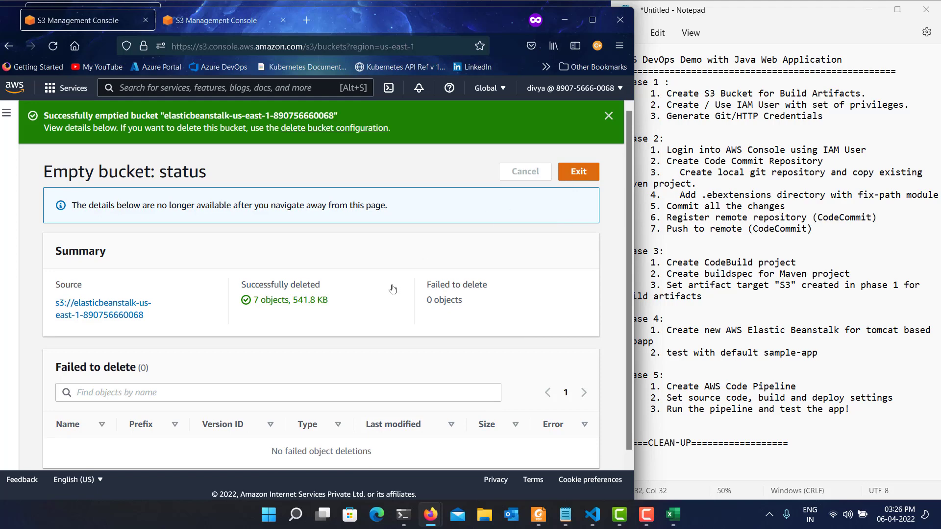
Try to delete the elasticbeanstalk-us-east-1 bucket, confirming with its full name copied from the deletion prompt.
{"action": "left_click", "coordinate": [407, 291]}
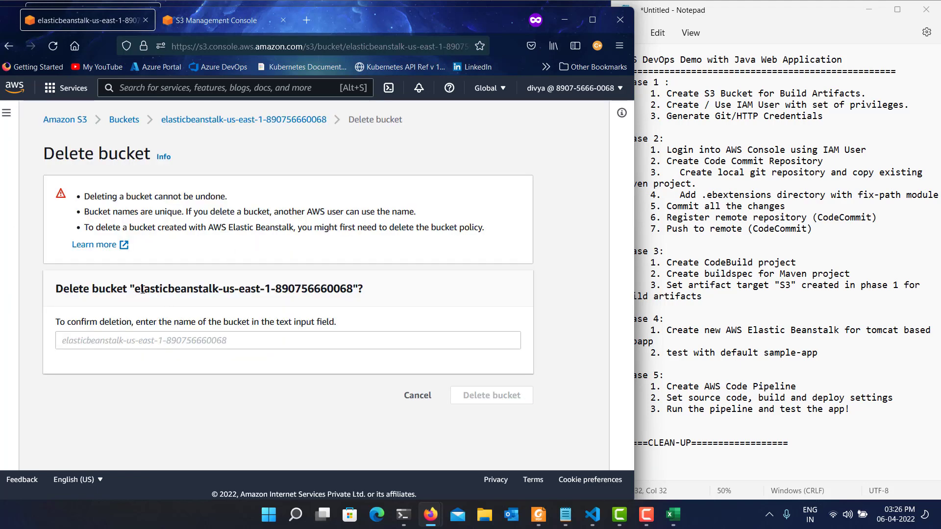
{"action": "left_click_drag", "start_coordinate": [137, 290], "coordinate": [355, 290]}
{"action": "key", "text": "ctrl+c"}
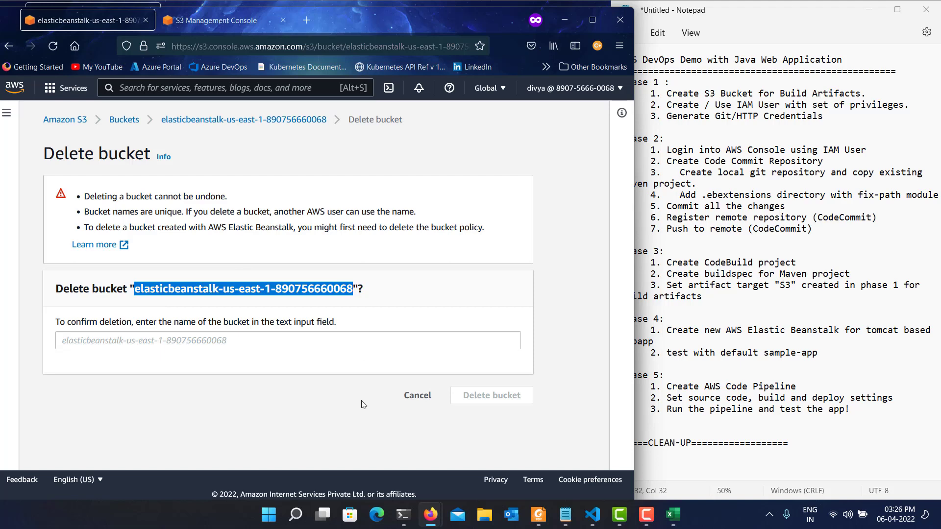
{"action": "left_click", "coordinate": [171, 344]}
{"action": "key", "text": "ctrl+v"}
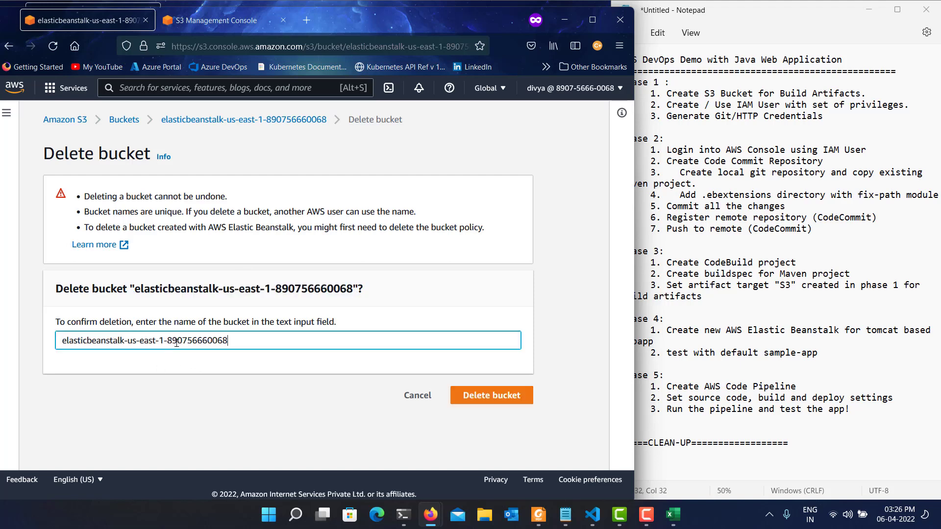
{"action": "left_click", "coordinate": [480, 389]}
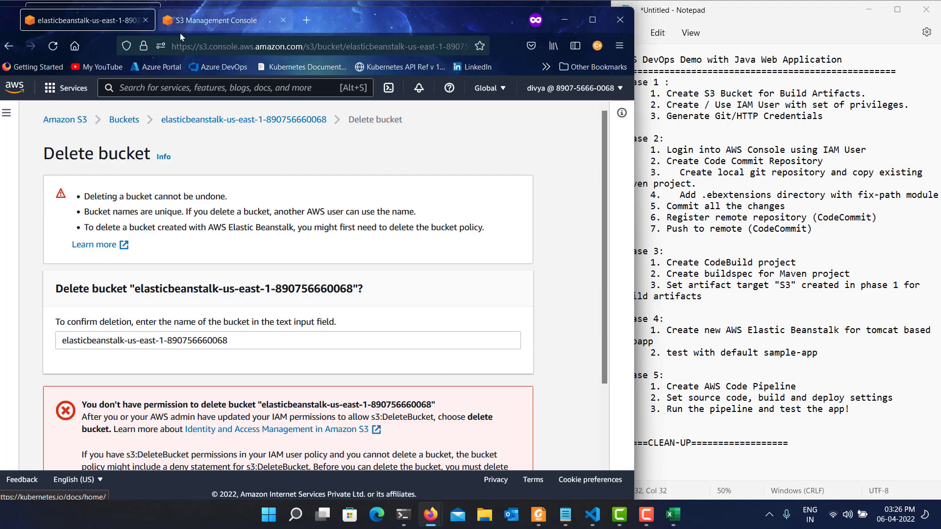
Close the spare S3 Management Console tab and review the response to the Elastic Beanstalk bucket deletion.
{"action": "left_click", "coordinate": [283, 20]}
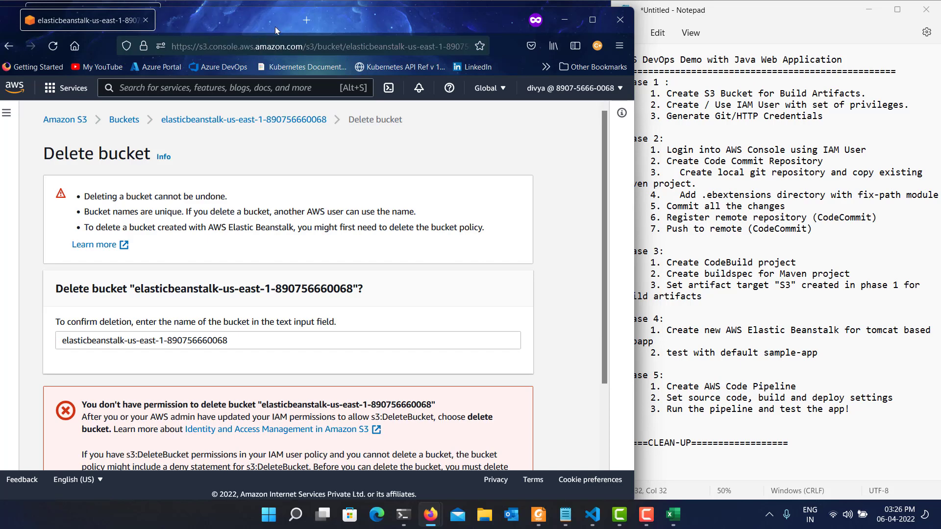
{"action": "scroll", "coordinate": [350, 310], "scroll_direction": "down", "scroll_amount": 2}
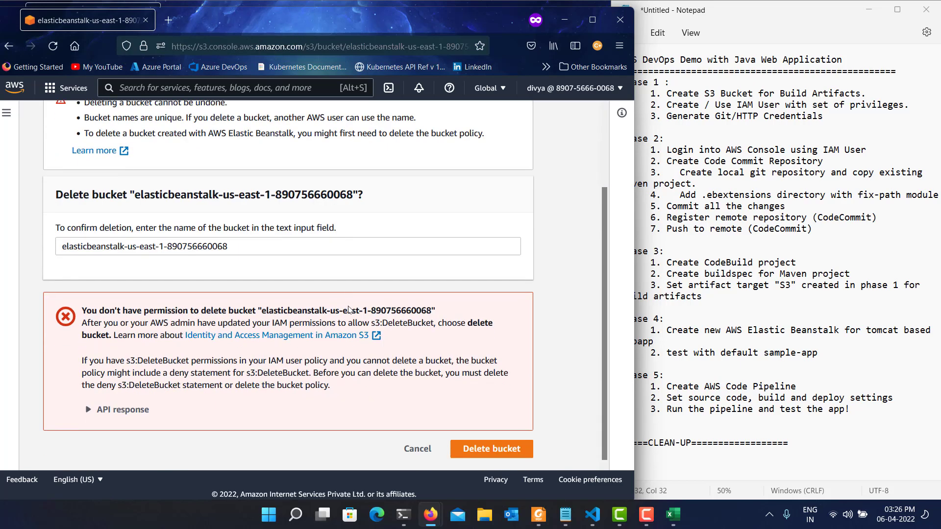
{"action": "scroll", "coordinate": [240, 170], "scroll_direction": "up", "scroll_amount": 2}
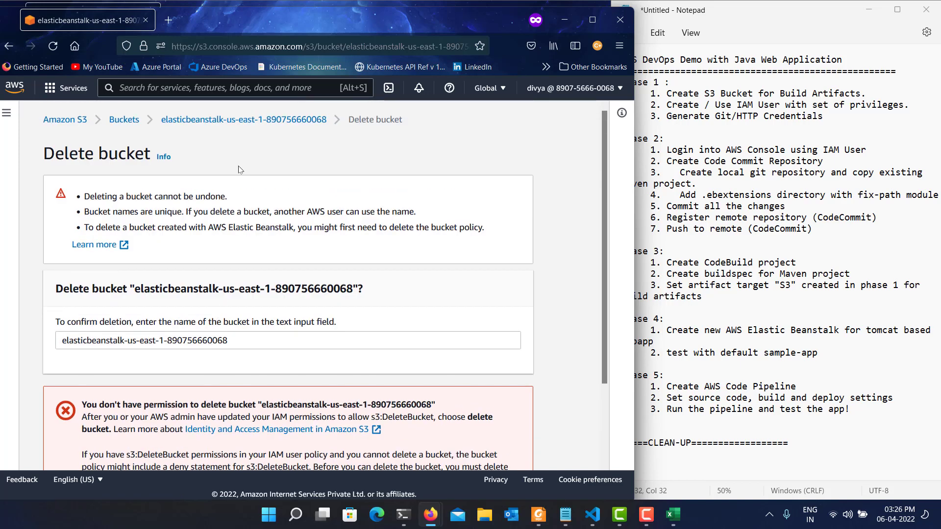
Open the bucket policy of the elasticbeanstalk-us-east-1 bucket for editing from its permissions.
{"action": "left_click", "coordinate": [276, 125]}
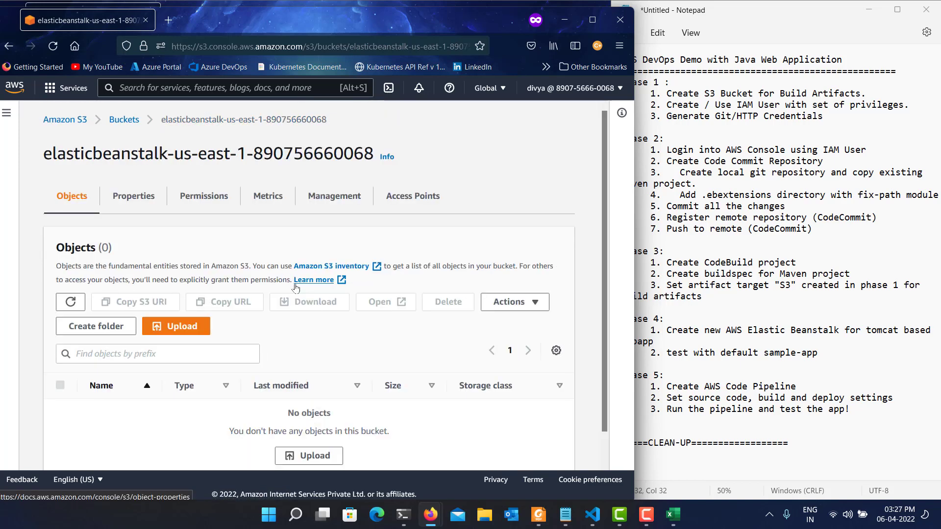
{"action": "left_click", "coordinate": [197, 205]}
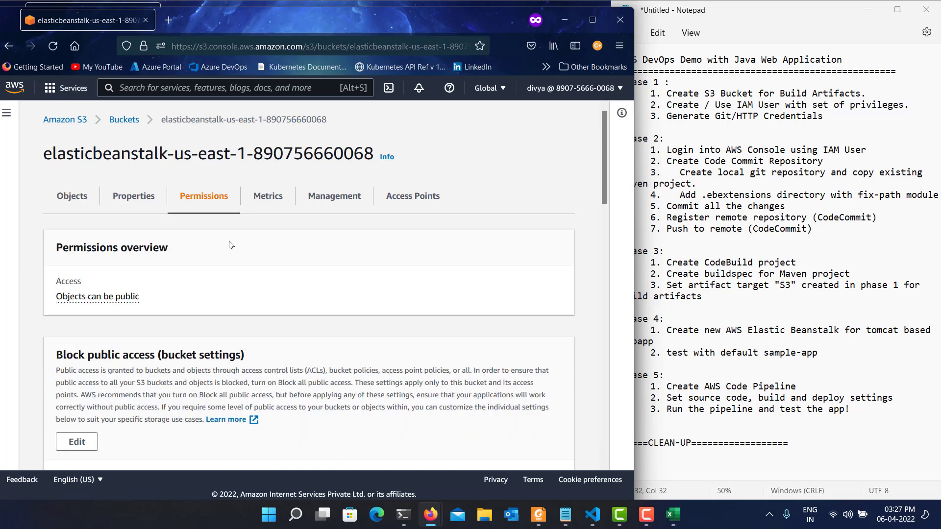
{"action": "scroll", "coordinate": [235, 251], "scroll_direction": "down", "scroll_amount": 3}
{"action": "scroll", "coordinate": [229, 312], "scroll_direction": "down", "scroll_amount": 4}
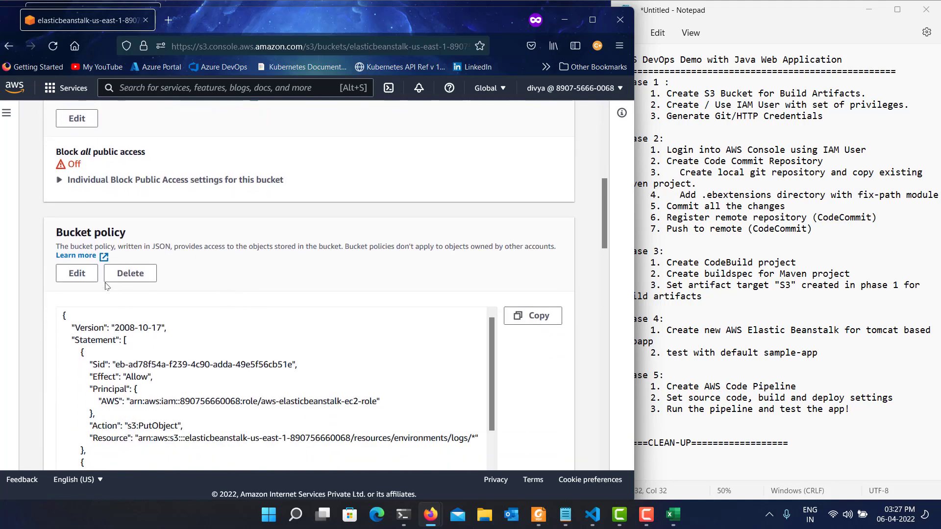
{"action": "left_click", "coordinate": [77, 276]}
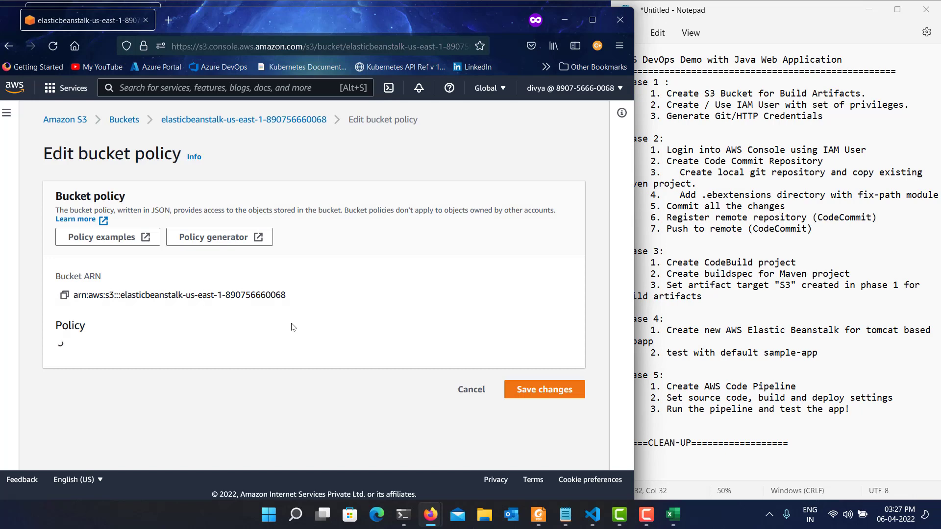
Remove the Deny statement for s3:DeleteBucket, including its preceding comma, from the bucket policy and save the changes.
{"action": "scroll", "coordinate": [292, 327], "scroll_direction": "down", "scroll_amount": 8}
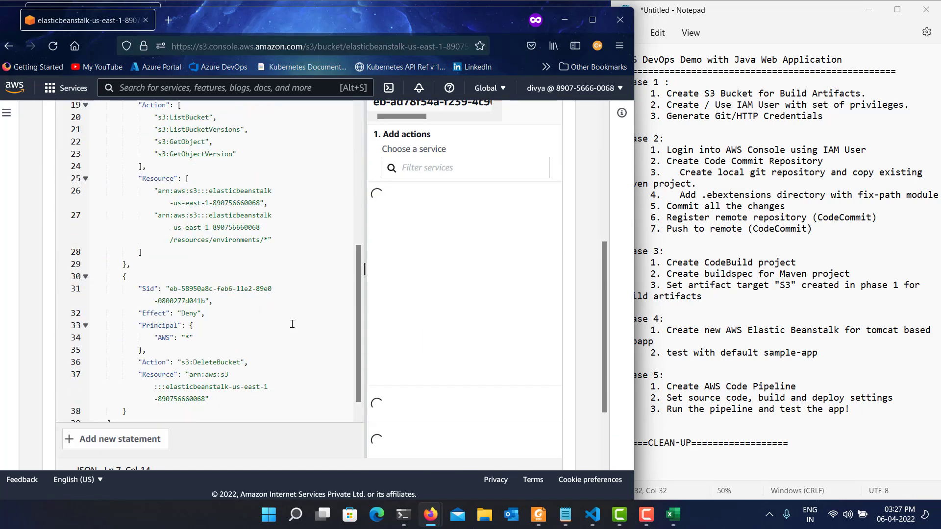
{"action": "scroll", "coordinate": [289, 324], "scroll_direction": "down", "scroll_amount": 3}
{"action": "left_click", "coordinate": [131, 183]}
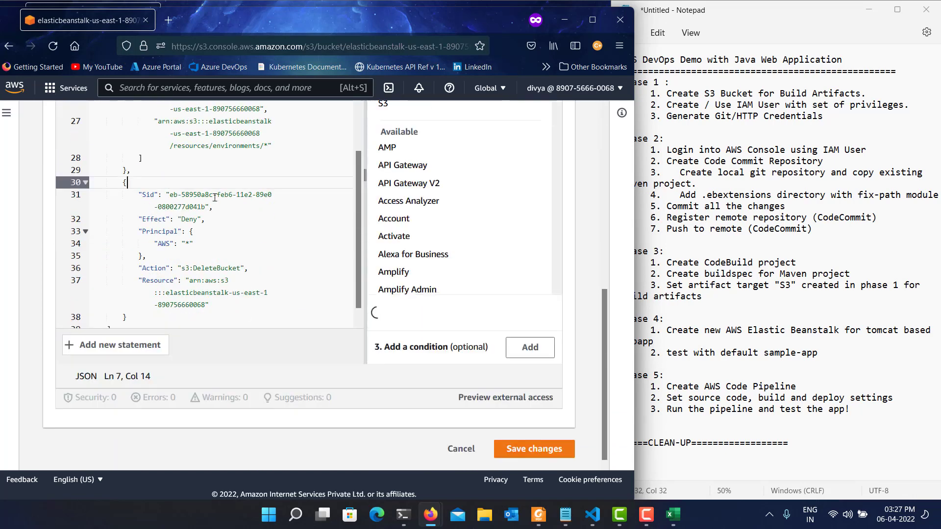
{"action": "left_click_drag", "start_coordinate": [130, 170], "coordinate": [123, 195]}
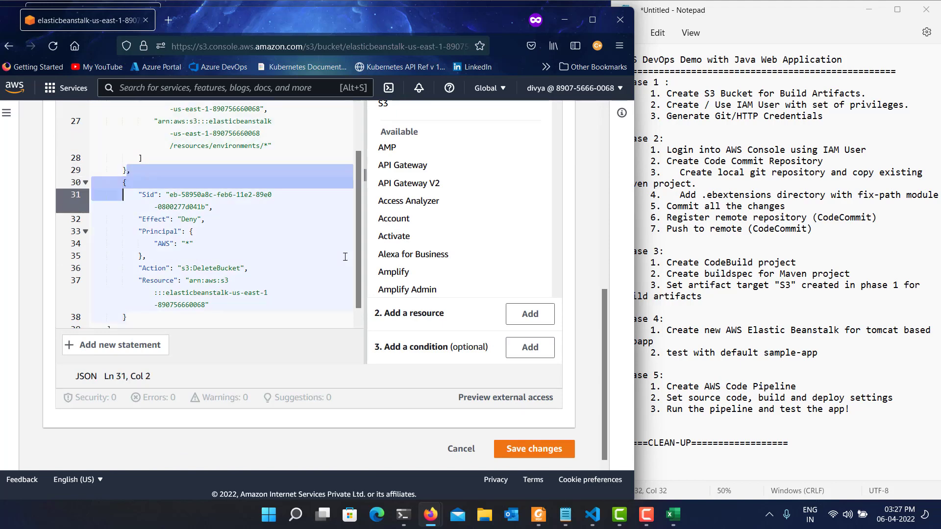
{"action": "key", "text": "shift+Down"}
{"action": "key", "text": "shift+Down"}
{"action": "key", "text": "shift+Down"}
{"action": "key", "text": "shift+Down"}
{"action": "key", "text": "shift+Down"}
{"action": "key", "text": "shift+Down"}
{"action": "key", "text": "shift+Down"}
{"action": "key", "text": "shift+Down"}
{"action": "key", "text": "shift+Down"}
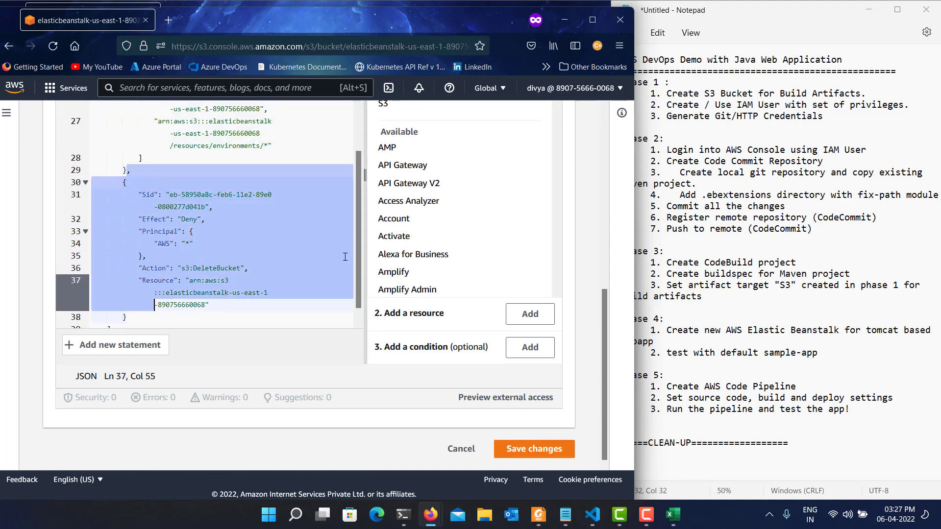
{"action": "key", "text": "shift+Down"}
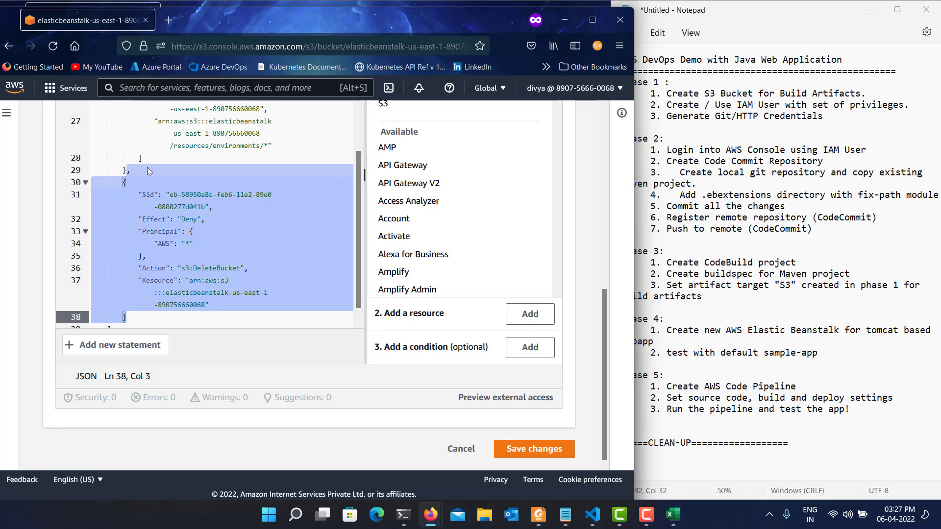
{"action": "key", "text": "Delete"}
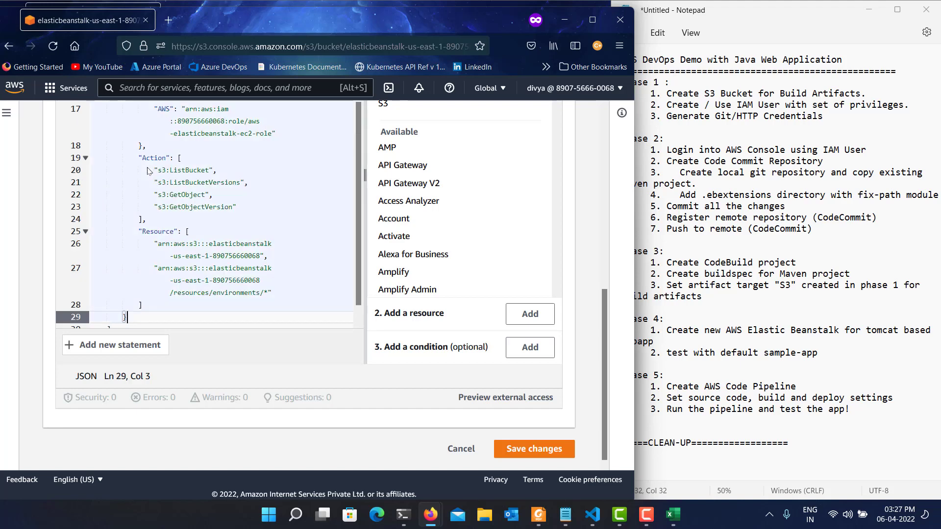
{"action": "left_click", "coordinate": [536, 448]}
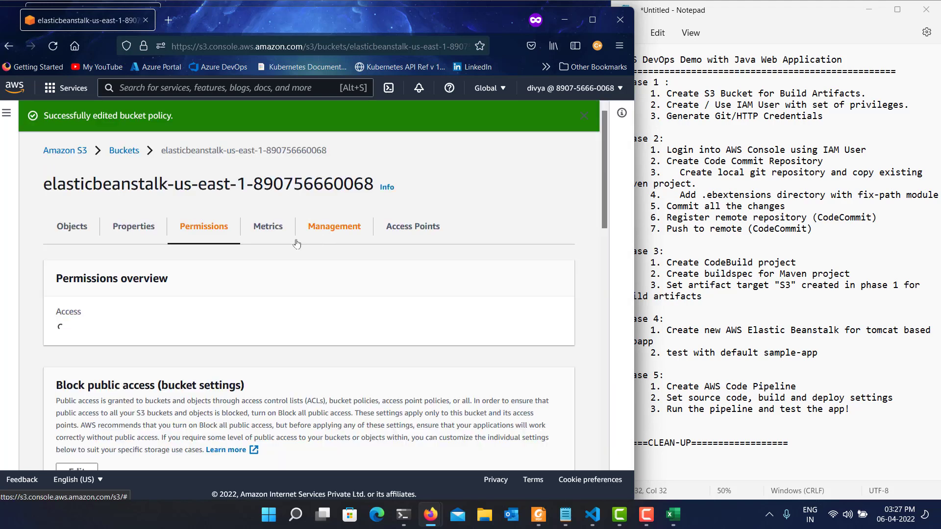
Return to the bucket list and delete the elasticbeanstalk-us-east-1 bucket, confirming with its full name copied from the deletion prompt.
{"action": "left_click", "coordinate": [126, 152]}
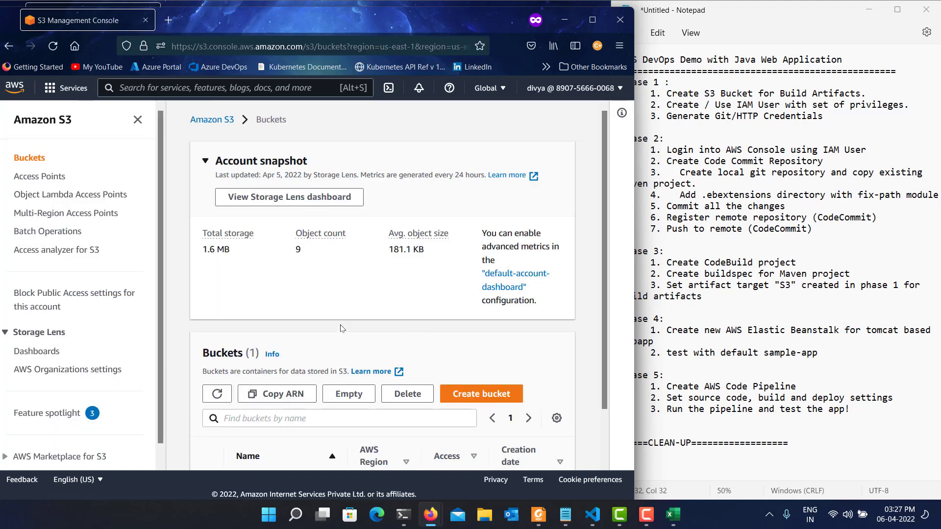
{"action": "left_click", "coordinate": [409, 400]}
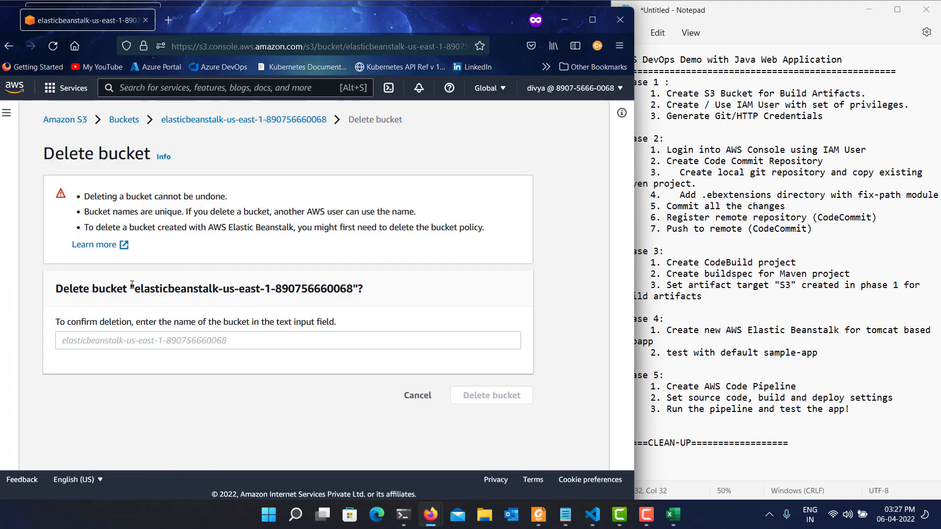
{"action": "left_click_drag", "start_coordinate": [133, 288], "coordinate": [355, 301]}
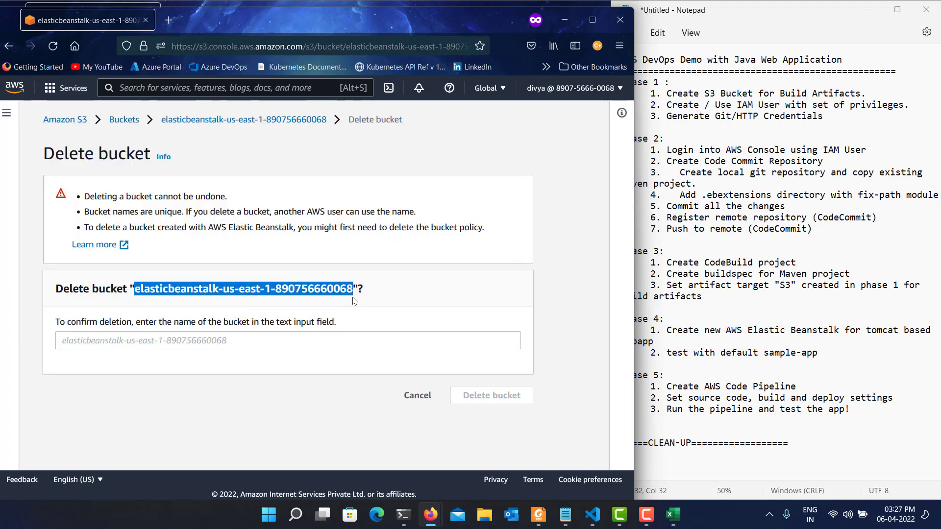
{"action": "key", "text": "ctrl+c"}
{"action": "left_click", "coordinate": [260, 341]}
{"action": "key", "text": "ctrl+v"}
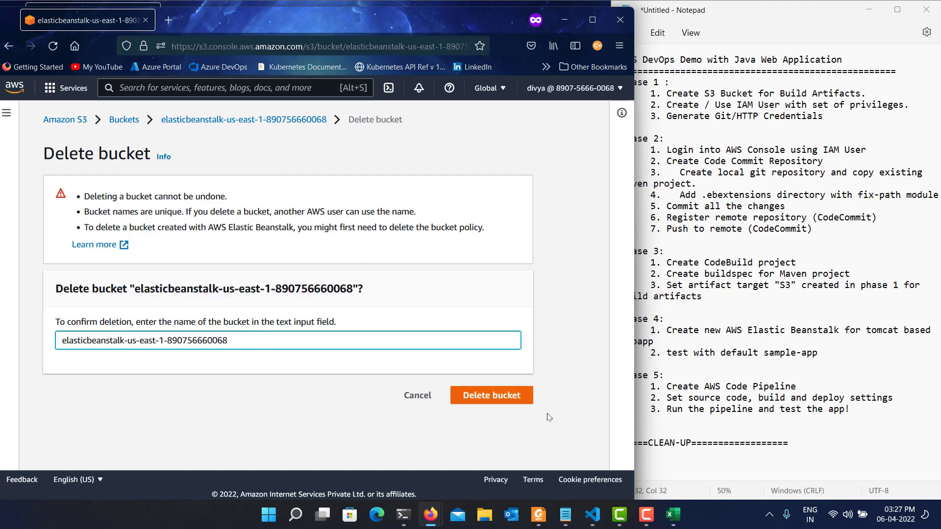
{"action": "left_click", "coordinate": [501, 392]}
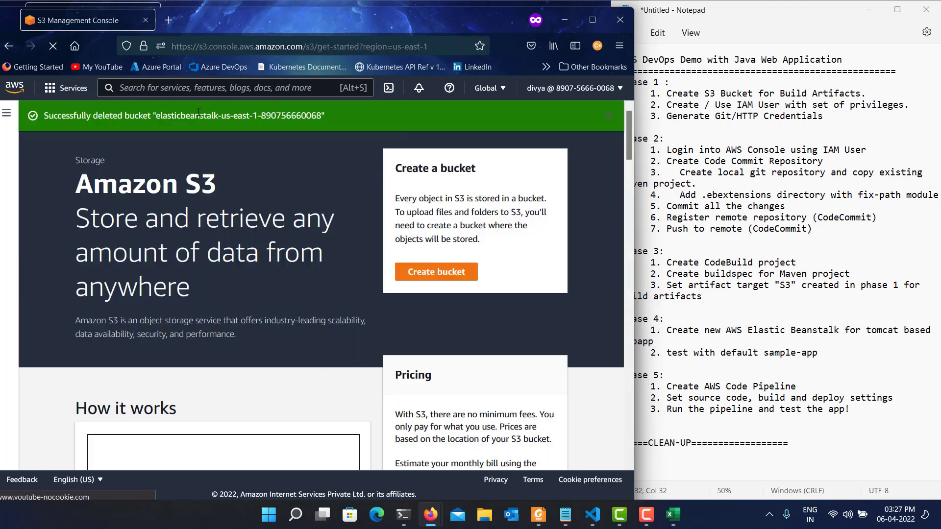
Search the AWS services for "bean" and open Elastic Beanstalk.
{"action": "left_click", "coordinate": [218, 87]}
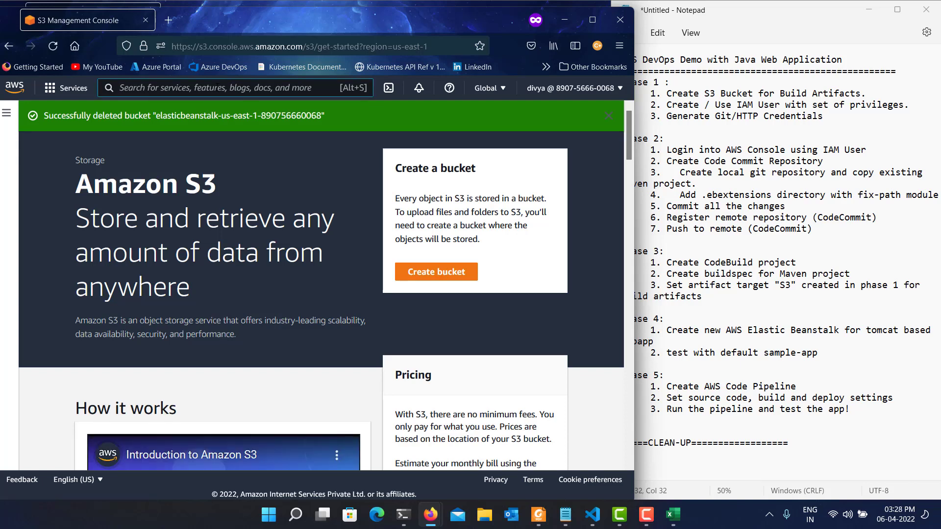
{"action": "type", "text": "h"}
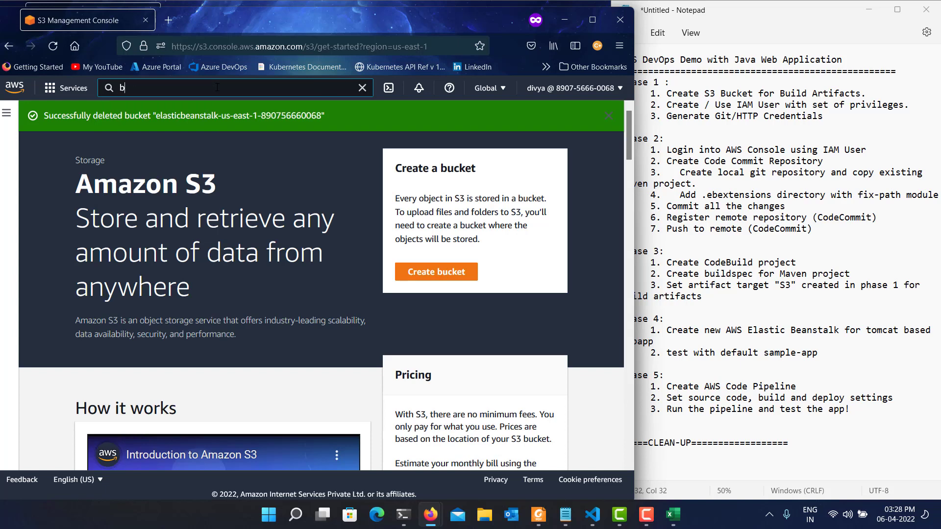
{"action": "type", "text": "ean stalk"}
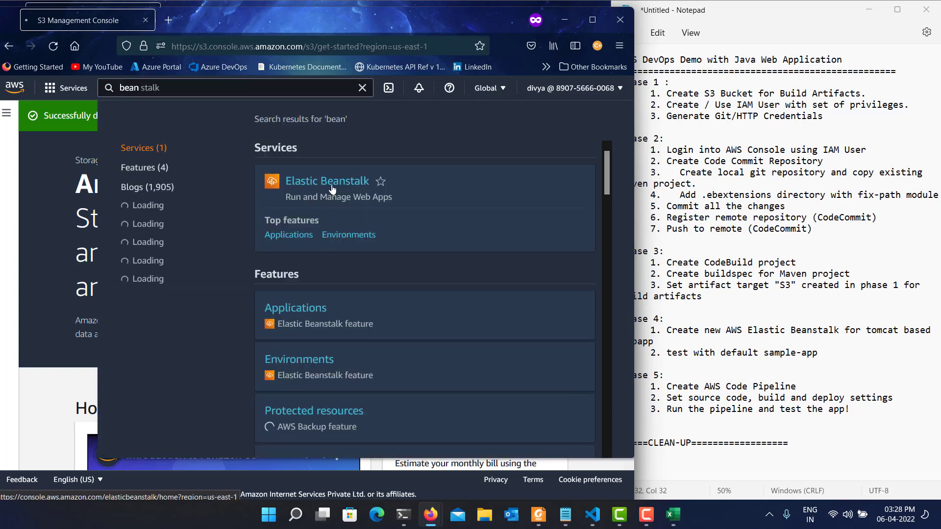
{"action": "left_click", "coordinate": [331, 190]}
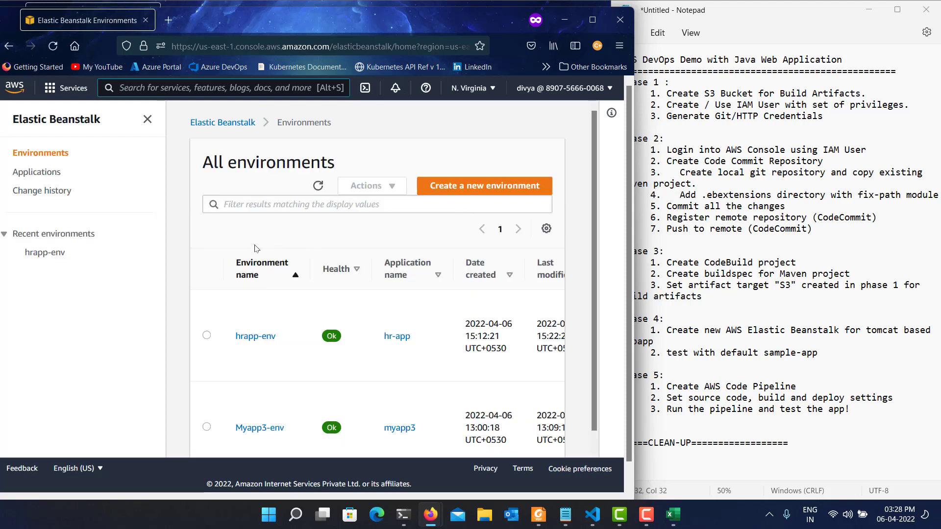
Terminate the hrapp-env environment, confirming with its name "hrapp-env".
{"action": "left_click", "coordinate": [206, 337]}
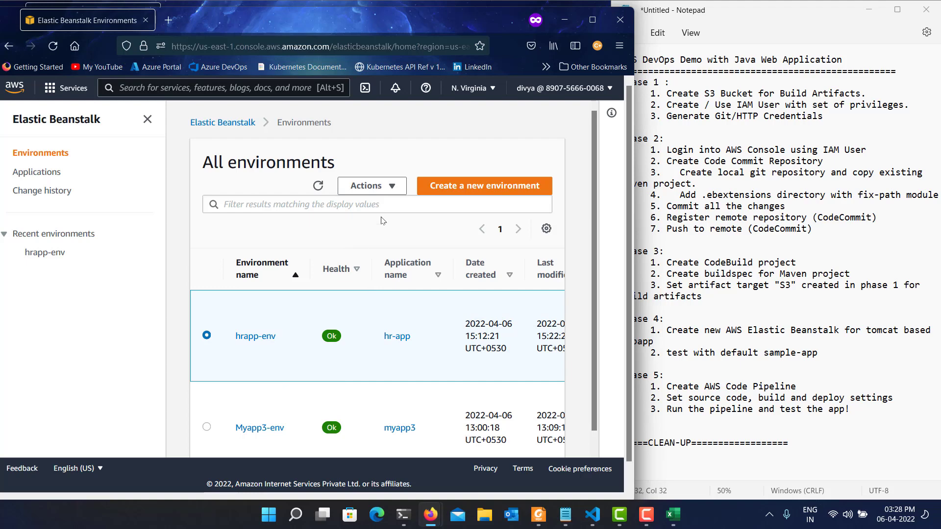
{"action": "left_click", "coordinate": [381, 193]}
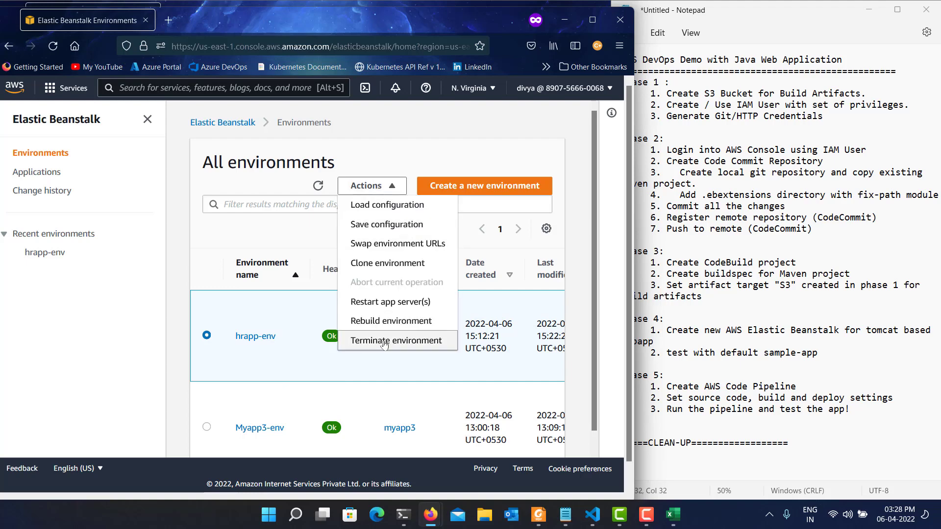
{"action": "left_click", "coordinate": [384, 343]}
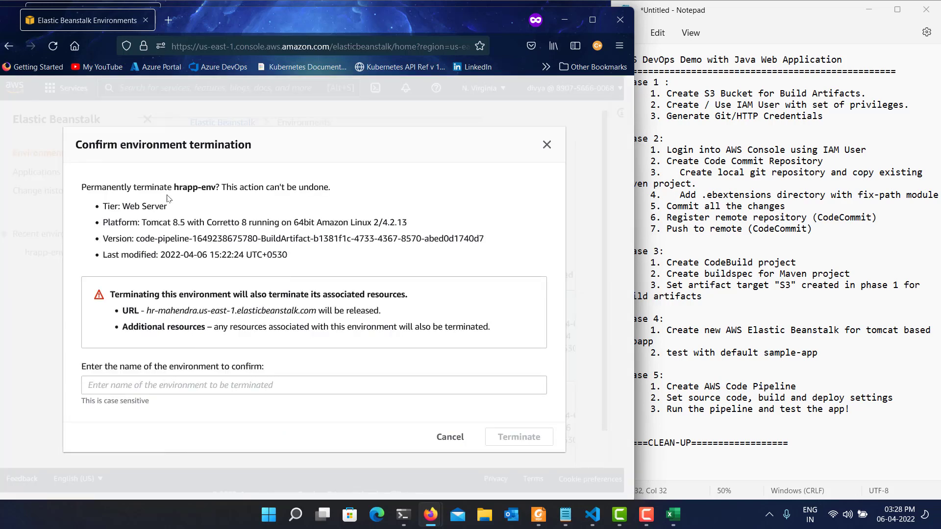
{"action": "left_click_drag", "start_coordinate": [175, 187], "coordinate": [213, 191]}
{"action": "left_click", "coordinate": [163, 373]}
{"action": "key", "text": "ctrl+v"}
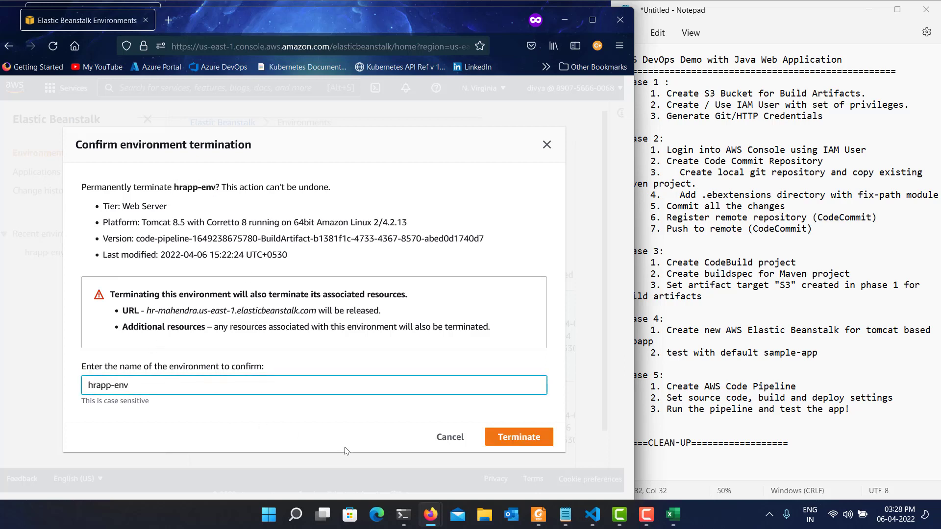
{"action": "left_click", "coordinate": [516, 446]}
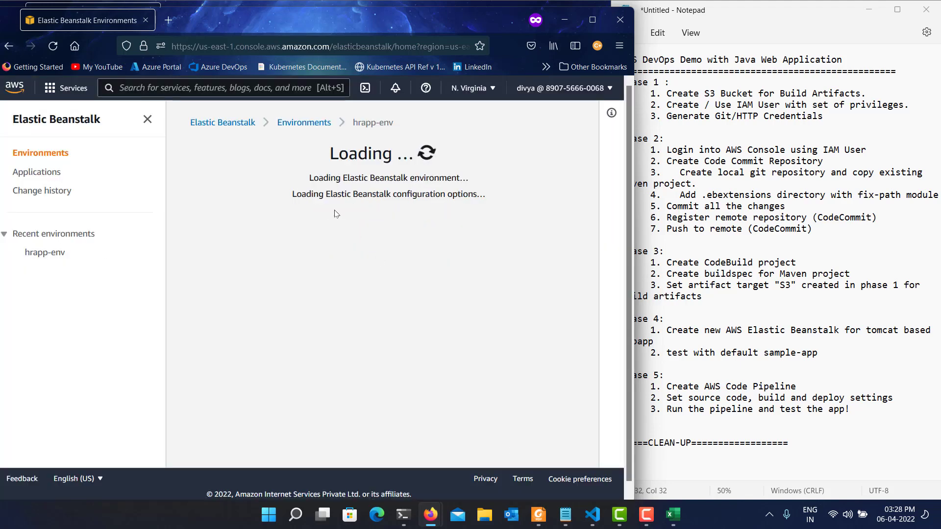
Return to the environment list and terminate the Myapp3-env environment, confirming with its name "Myapp3-env".
{"action": "left_click", "coordinate": [319, 125]}
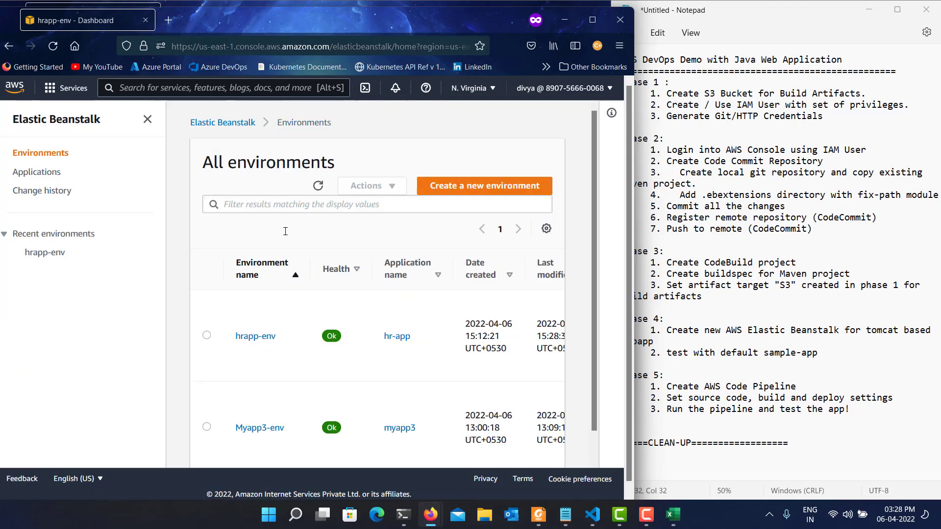
{"action": "left_click", "coordinate": [207, 427]}
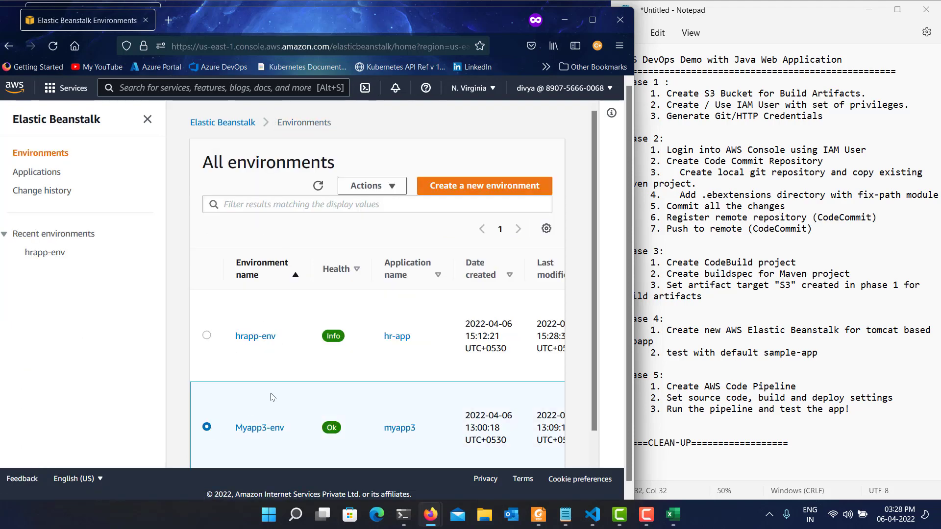
{"action": "left_click", "coordinate": [397, 190]}
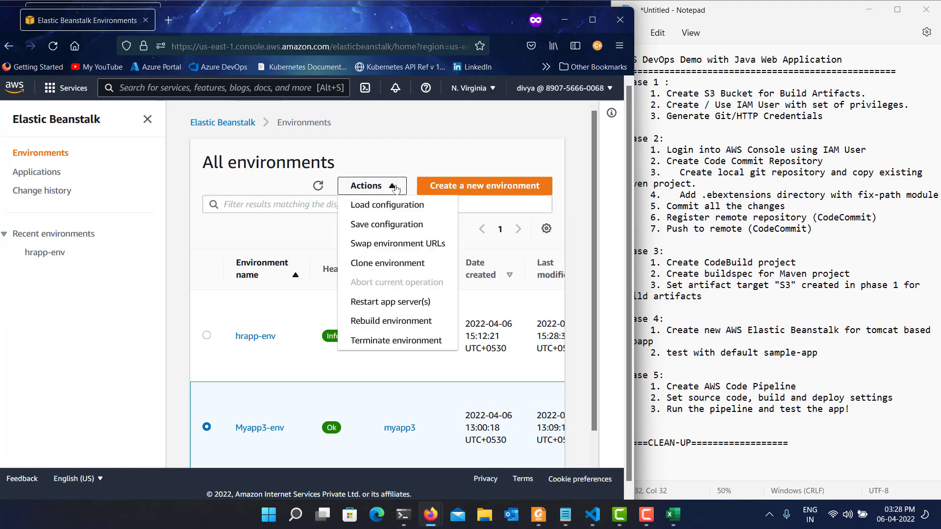
{"action": "left_click", "coordinate": [396, 343]}
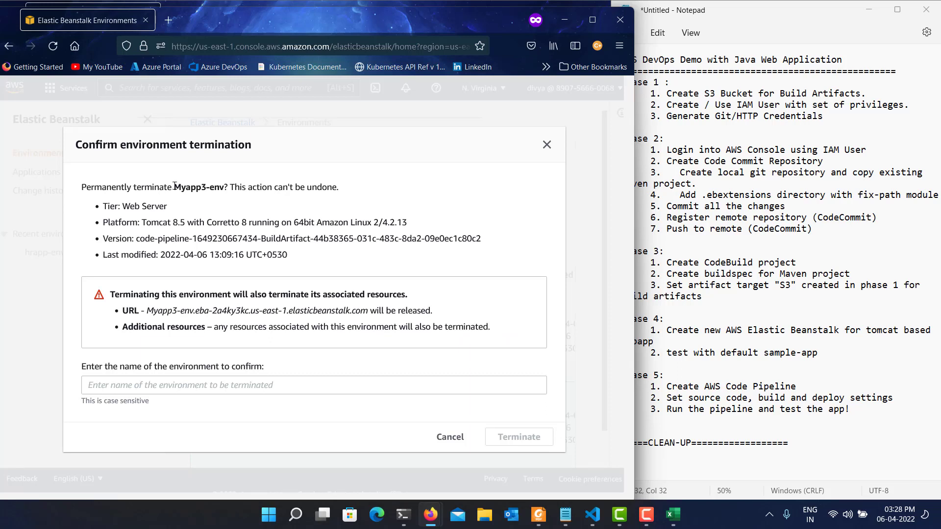
{"action": "left_click_drag", "start_coordinate": [175, 187], "coordinate": [225, 198]}
{"action": "key", "text": "ctrl+c"}
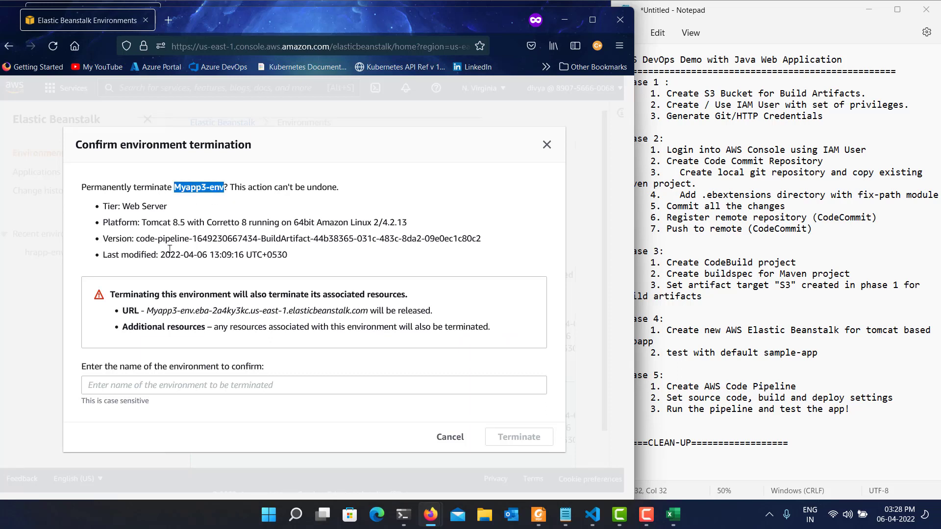
{"action": "left_click", "coordinate": [171, 392]}
{"action": "key", "text": "ctrl+v"}
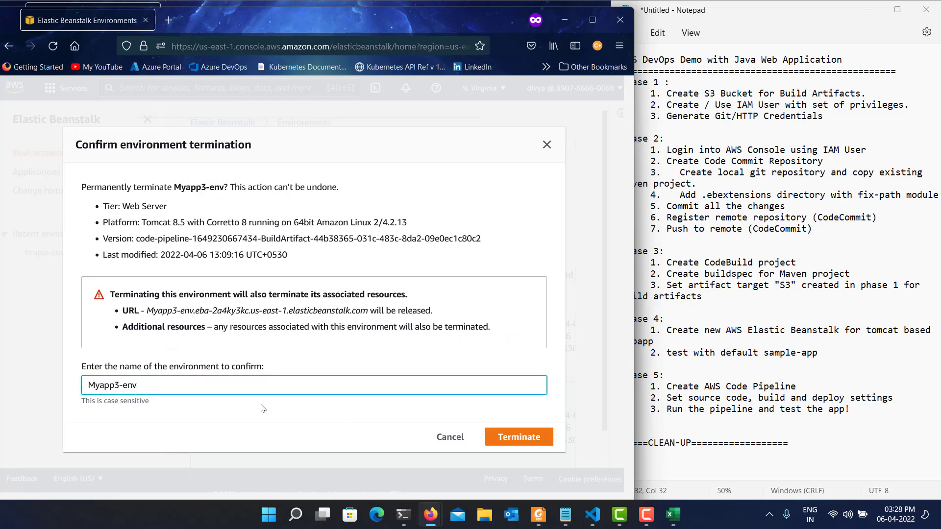
{"action": "left_click", "coordinate": [506, 444]}
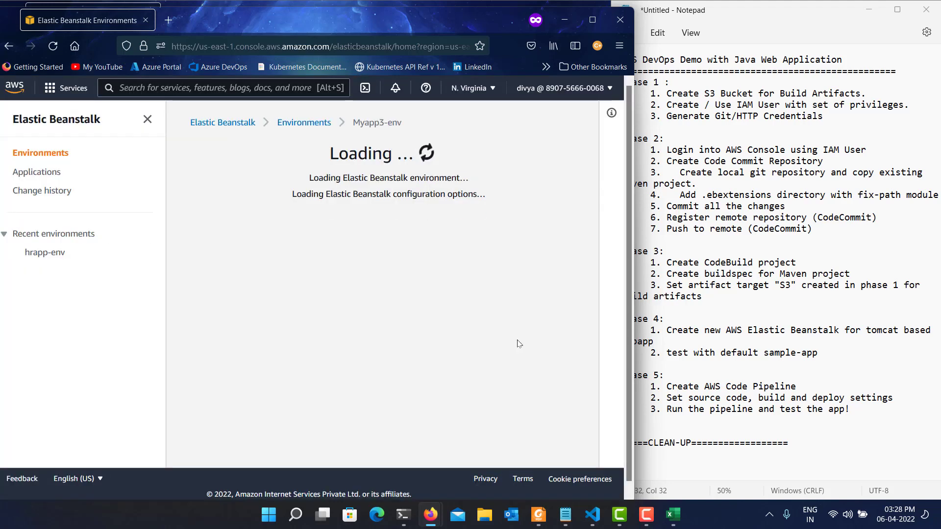
Refresh the list of all environments, and check the termination progress of hrapp-env through the hr-app application.
{"action": "left_click", "coordinate": [310, 123]}
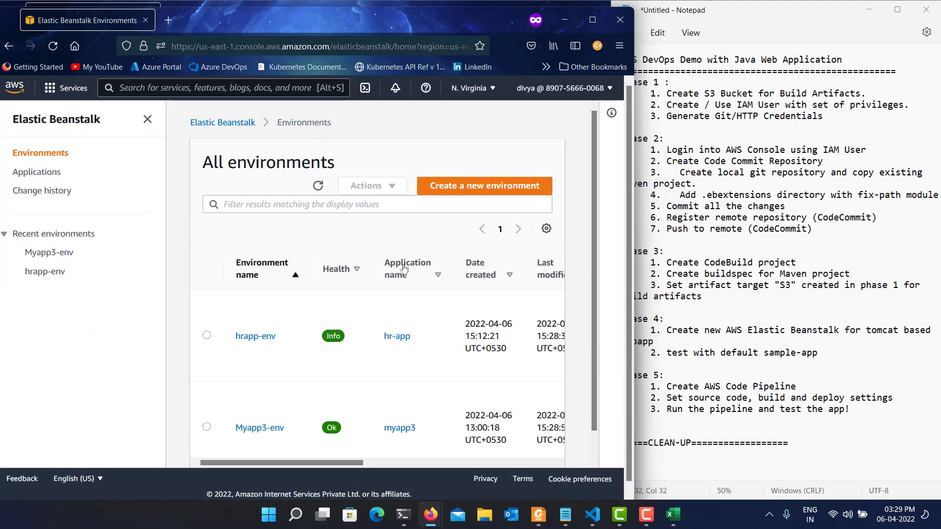
{"action": "left_click", "coordinate": [319, 186]}
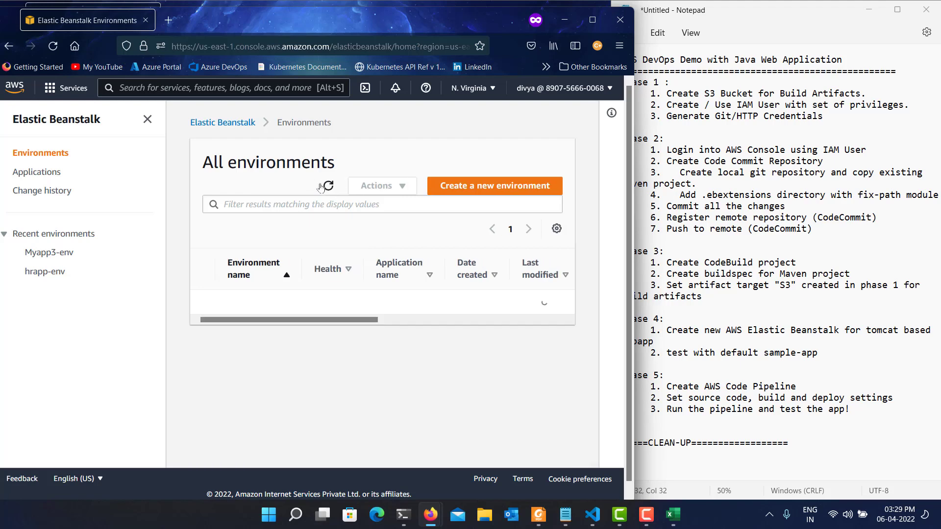
{"action": "left_click", "coordinate": [319, 185]}
{"action": "left_click", "coordinate": [326, 186]}
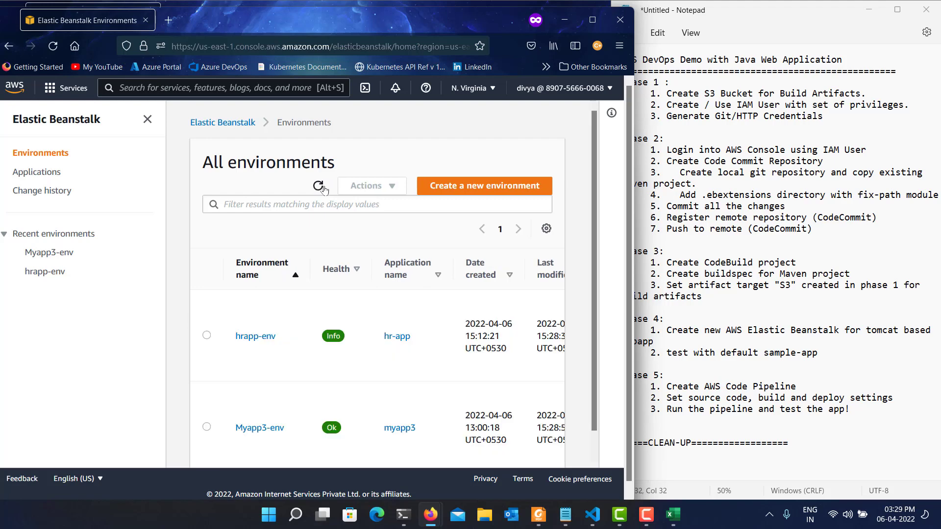
{"action": "left_click", "coordinate": [320, 186]}
{"action": "left_click", "coordinate": [398, 337]}
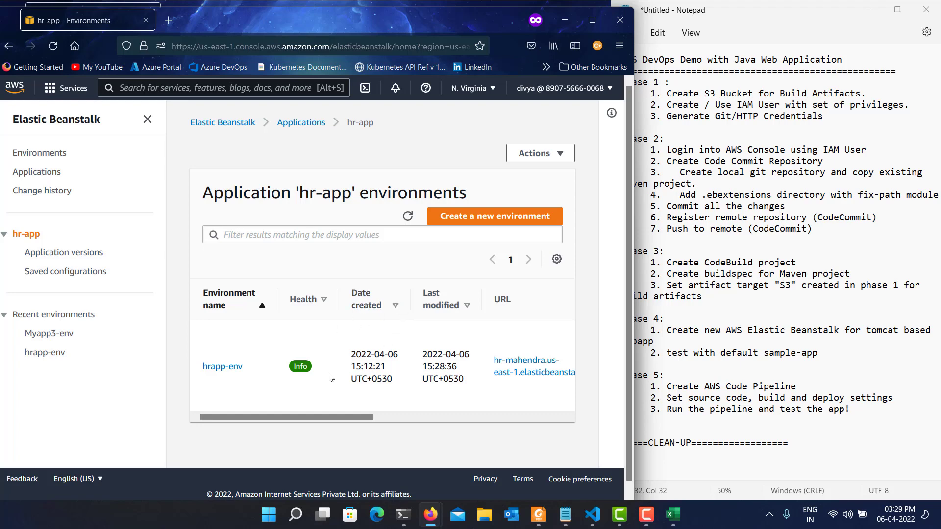
{"action": "left_click", "coordinate": [229, 366]}
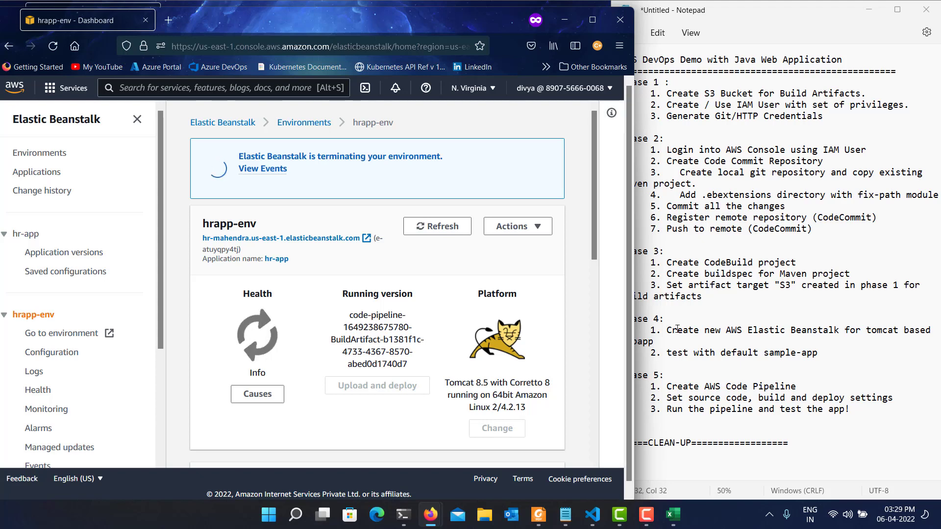
Switch to the Notepad window with the AWS DevOps phase notes.
{"action": "left_click", "coordinate": [688, 296]}
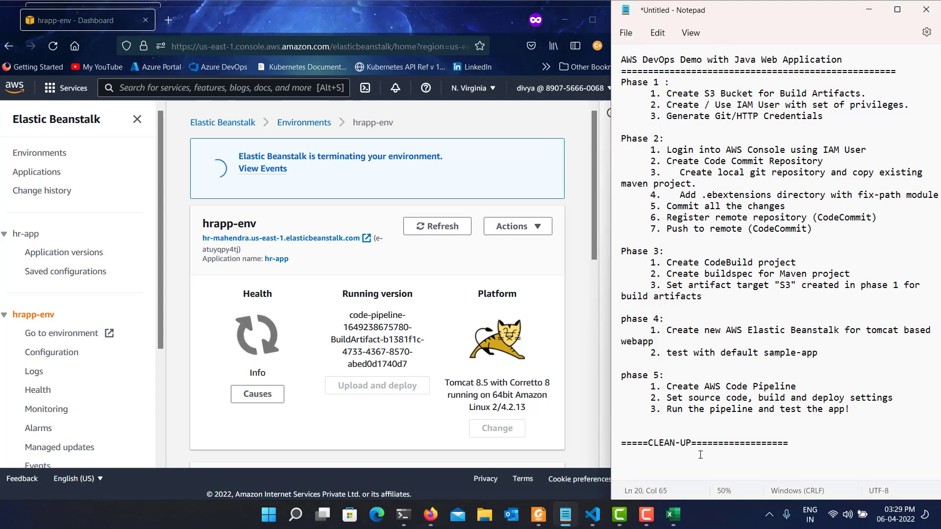